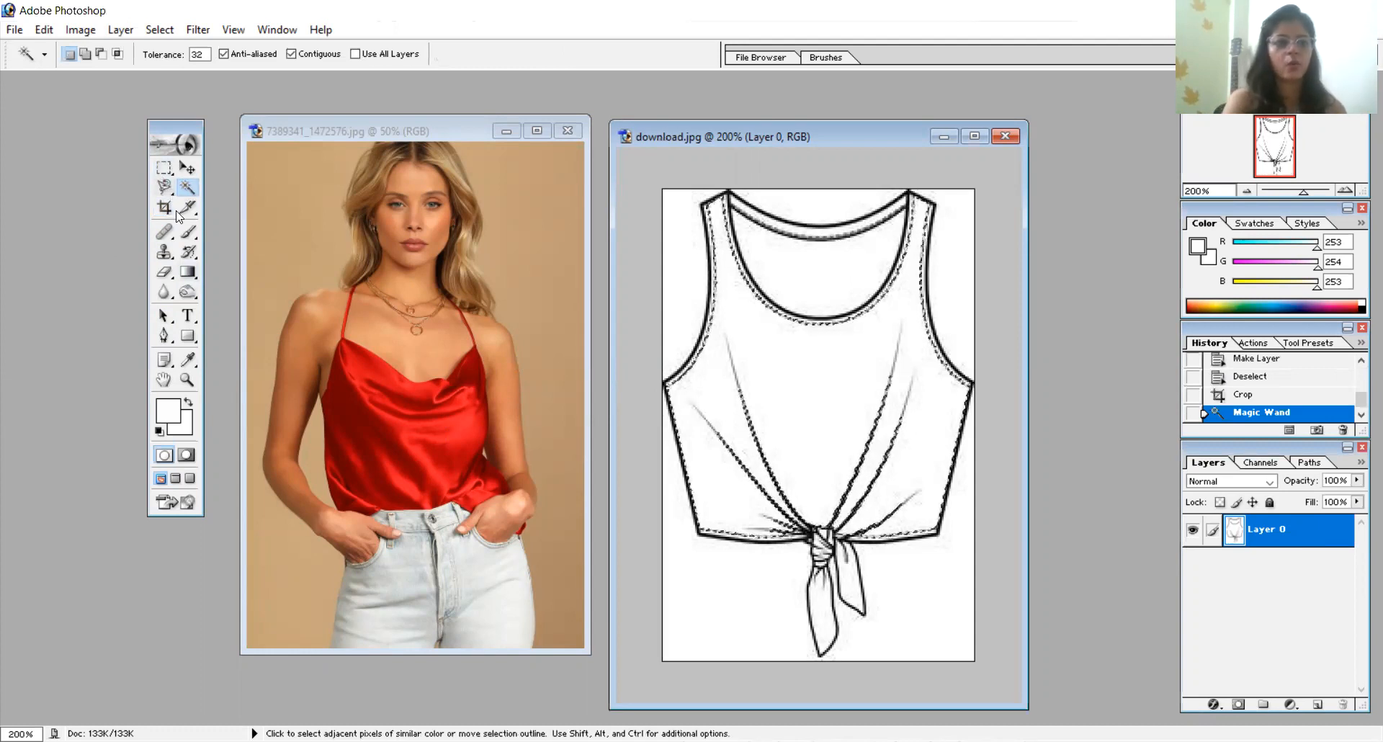
# Sample red from the model's satin top and paint the selected body of the tank top with a 91 px brush
pyautogui.click(188, 360)
pyautogui.click(470, 434)
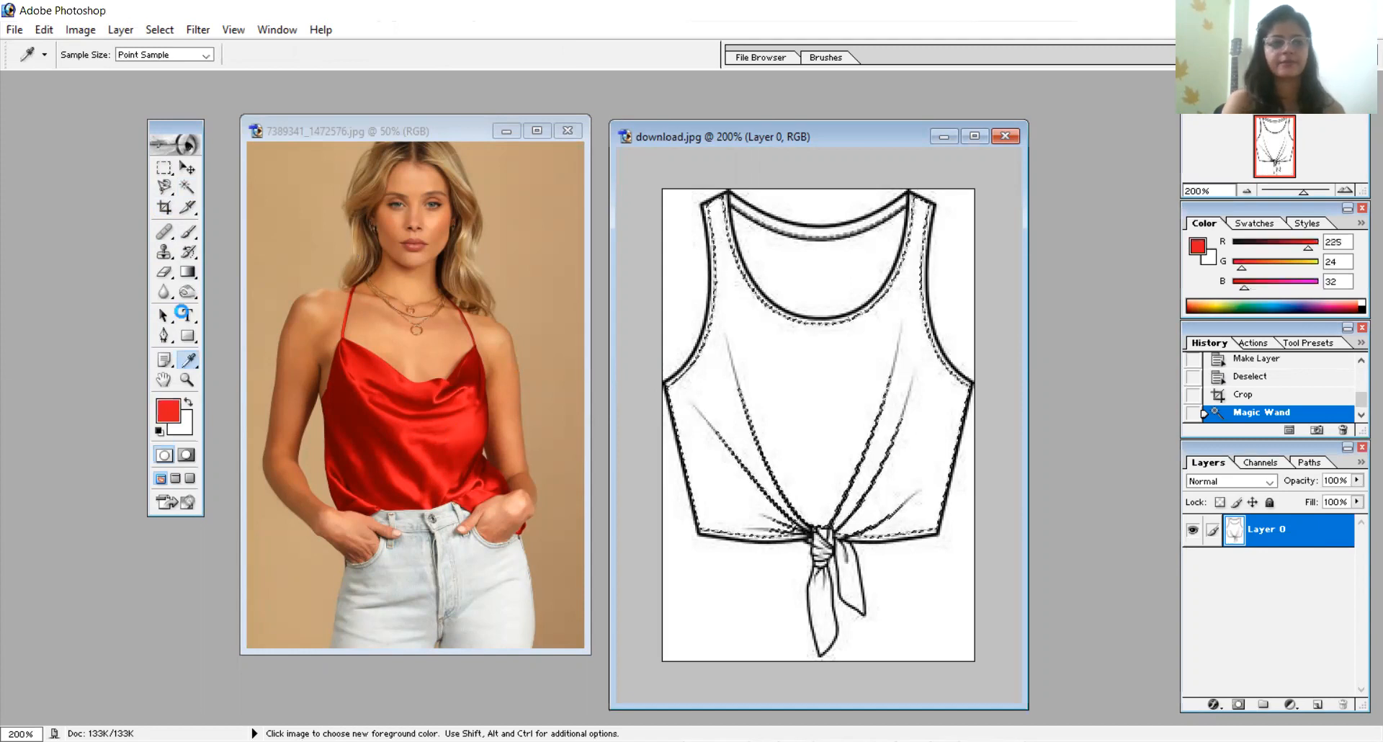
pyautogui.click(188, 232)
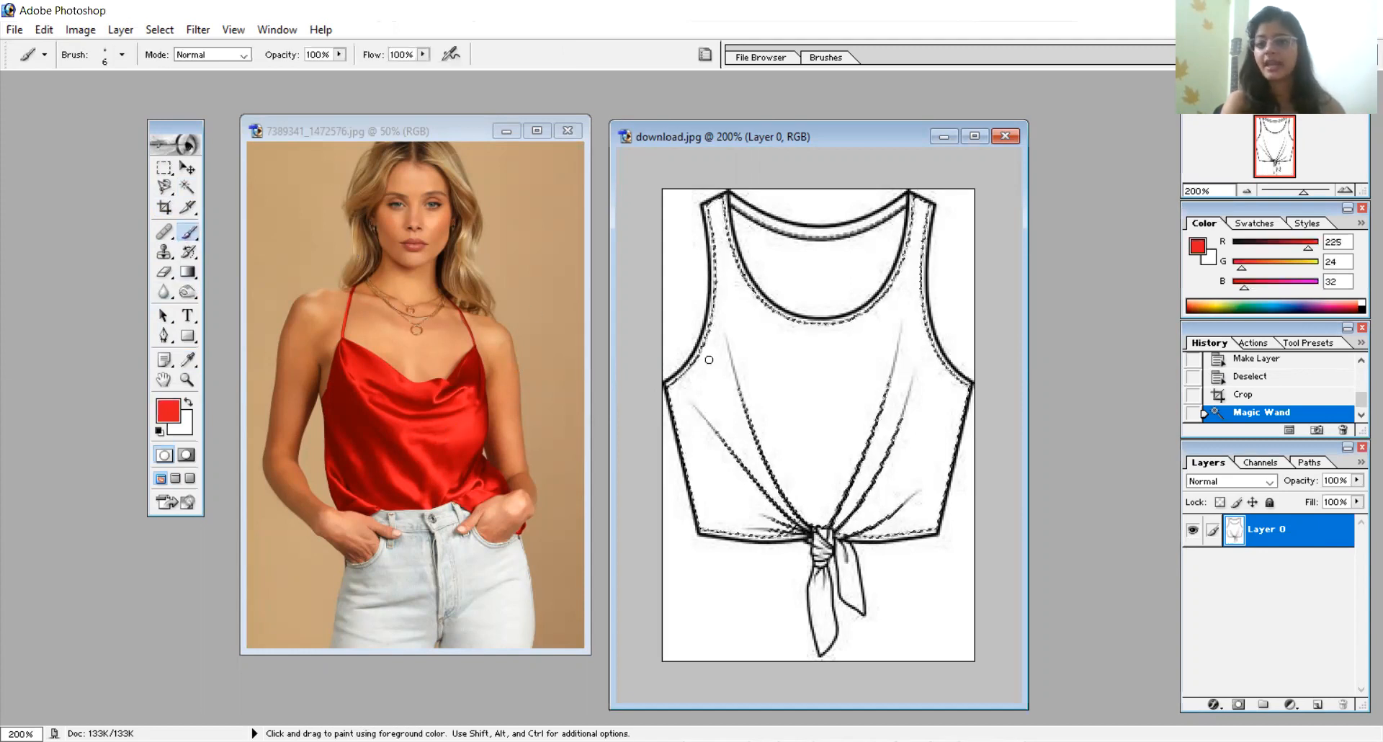
pyautogui.rightClick(770, 374)
pyautogui.moveTo(795, 405); pyautogui.dragTo(872, 406)
pyautogui.moveTo(727, 211)
pyautogui.mouseDown()
pyautogui.moveTo(843, 414)
pyautogui.moveTo(901, 461)
pyautogui.moveTo(897, 489)
pyautogui.moveTo(790, 311)
pyautogui.moveTo(890, 601)
pyautogui.moveTo(703, 605)
pyautogui.mouseUp()
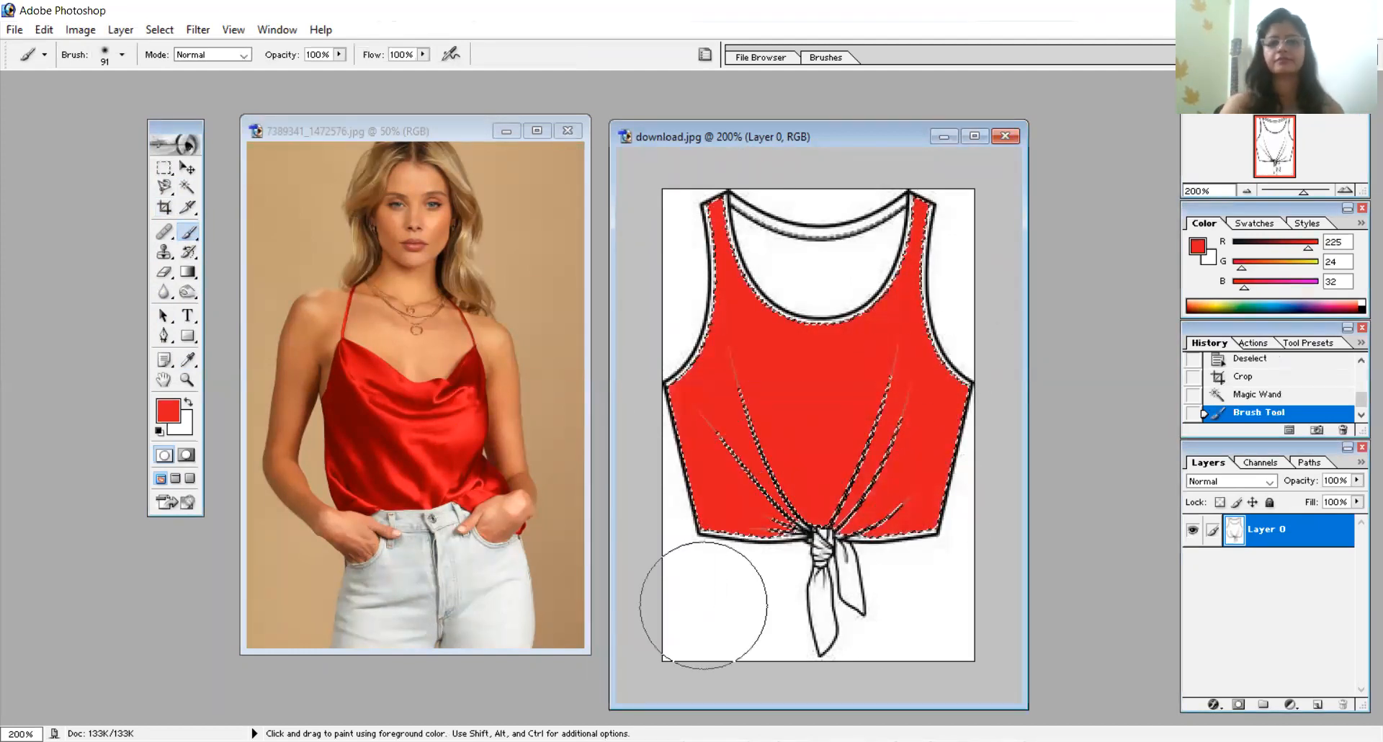
# Trace a closed Magnetic Lasso selection around the tank top's outer outline, excluding the hanging tie ends
pyautogui.click(164, 188)
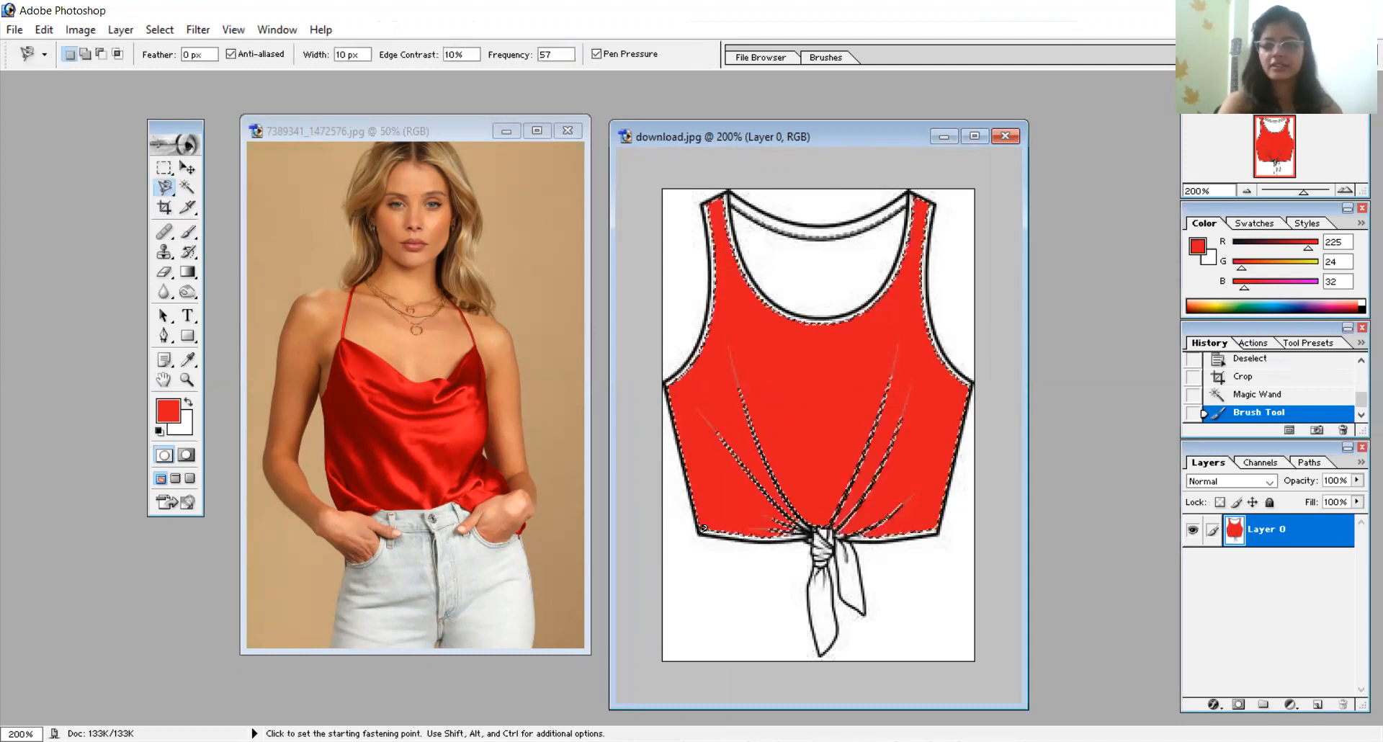
pyautogui.click(701, 532)
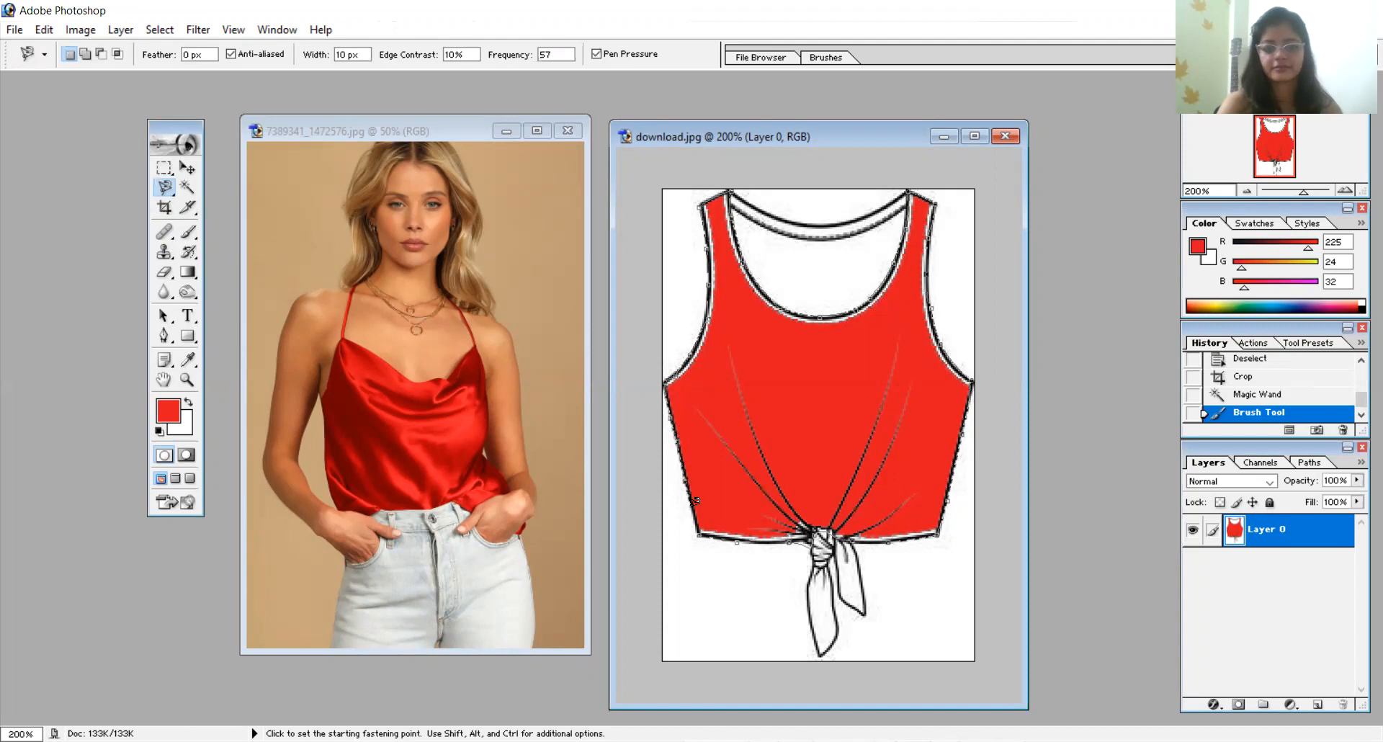
pyautogui.click(702, 526)
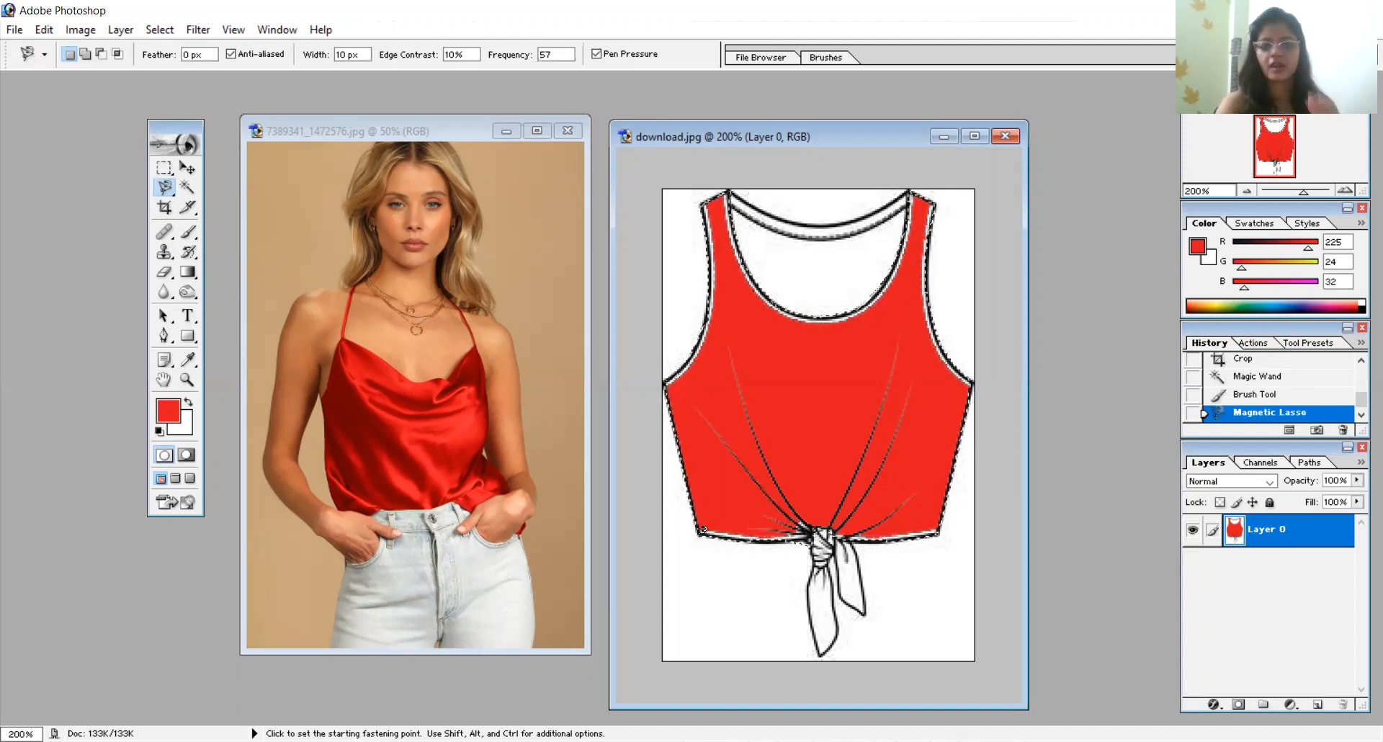
# Paint the whole outlined tank top solid red with the 91 px brush, covering the crease lines and seams
pyautogui.click(189, 231)
pyautogui.moveTo(726, 213); pyautogui.dragTo(704, 587)
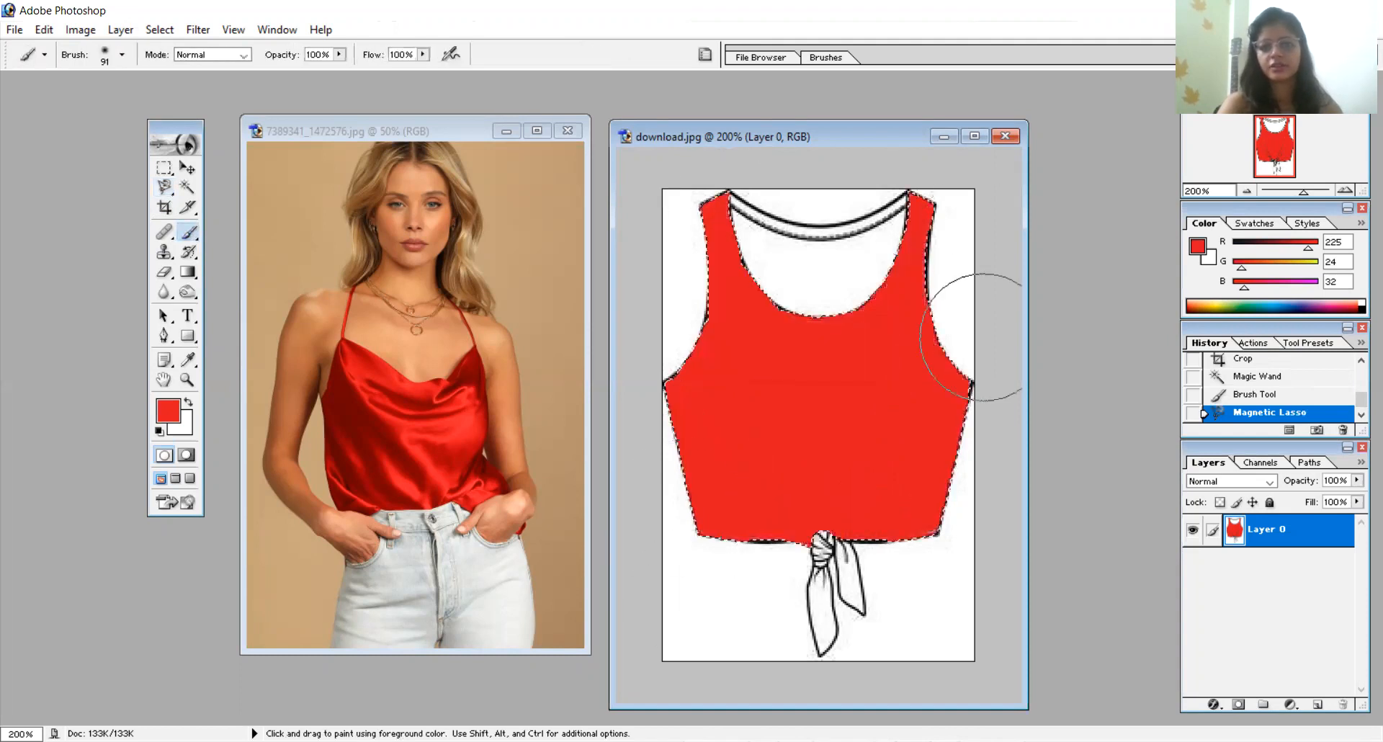
pyautogui.moveTo(734, 250)
pyautogui.mouseDown()
pyautogui.moveTo(695, 362)
pyautogui.moveTo(1001, 287)
pyautogui.moveTo(917, 597)
pyautogui.mouseUp()
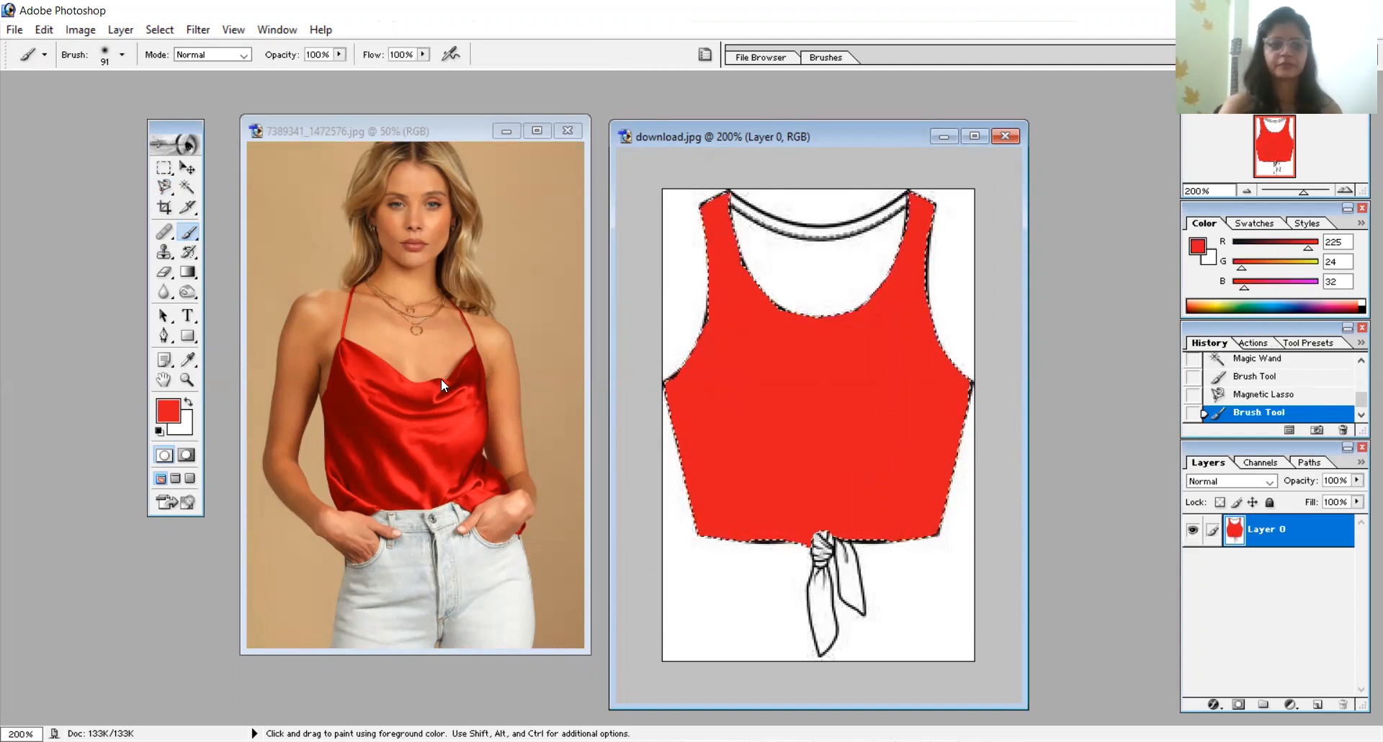
# Shade soft creases fanning out from the knot with the Burn tool, using a 10 px brush on midtones
pyautogui.click(188, 362)
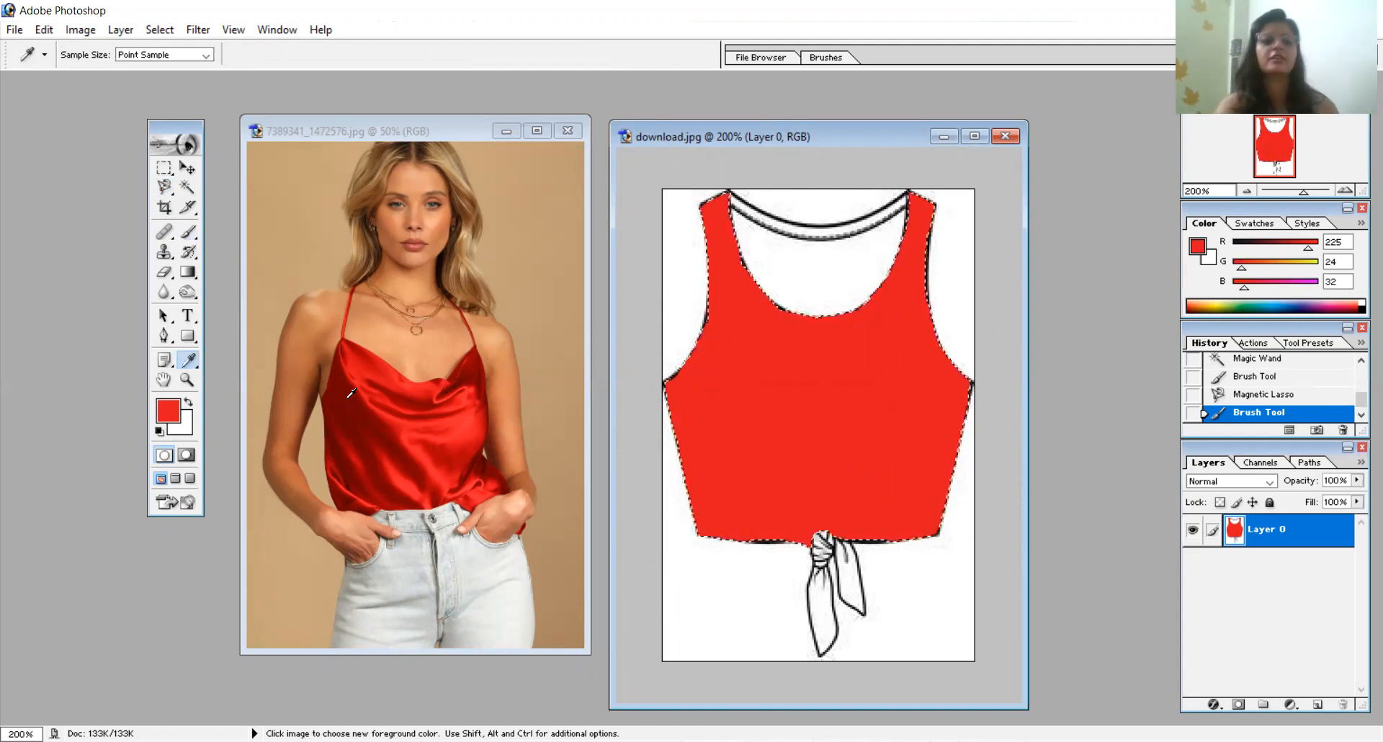
pyautogui.click(188, 292)
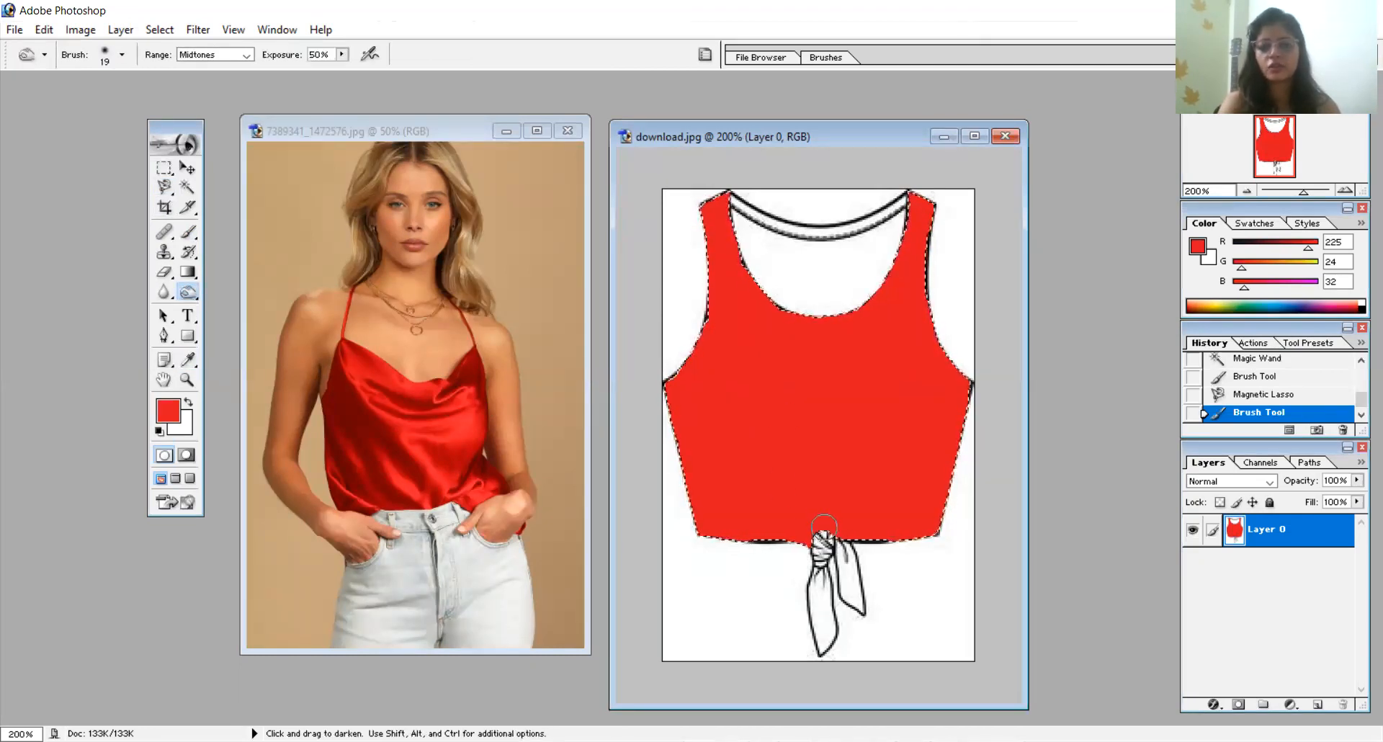
pyautogui.rightClick(809, 485)
pyautogui.moveTo(713, 402); pyautogui.dragTo(818, 535)
pyautogui.moveTo(828, 470); pyautogui.dragTo(836, 433)
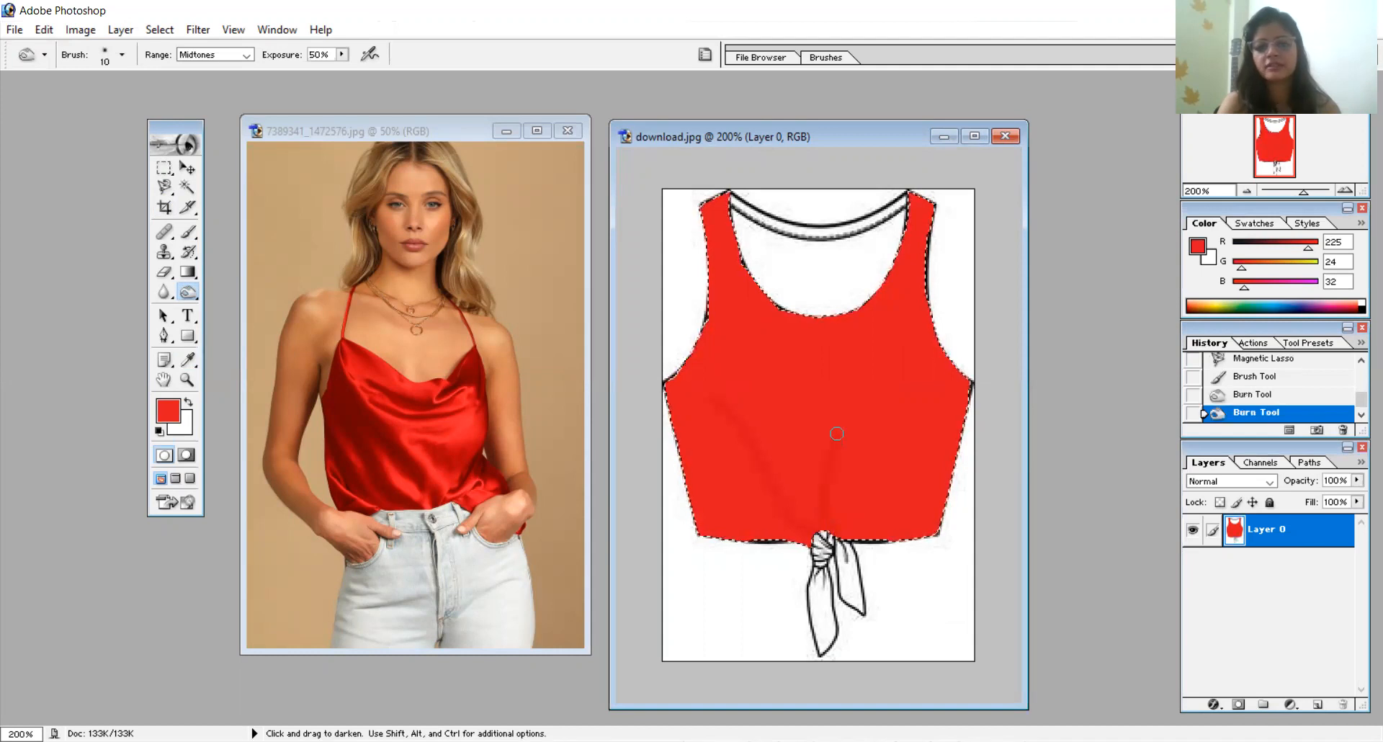
pyautogui.moveTo(846, 481); pyautogui.dragTo(845, 495)
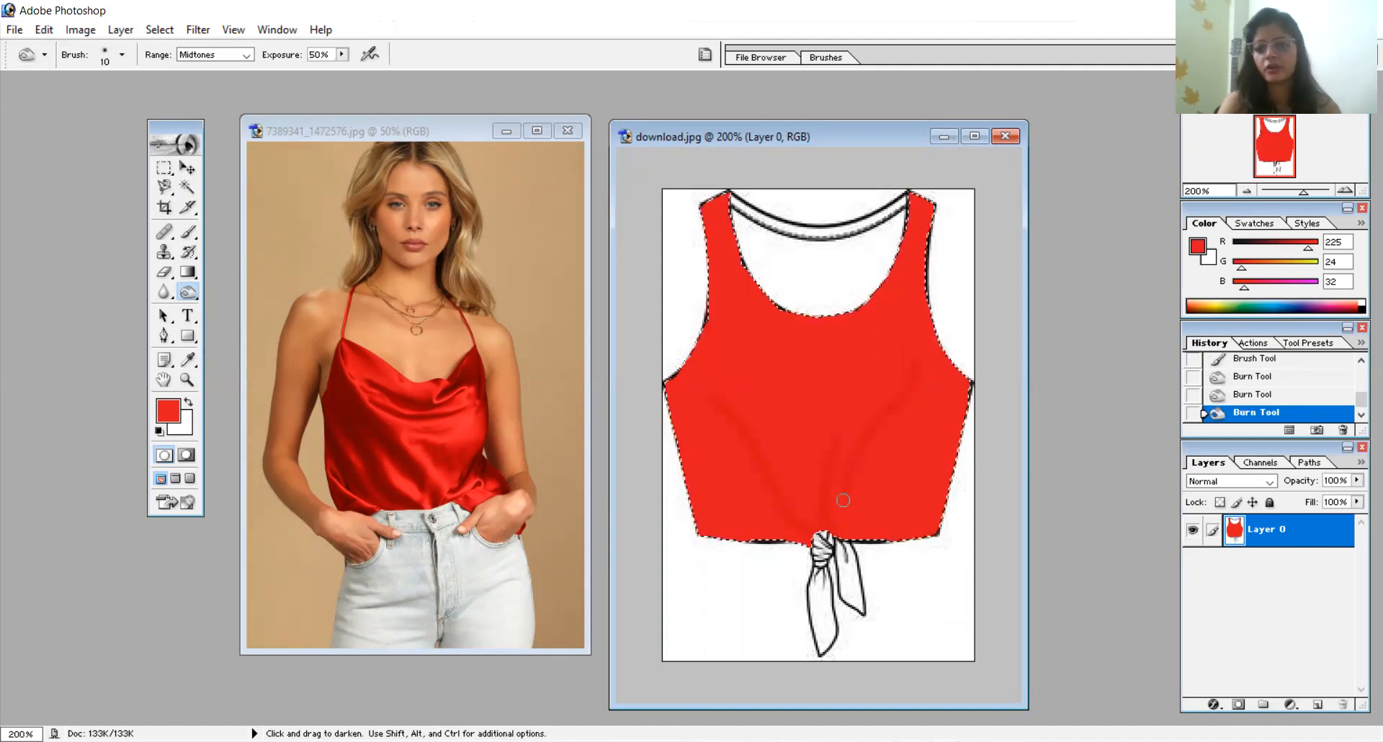
pyautogui.click(928, 454)
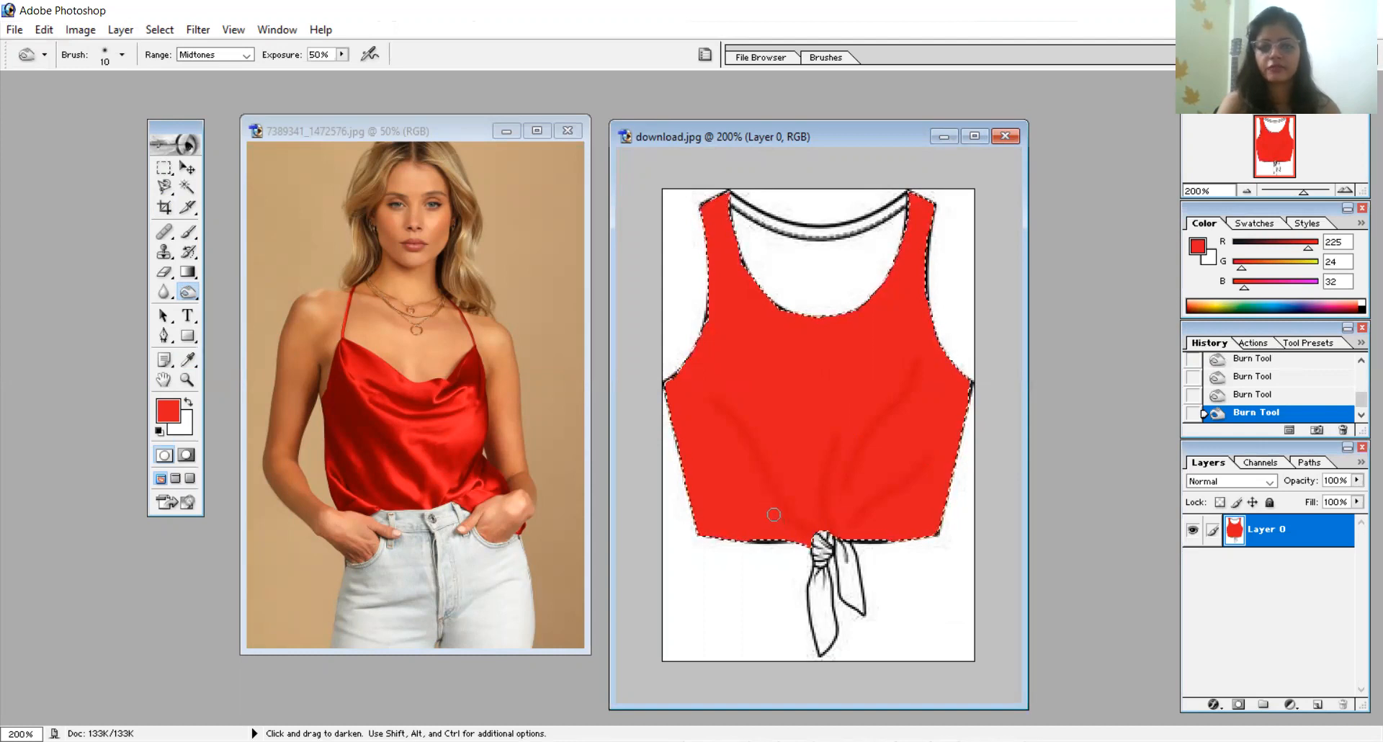
# Reduce the Burn brush to 5 px and darken the creases around the knot
pyautogui.rightClick(959, 560)
pyautogui.moveTo(987, 564); pyautogui.dragTo(985, 564)
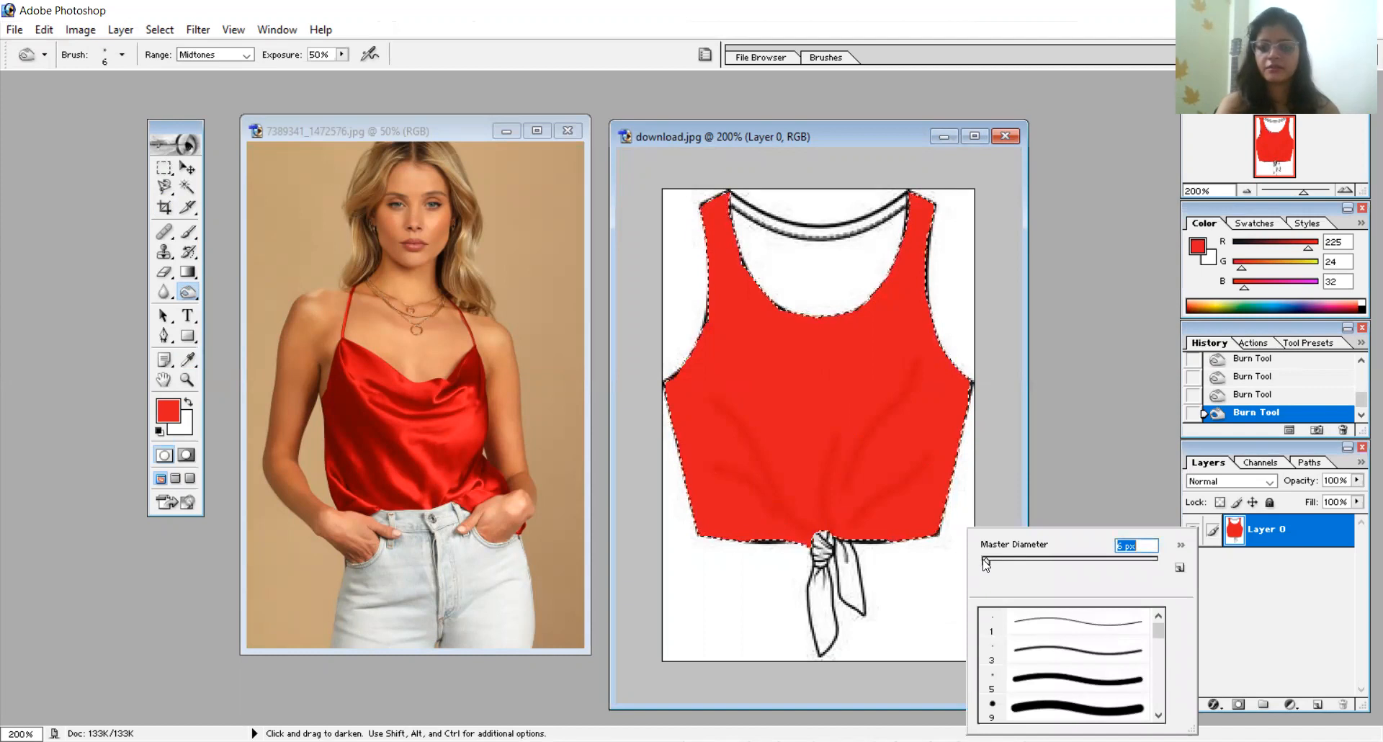
pyautogui.press('Return')
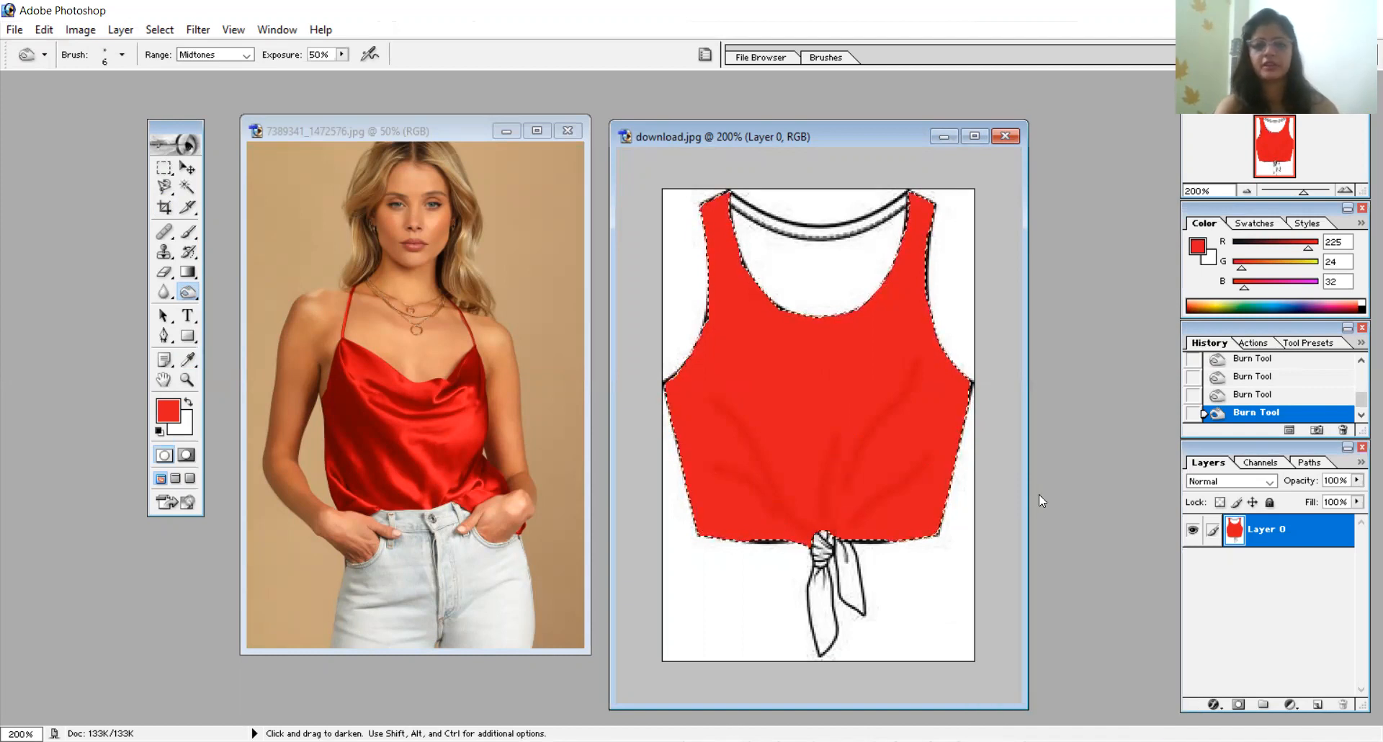
pyautogui.rightClick(881, 481)
pyautogui.click(903, 512)
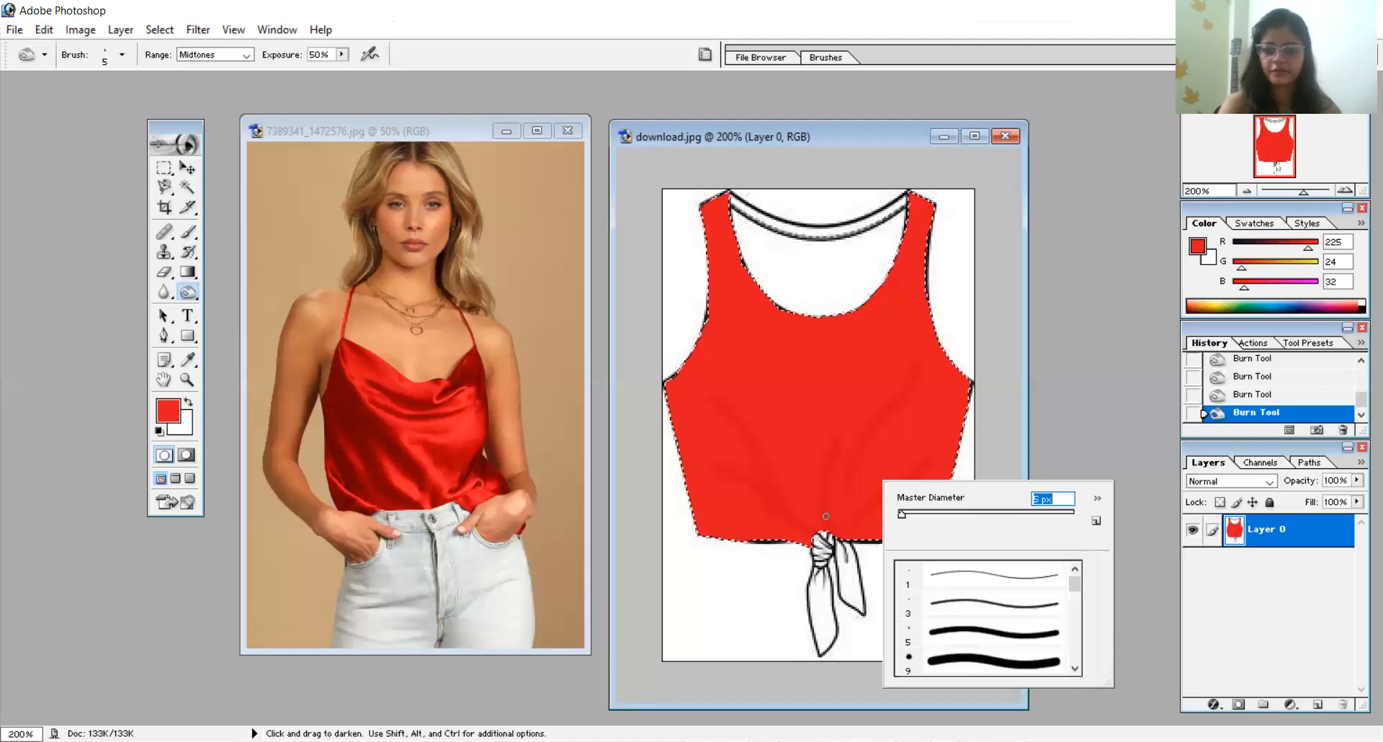
pyautogui.press('Return')
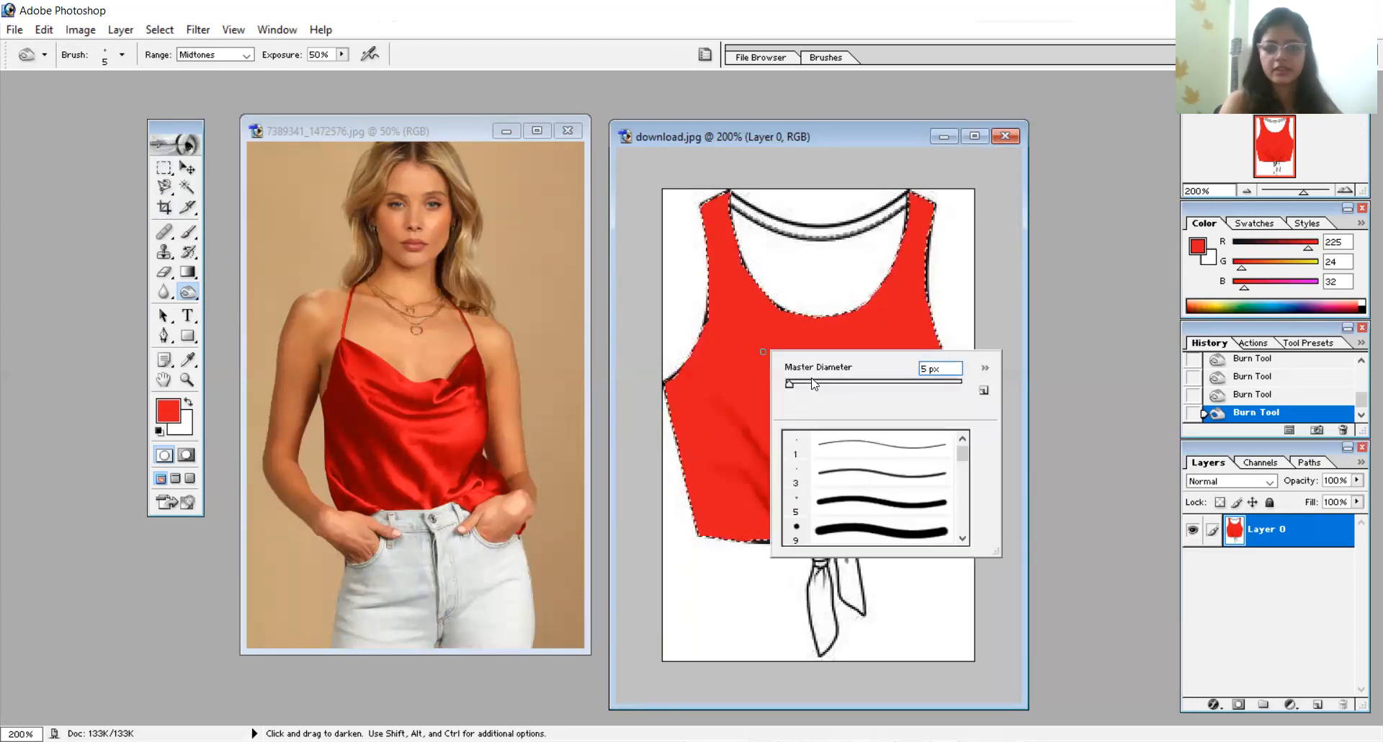
# Enlarge the Burn brush to 20 px and build soft shadows across the front and sides of the top
pyautogui.moveTo(813, 384); pyautogui.dragTo(802, 384)
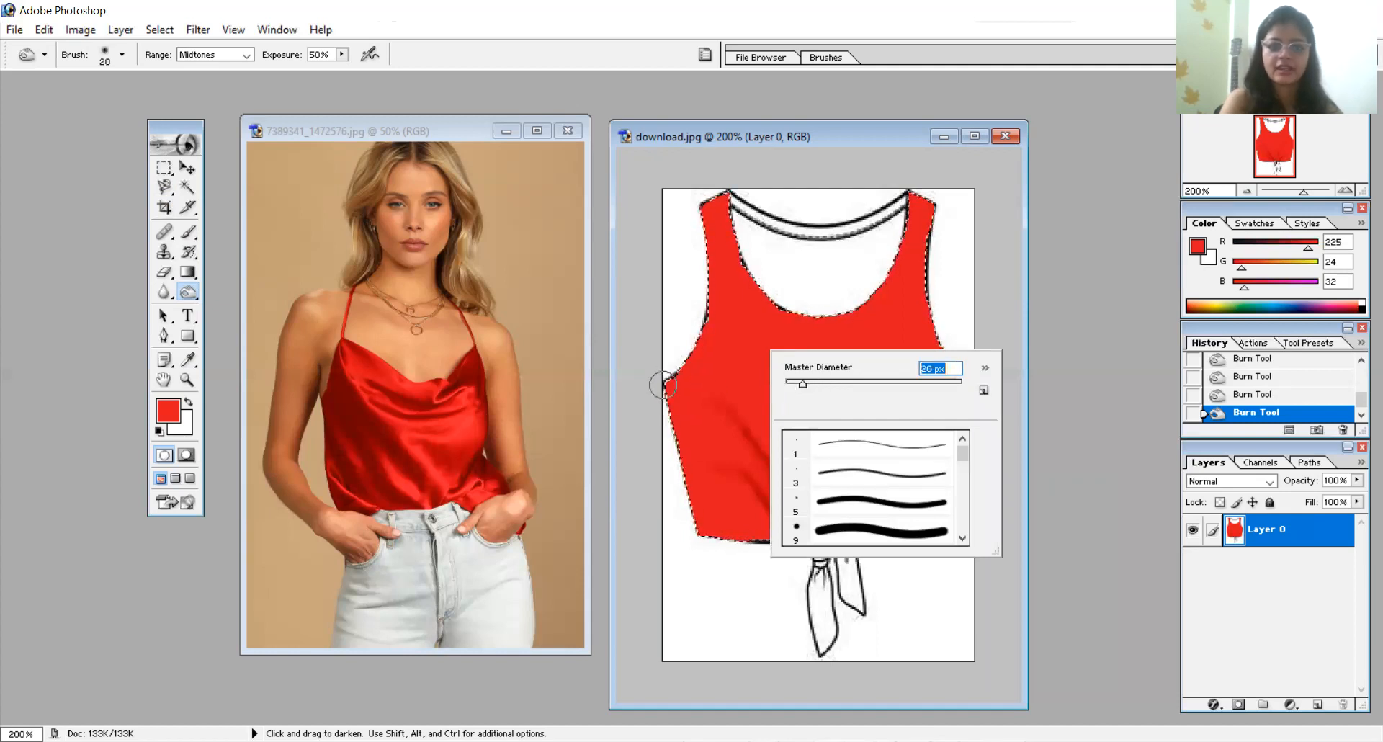
pyautogui.press('Return')
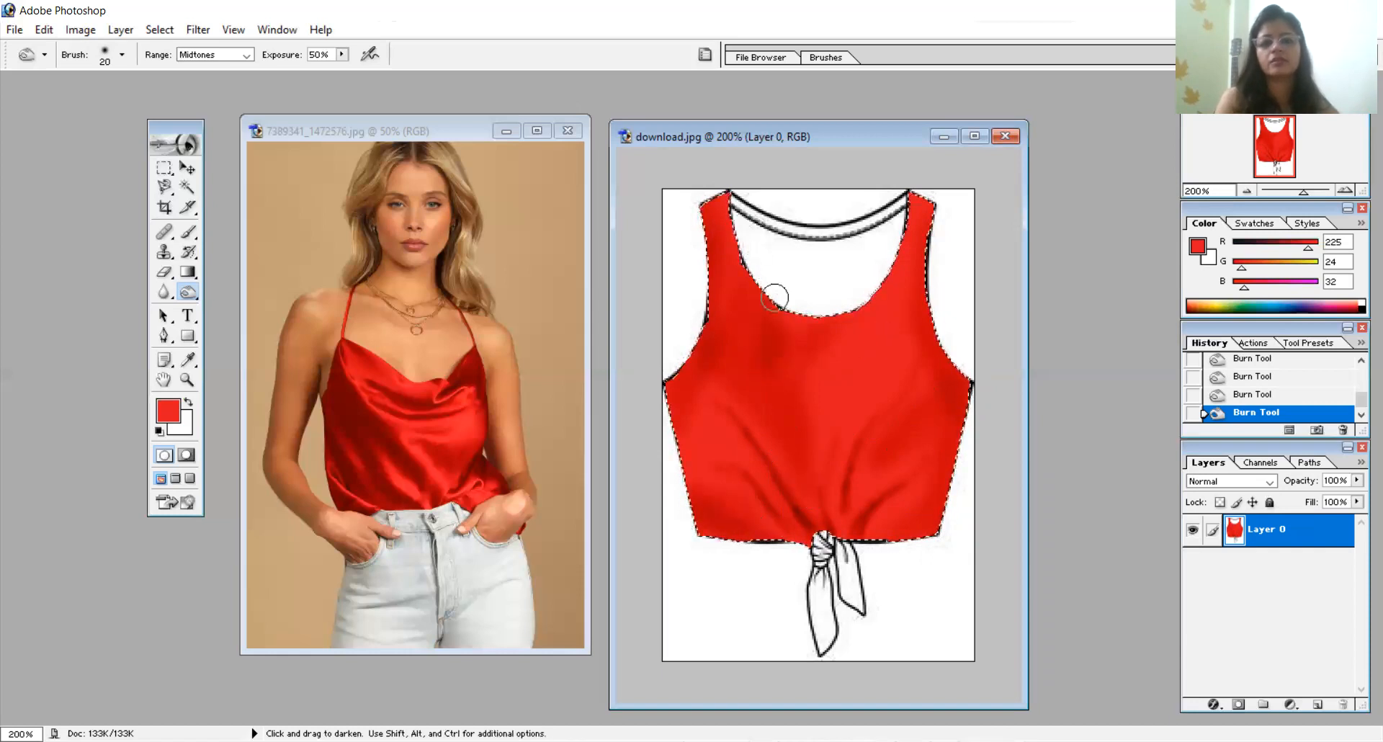
pyautogui.moveTo(786, 412)
pyautogui.mouseDown()
pyautogui.moveTo(771, 360)
pyautogui.moveTo(785, 421)
pyautogui.moveTo(799, 279)
pyautogui.moveTo(783, 360)
pyautogui.moveTo(842, 313)
pyautogui.moveTo(785, 319)
pyautogui.moveTo(791, 419)
pyautogui.moveTo(803, 367)
pyautogui.mouseUp()
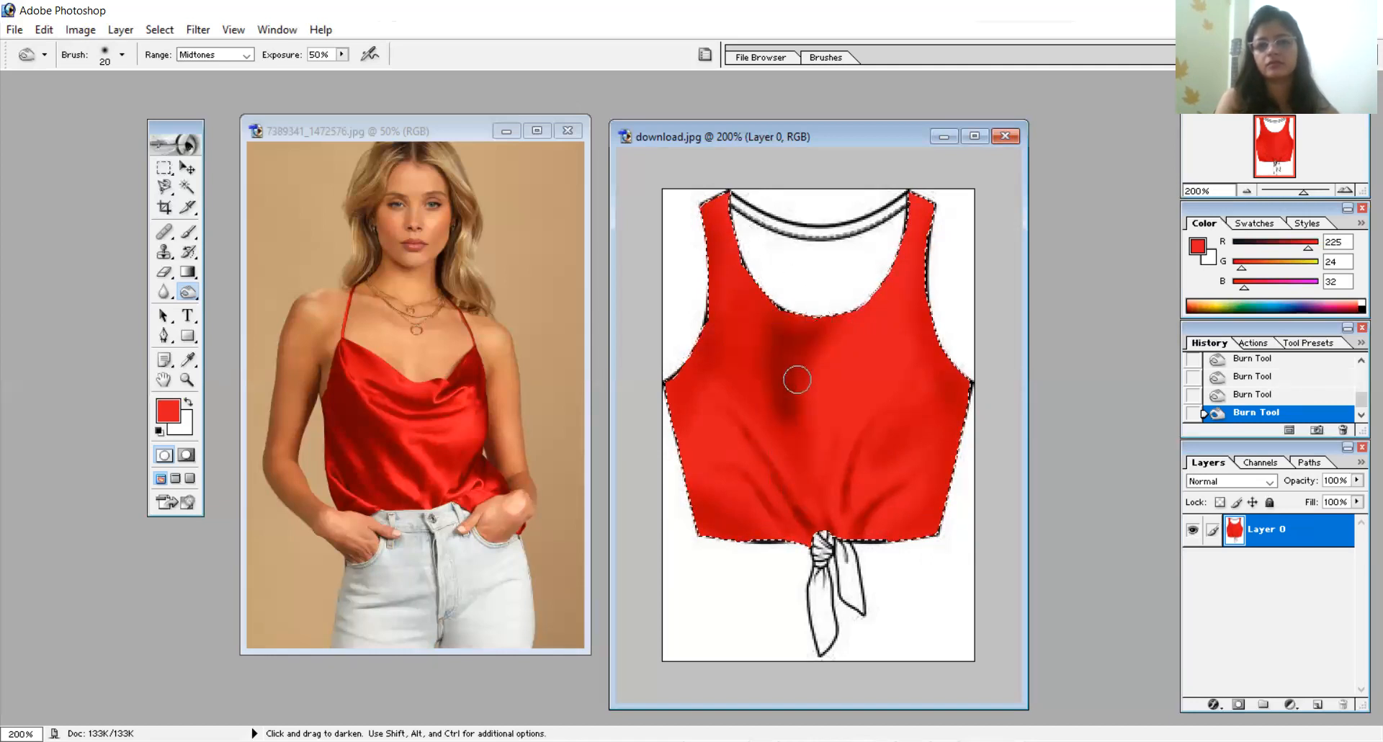
pyautogui.moveTo(742, 277); pyautogui.dragTo(780, 395)
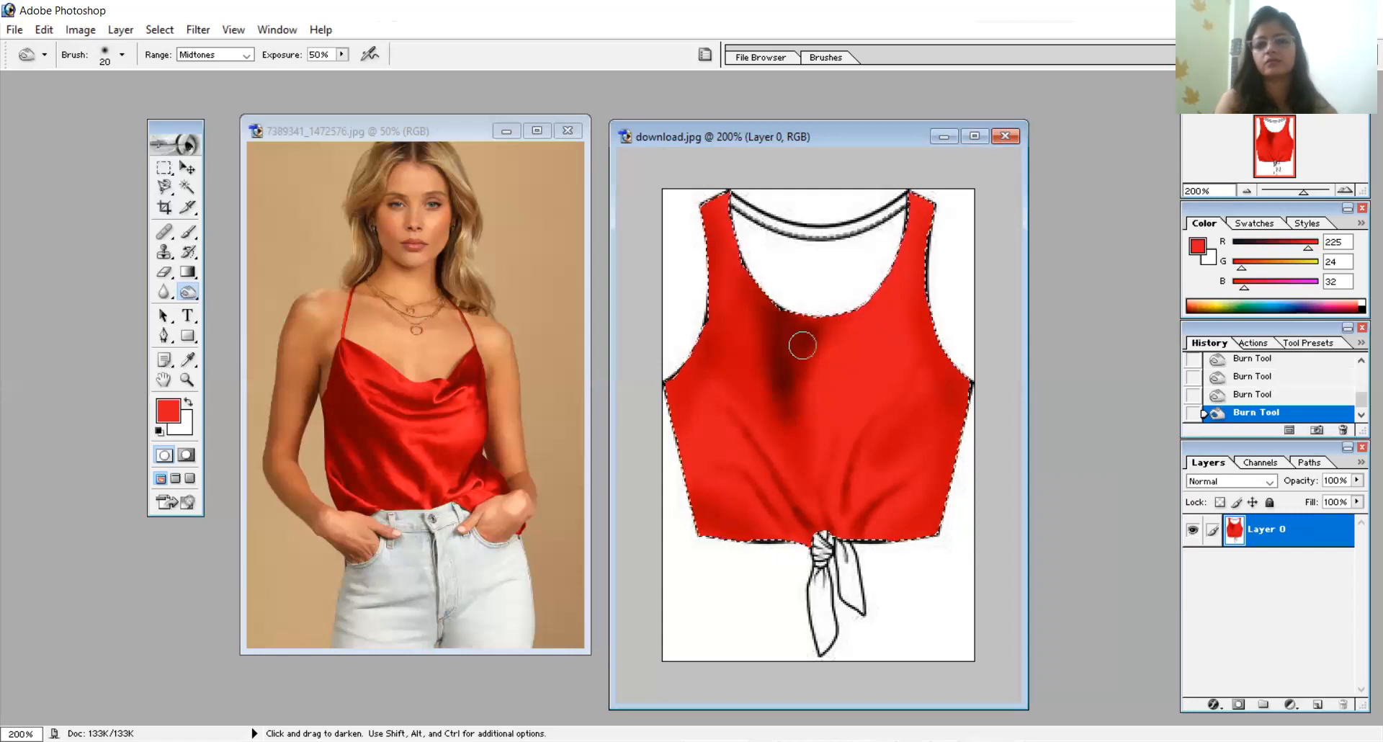
pyautogui.moveTo(792, 285); pyautogui.dragTo(806, 394)
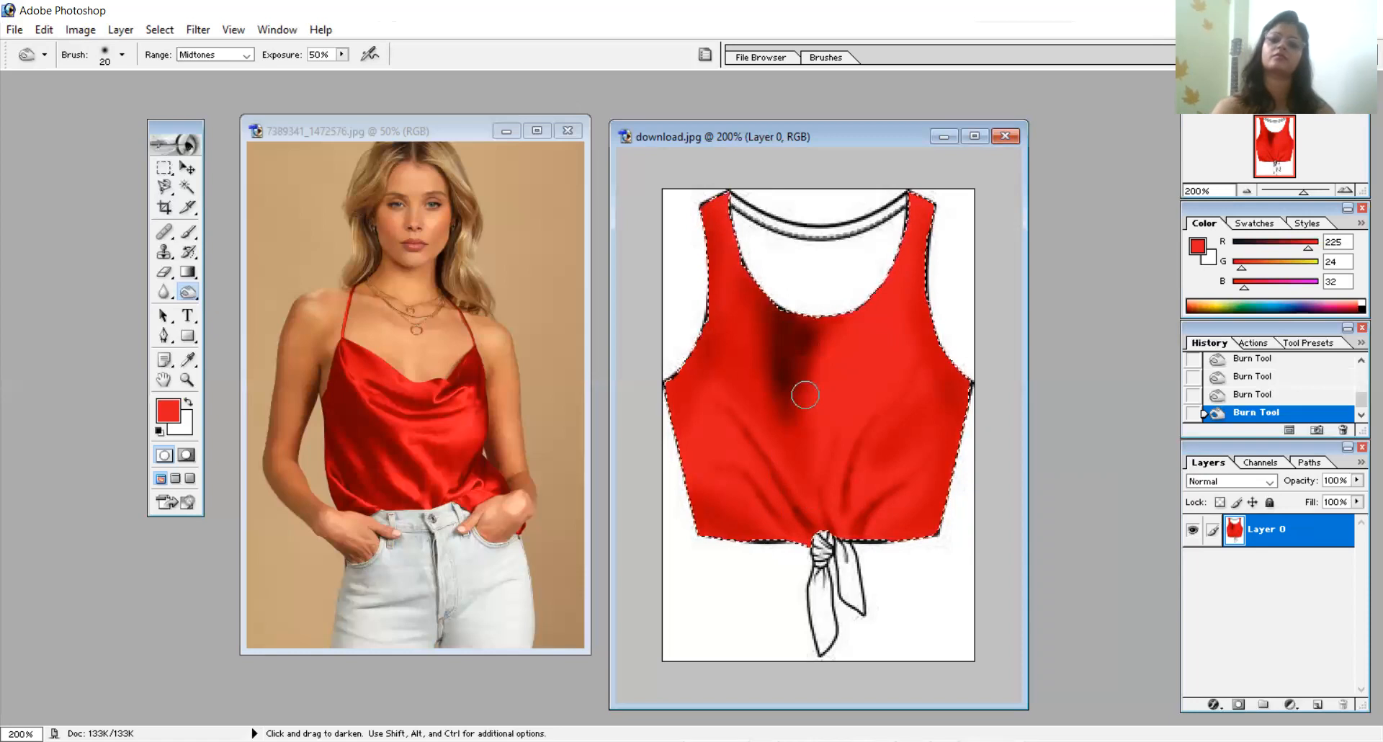
pyautogui.hotkey('ctrl', 'z')
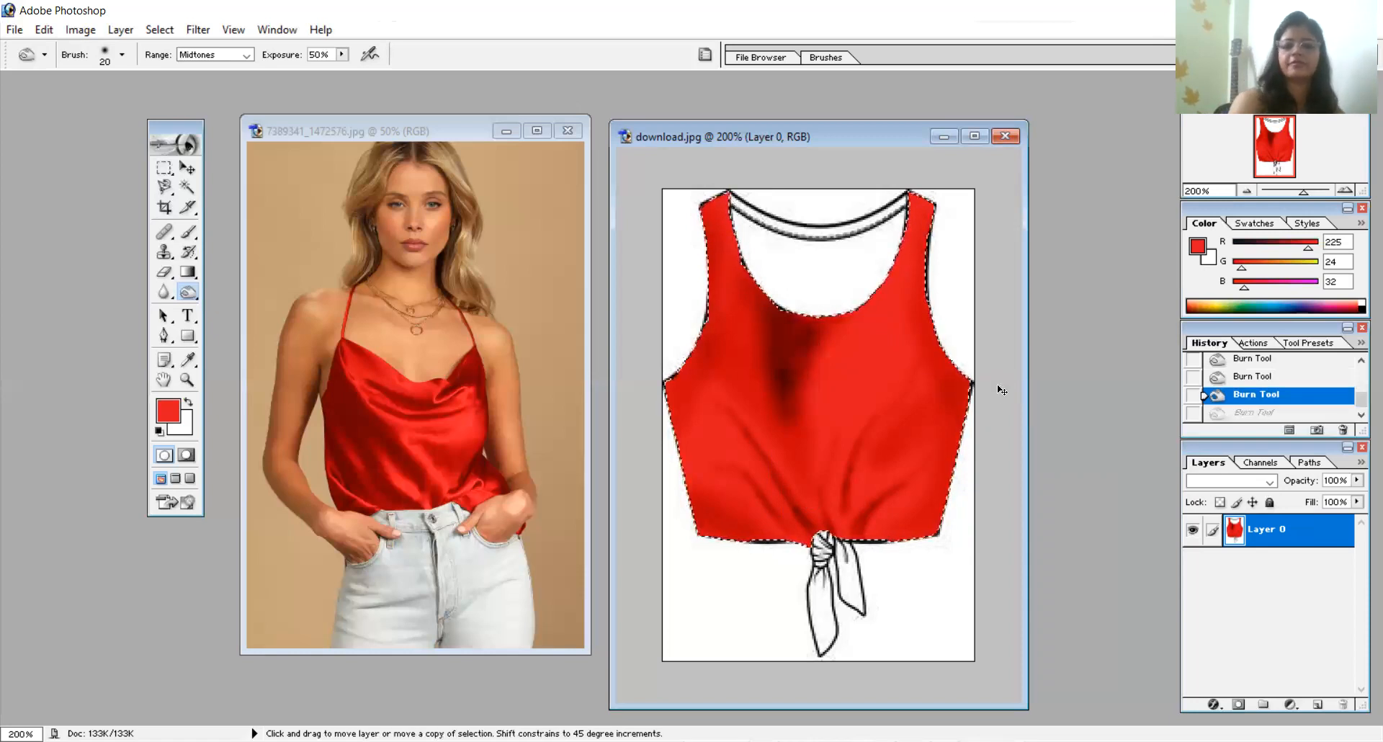
pyautogui.hotkey('ctrl', 'alt', 'z')
pyautogui.hotkey('ctrl', 'alt', 'z')
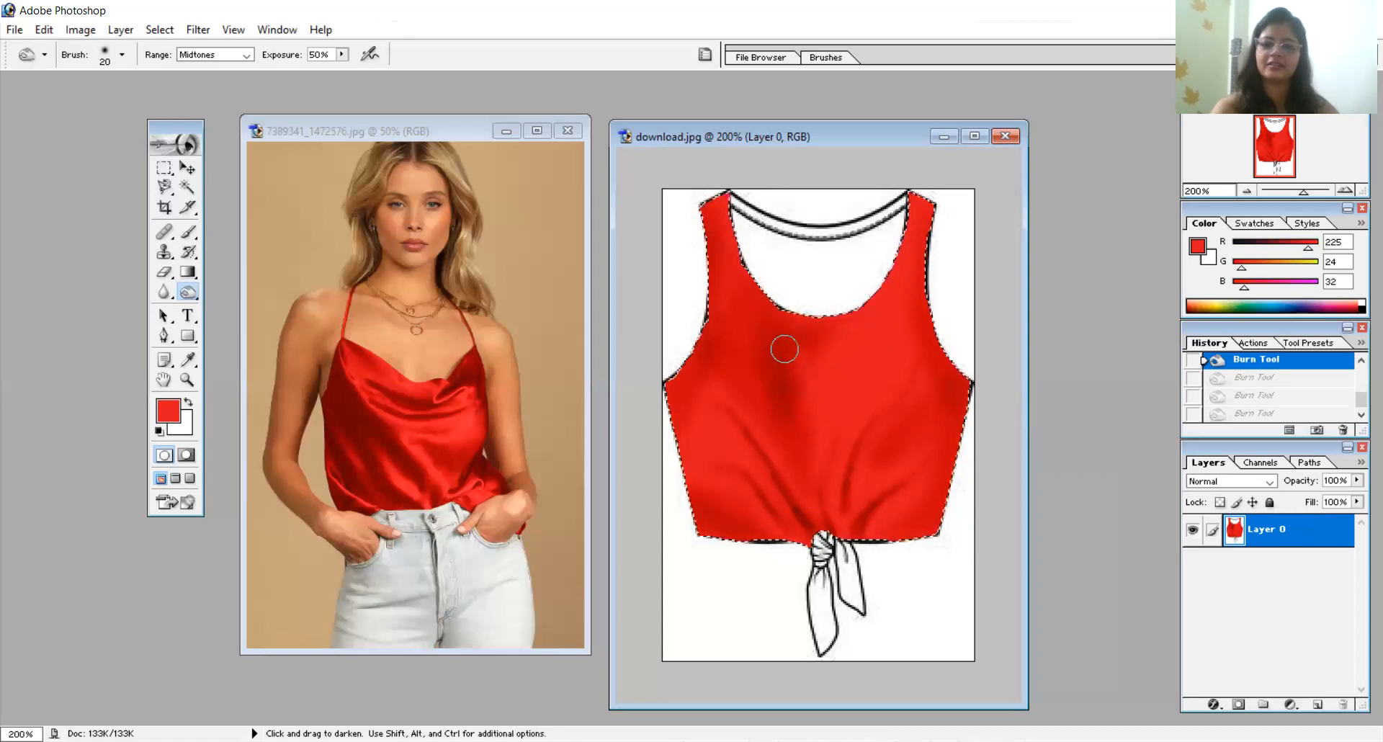
# Burn shadows along the left neckline and strap and down both side seams with the 20 px brush
pyautogui.hotkey('ctrl', 'shift', 'z')
pyautogui.hotkey('ctrl', 'shift', 'z')
pyautogui.hotkey('ctrl', 'shift', 'z')
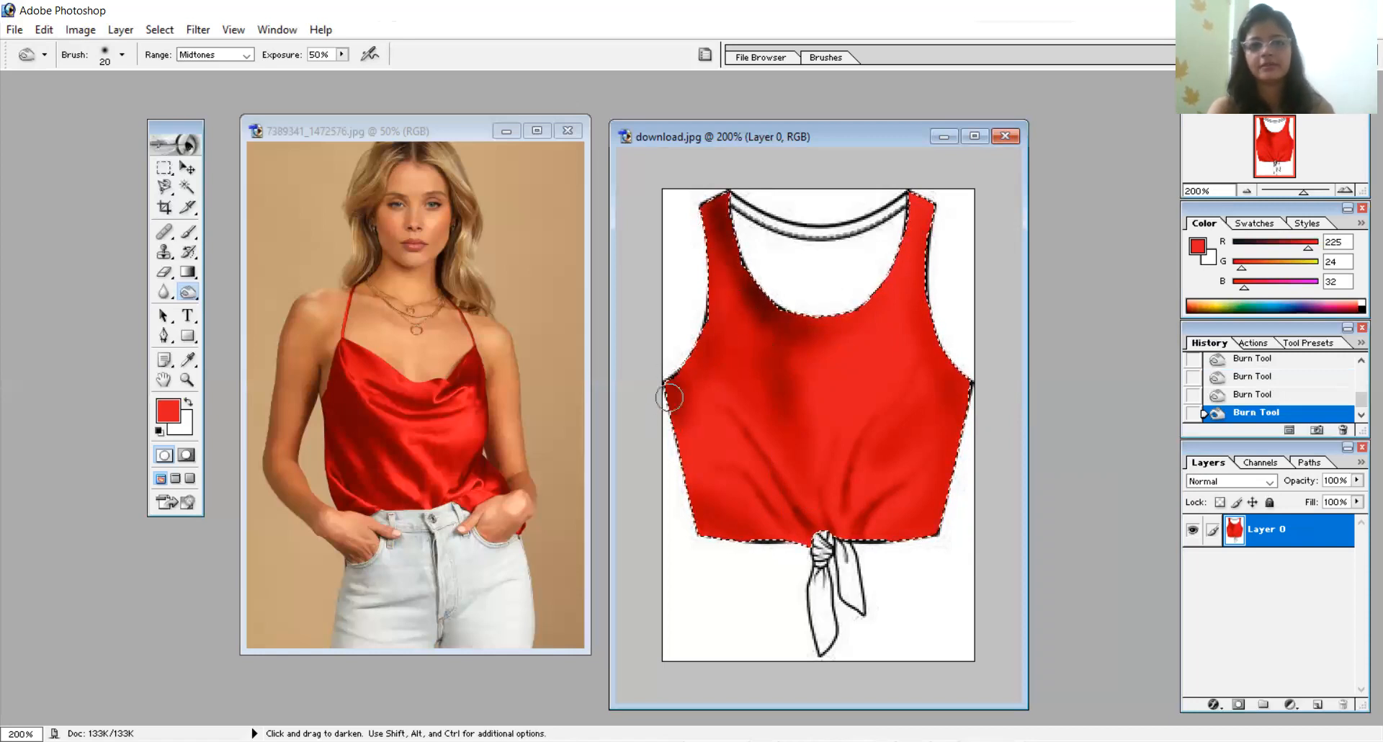
pyautogui.moveTo(672, 387)
pyautogui.mouseDown()
pyautogui.moveTo(688, 361)
pyautogui.moveTo(657, 427)
pyautogui.mouseUp()
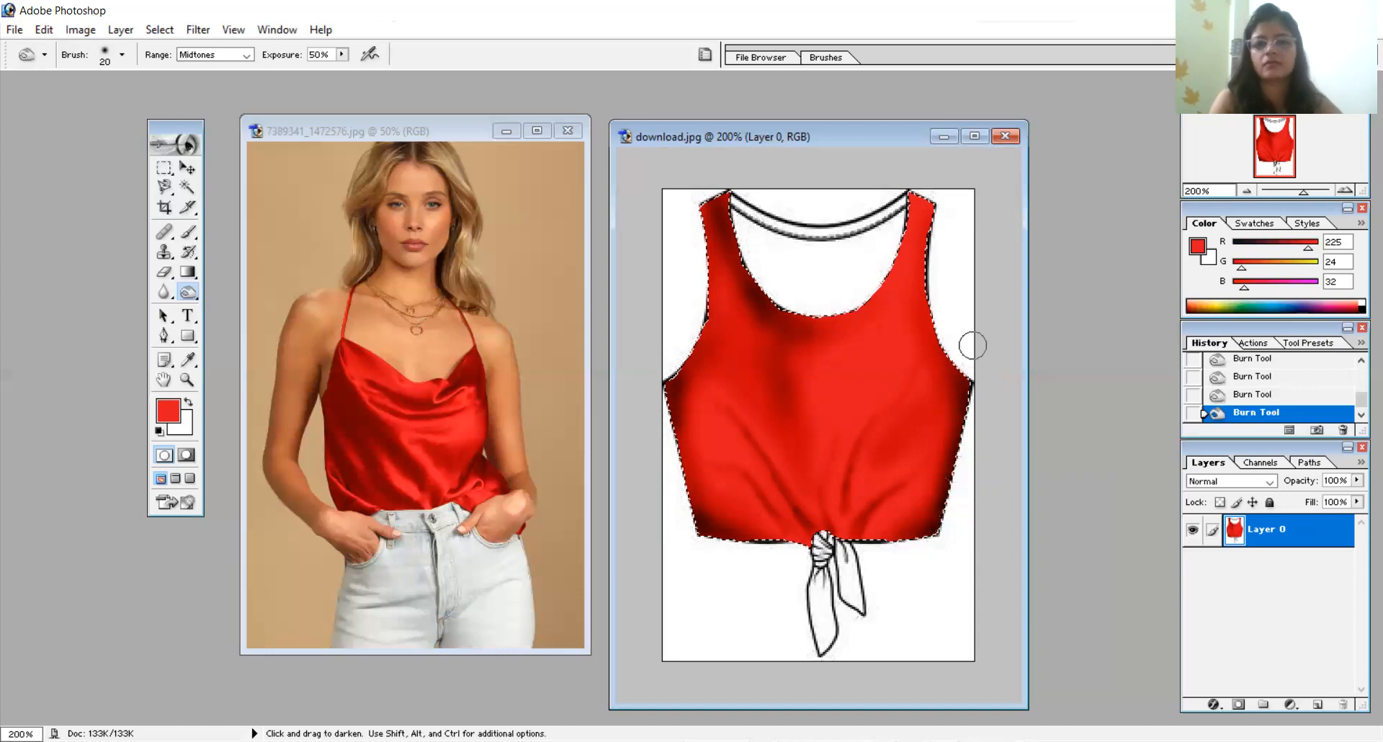
# Deepen the burned shadows on both shoulder straps and around the right armhole
pyautogui.moveTo(914, 197)
pyautogui.mouseDown()
pyautogui.moveTo(883, 192)
pyautogui.moveTo(959, 217)
pyautogui.moveTo(918, 206)
pyautogui.moveTo(932, 207)
pyautogui.mouseUp()
pyautogui.click(925, 201)
pyautogui.moveTo(922, 327)
pyautogui.mouseDown()
pyautogui.moveTo(920, 228)
pyautogui.moveTo(940, 380)
pyautogui.mouseUp()
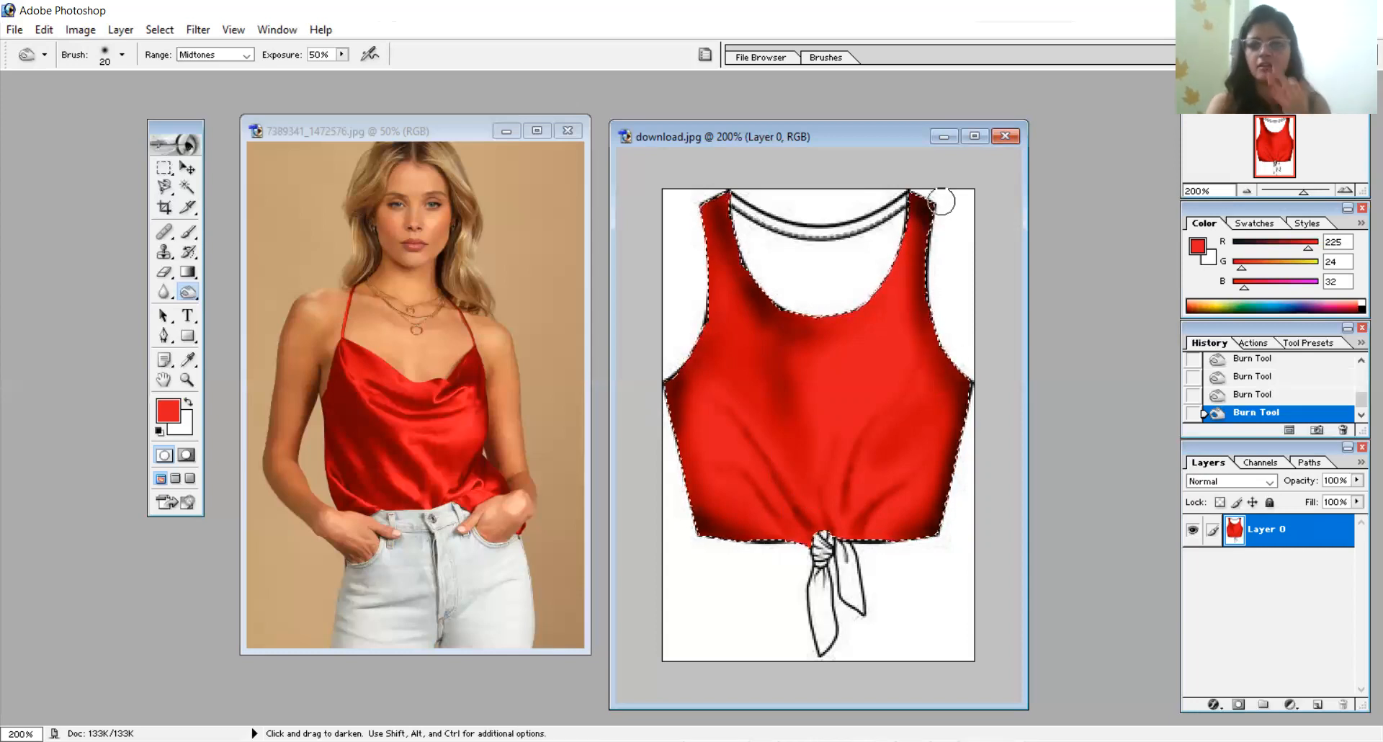
pyautogui.moveTo(729, 205)
pyautogui.mouseDown()
pyautogui.moveTo(696, 206)
pyautogui.moveTo(735, 228)
pyautogui.mouseUp()
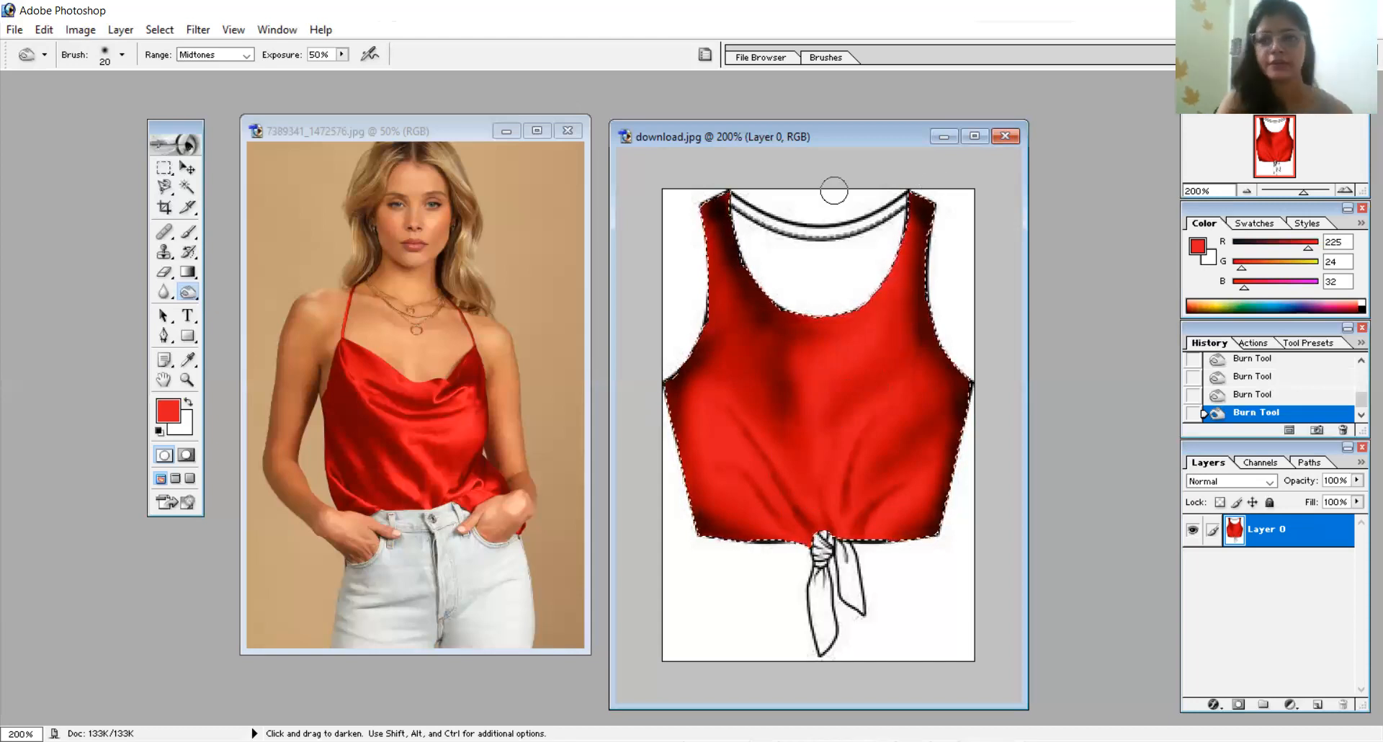
# Add highlights along the folds rising from the knot and on the right chest using an 11 px Dodge brush
pyautogui.rightClick(191, 296)
pyautogui.click(227, 293)
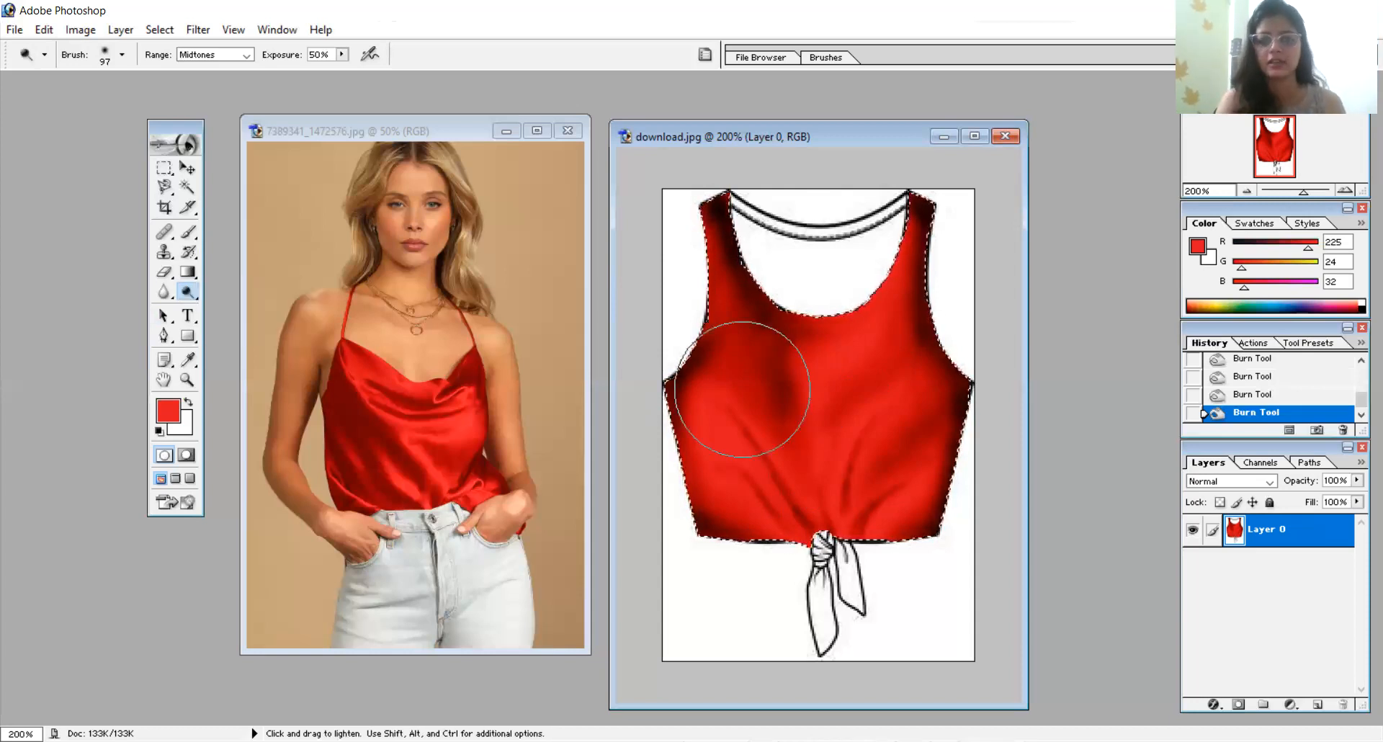
pyautogui.rightClick(750, 389)
pyautogui.click(774, 422)
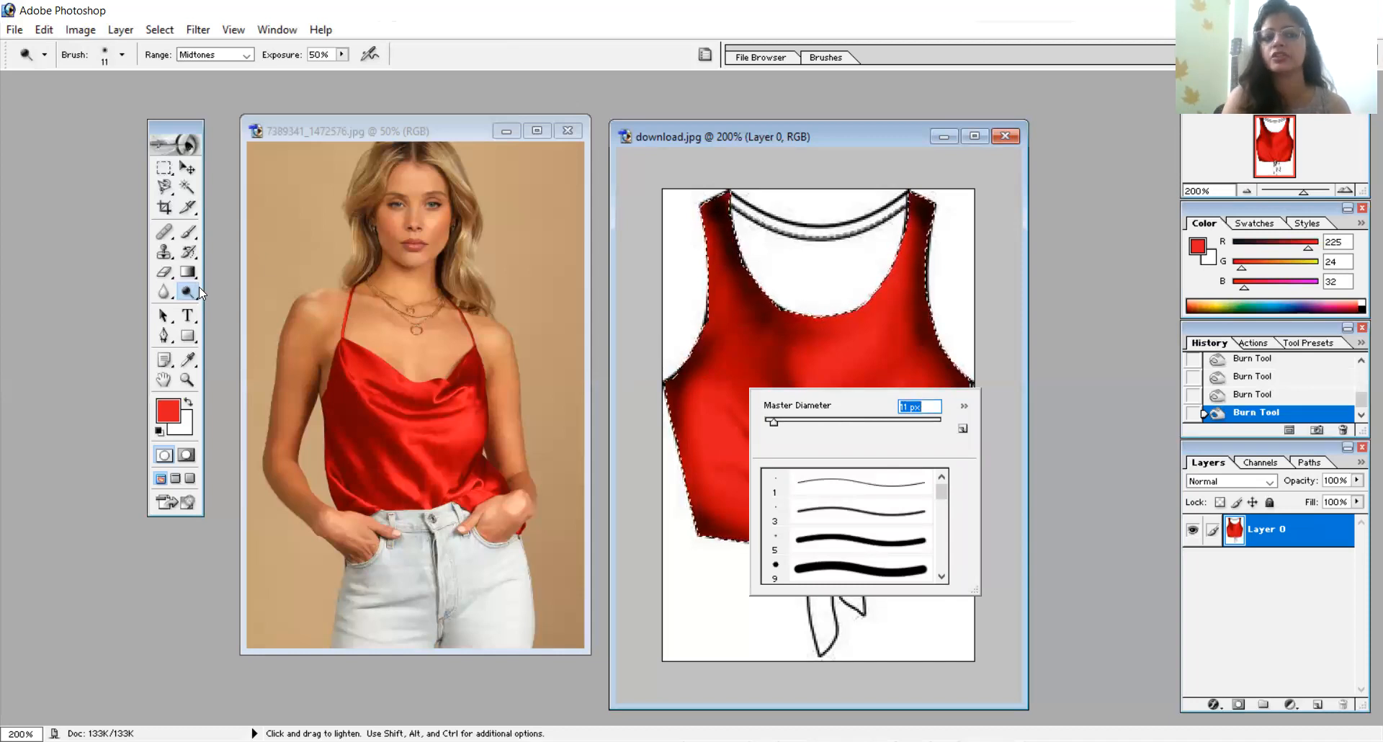
pyautogui.click(188, 292)
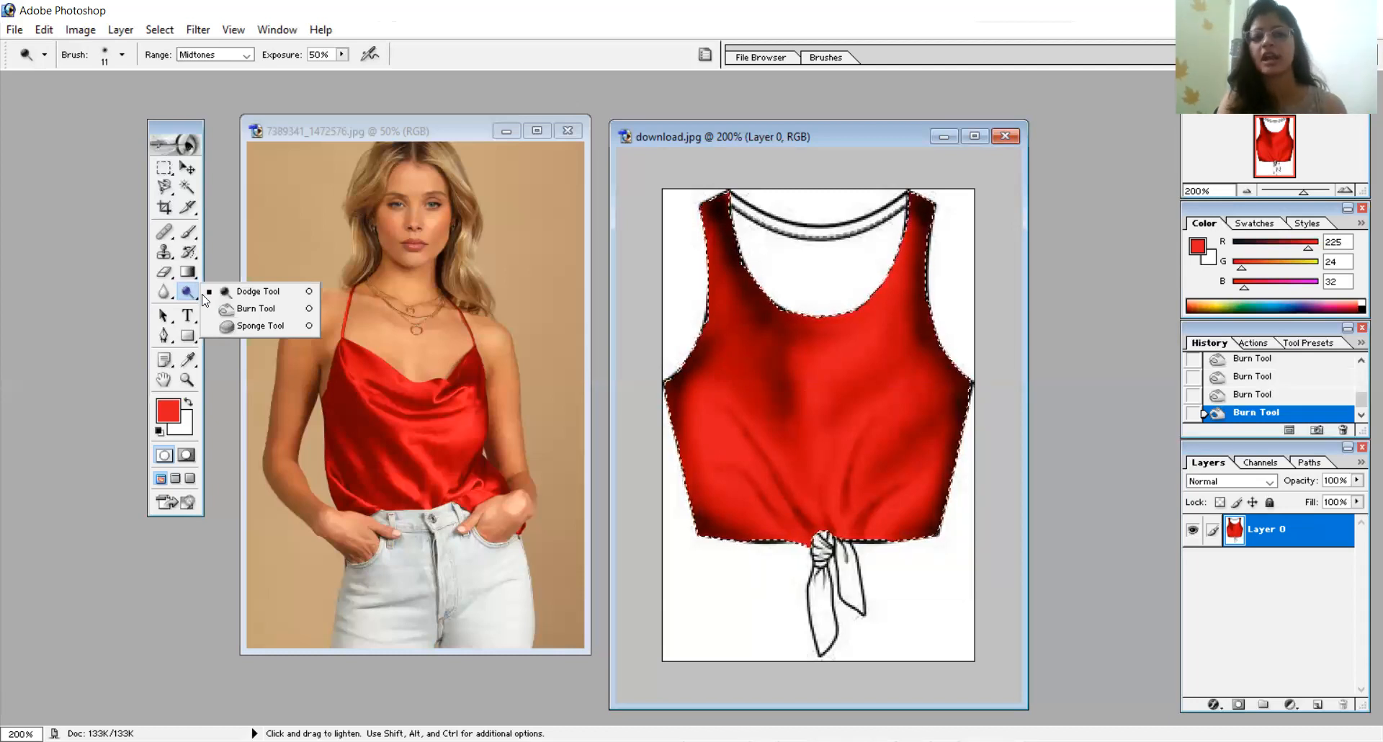
pyautogui.click(693, 333)
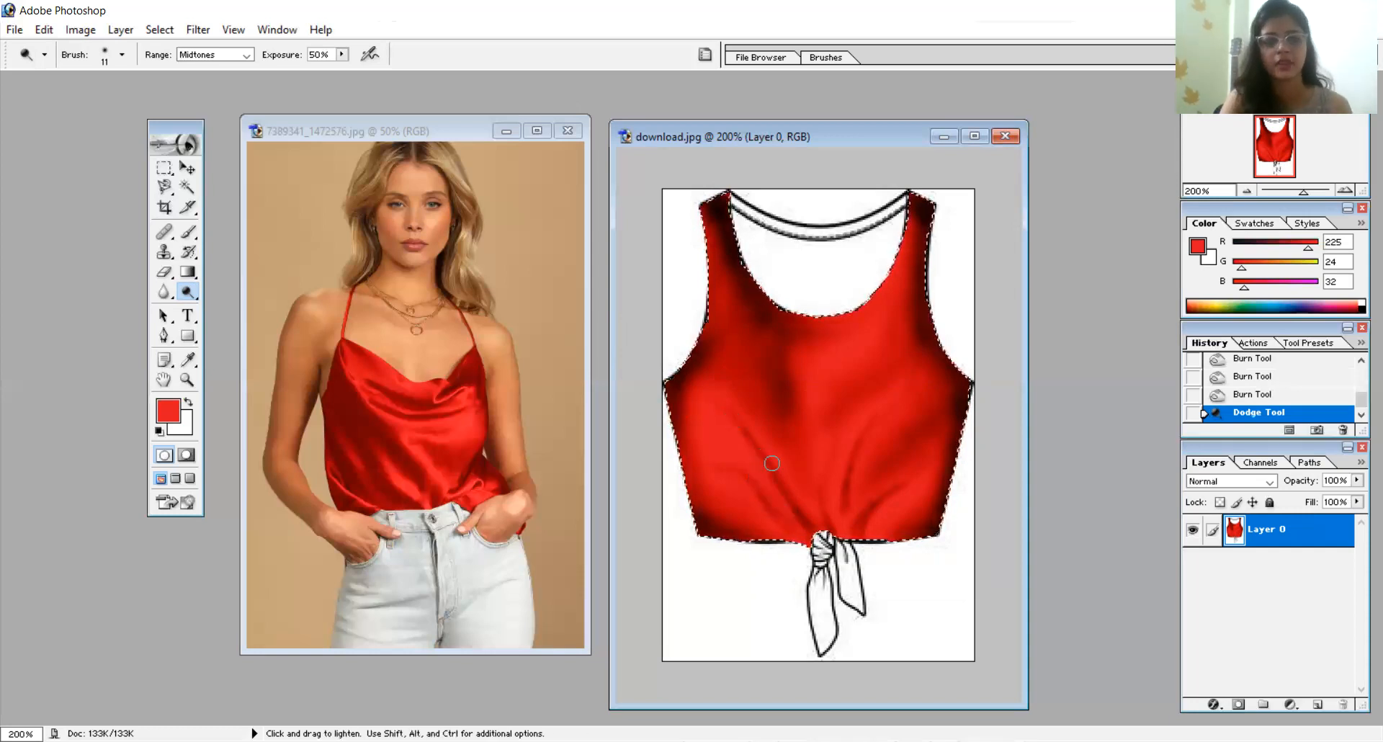
pyautogui.moveTo(810, 504)
pyautogui.mouseDown()
pyautogui.moveTo(770, 442)
pyautogui.moveTo(819, 524)
pyautogui.mouseUp()
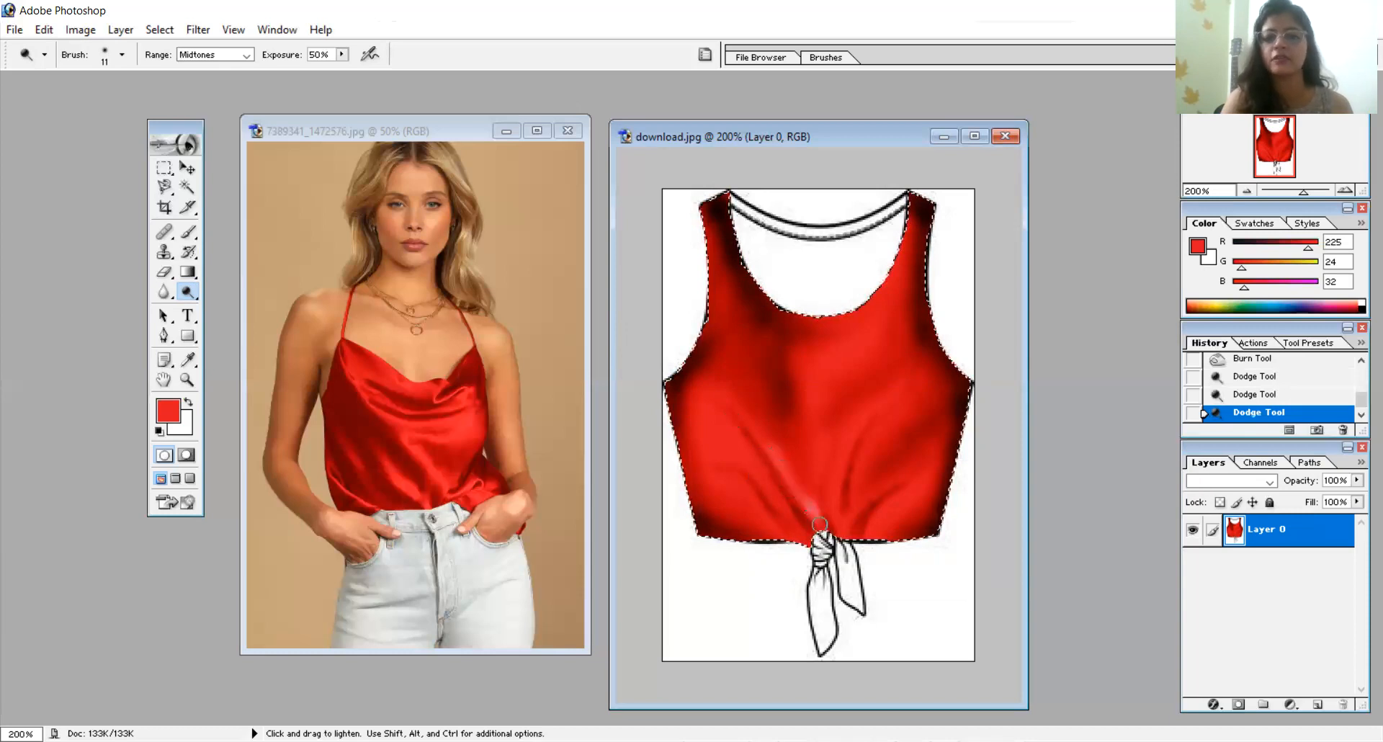
pyautogui.moveTo(772, 441); pyautogui.dragTo(757, 428)
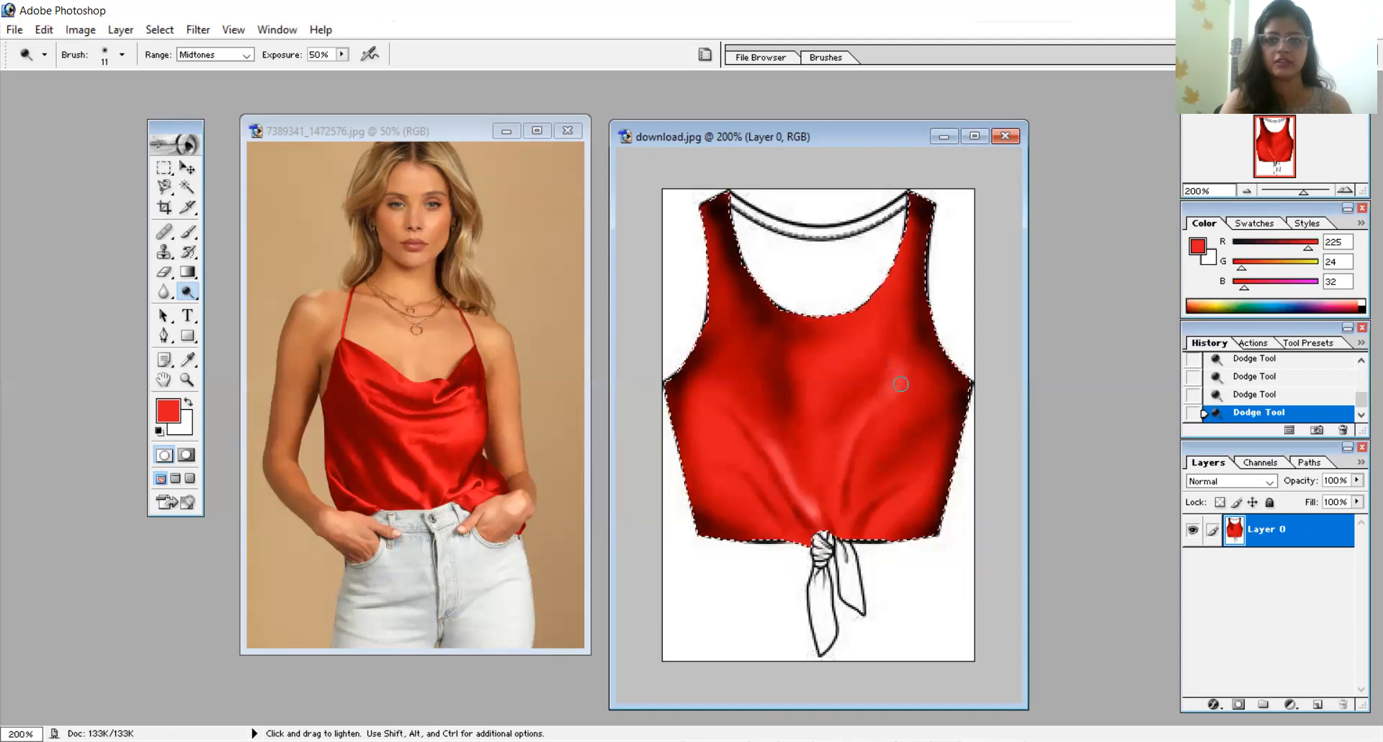
pyautogui.moveTo(888, 393)
pyautogui.mouseDown()
pyautogui.moveTo(862, 424)
pyautogui.moveTo(905, 366)
pyautogui.mouseUp()
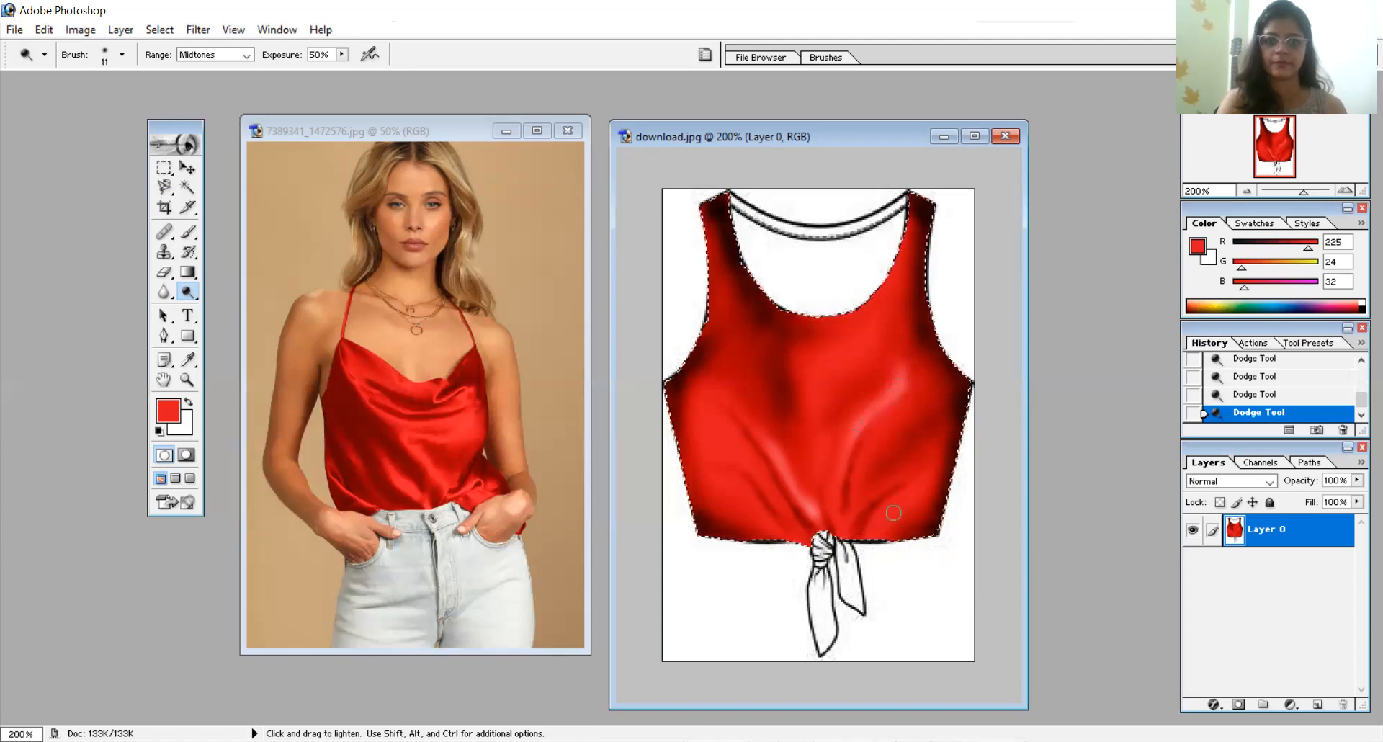
# Dodge highlights along the lower right fold, across the left side, and from the left strap down onto the chest
pyautogui.moveTo(868, 530); pyautogui.dragTo(910, 487)
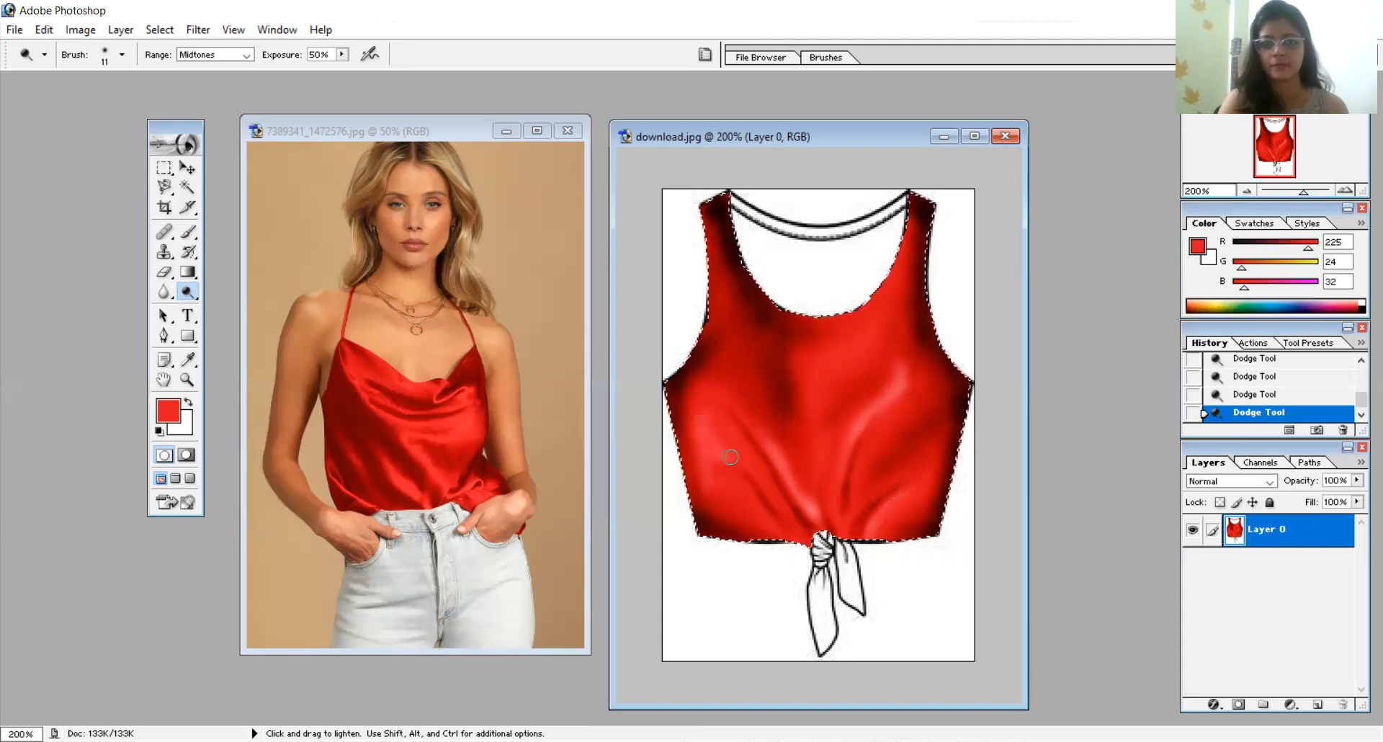
pyautogui.moveTo(742, 465); pyautogui.dragTo(699, 448)
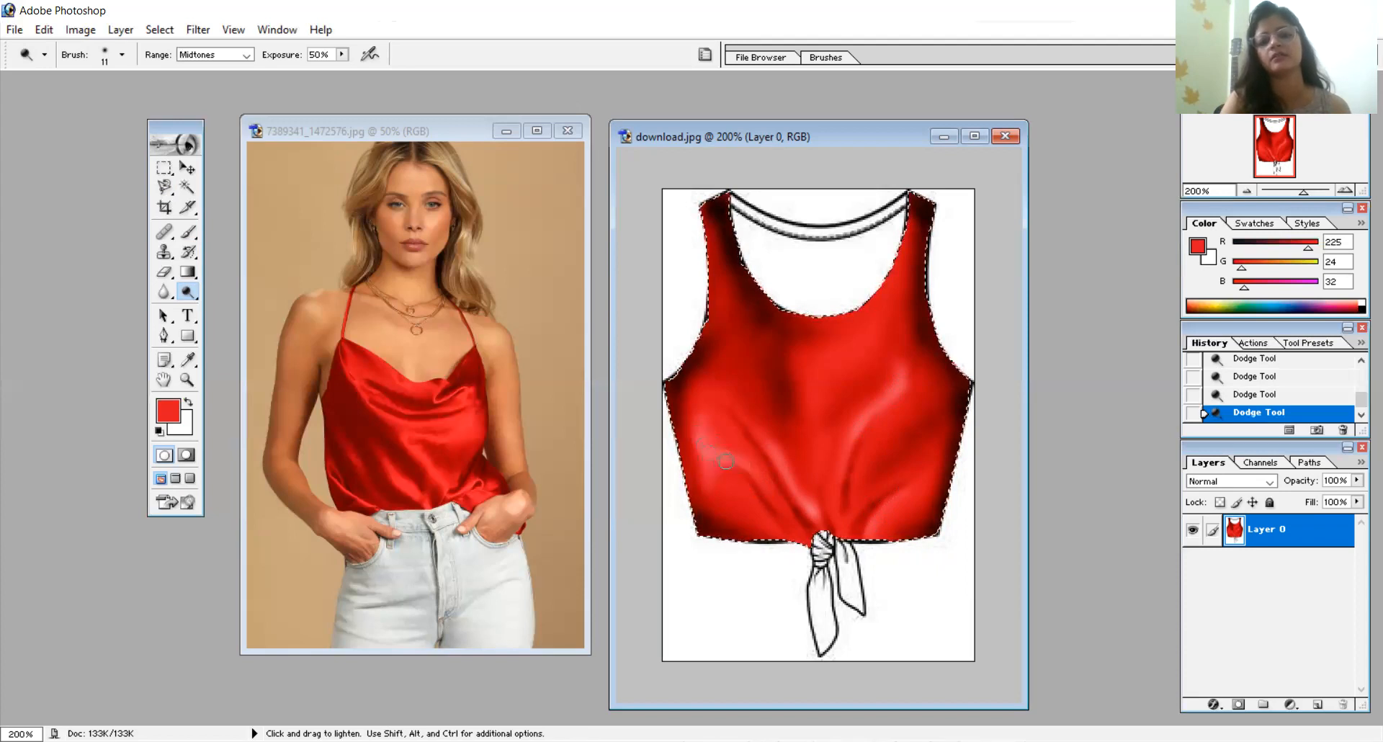
pyautogui.moveTo(714, 238)
pyautogui.mouseDown()
pyautogui.moveTo(731, 334)
pyautogui.moveTo(712, 232)
pyautogui.moveTo(737, 309)
pyautogui.mouseUp()
pyautogui.moveTo(718, 264); pyautogui.dragTo(754, 362)
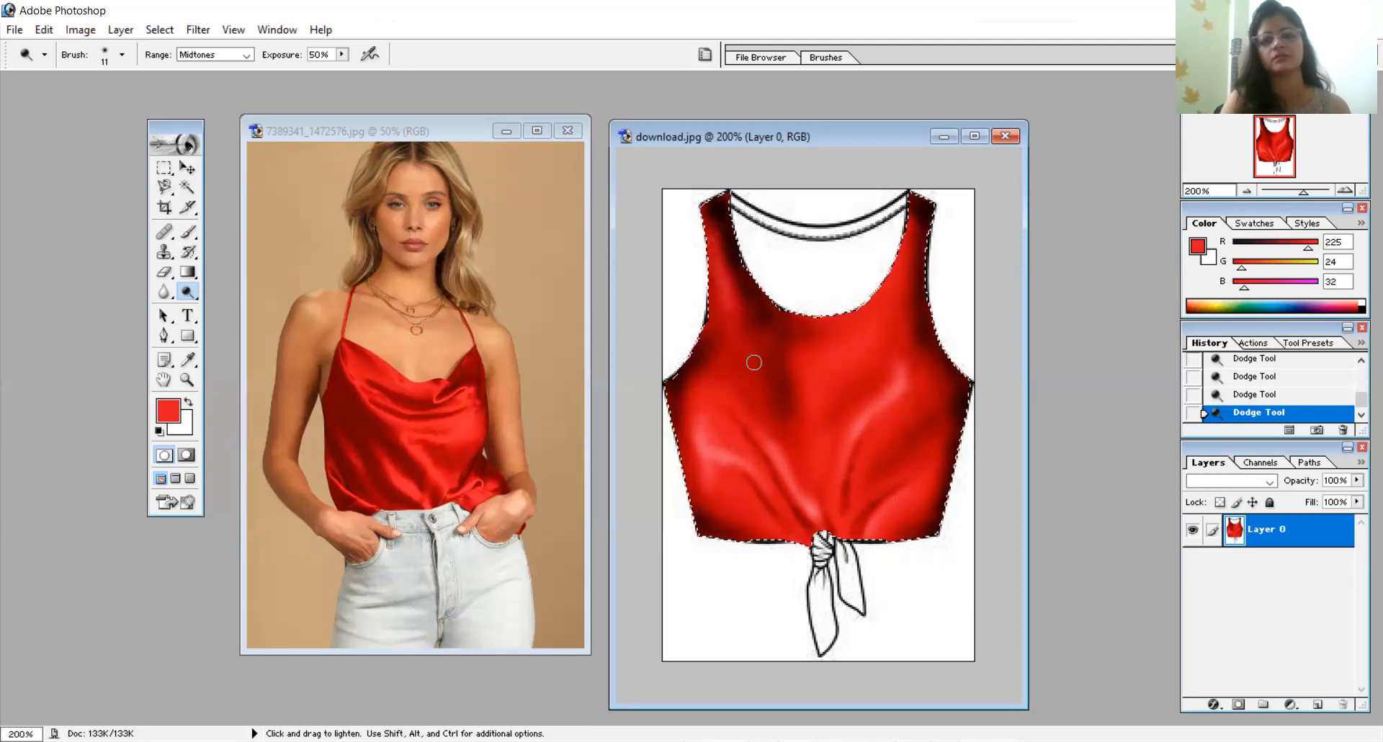
pyautogui.moveTo(742, 304); pyautogui.dragTo(728, 315)
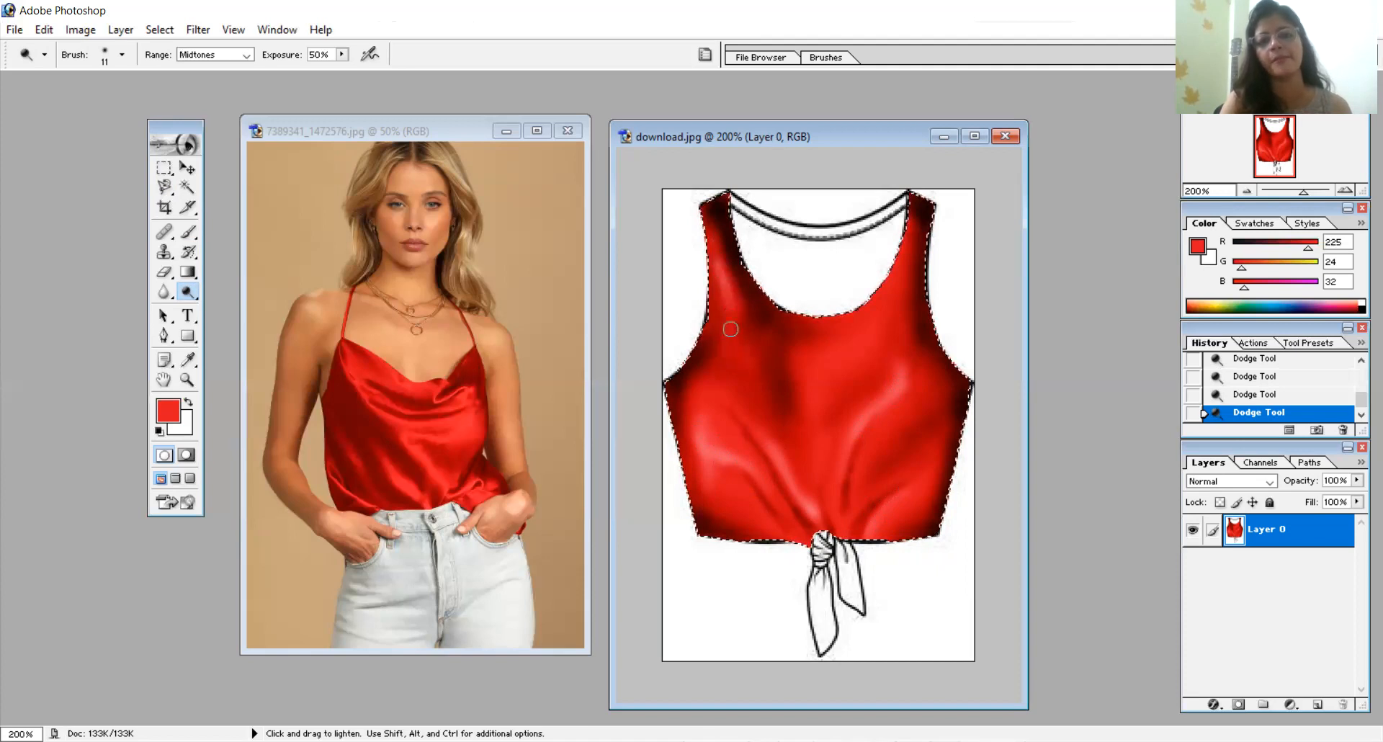
pyautogui.moveTo(740, 344); pyautogui.dragTo(748, 364)
pyautogui.moveTo(729, 317)
pyautogui.mouseDown()
pyautogui.moveTo(780, 422)
pyautogui.moveTo(754, 370)
pyautogui.moveTo(785, 415)
pyautogui.mouseUp()
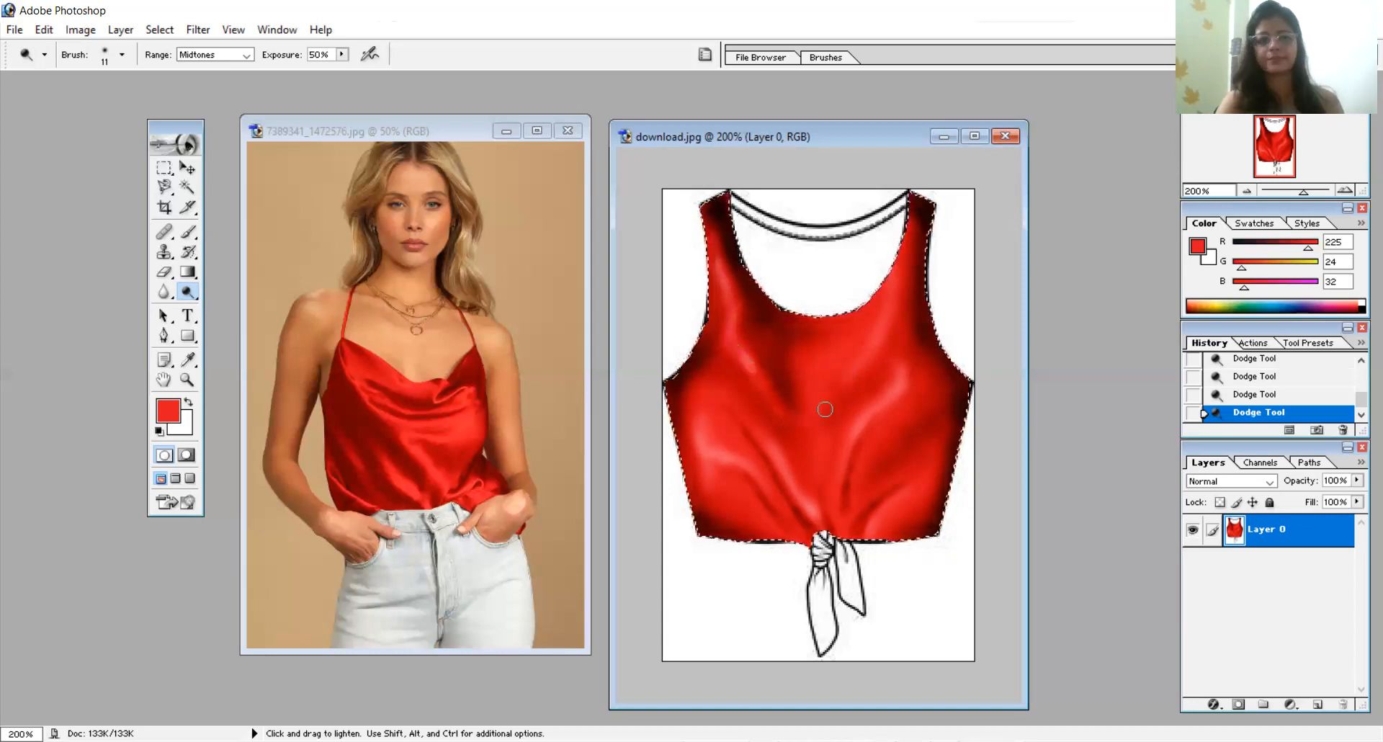
# Reduce the Dodge brush to 7 px and refine the highlights along the folds
pyautogui.rightClick(897, 448)
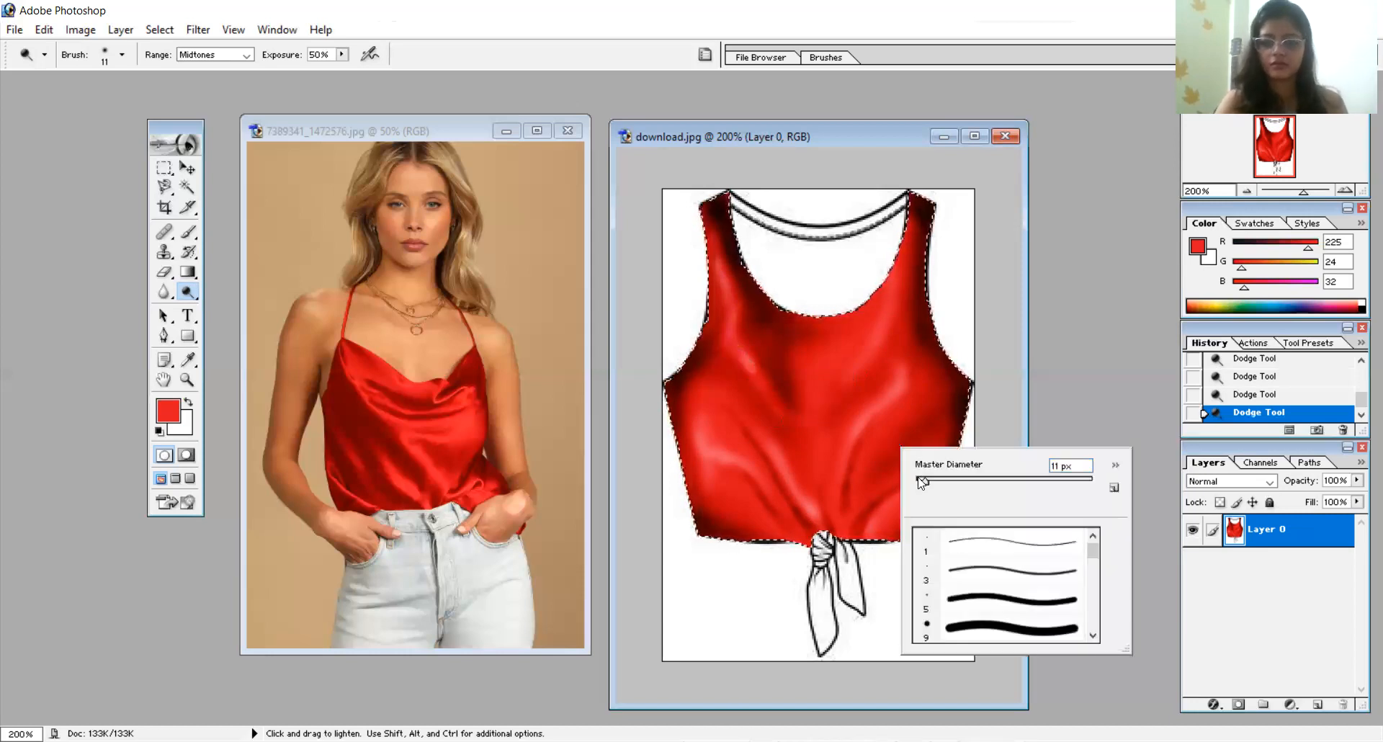
pyautogui.moveTo(920, 479); pyautogui.dragTo(918, 479)
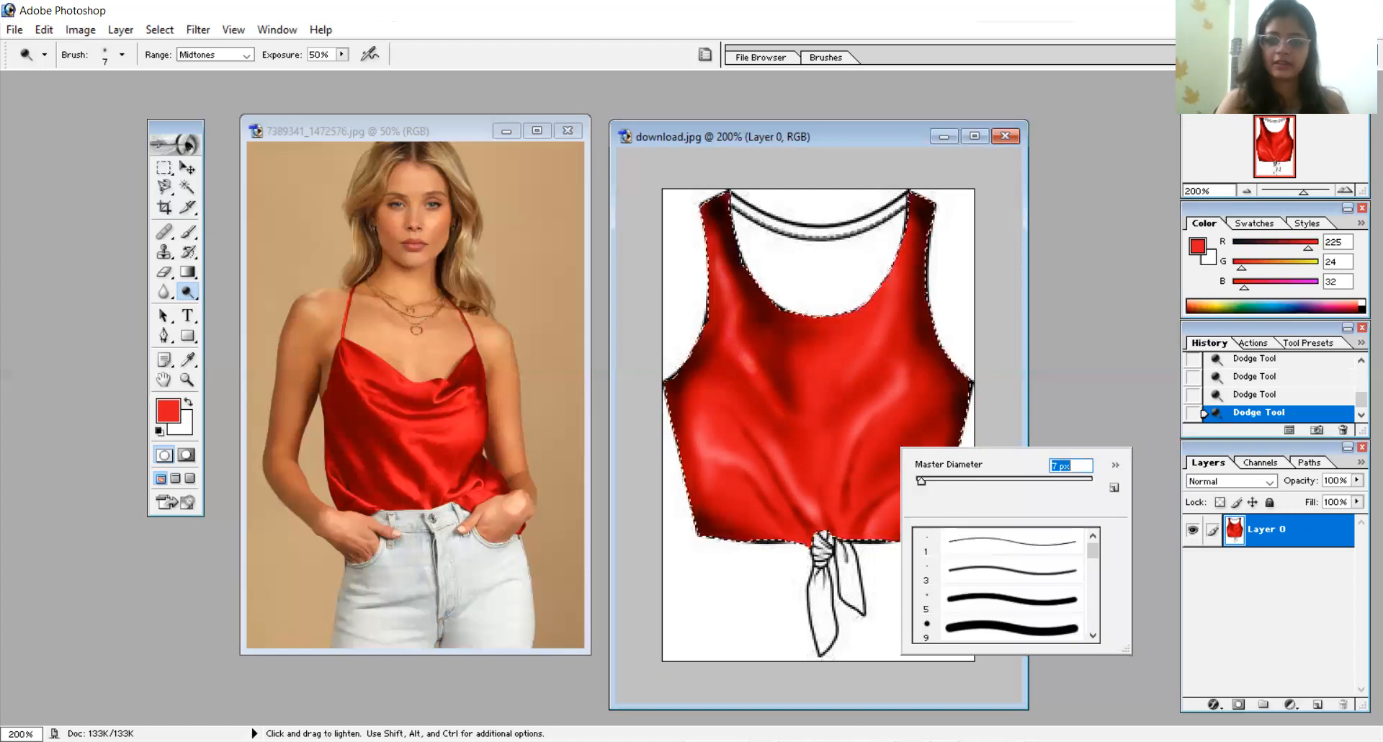
pyautogui.click(883, 442)
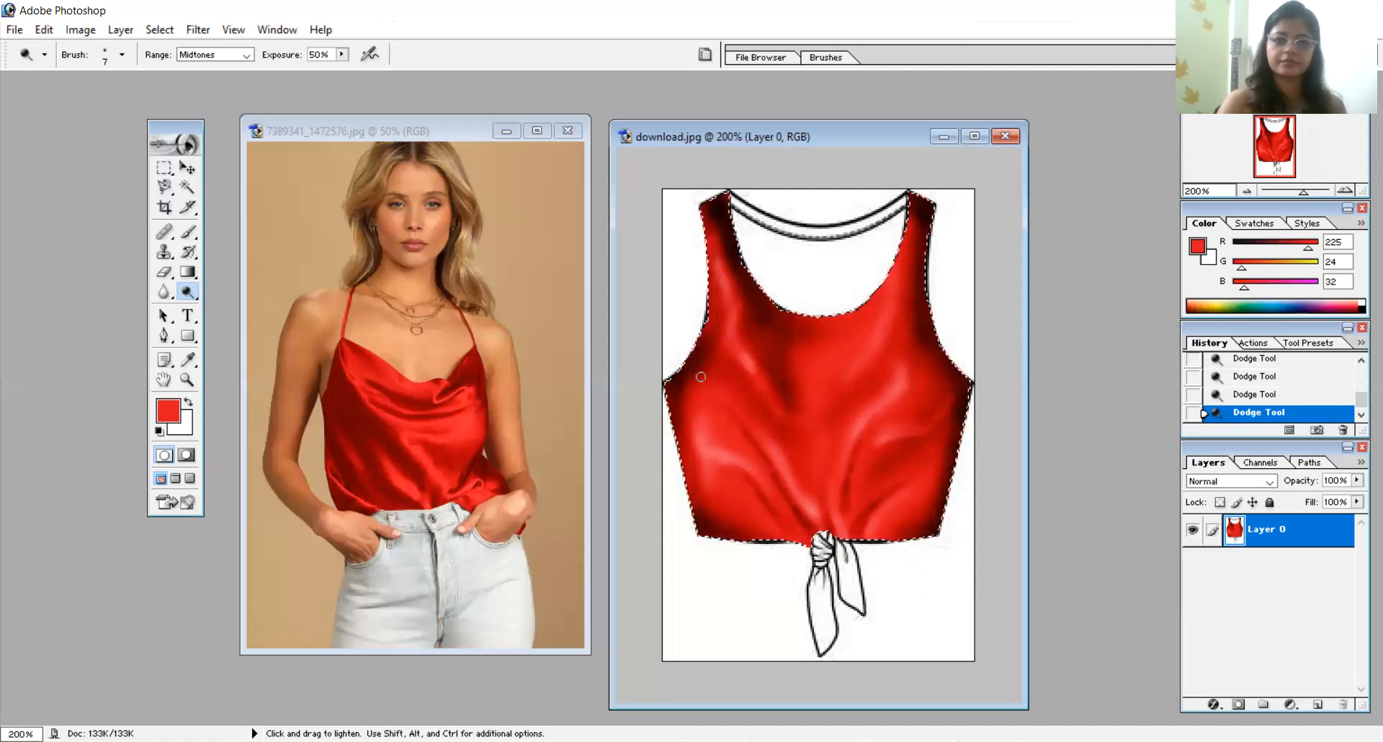
# Sample a dark red shadow color (RGB 110, 2, 2) from the reference satin top for use with the Brush tool
pyautogui.click(192, 360)
pyautogui.click(346, 394)
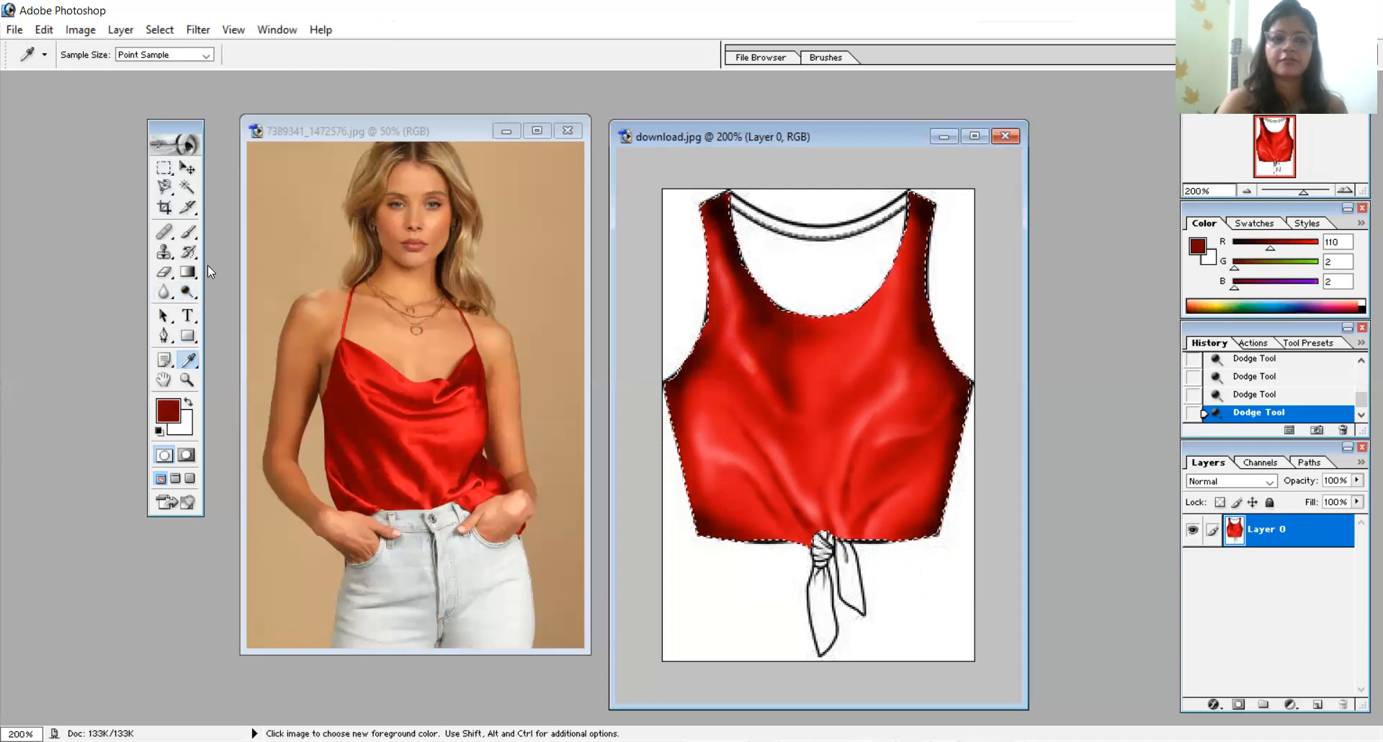
pyautogui.click(189, 231)
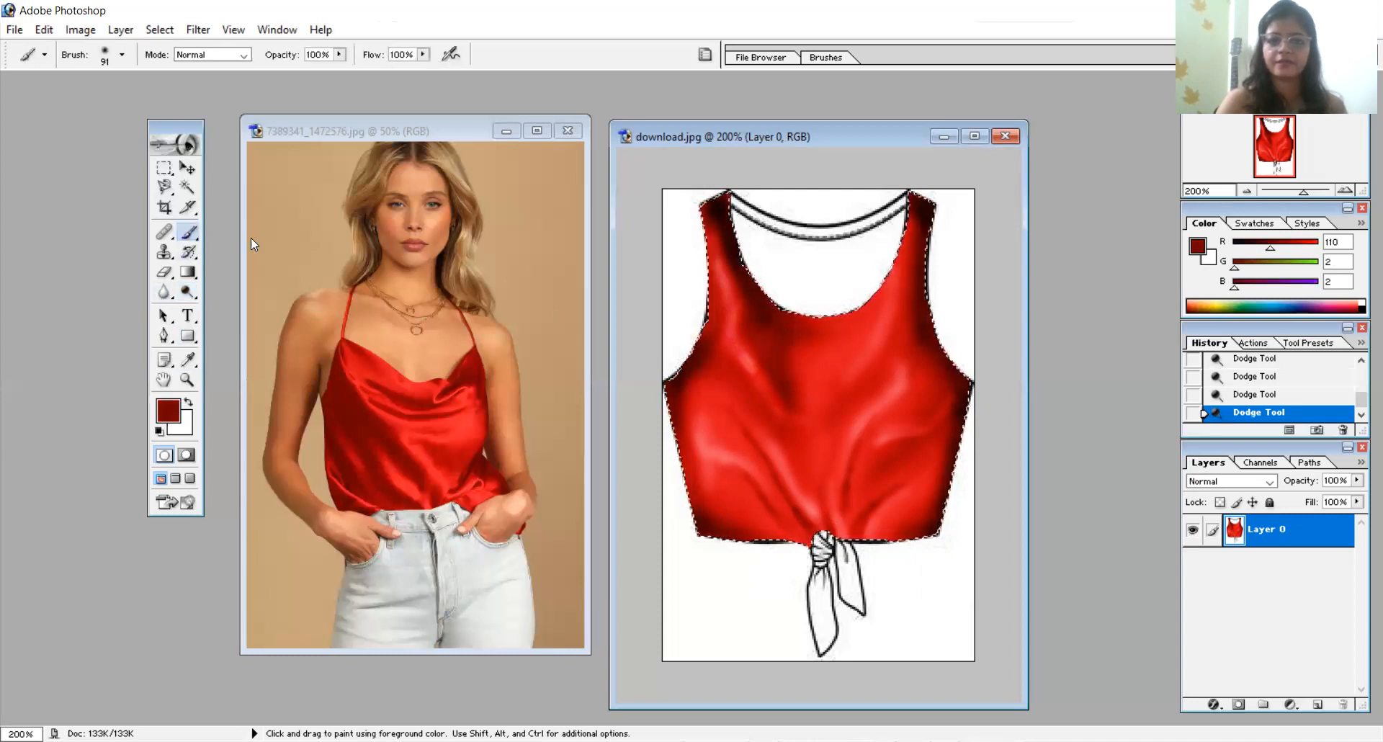
pyautogui.rightClick(761, 447)
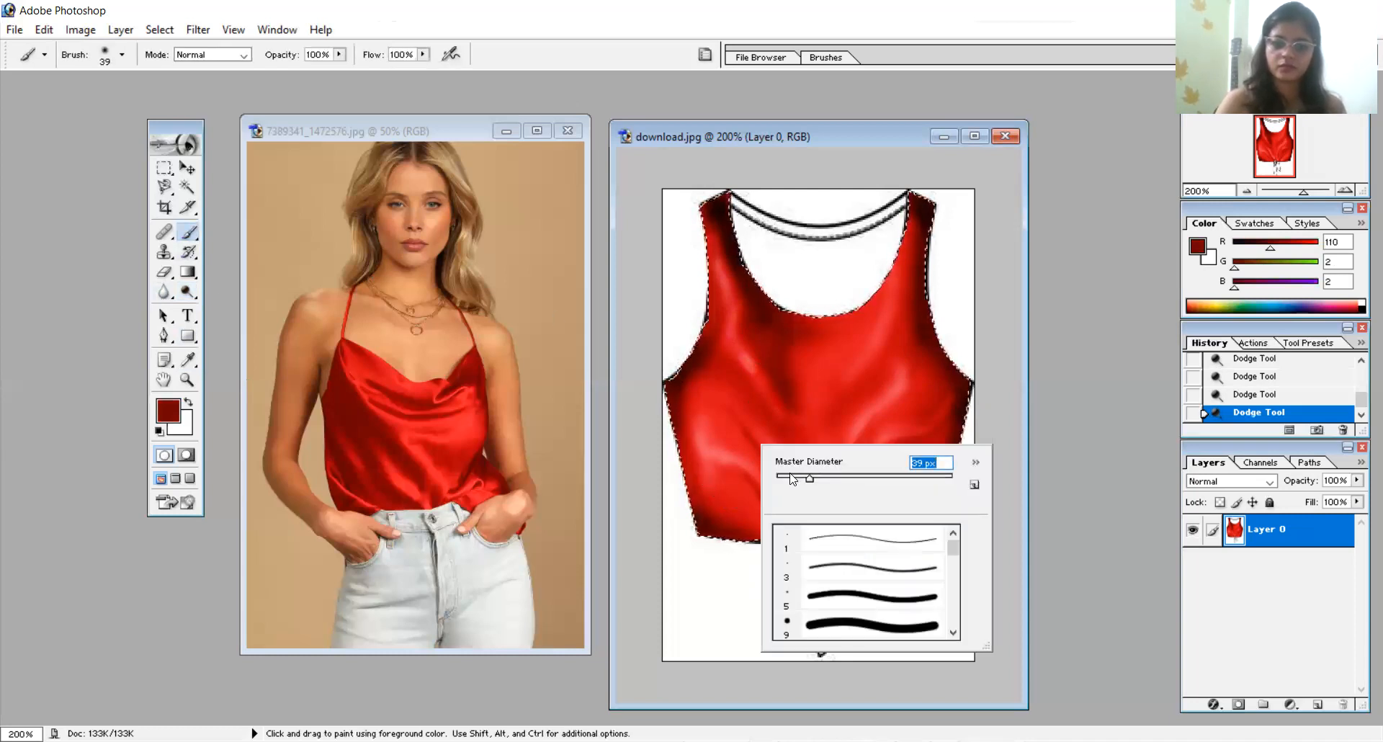
pyautogui.moveTo(739, 492); pyautogui.dragTo(783, 542)
pyautogui.hotkey('ctrl', 'z')
# Reduce the brush to 6 px and paint a thin dark red fold left of the knot, undoing the overly heavy first attempt
pyautogui.rightClick(782, 542)
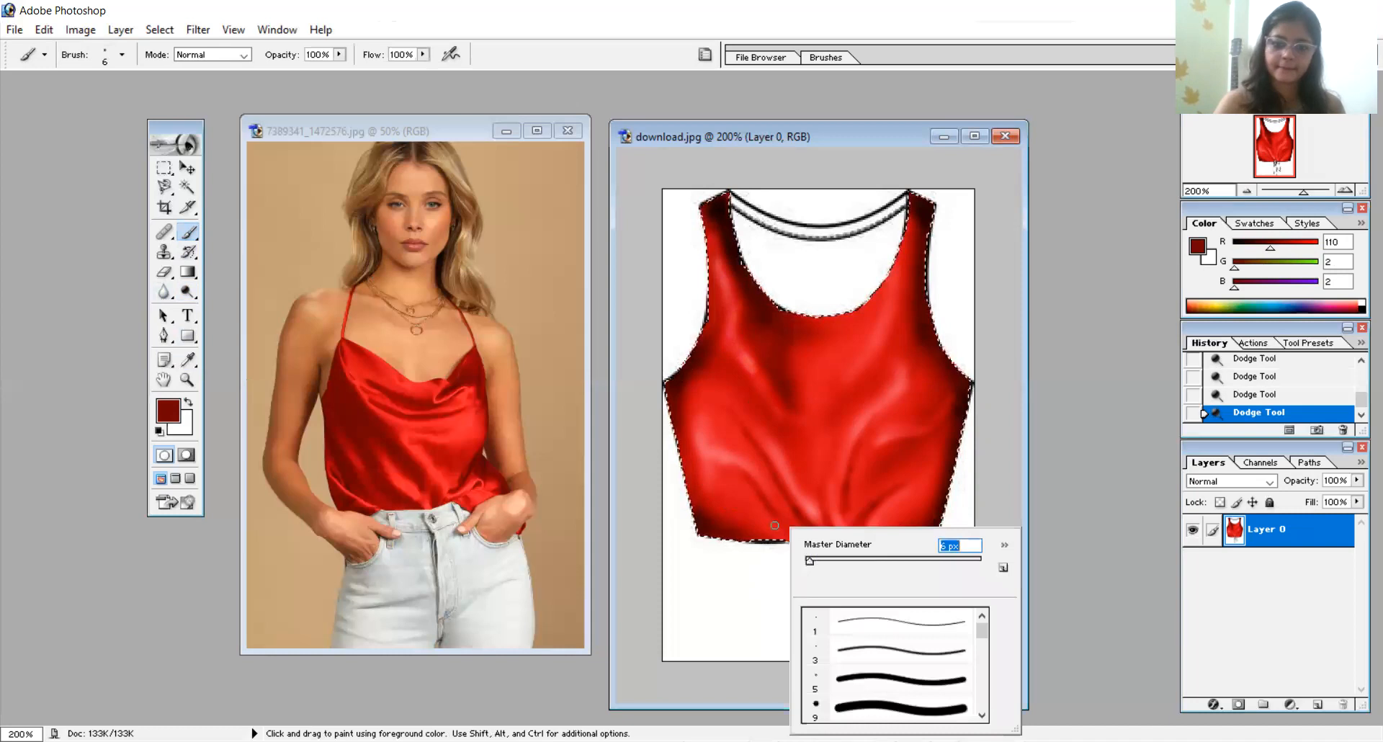
pyautogui.moveTo(774, 525); pyautogui.dragTo(778, 530)
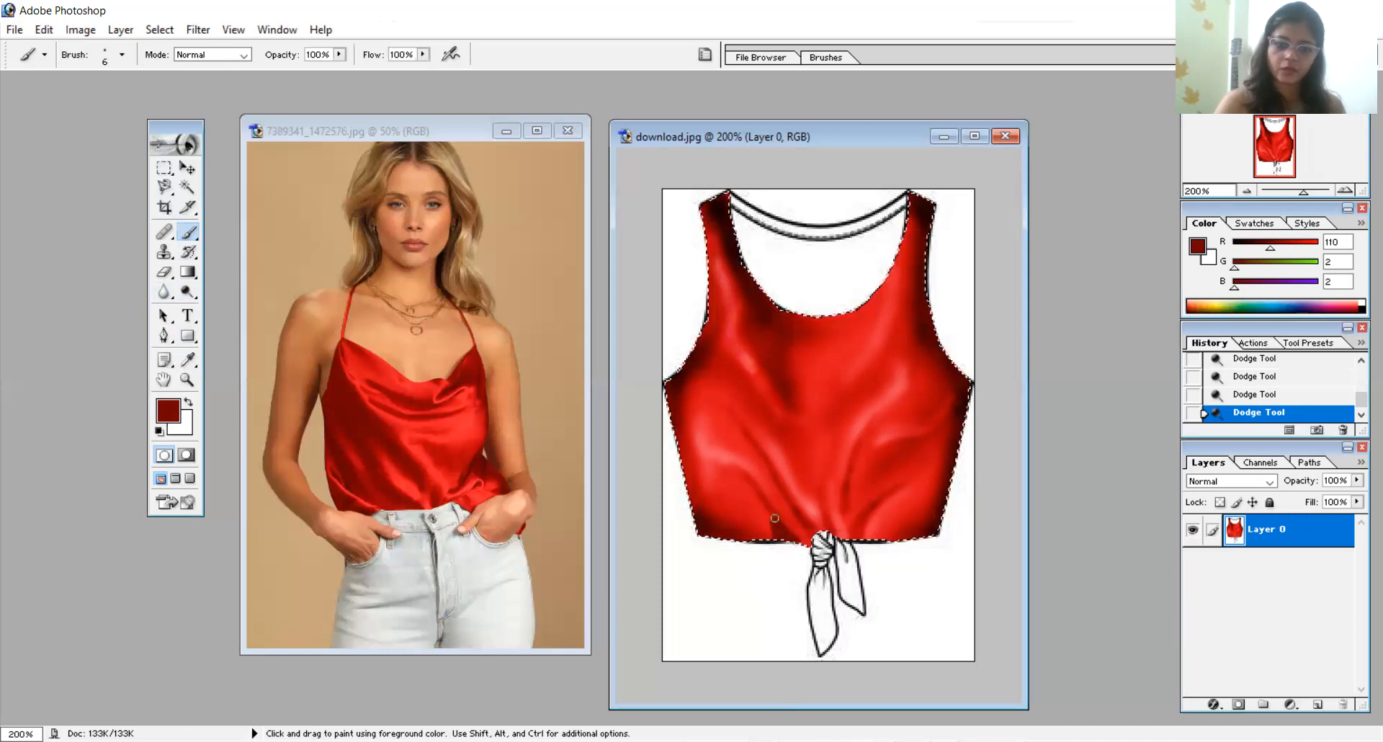
pyautogui.moveTo(751, 471); pyautogui.dragTo(747, 466)
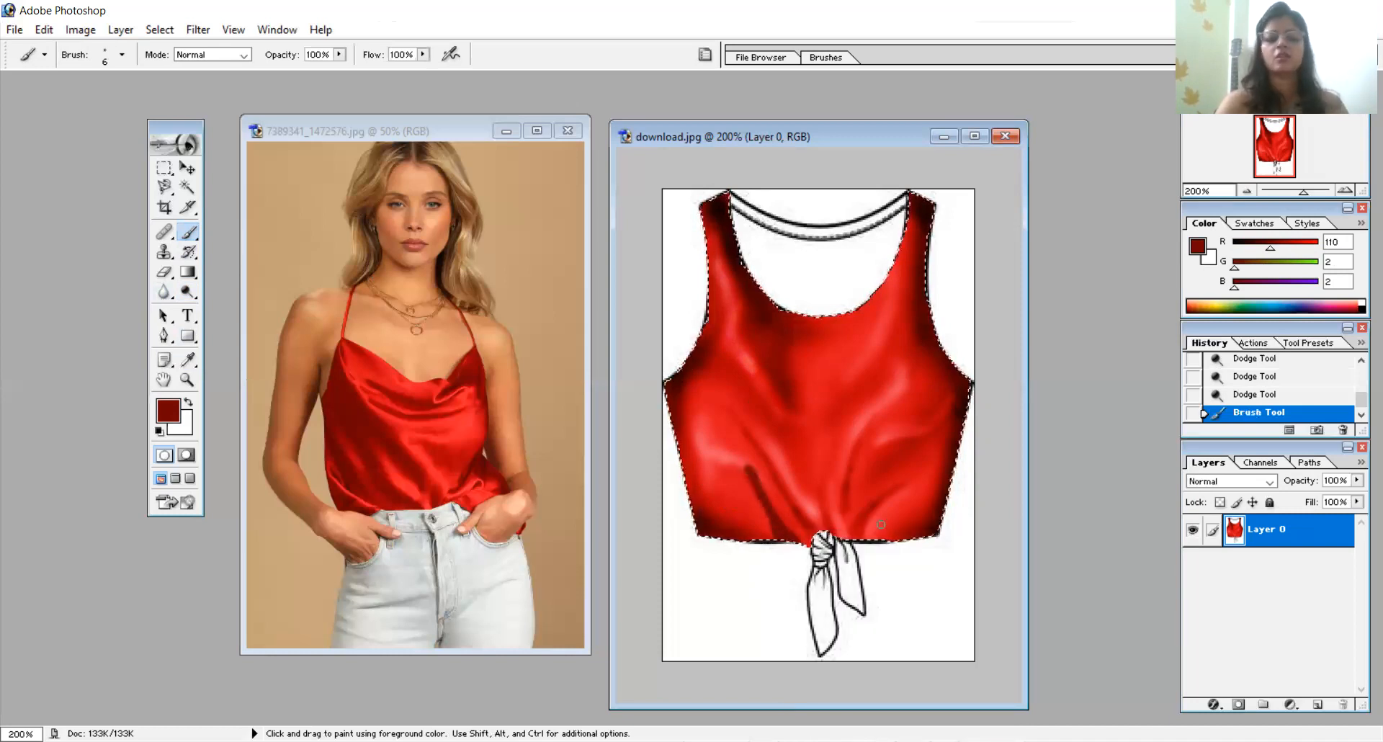
pyautogui.hotkey('ctrl', 'z')
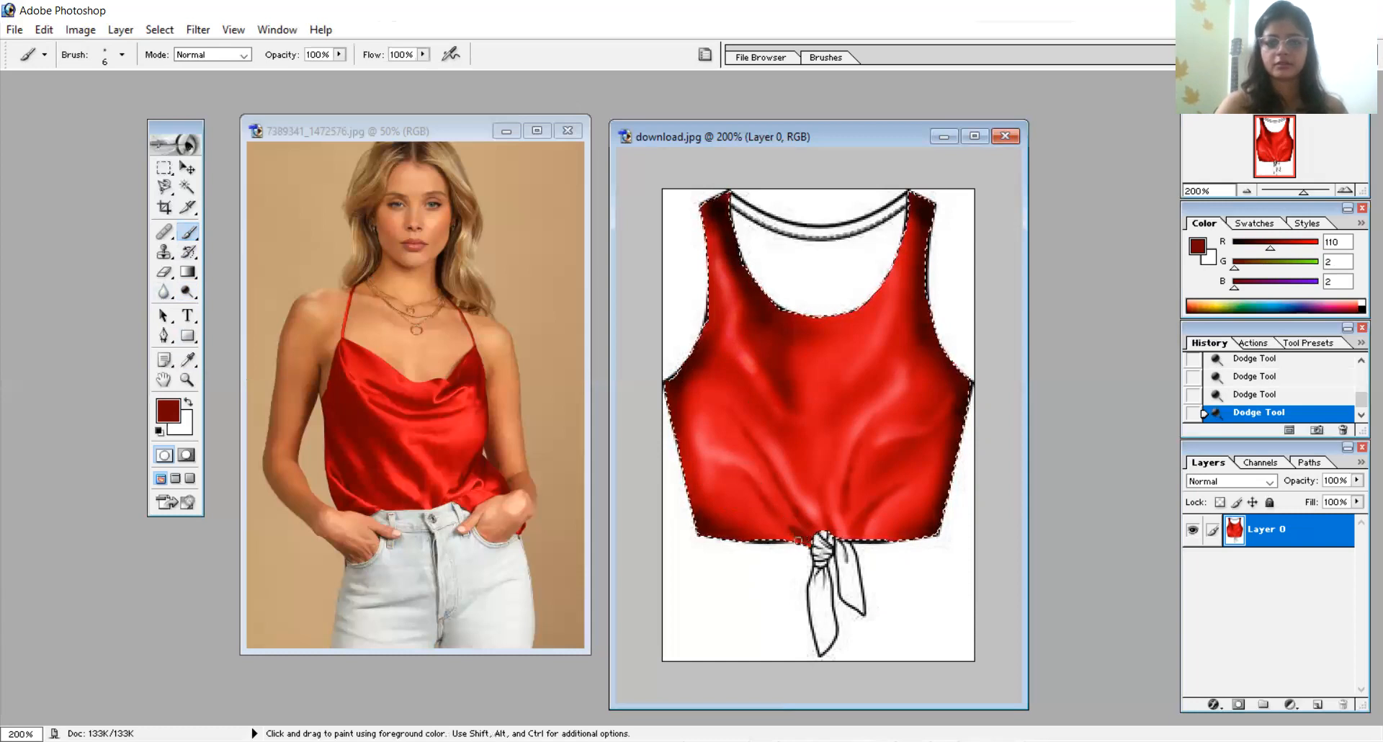
pyautogui.moveTo(778, 518); pyautogui.dragTo(773, 513)
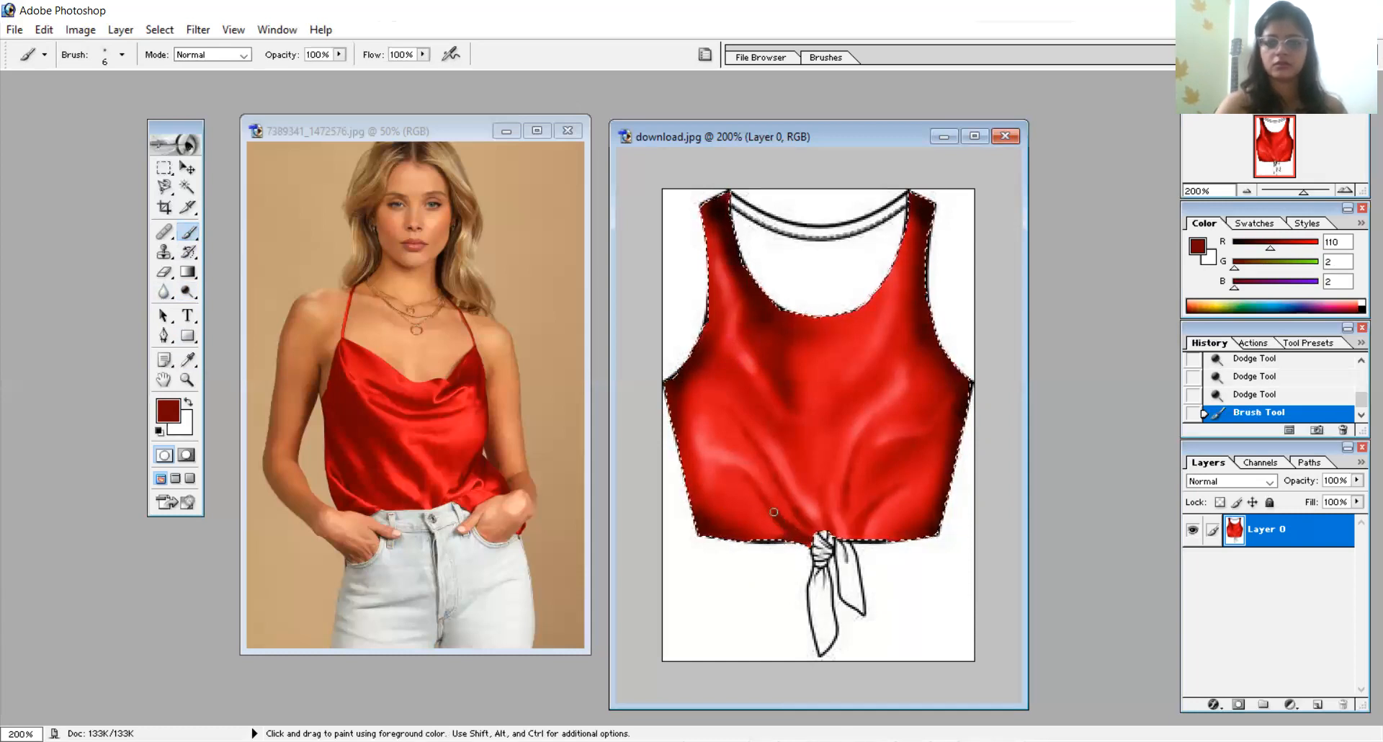
# Paint thin dark red shadows down the left chest, along the left strap, and into the fold right of the knot
pyautogui.moveTo(741, 314); pyautogui.dragTo(752, 353)
pyautogui.click(774, 385)
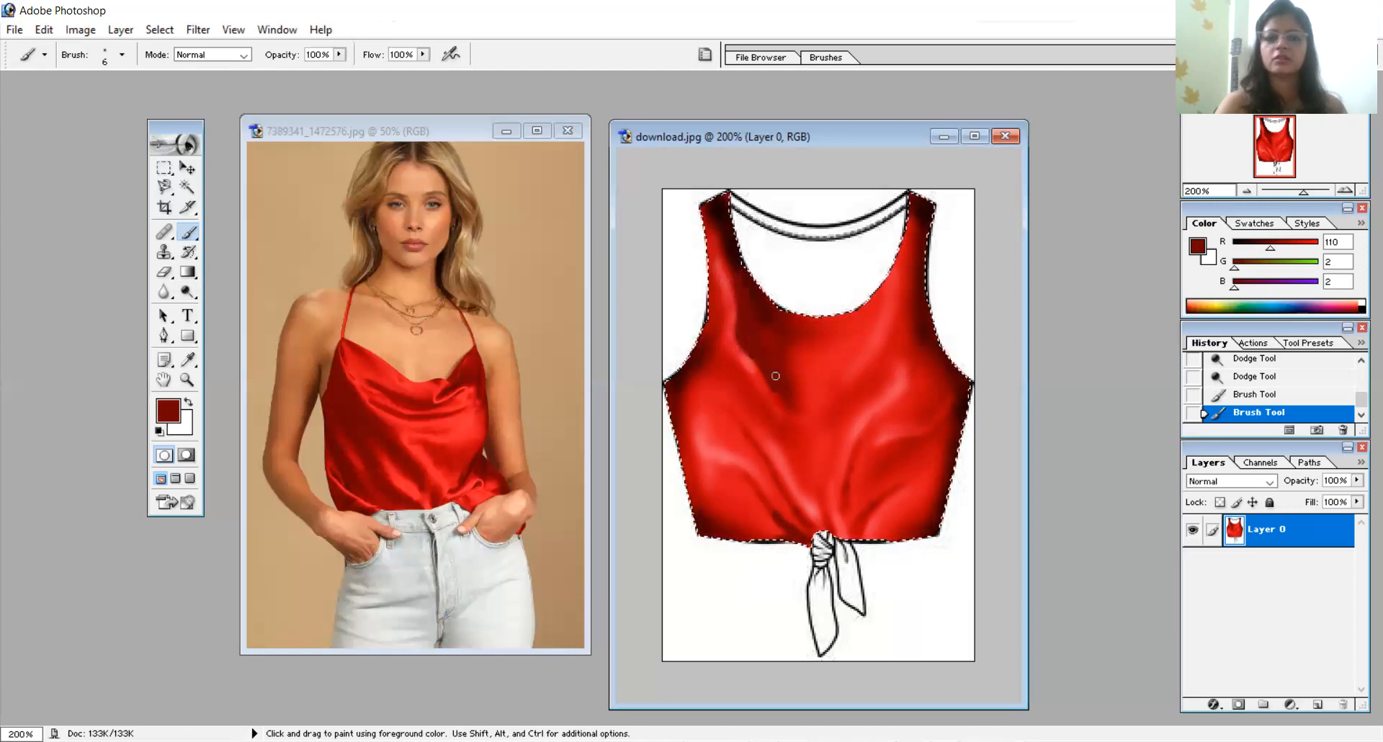
pyautogui.moveTo(743, 275); pyautogui.dragTo(721, 239)
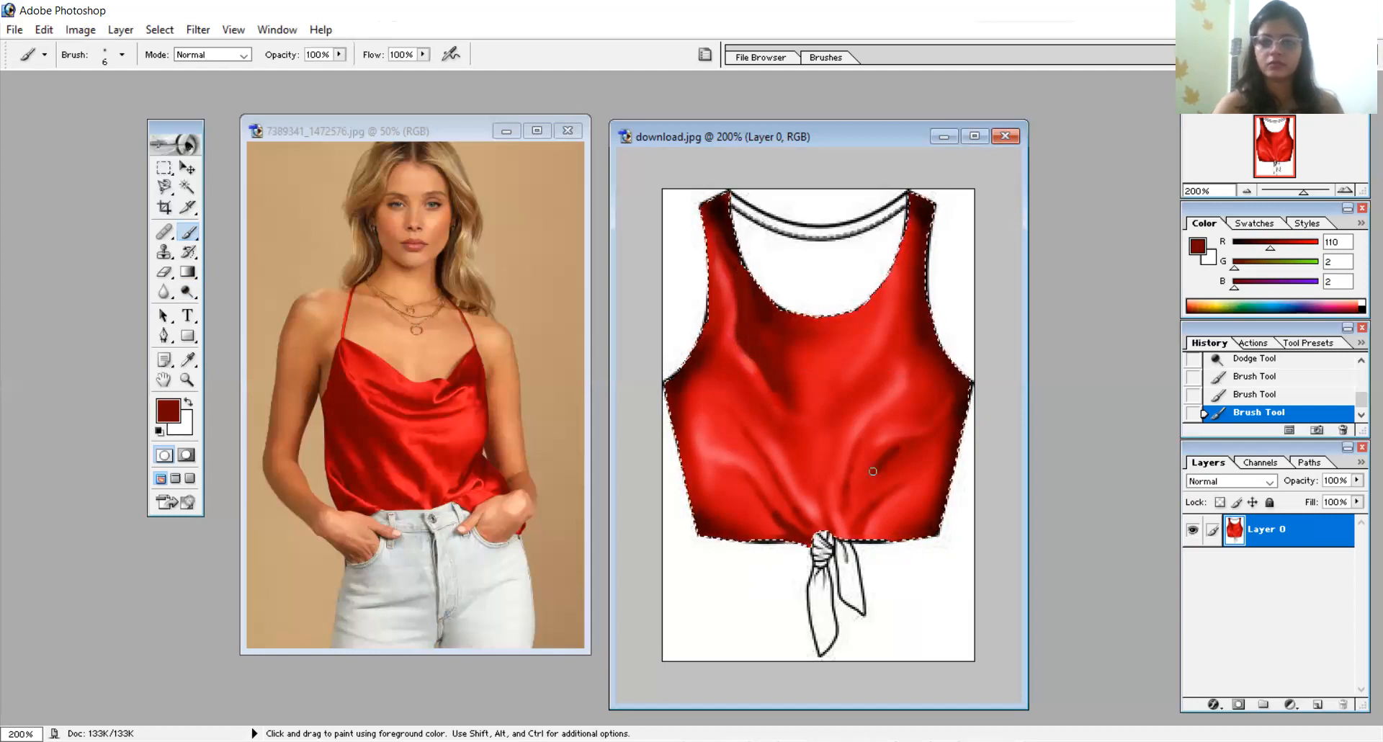
pyautogui.moveTo(890, 456)
pyautogui.mouseDown()
pyautogui.moveTo(934, 435)
pyautogui.moveTo(960, 399)
pyautogui.moveTo(944, 438)
pyautogui.moveTo(856, 512)
pyautogui.mouseUp()
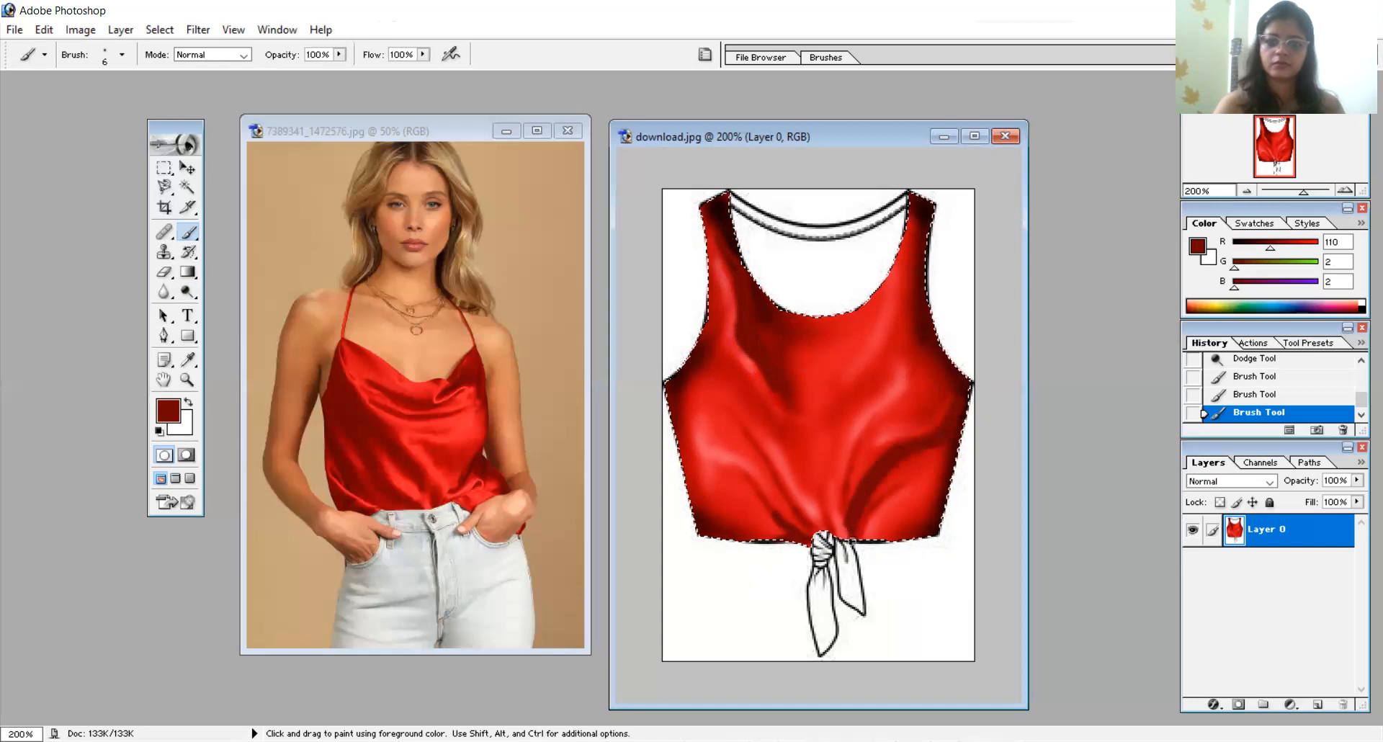
pyautogui.click(955, 438)
# Enlarge the brush to 20 px and paint broad dark red shadows over the right side and the lower left fold
pyautogui.rightClick(994, 467)
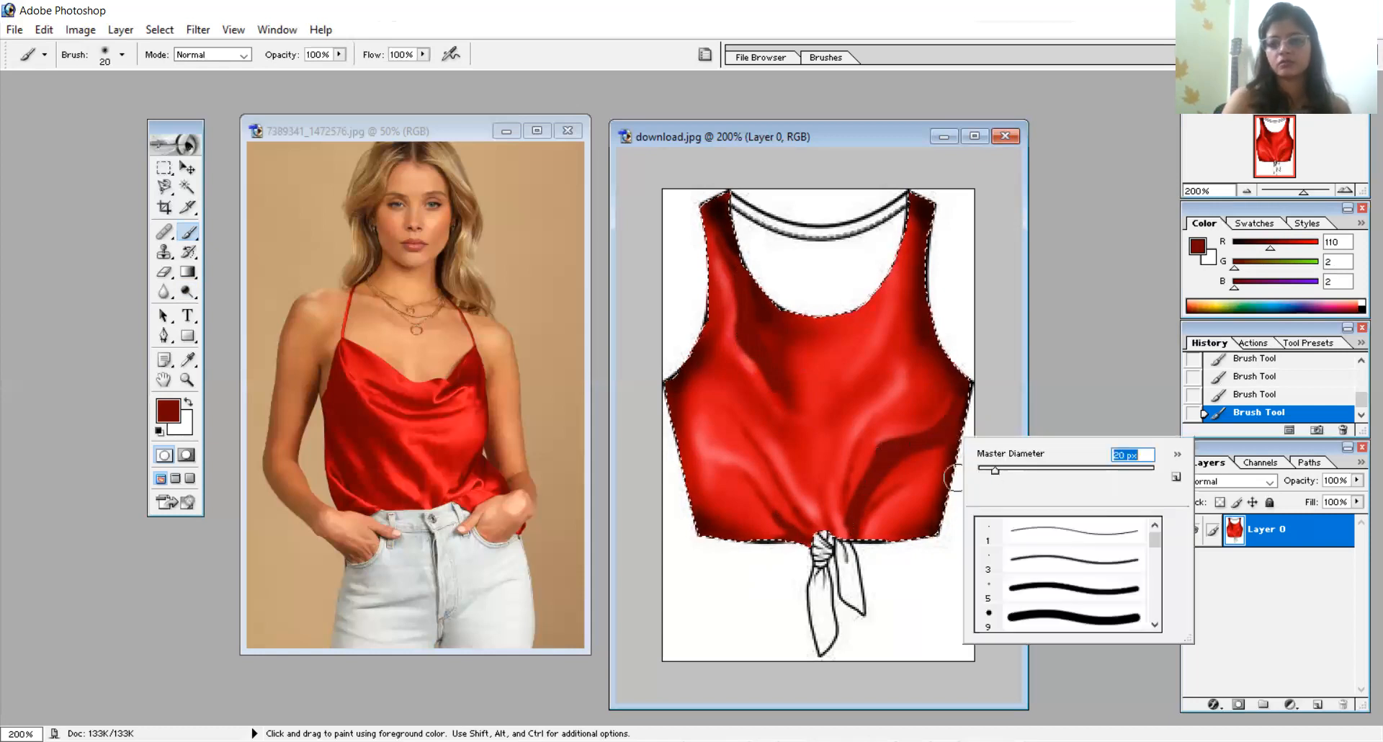
pyautogui.moveTo(863, 498)
pyautogui.mouseDown()
pyautogui.moveTo(984, 438)
pyautogui.moveTo(924, 459)
pyautogui.moveTo(856, 526)
pyautogui.moveTo(909, 477)
pyautogui.moveTo(979, 445)
pyautogui.moveTo(930, 407)
pyautogui.moveTo(902, 422)
pyautogui.moveTo(934, 375)
pyautogui.moveTo(928, 334)
pyautogui.moveTo(871, 465)
pyautogui.moveTo(917, 371)
pyautogui.mouseUp()
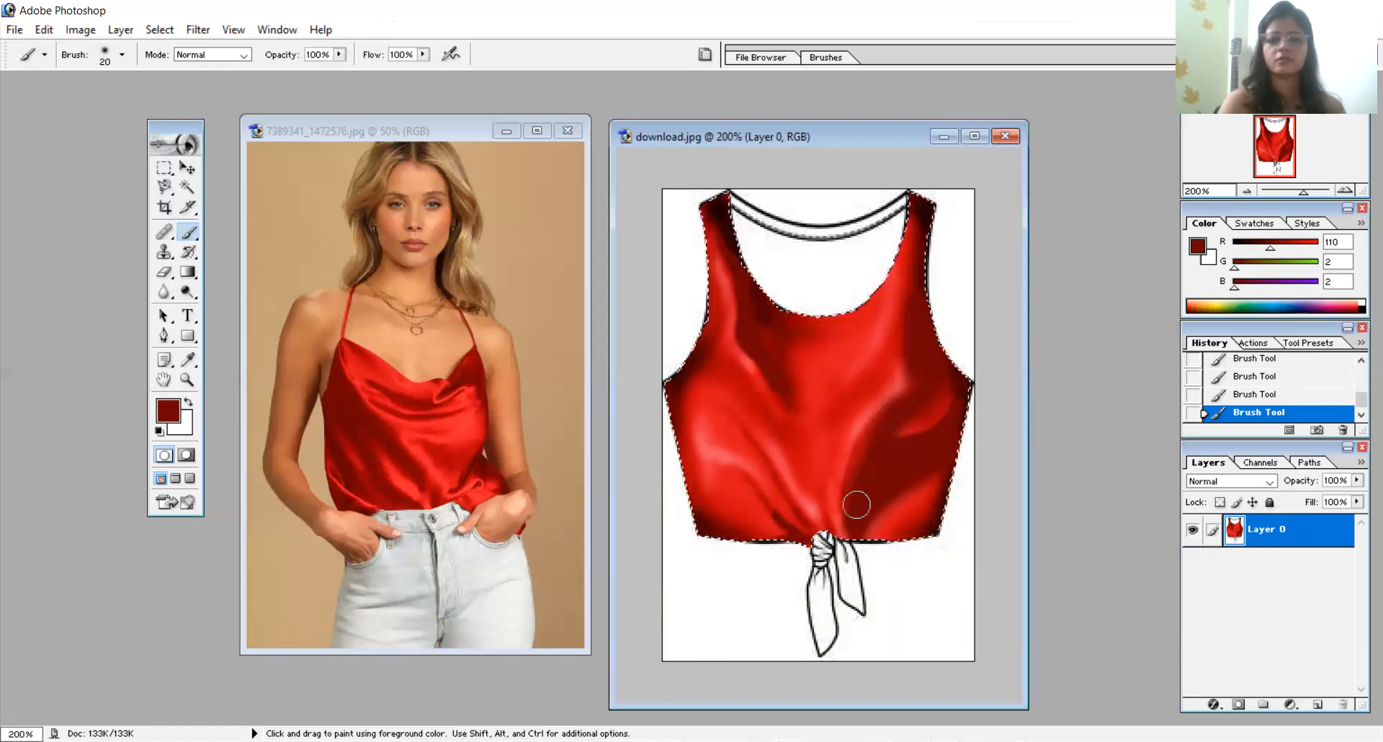
pyautogui.moveTo(731, 425)
pyautogui.mouseDown()
pyautogui.moveTo(719, 426)
pyautogui.moveTo(755, 458)
pyautogui.mouseUp()
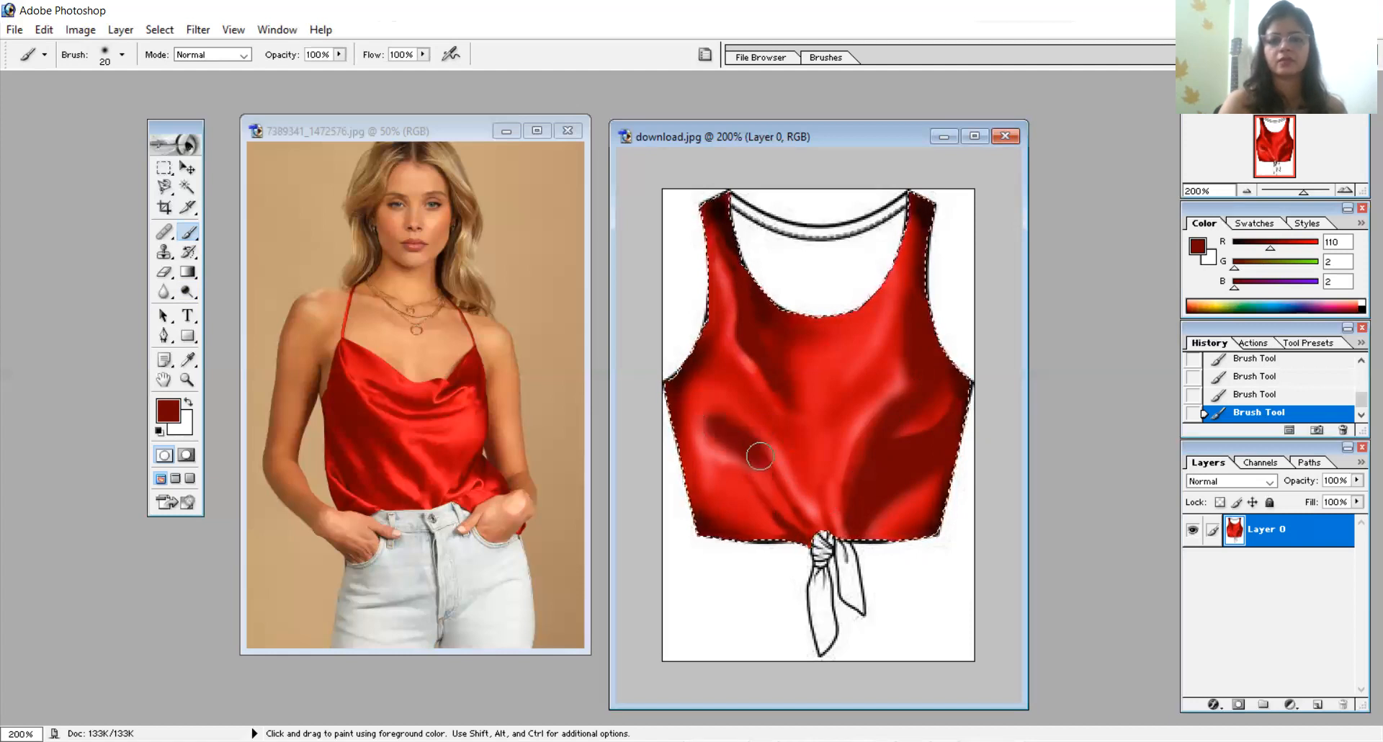
# Paint dark red folds through the center and right chest with an 8 px brush, and broaden them at 17 px
pyautogui.rightClick(760, 455)
pyautogui.moveTo(797, 488)
pyautogui.mouseDown()
pyautogui.moveTo(791, 508)
pyautogui.moveTo(812, 527)
pyautogui.mouseUp()
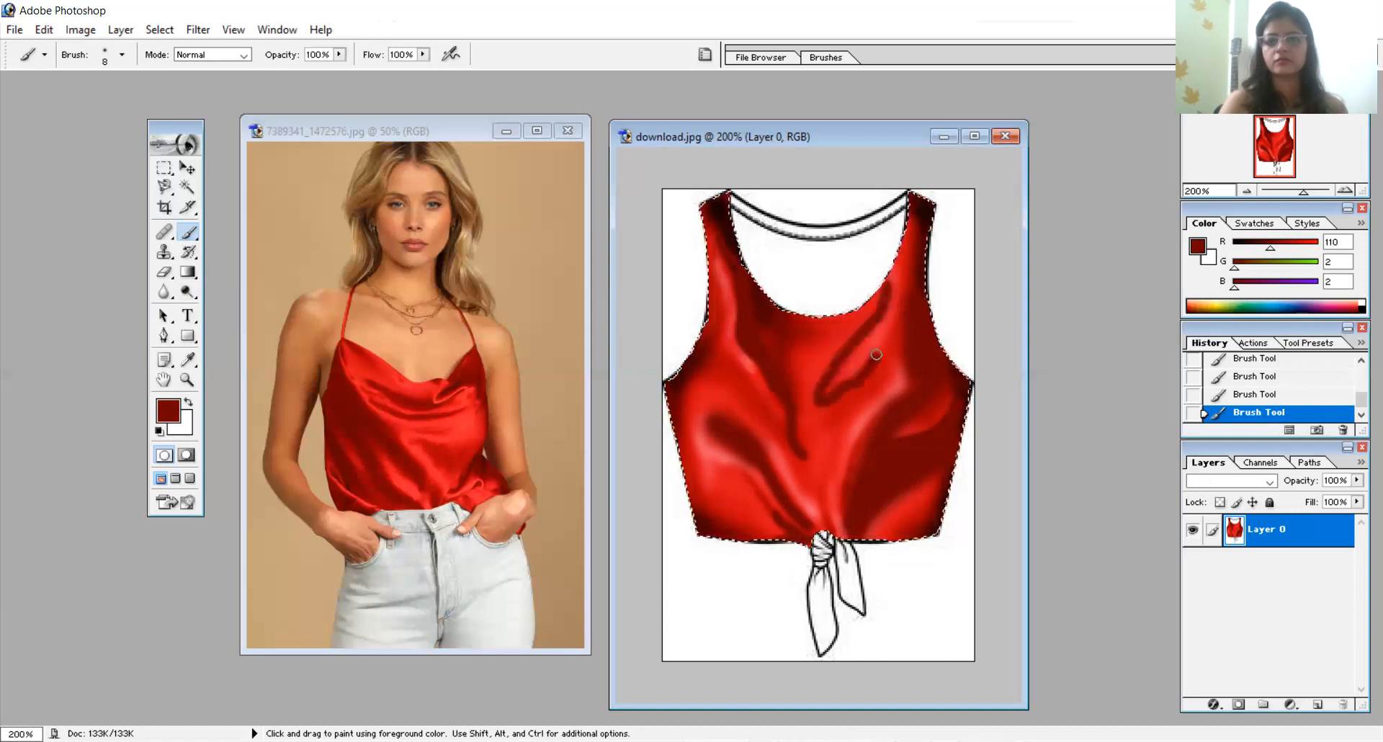
pyautogui.rightClick(817, 407)
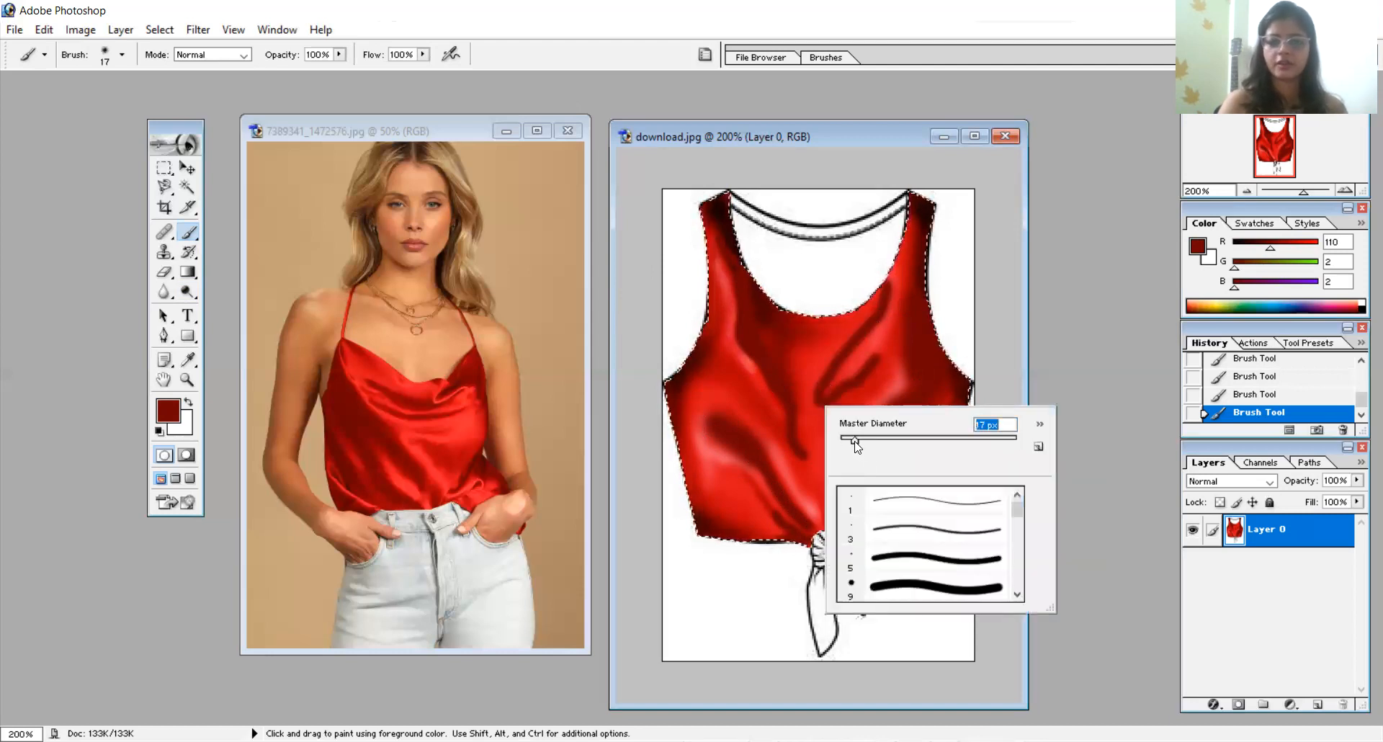
pyautogui.press('Return')
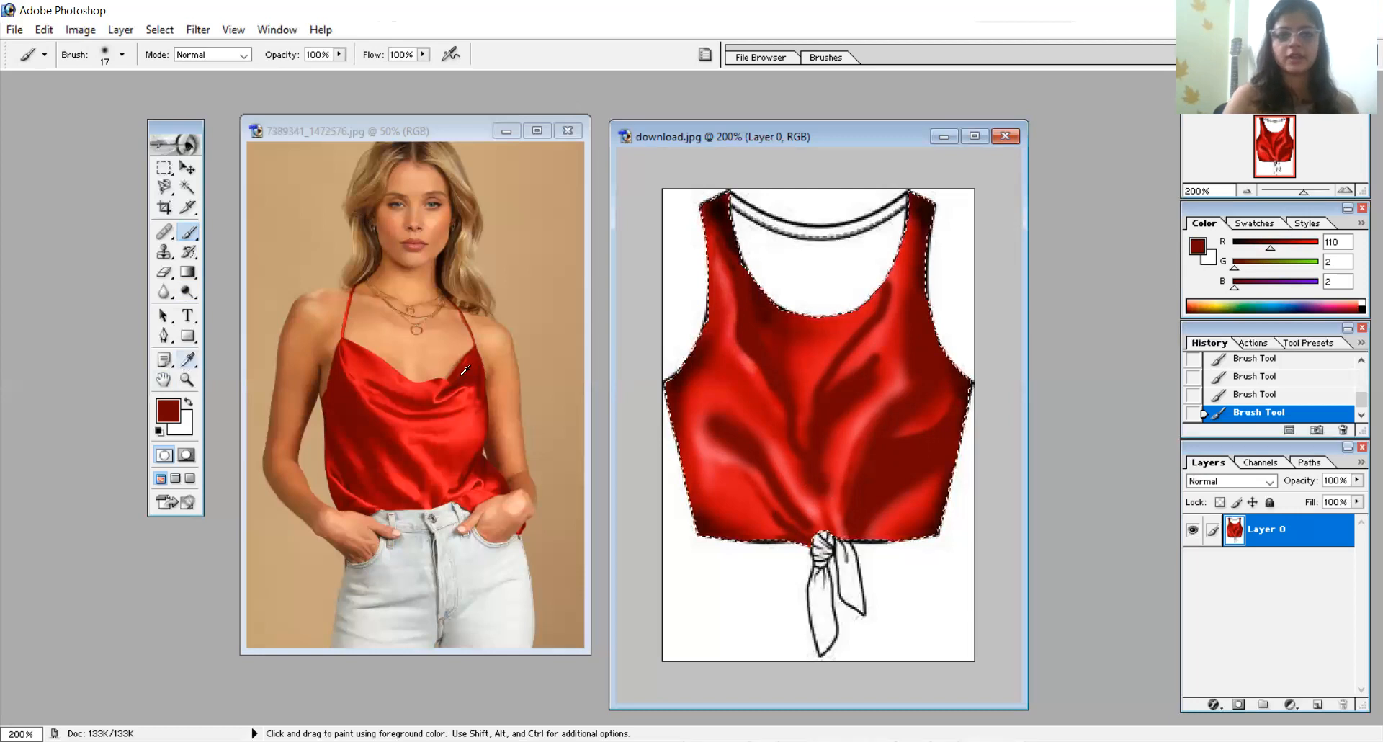
pyautogui.click(188, 360)
pyautogui.click(426, 386)
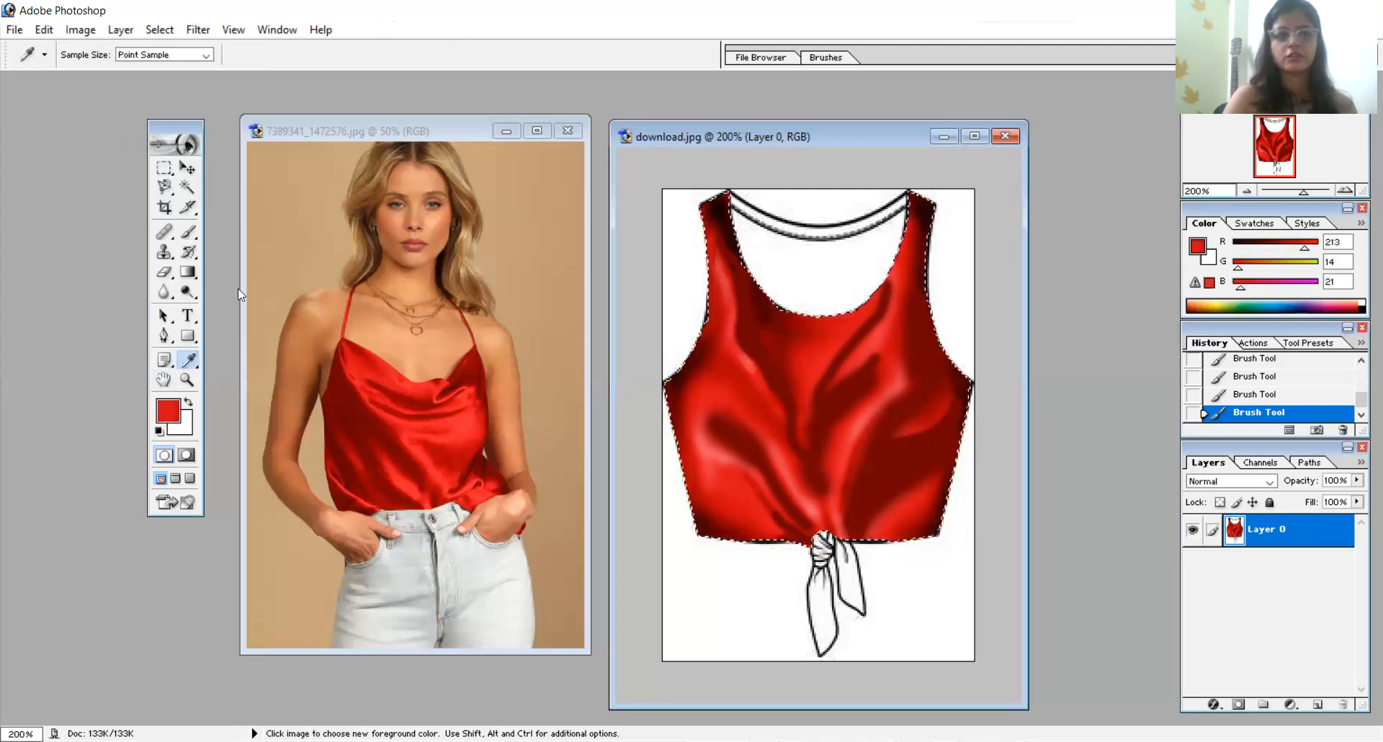
pyautogui.click(188, 231)
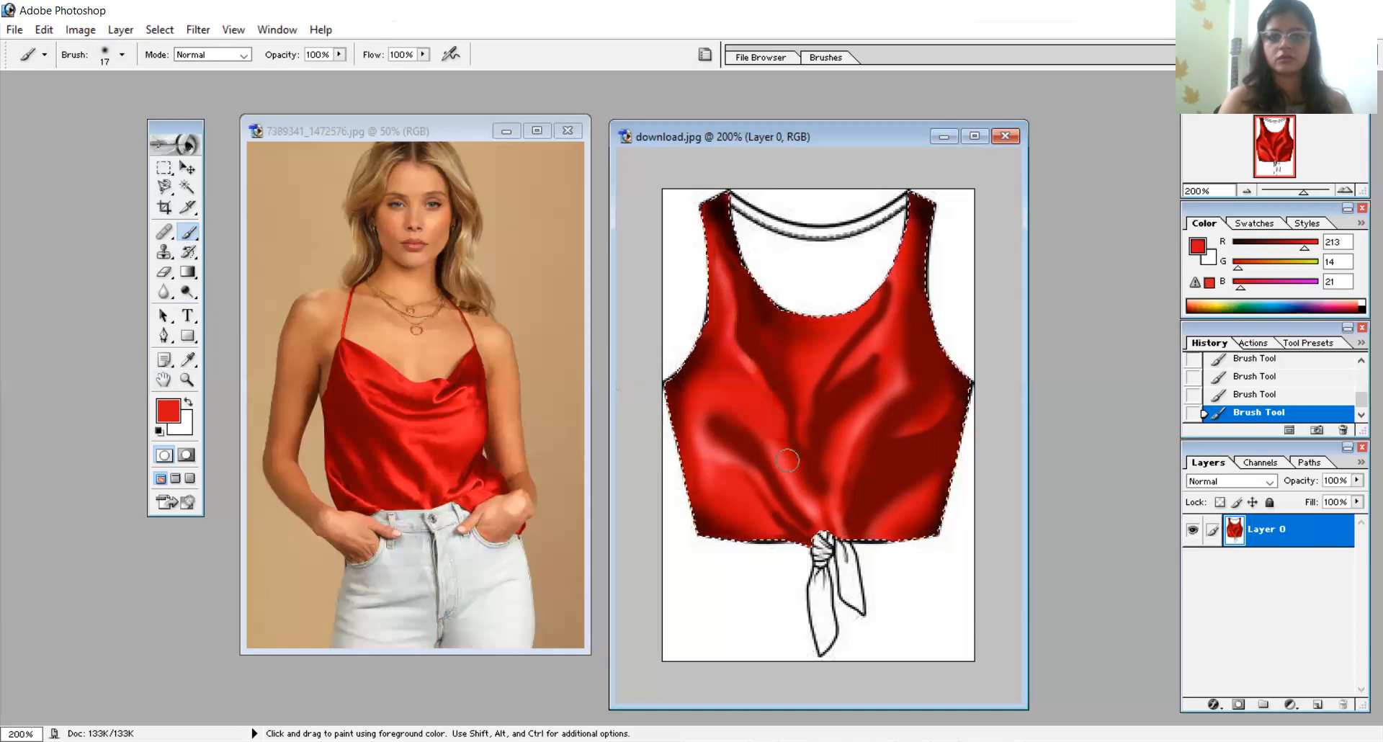
# Sample a bright red (RGB 217, 22, 28) from the reference top and paint lighter areas between the folds with an 8 px brush
pyautogui.click(187, 360)
pyautogui.click(357, 354)
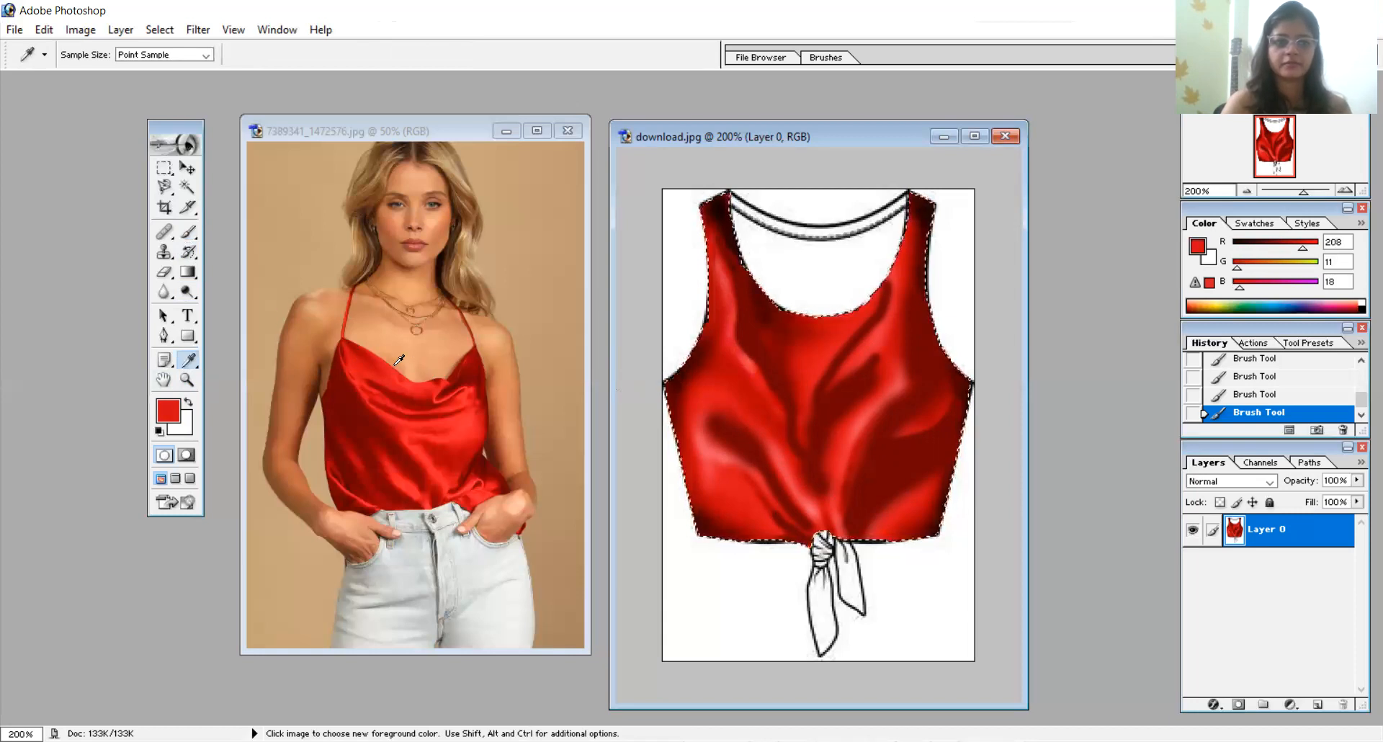
pyautogui.click(384, 355)
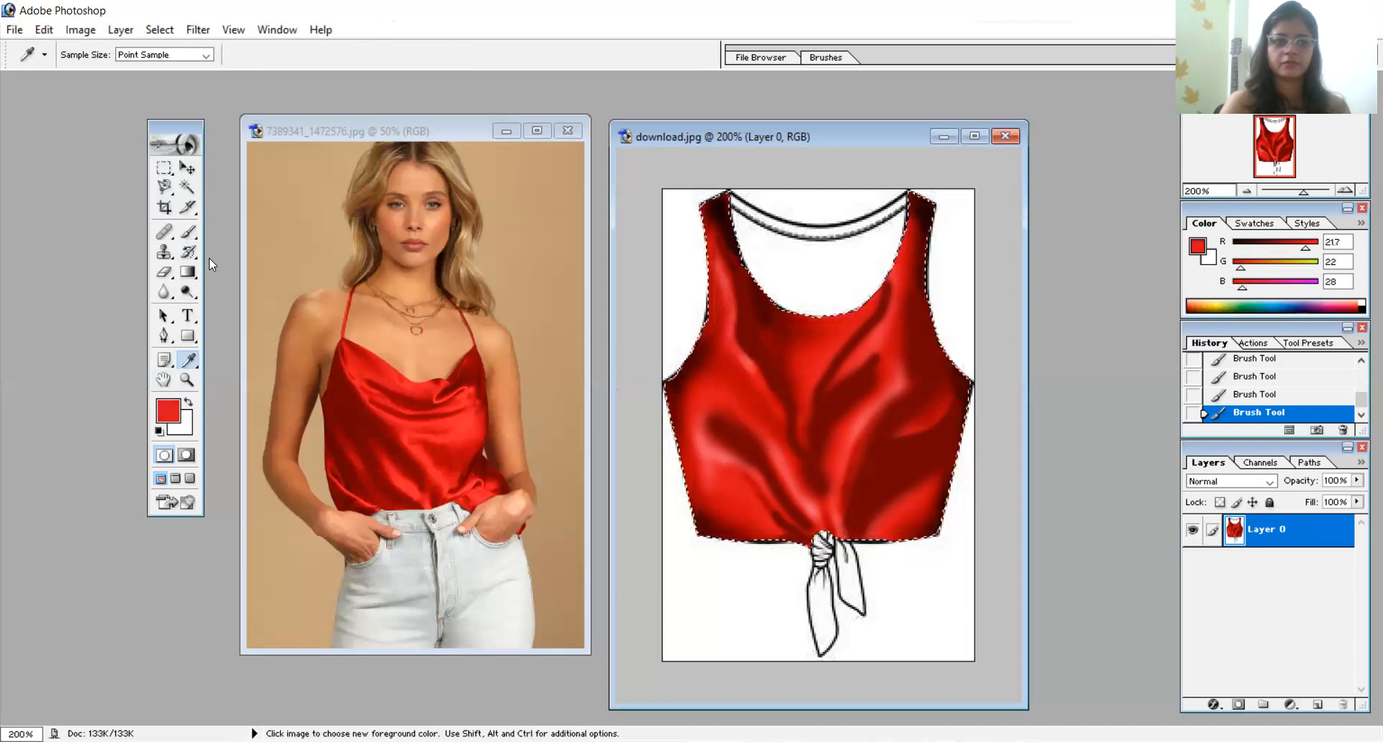
pyautogui.click(188, 232)
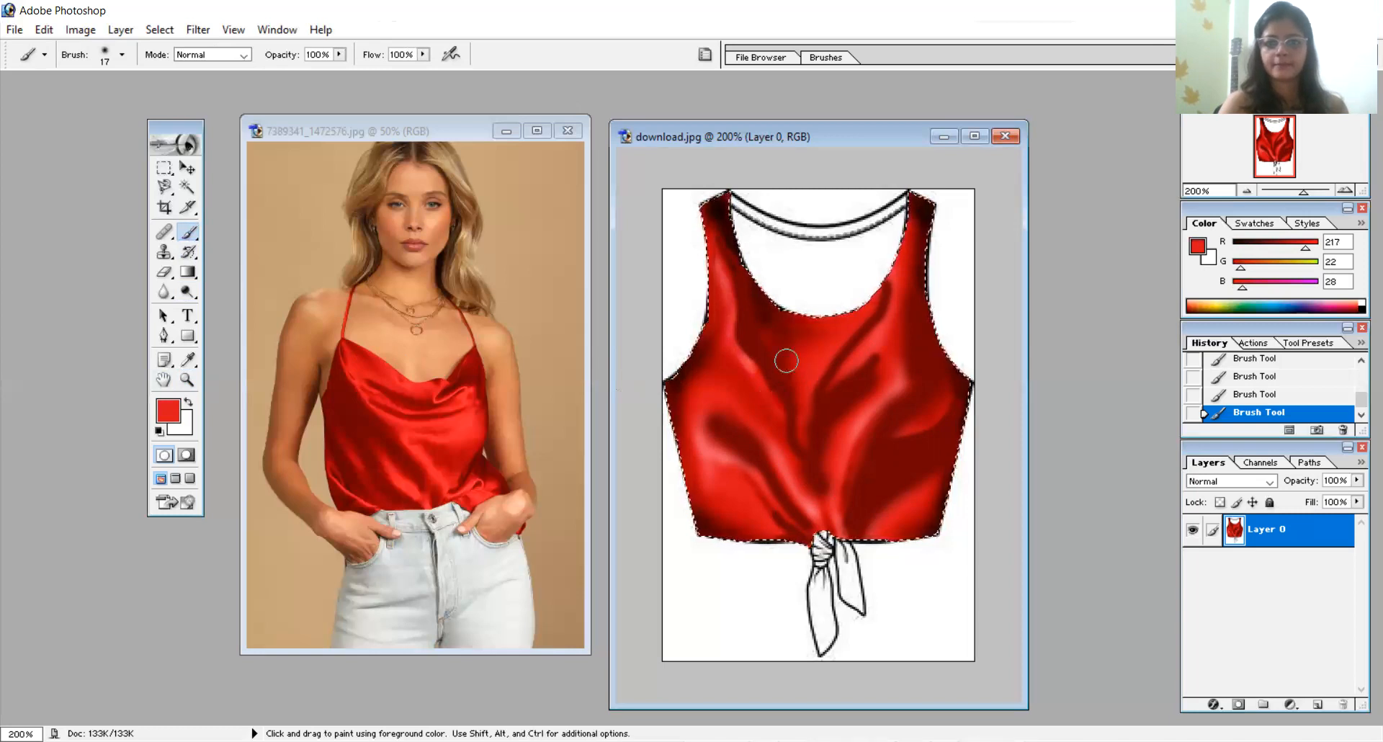
pyautogui.rightClick(809, 402)
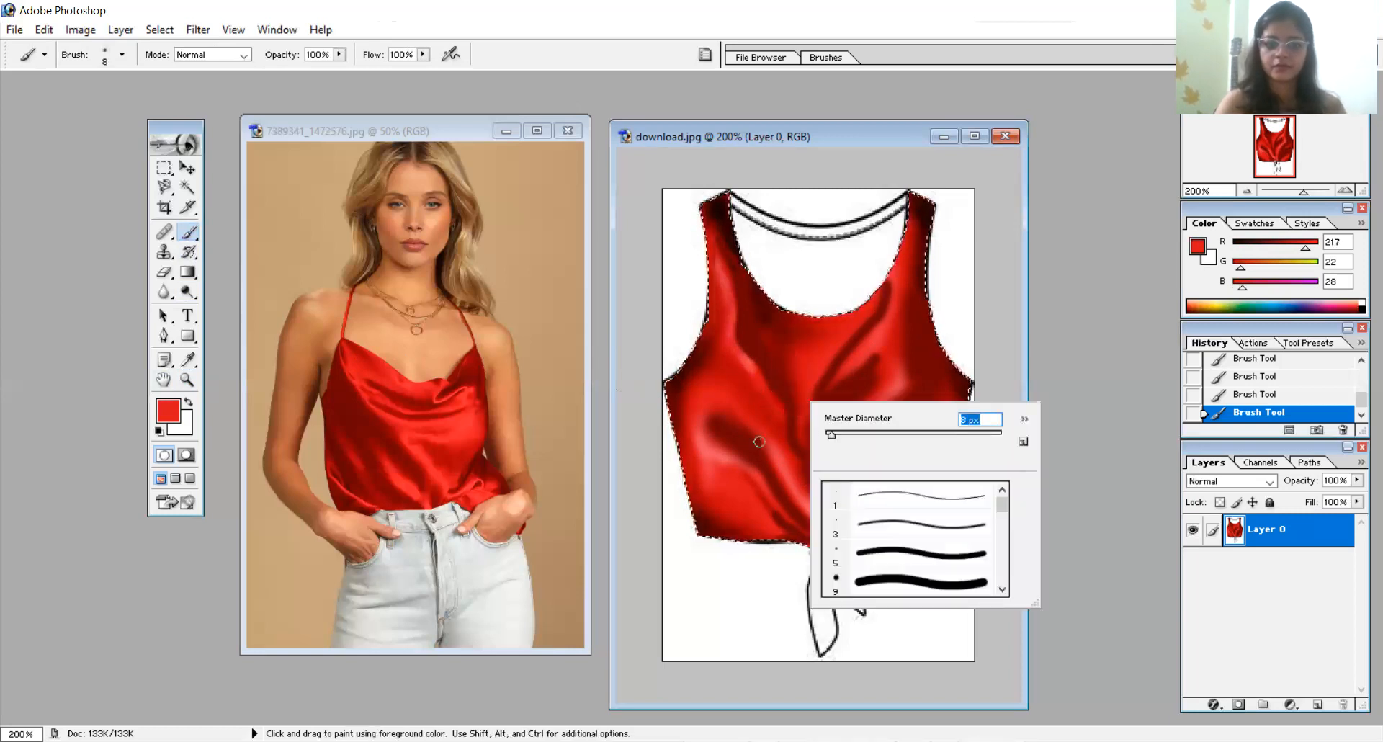
pyautogui.press('Return')
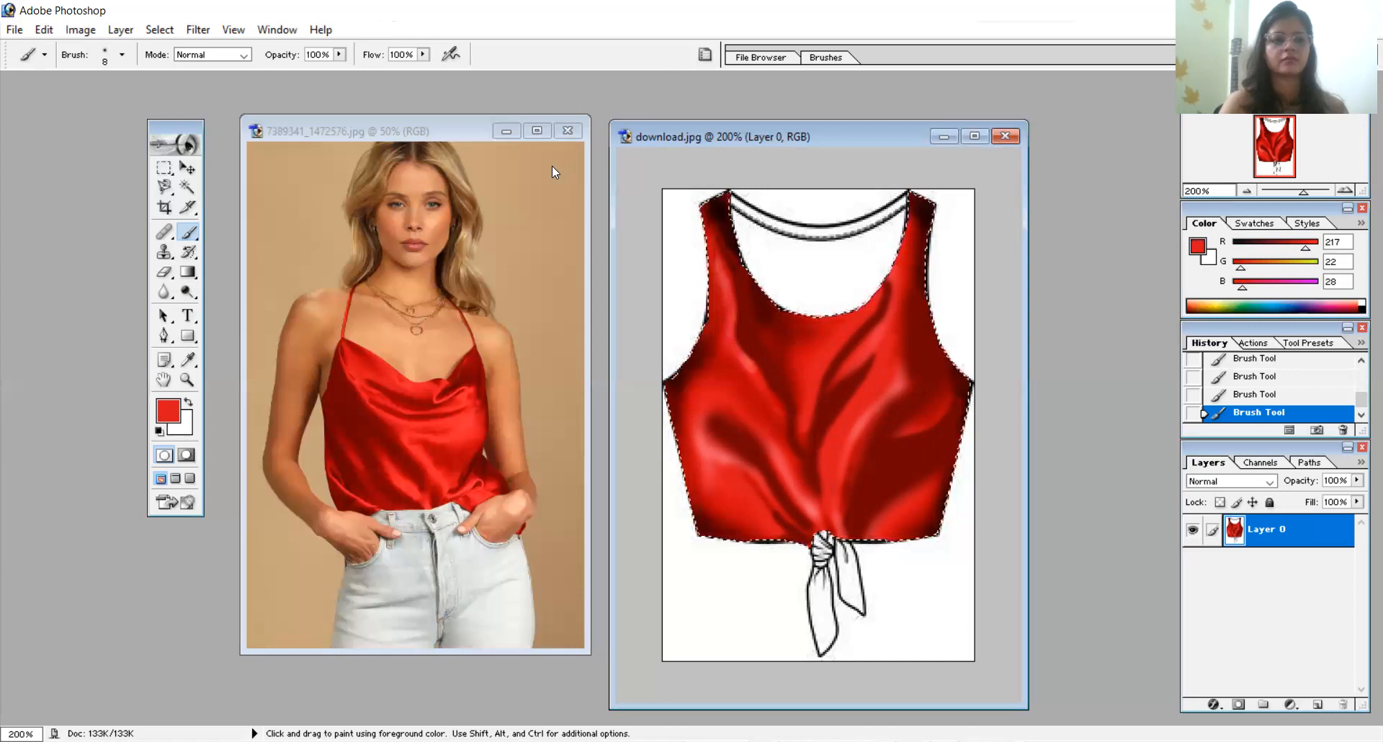
# Burn darker shadows along both sides of the neckline, the center fold and the fabric around the knot with a 20 px brush
pyautogui.click(187, 292)
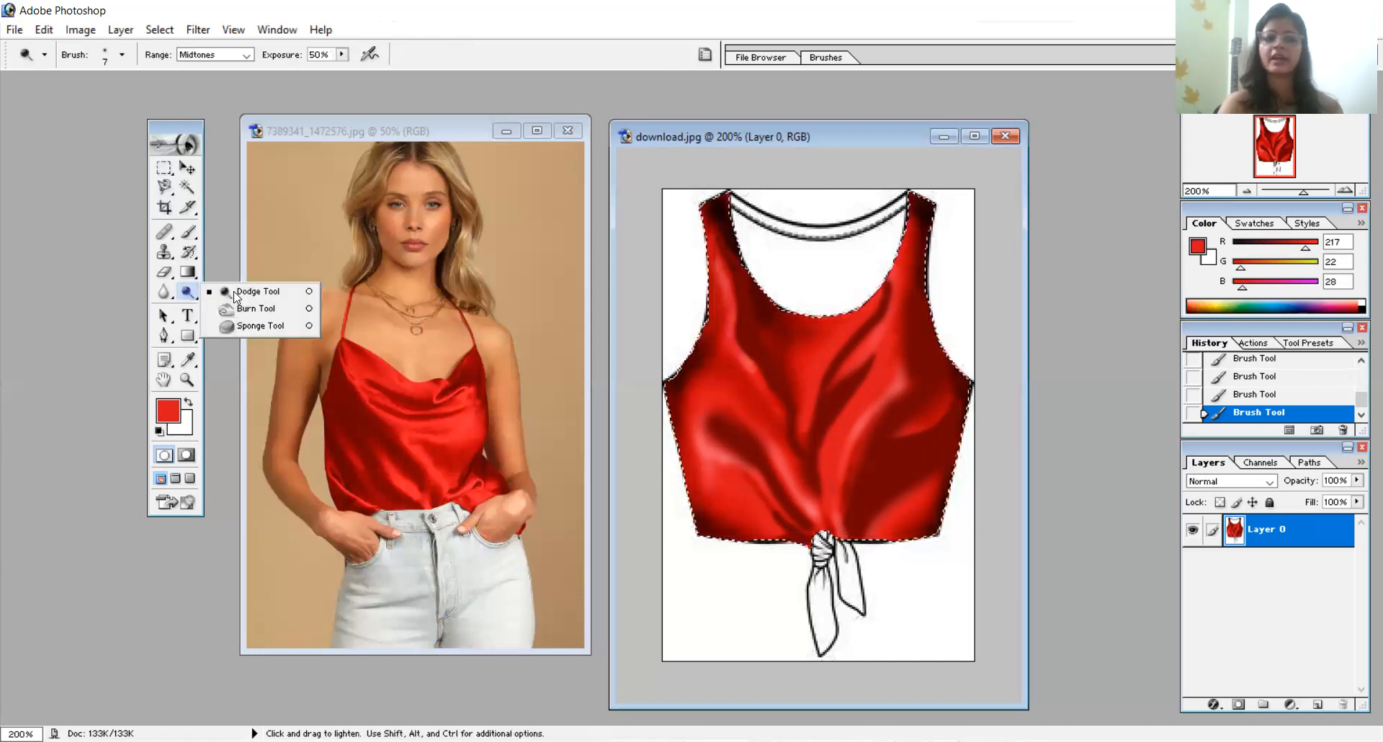
pyautogui.click(242, 312)
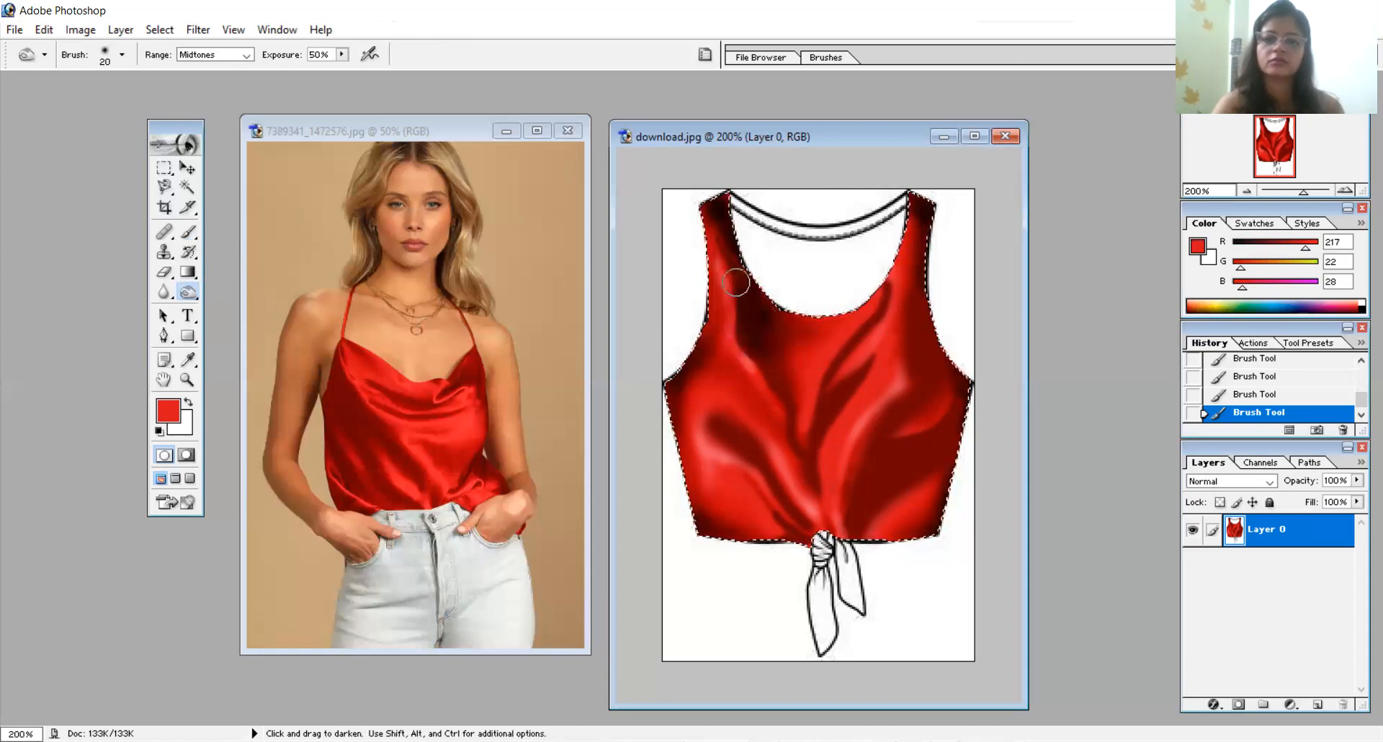
pyautogui.moveTo(729, 241); pyautogui.dragTo(741, 278)
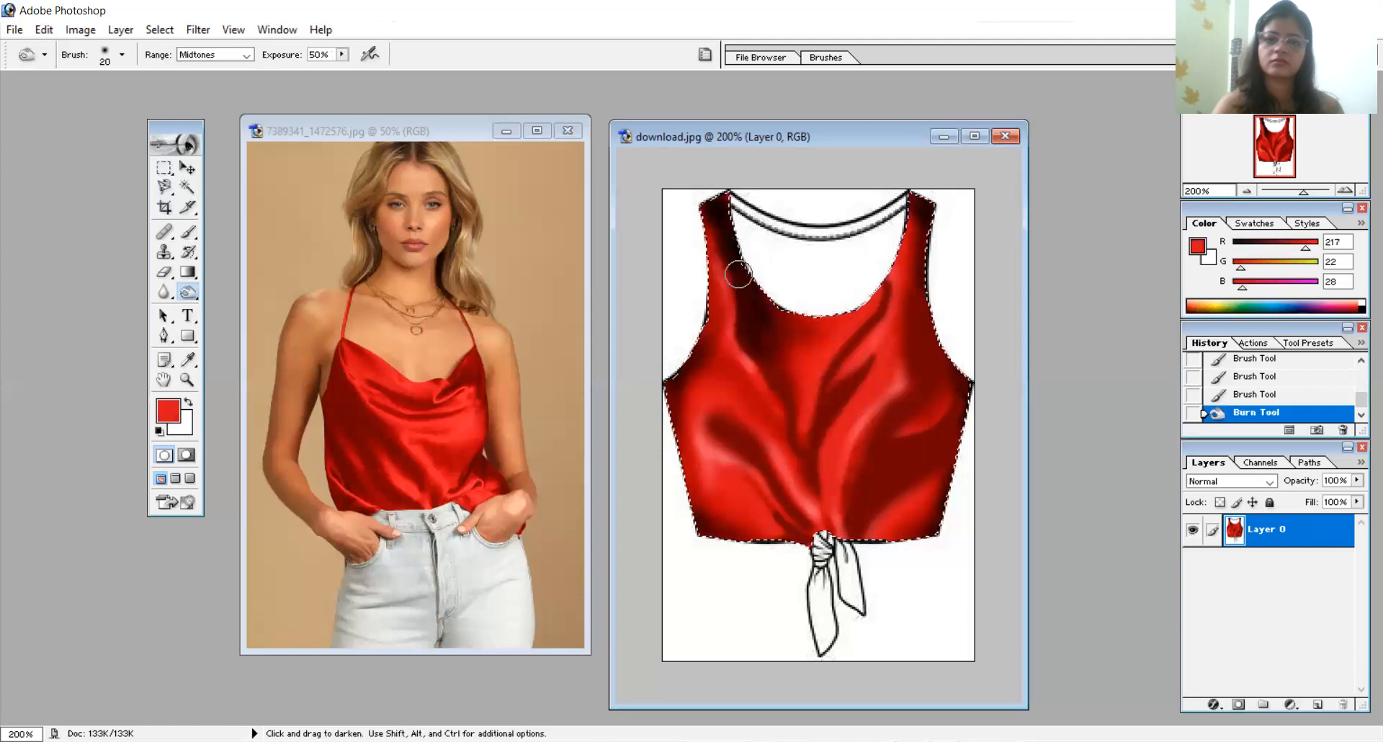
pyautogui.moveTo(900, 261); pyautogui.dragTo(884, 297)
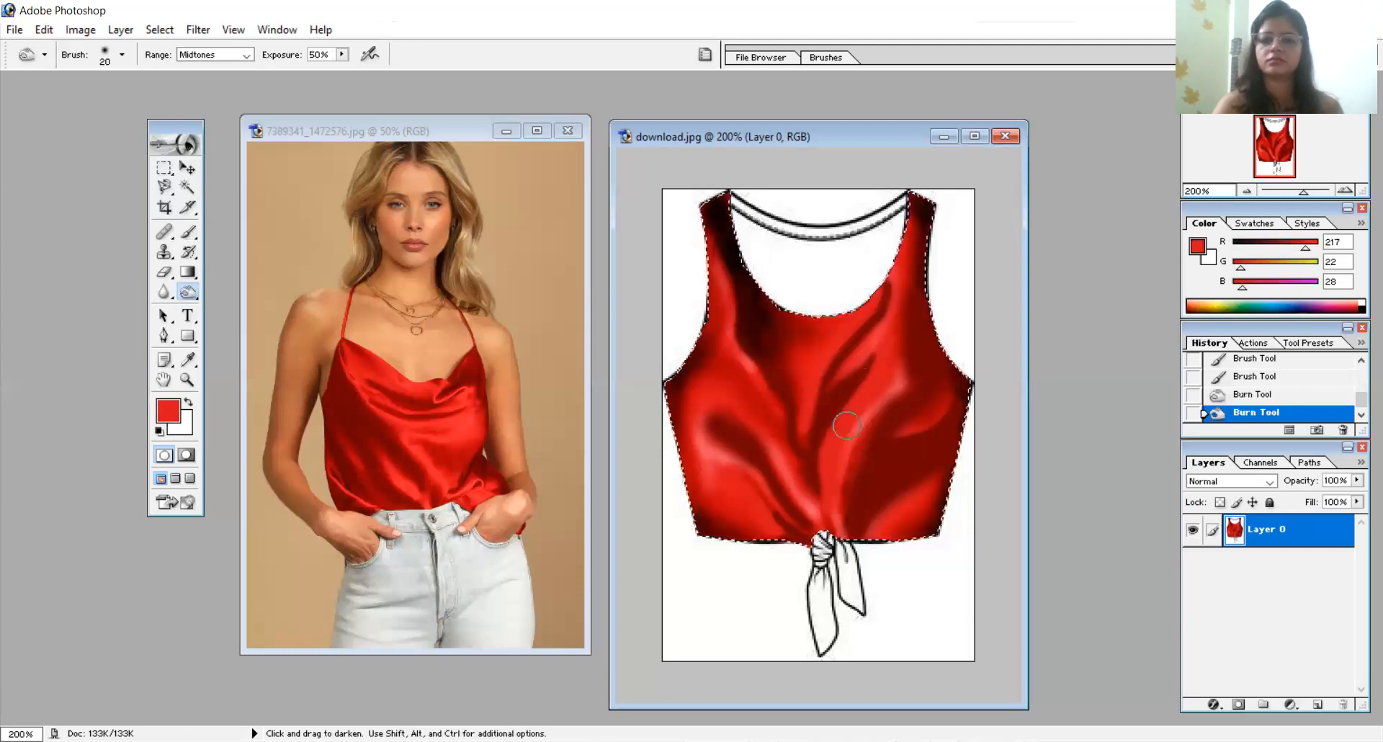
pyautogui.moveTo(809, 463); pyautogui.dragTo(814, 497)
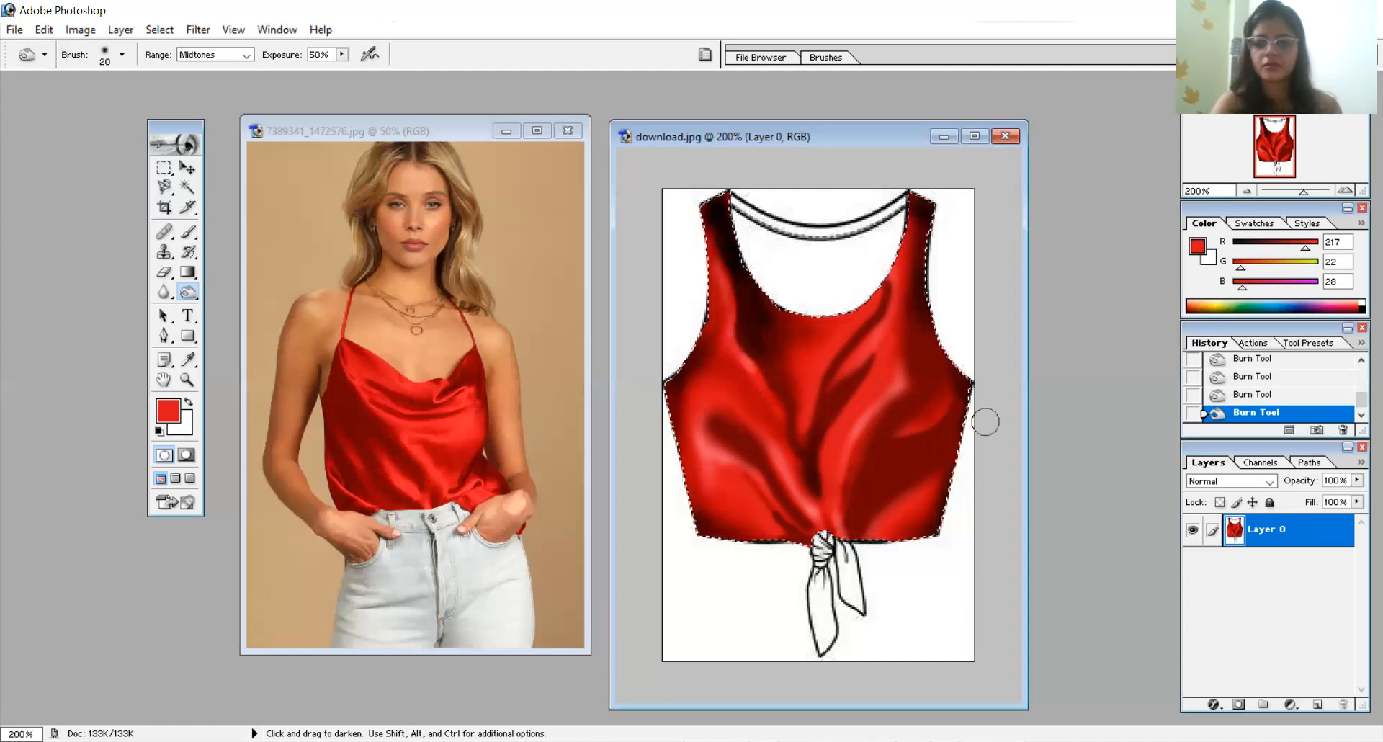
pyautogui.moveTo(852, 524)
pyautogui.mouseDown()
pyautogui.moveTo(840, 495)
pyautogui.moveTo(844, 562)
pyautogui.mouseUp()
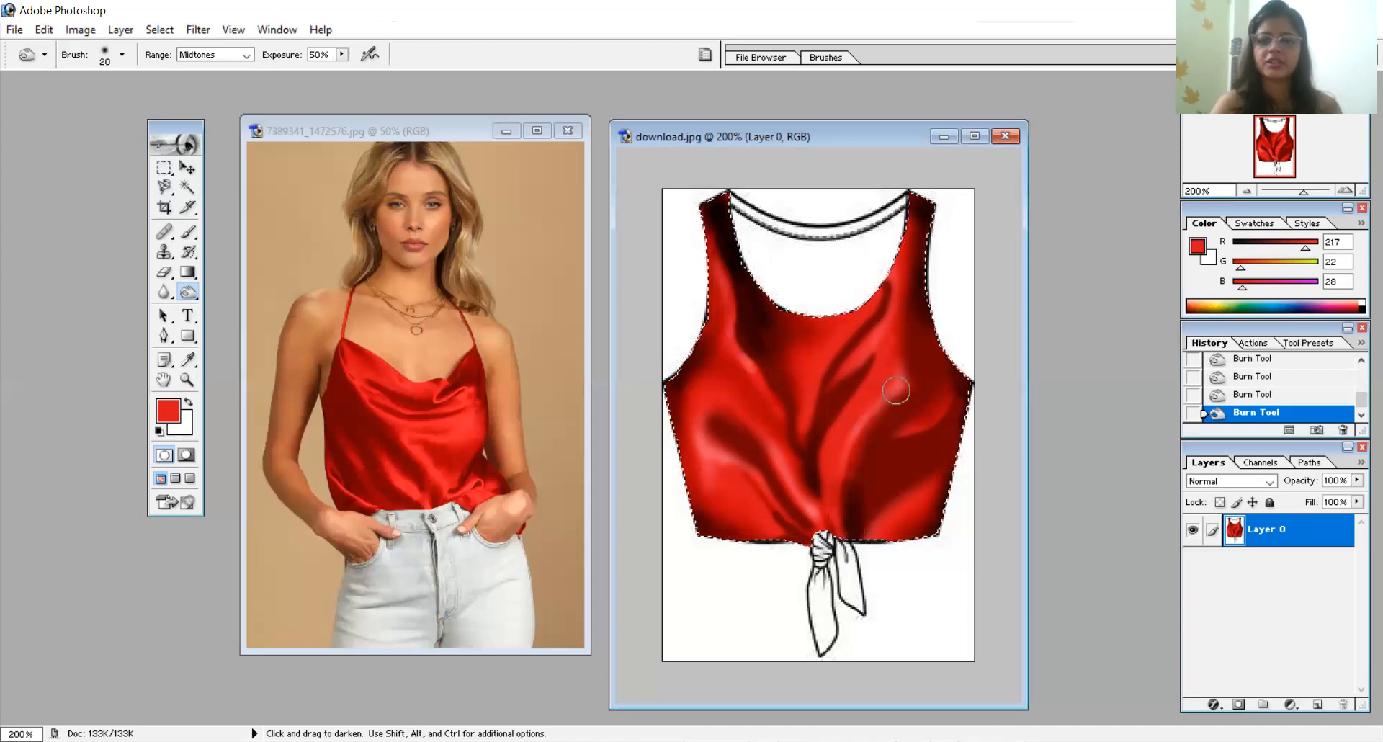
# Reduce the Burn brush to 11 px and deepen the fold shadows beside the knot and along the lower left hem
pyautogui.rightClick(943, 443)
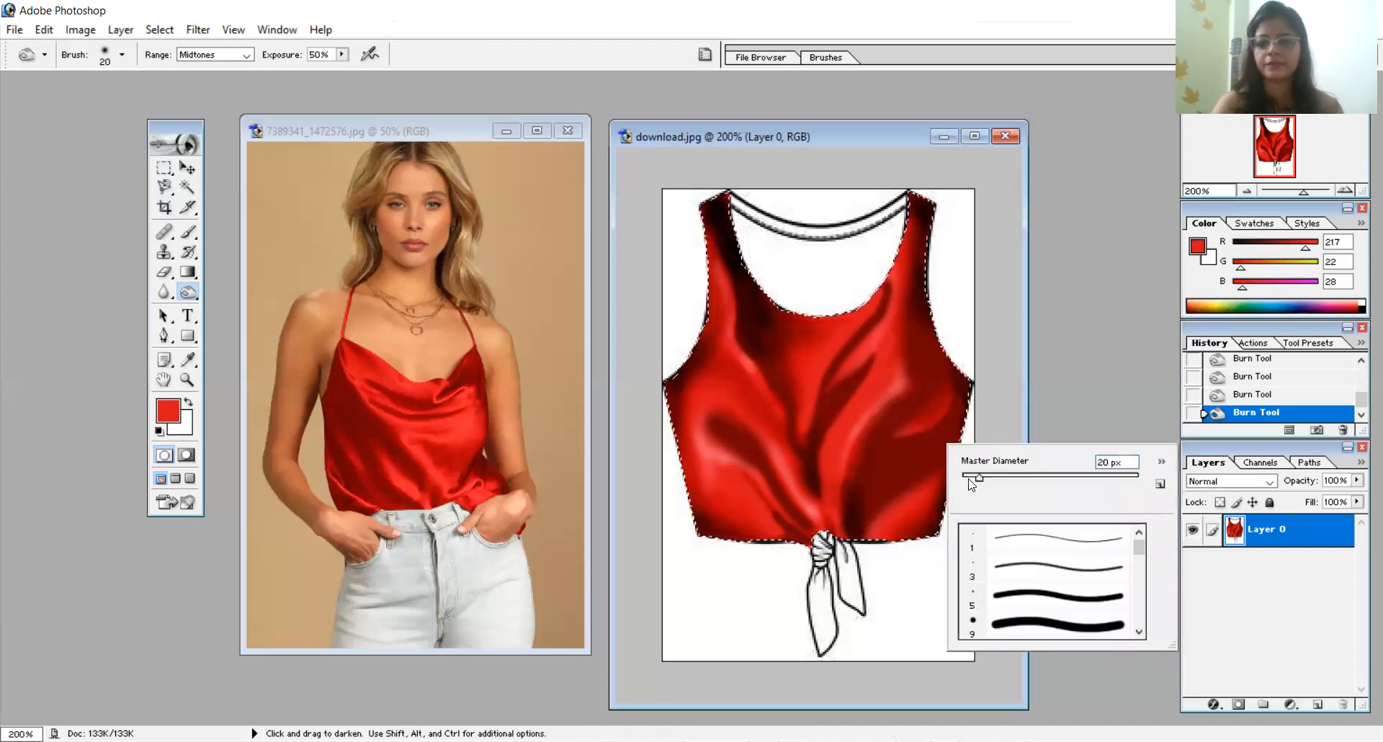
pyautogui.moveTo(980, 477); pyautogui.dragTo(971, 477)
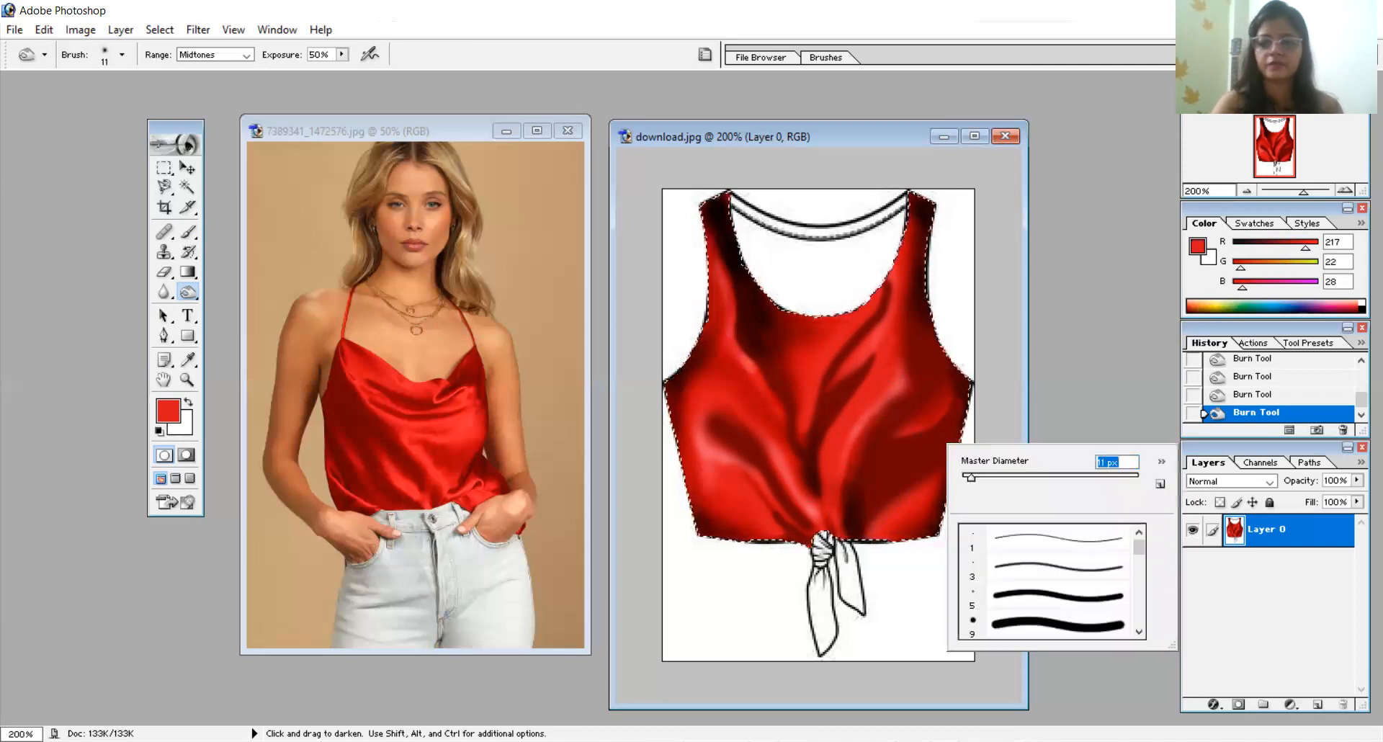
pyautogui.click(848, 510)
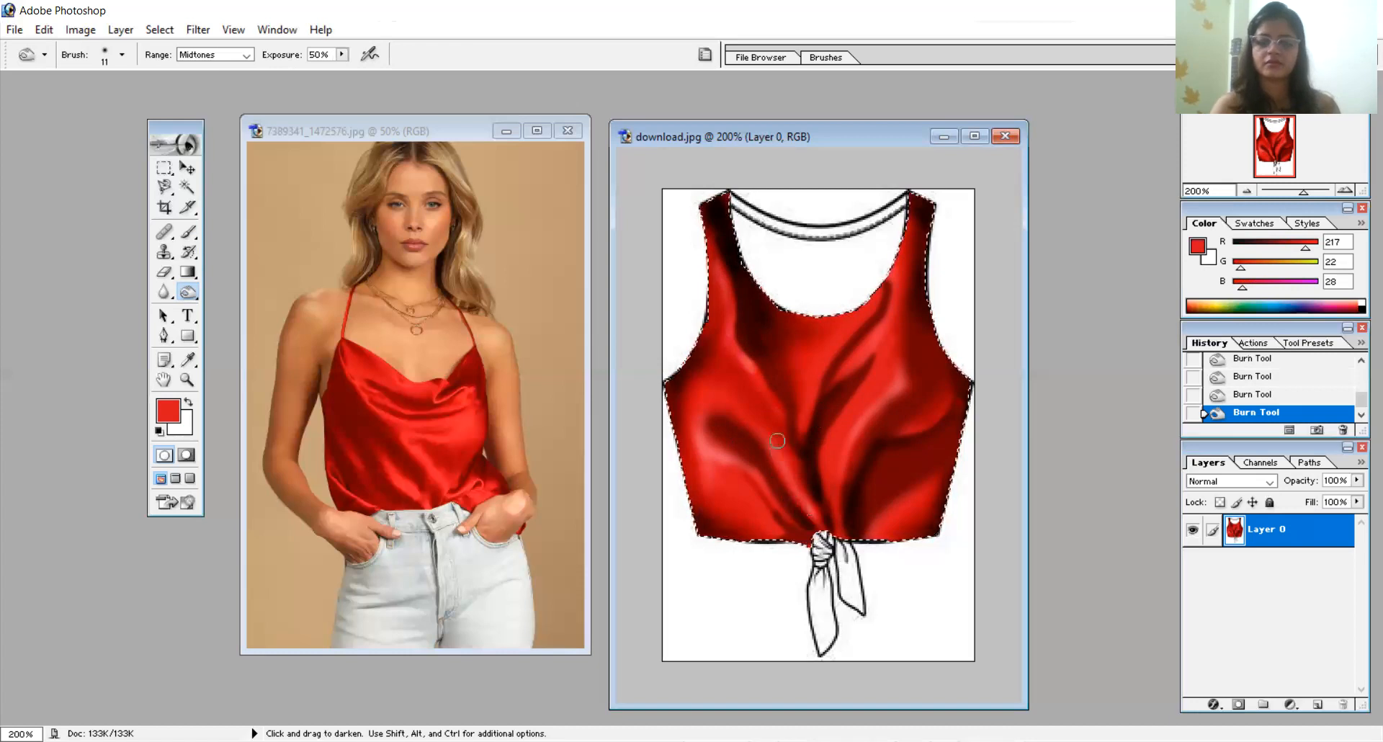
pyautogui.moveTo(765, 504)
pyautogui.mouseDown()
pyautogui.moveTo(807, 551)
pyautogui.moveTo(788, 542)
pyautogui.mouseUp()
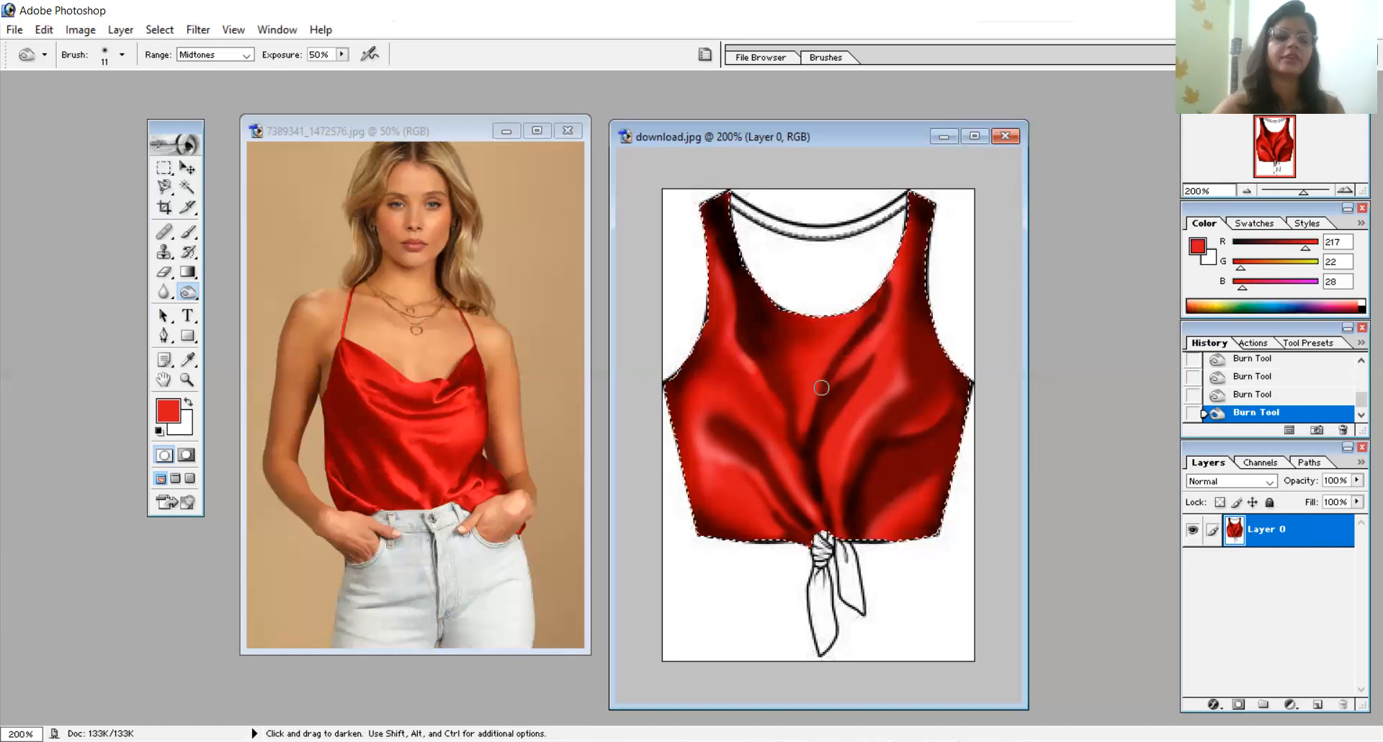
# Sample a red (RGB 212, 17, 23) from the tank top and paint the center chest below the neckline with a 23 px brush
pyautogui.click(188, 359)
pyautogui.click(841, 324)
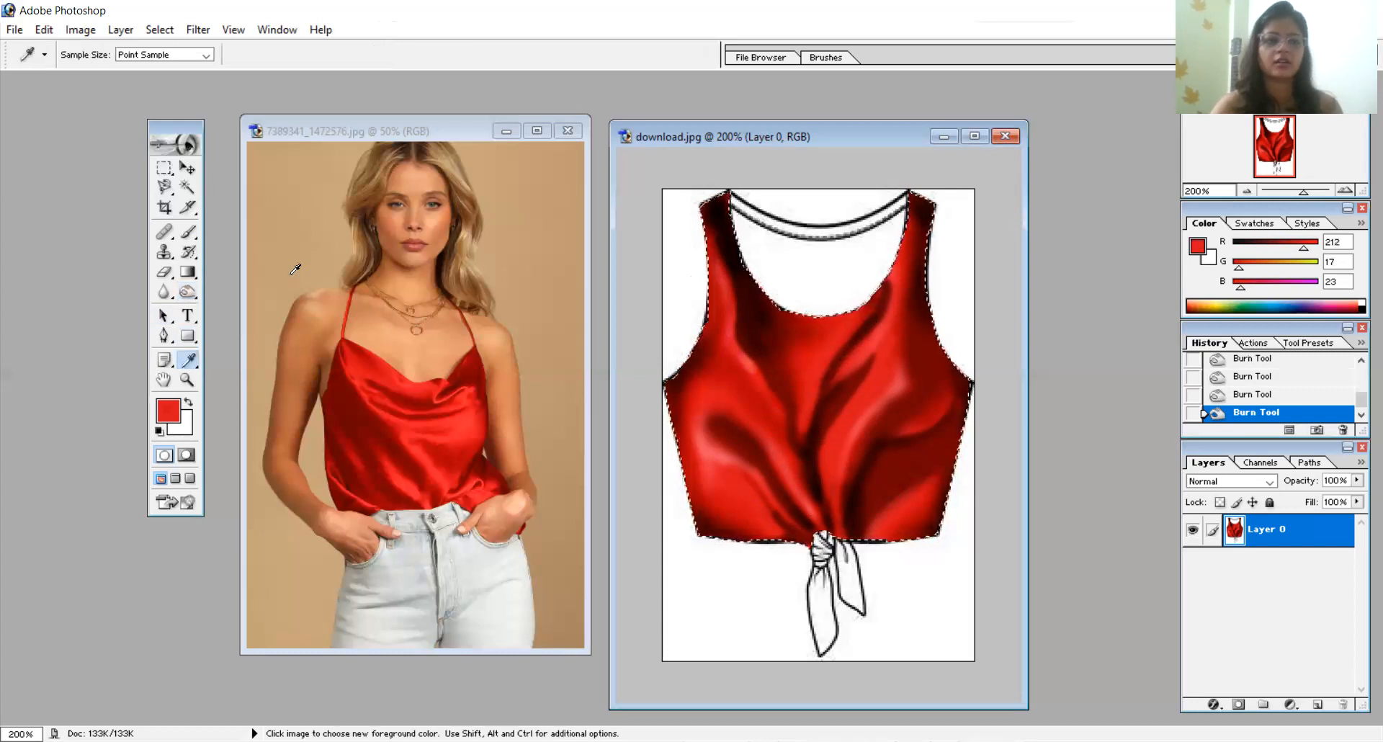
pyautogui.click(188, 233)
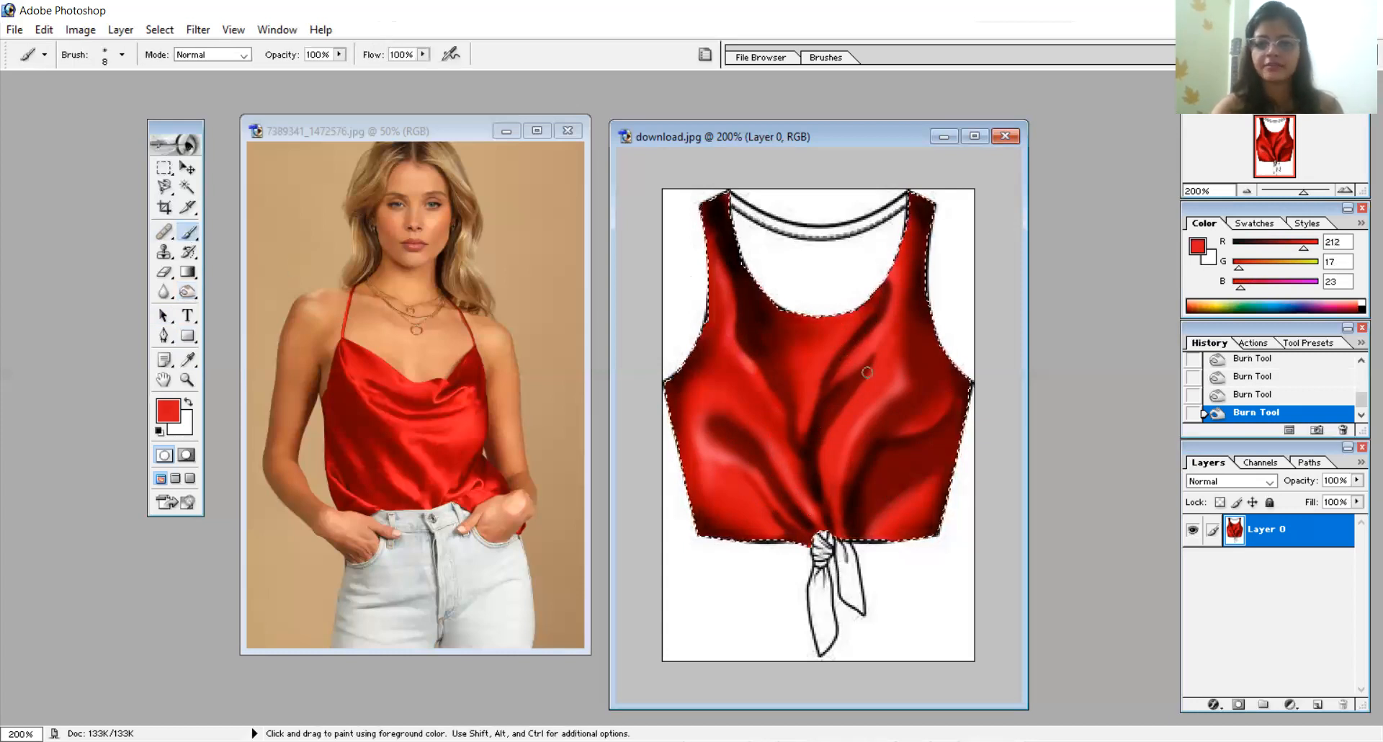
pyautogui.rightClick(866, 372)
pyautogui.moveTo(895, 404); pyautogui.dragTo(910, 404)
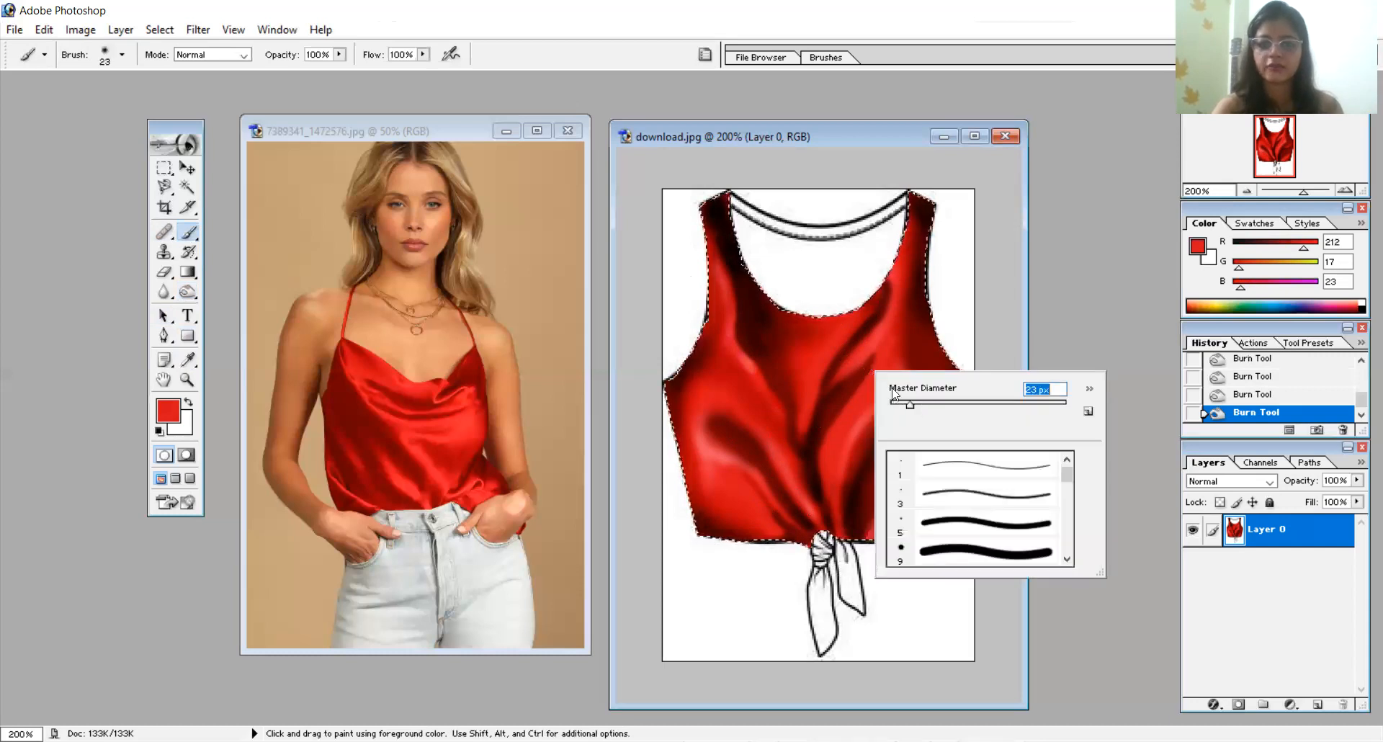
pyautogui.moveTo(825, 371); pyautogui.dragTo(909, 240)
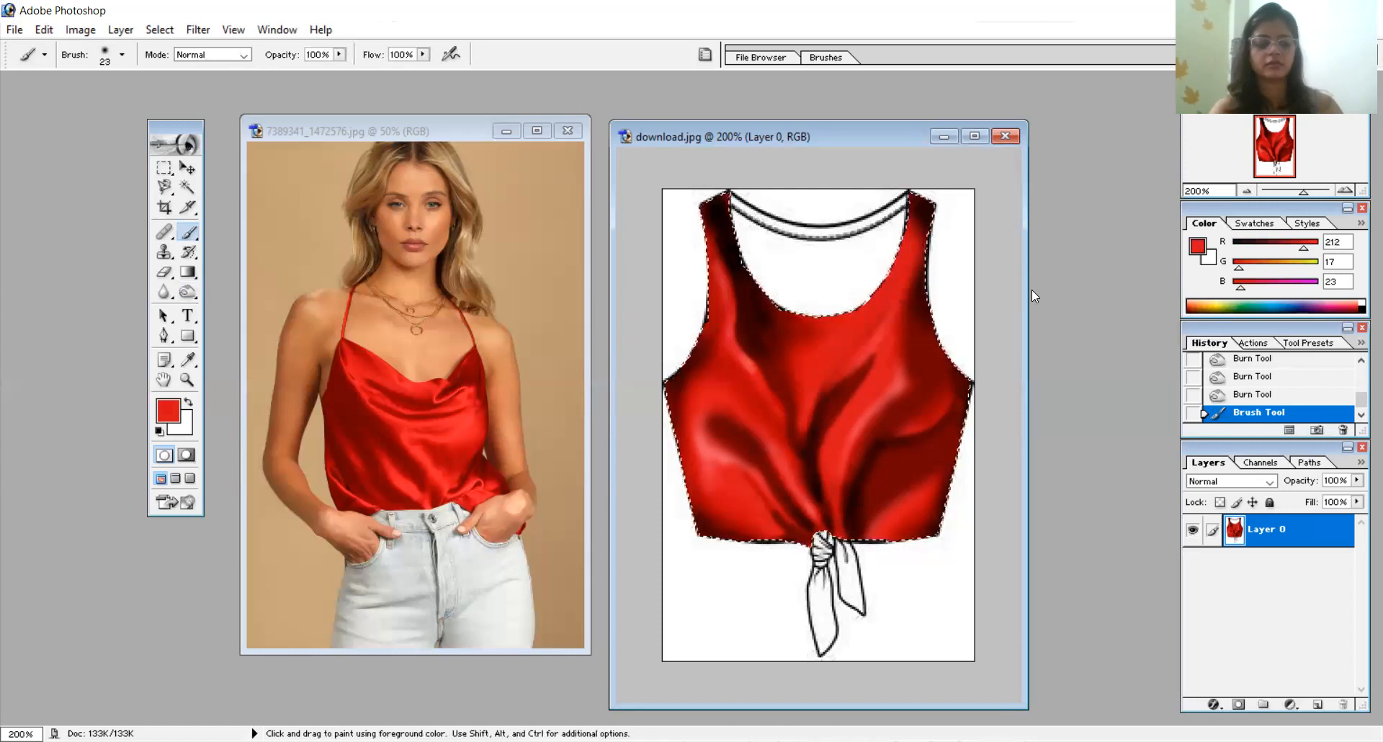
pyautogui.hotkey('ctrl', 'alt', 'z')
pyautogui.hotkey('ctrl', 'alt', 'z')
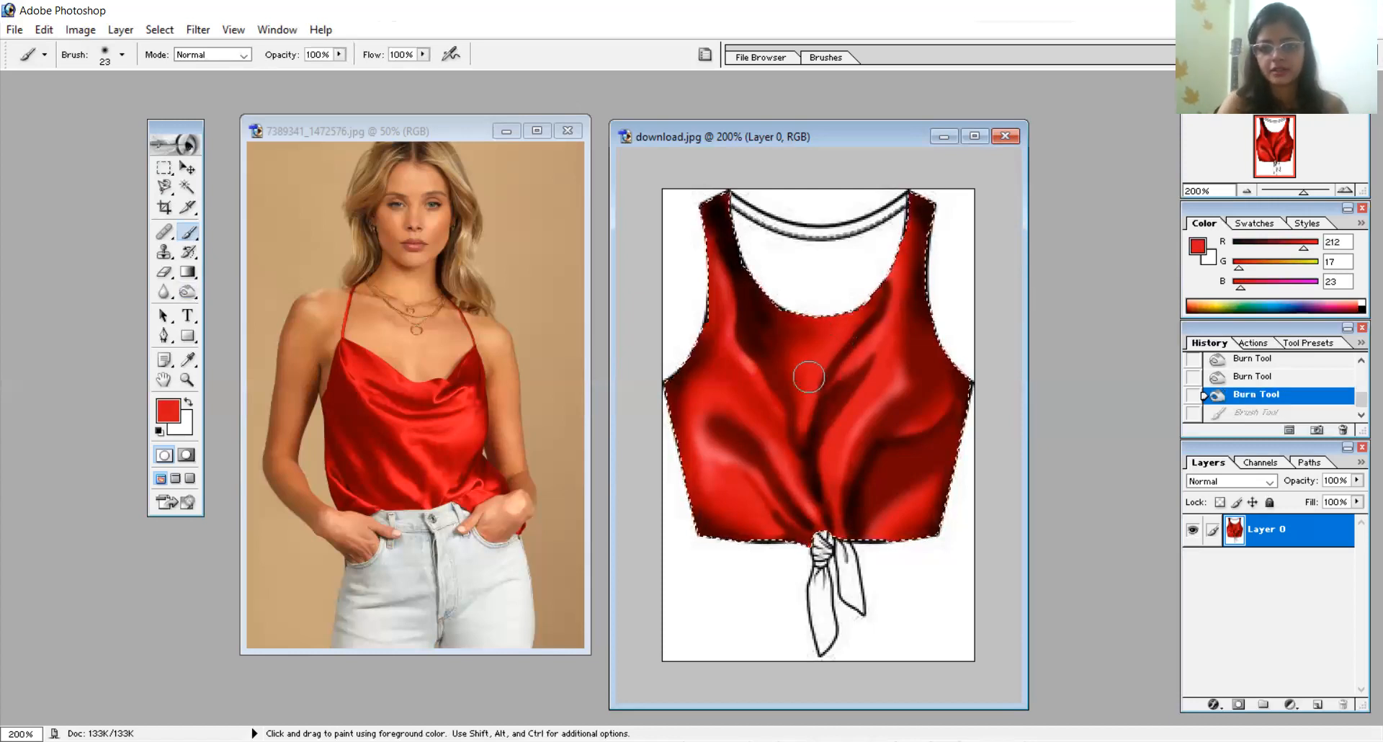
pyautogui.moveTo(813, 367)
pyautogui.mouseDown()
pyautogui.moveTo(854, 322)
pyautogui.moveTo(841, 311)
pyautogui.mouseUp()
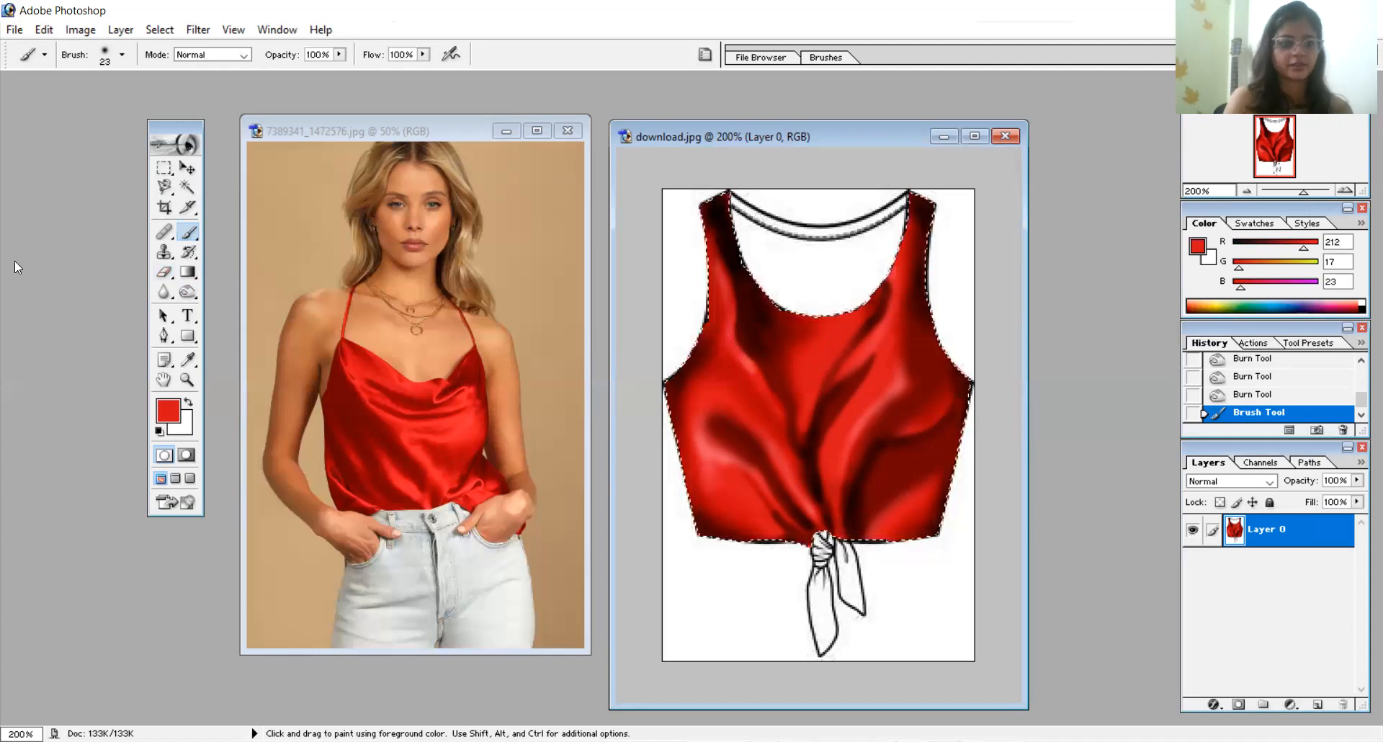
# Burn the curved fold on the right side and the diagonal fold on the left side darker with an 11 px brush
pyautogui.click(188, 291)
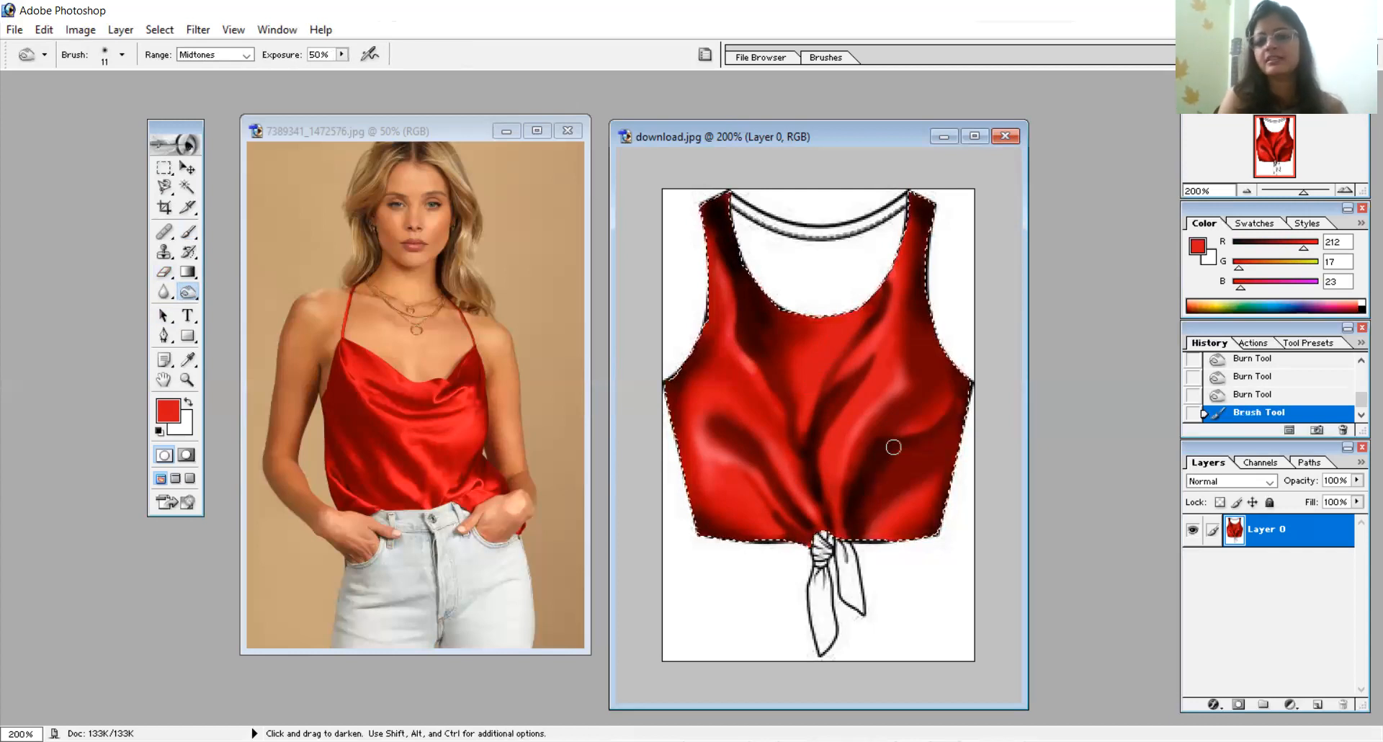
pyautogui.moveTo(908, 449); pyautogui.dragTo(965, 403)
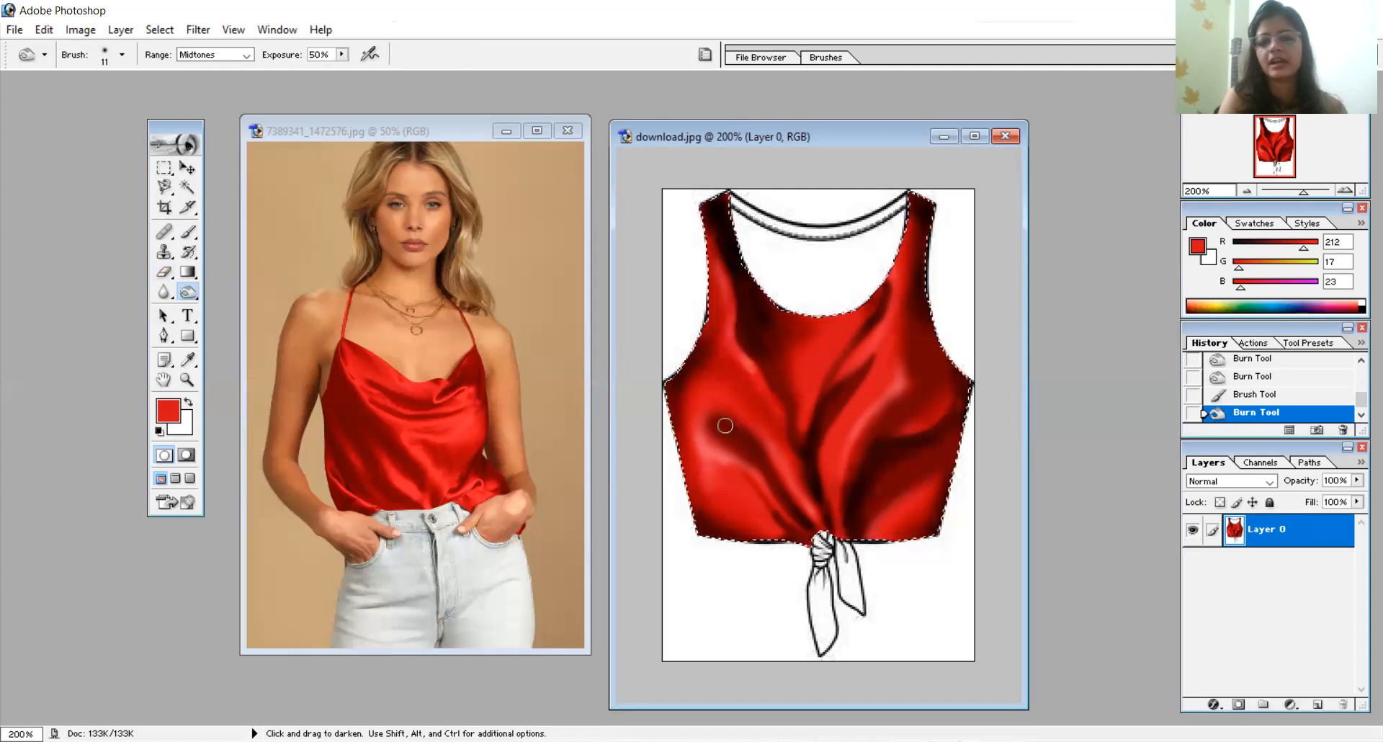
pyautogui.moveTo(704, 429); pyautogui.dragTo(749, 436)
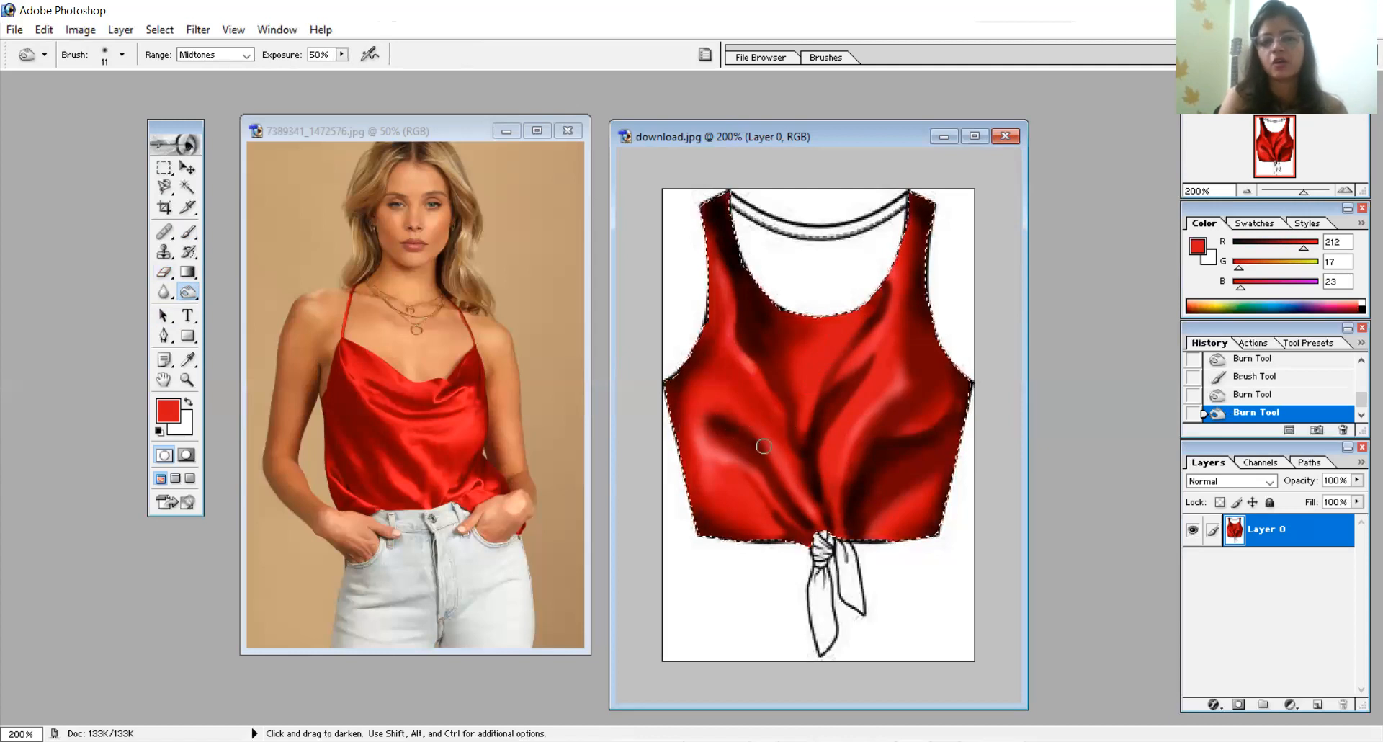
pyautogui.moveTo(788, 477)
pyautogui.mouseDown()
pyautogui.moveTo(750, 454)
pyautogui.moveTo(757, 465)
pyautogui.mouseUp()
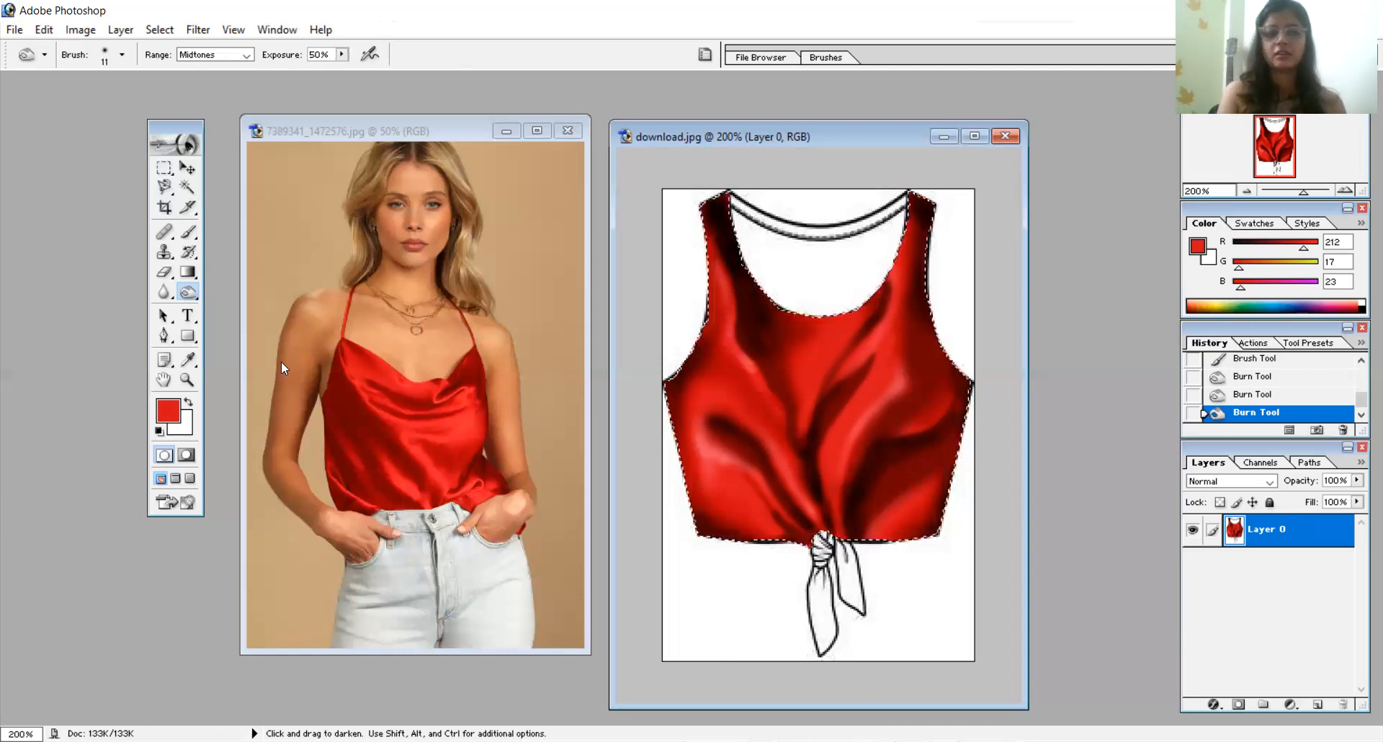
# Sample a red (RGB 216, 17, 23) from the lower left of the tank top and paint that area with it
pyautogui.click(190, 358)
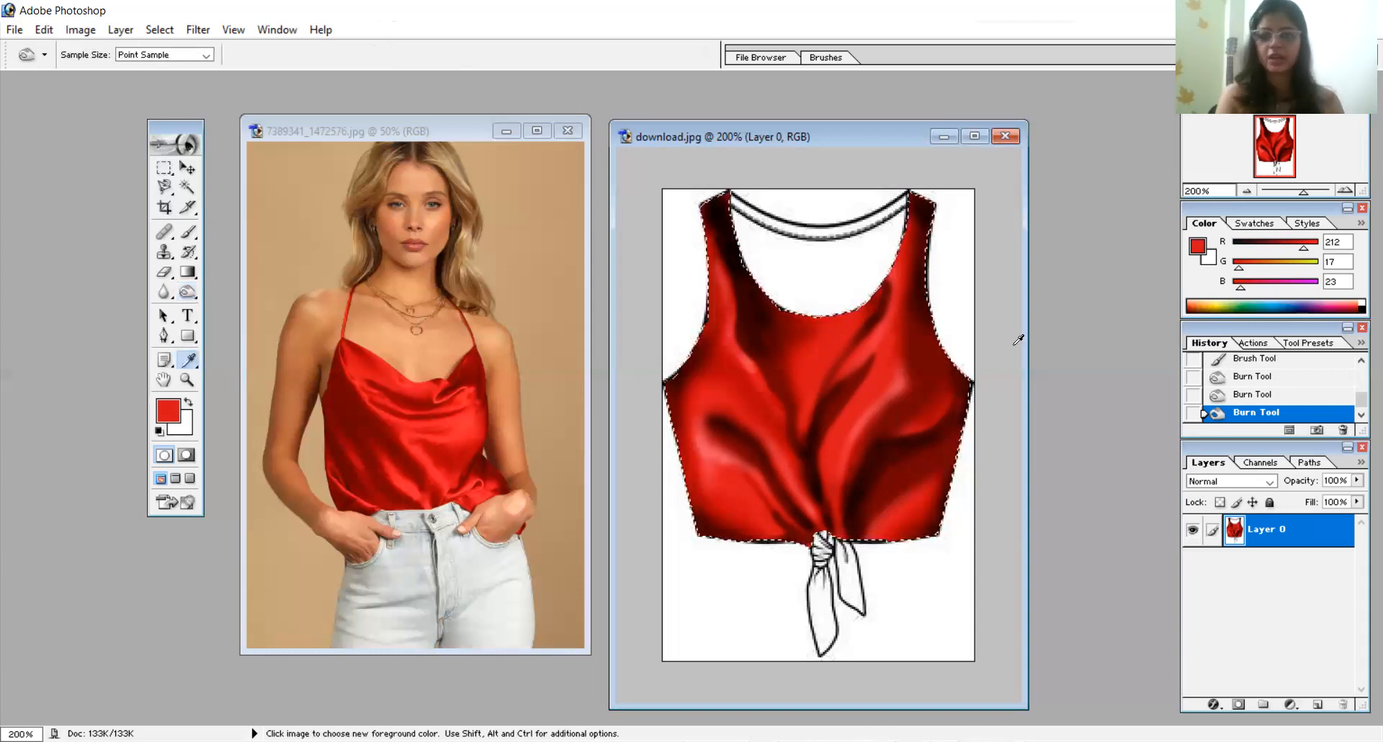
pyautogui.click(743, 499)
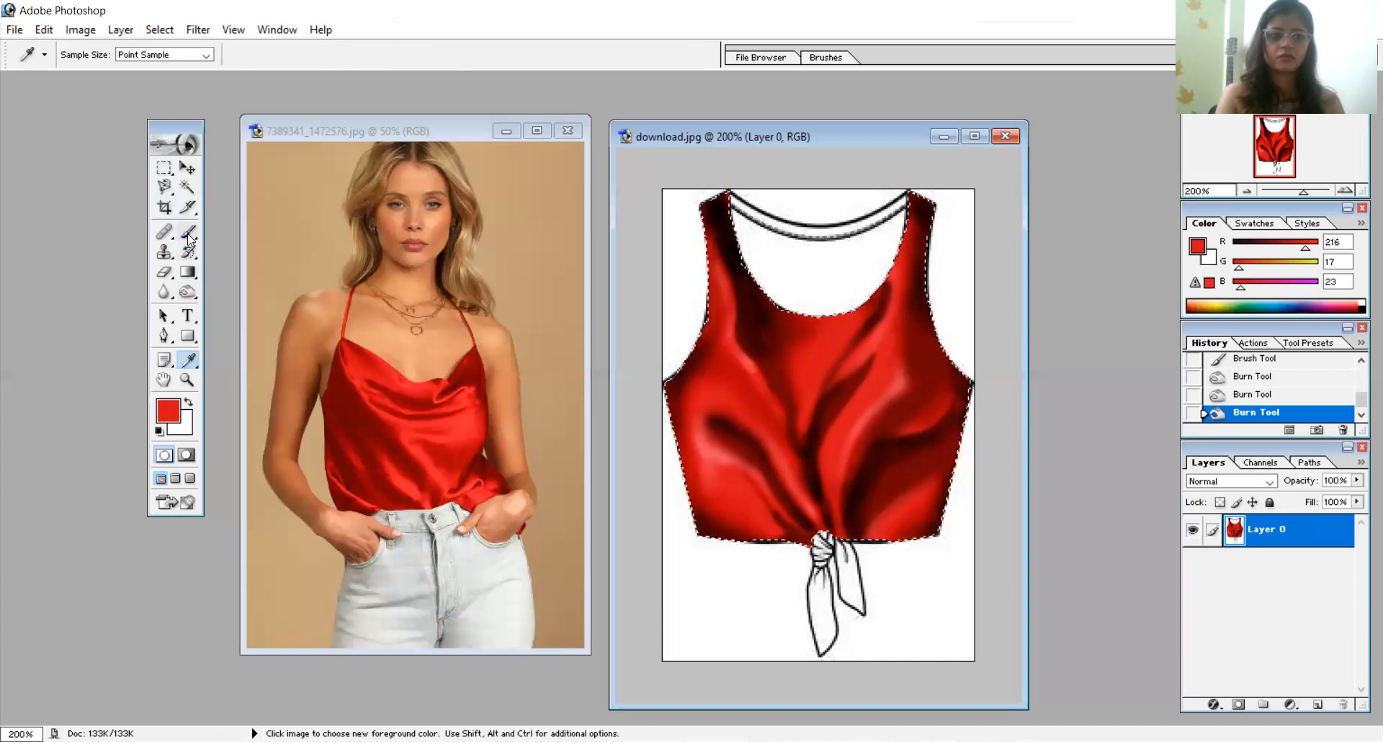
pyautogui.click(190, 234)
pyautogui.click(717, 488)
# Dodge thin highlights on the lower right hem, the right strap and the right chest folds with a 7 px brush at 50% exposure
pyautogui.moveTo(187, 290); pyautogui.dragTo(245, 293)
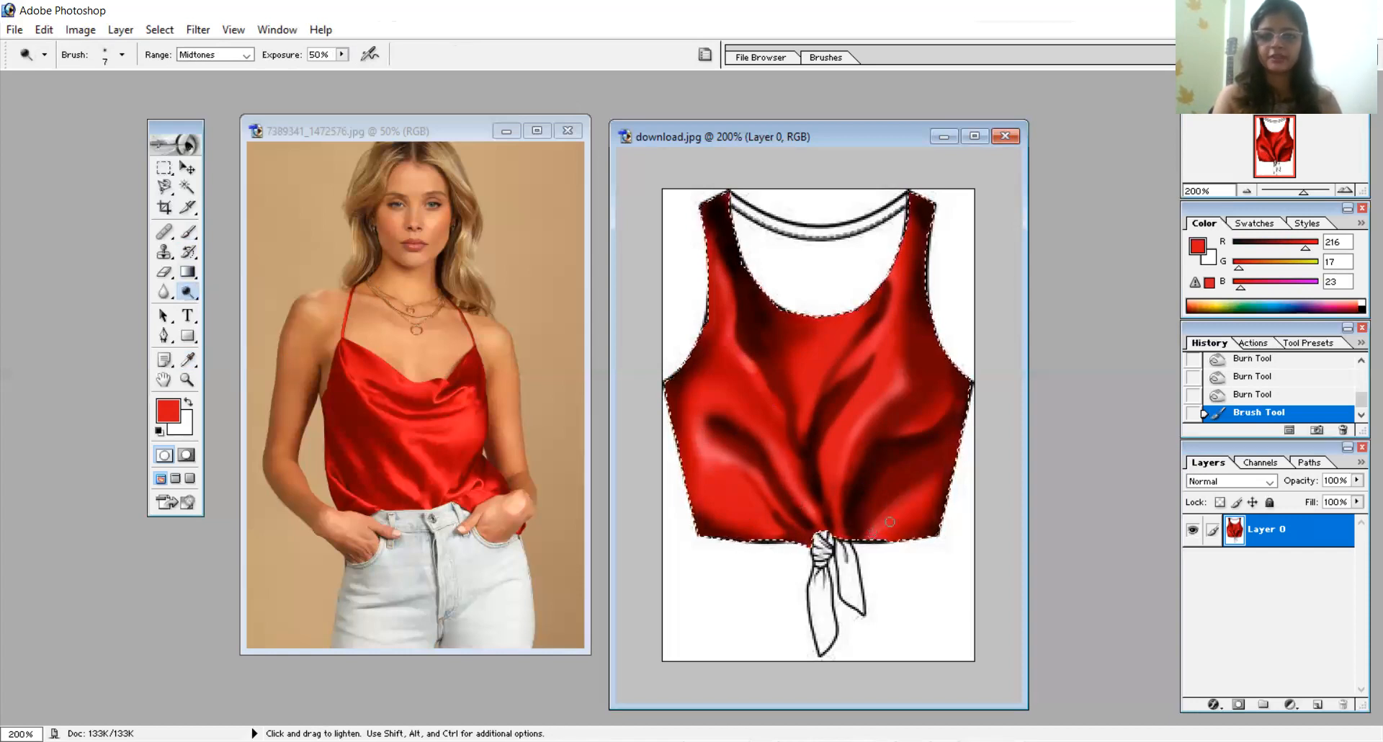
pyautogui.moveTo(882, 519); pyautogui.dragTo(922, 495)
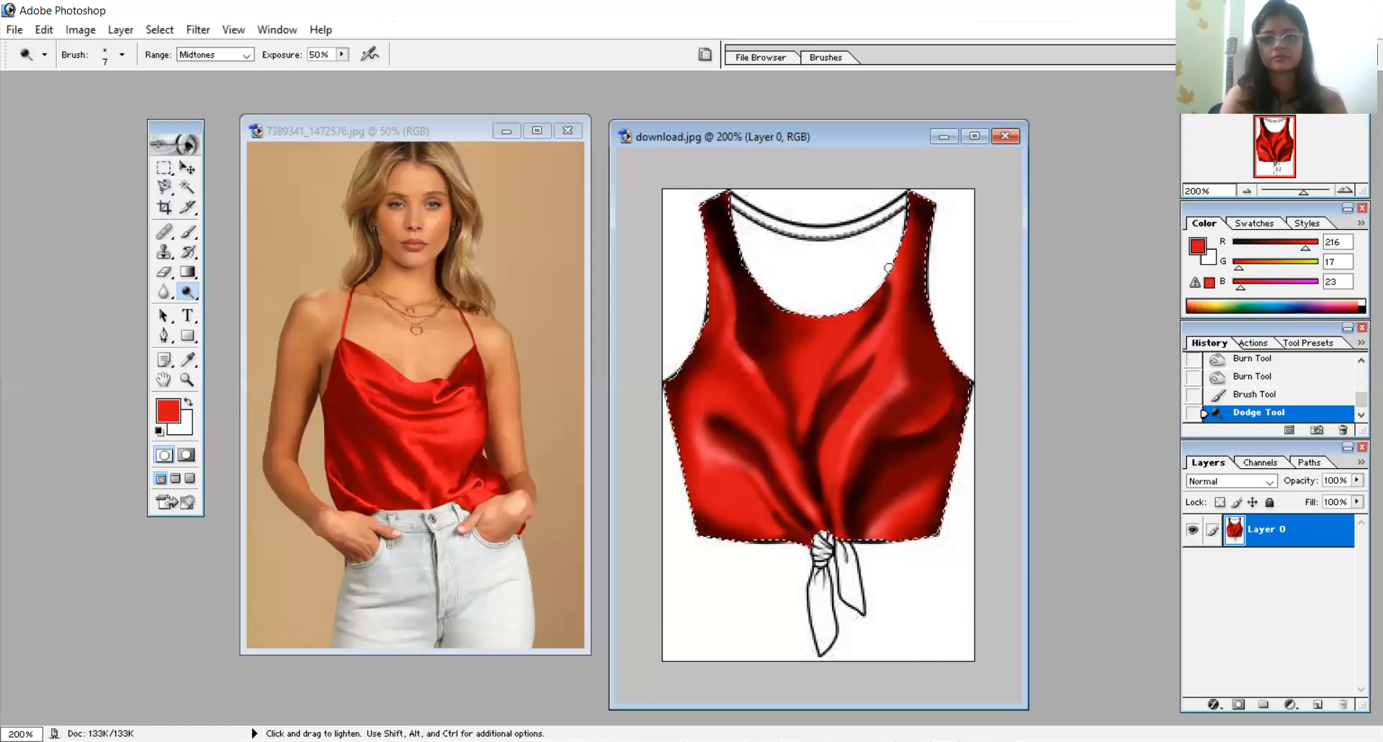
pyautogui.moveTo(917, 220); pyautogui.dragTo(906, 234)
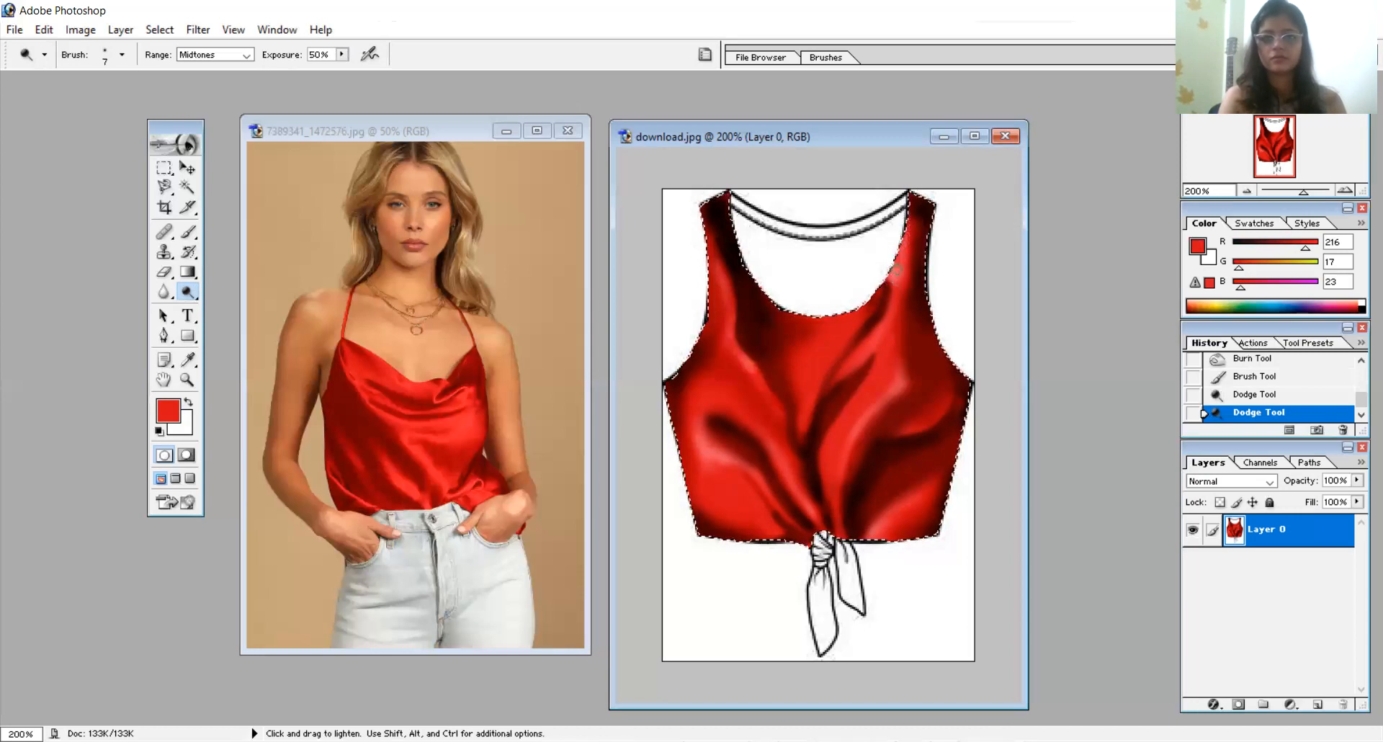
pyautogui.moveTo(884, 318); pyautogui.dragTo(870, 343)
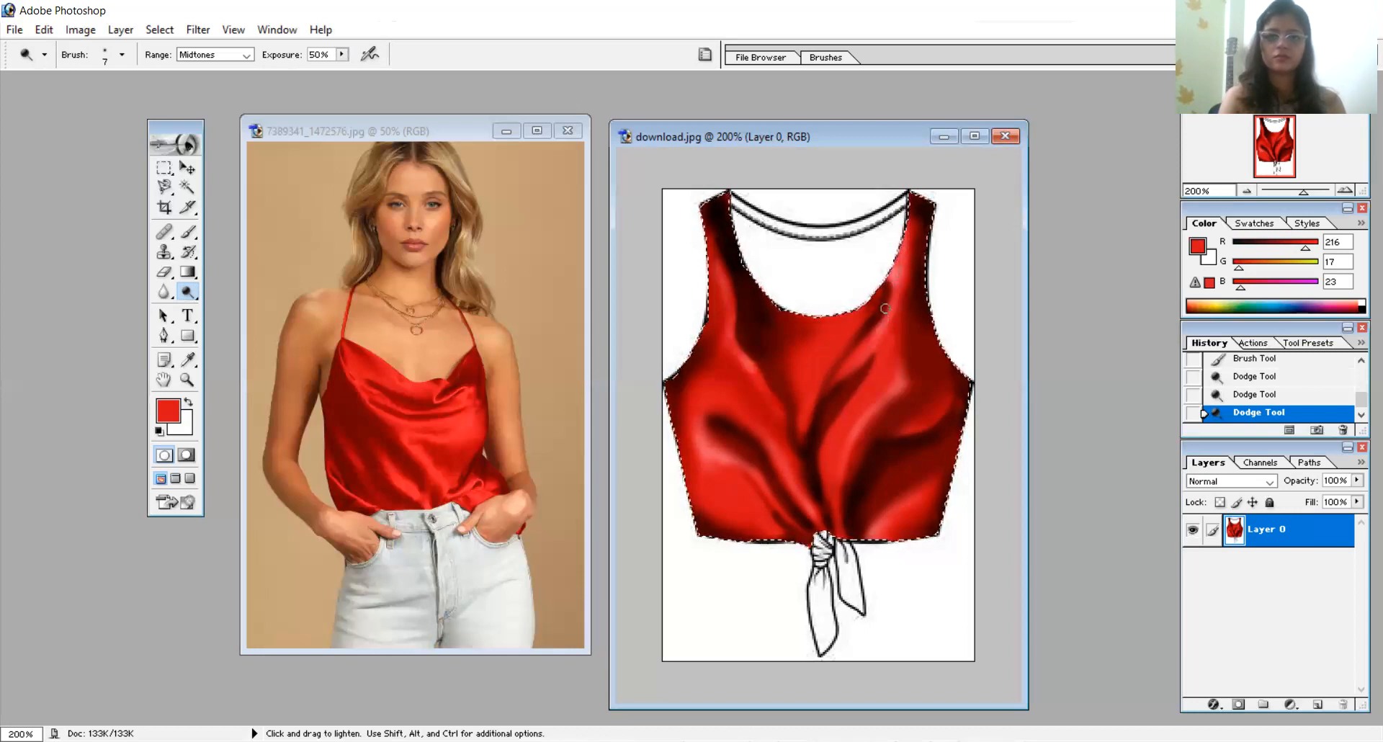
pyautogui.click(907, 245)
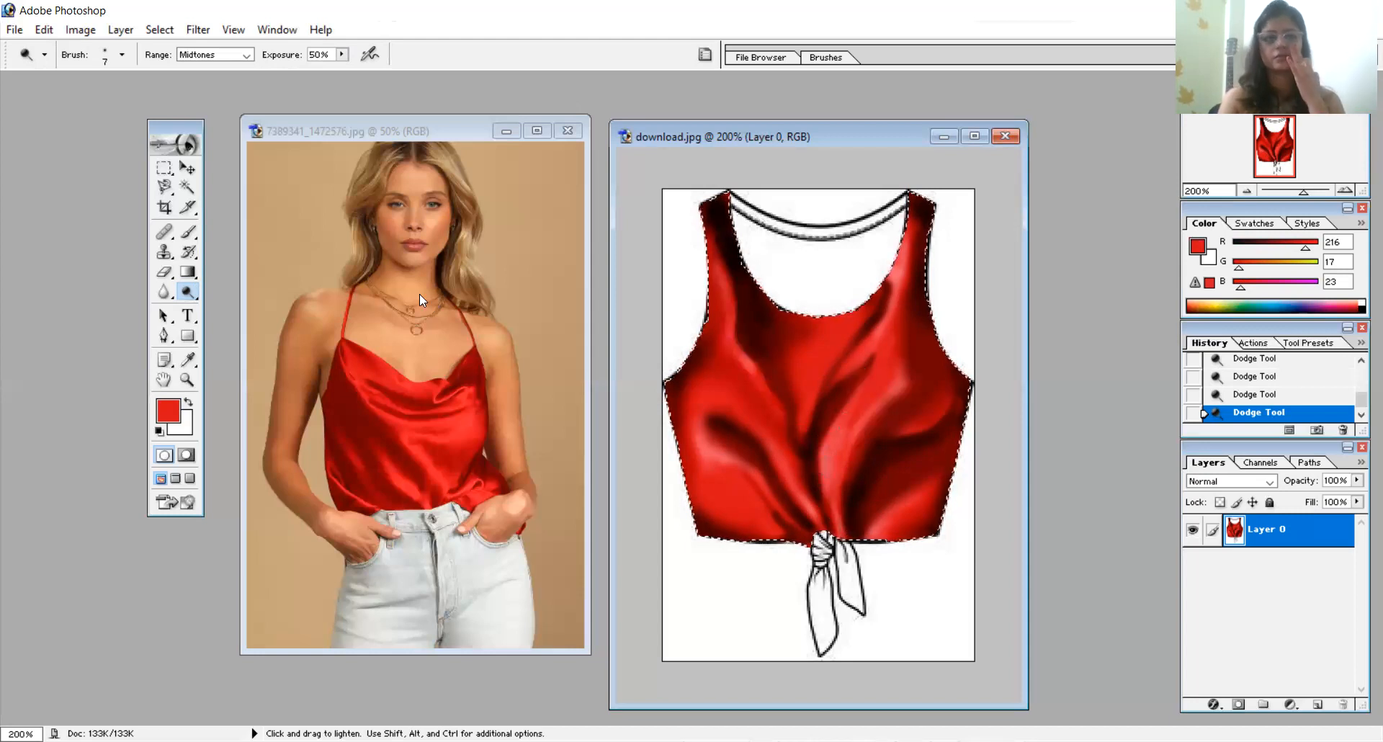
# Paint bright red along the fold rising to the right of the knot, reducing the brush to 13 px
pyautogui.click(187, 232)
pyautogui.moveTo(859, 429); pyautogui.dragTo(825, 467)
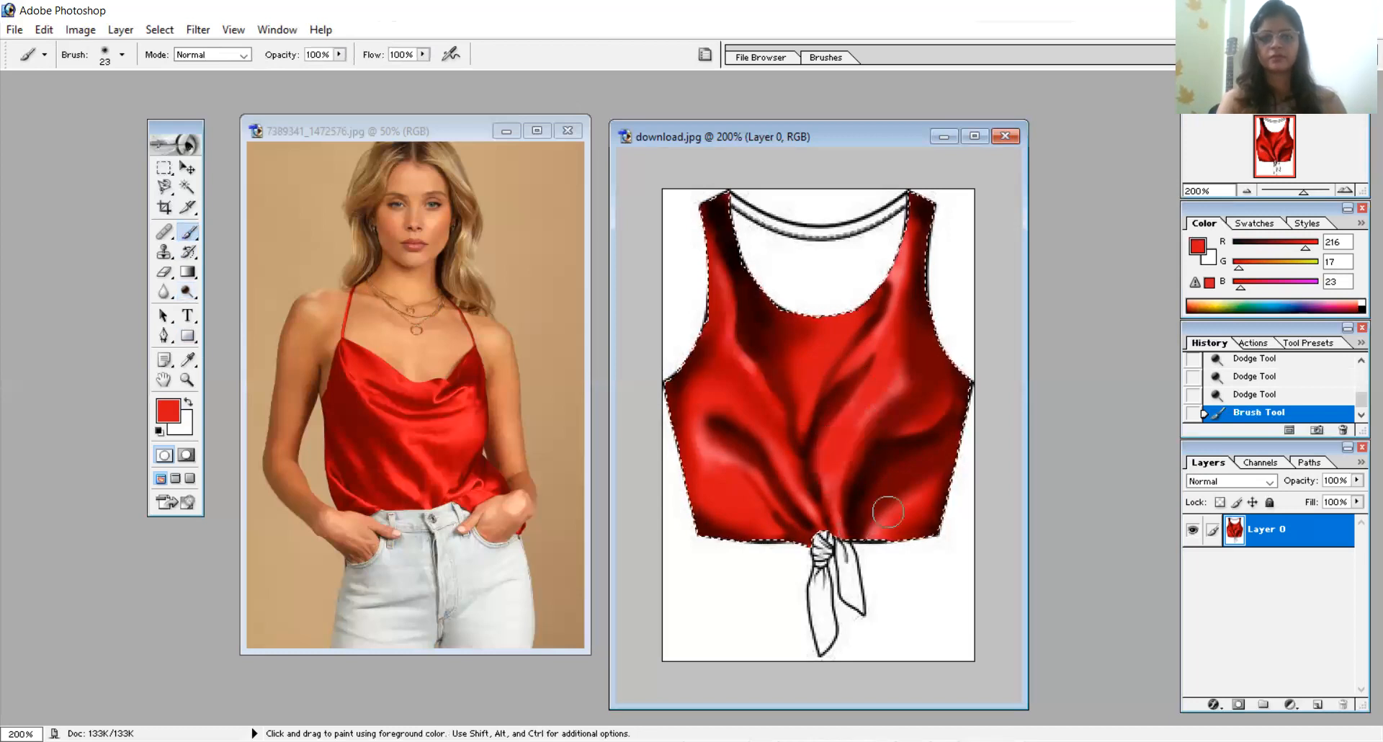
pyautogui.hotkey('ctrl', 'z')
pyautogui.rightClick(869, 479)
pyautogui.press('[')
pyautogui.moveTo(857, 418)
pyautogui.mouseDown()
pyautogui.moveTo(824, 478)
pyautogui.moveTo(840, 527)
pyautogui.mouseUp()
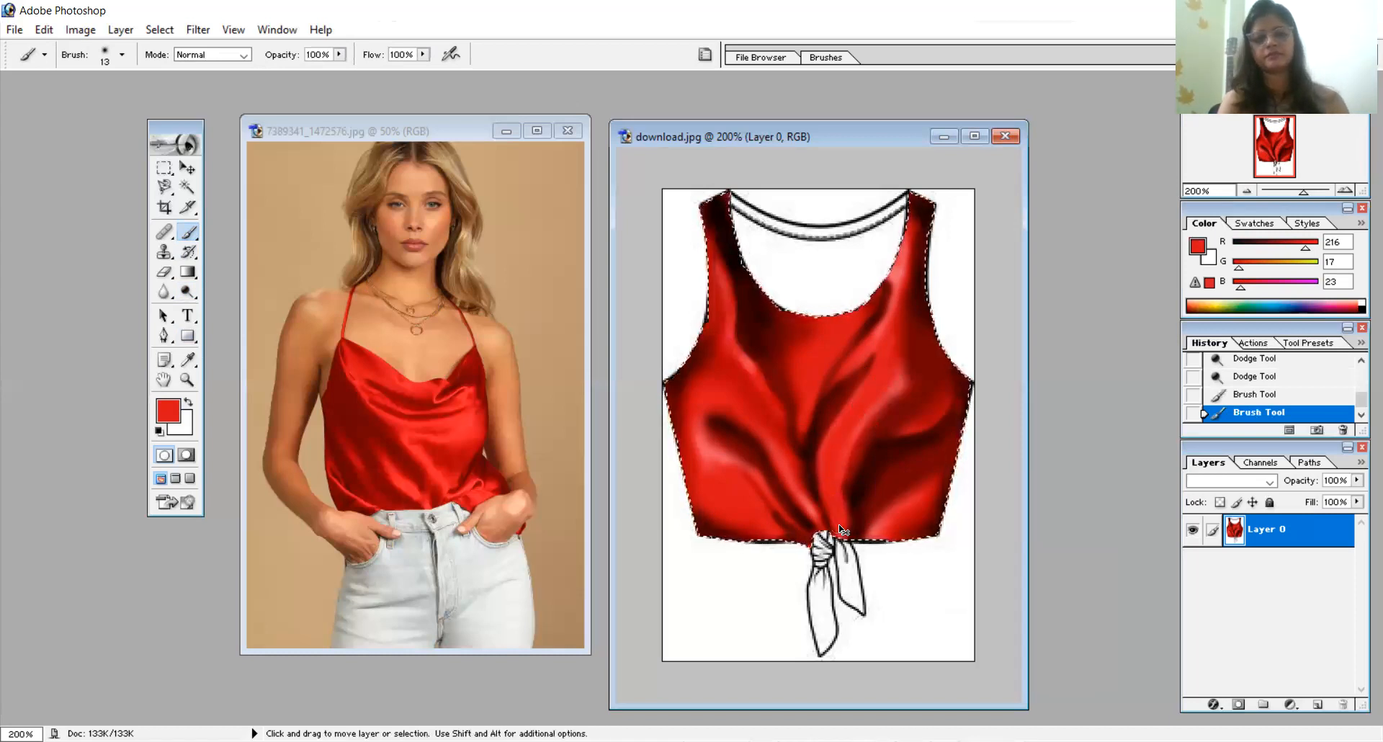
# Paint bright red over the pale patches on the right chest with the 13 px brush
pyautogui.click(898, 393)
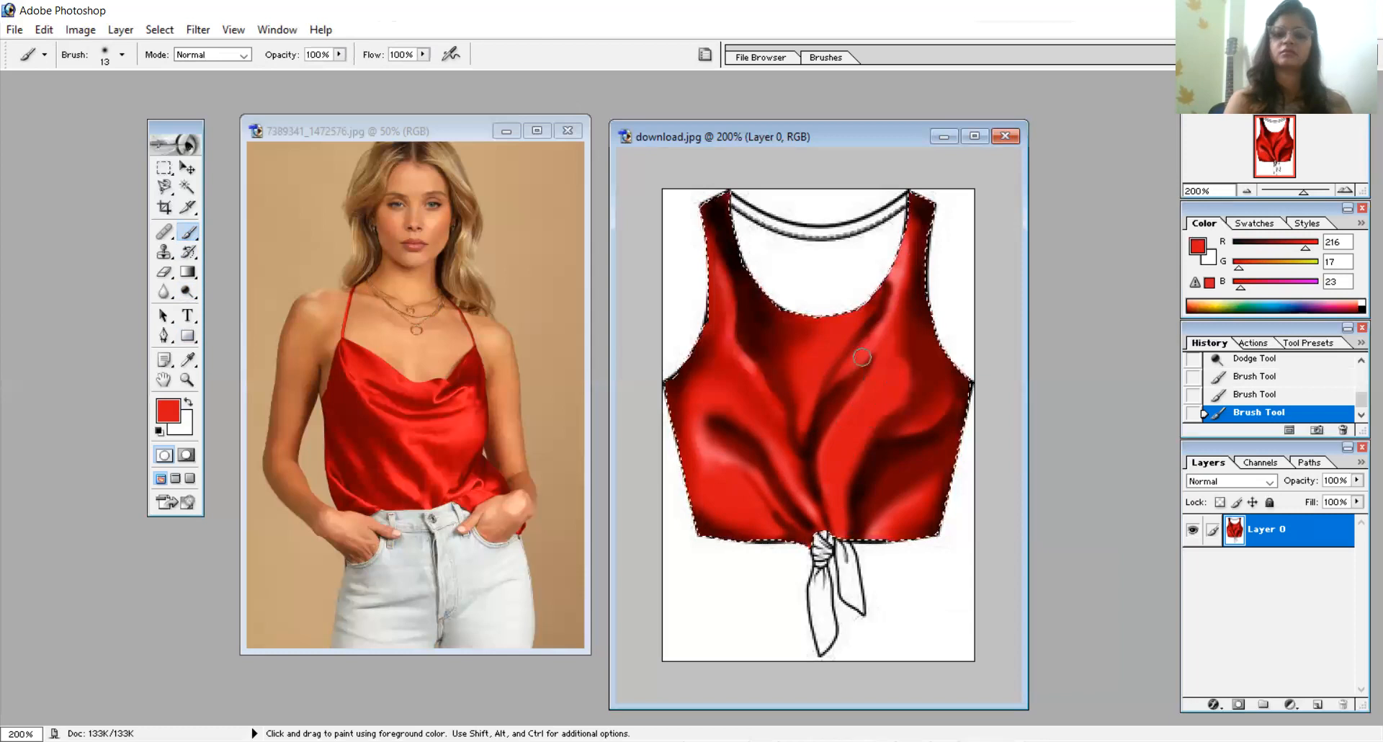
pyautogui.moveTo(828, 500)
pyautogui.mouseDown()
pyautogui.moveTo(824, 460)
pyautogui.moveTo(893, 356)
pyautogui.mouseUp()
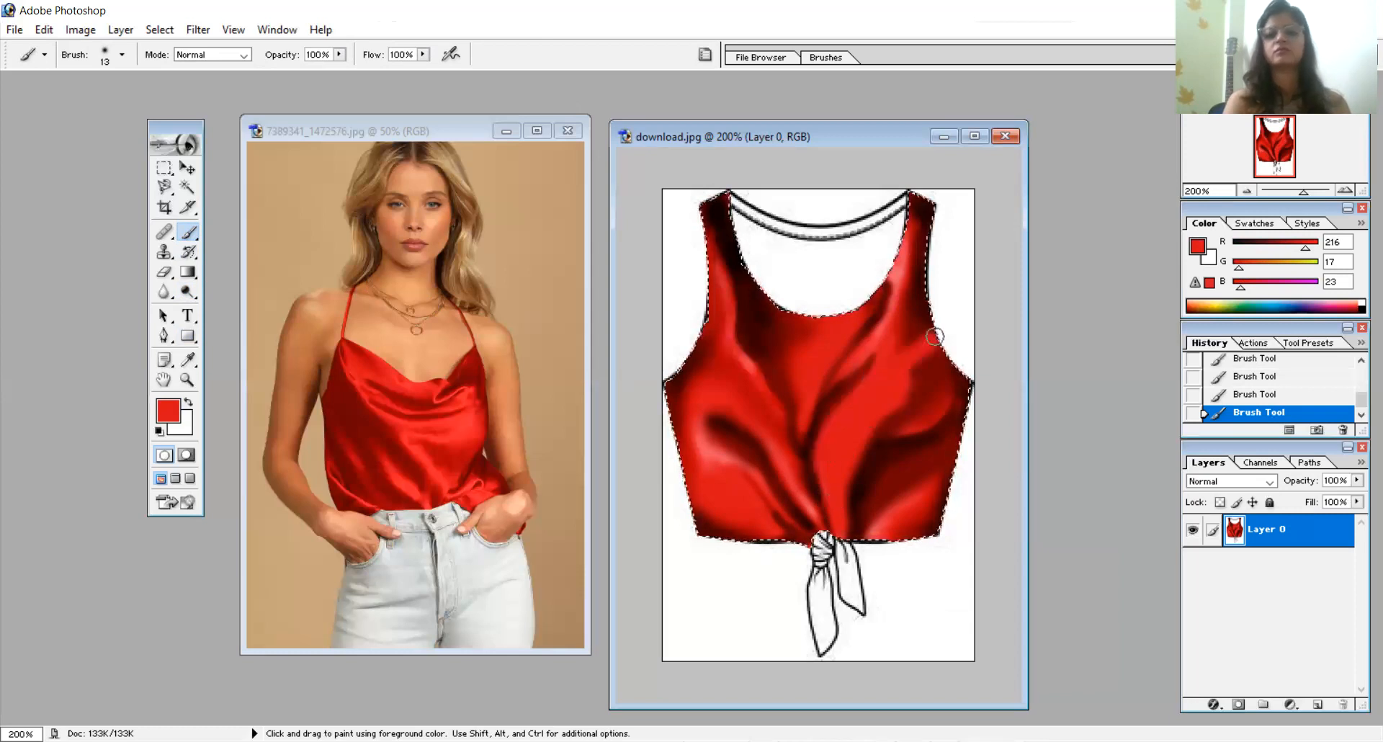
pyautogui.hotkey('ctrl', 'z')
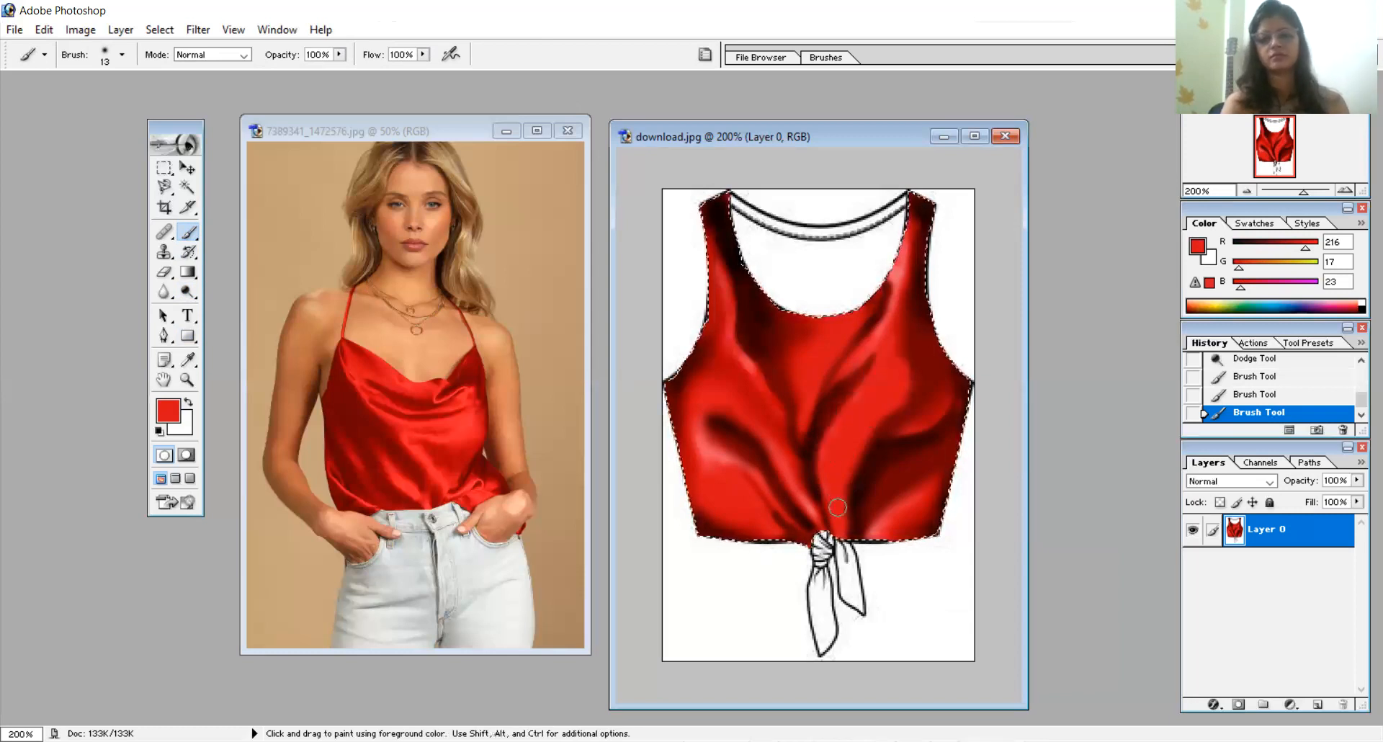
pyautogui.moveTo(874, 378); pyautogui.dragTo(886, 361)
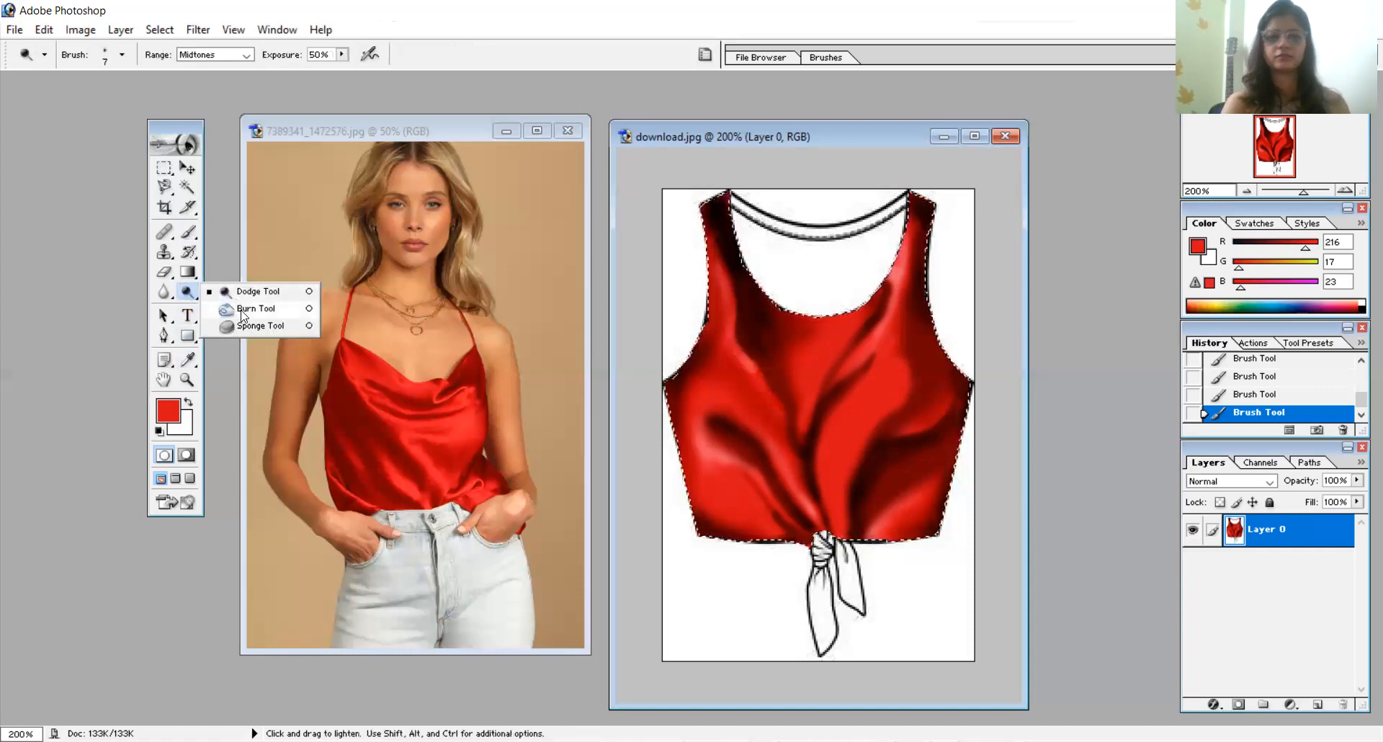
# Burn shadows along the folds between the right chest and the knot with an 11 px brush at 50% exposure
pyautogui.click(241, 315)
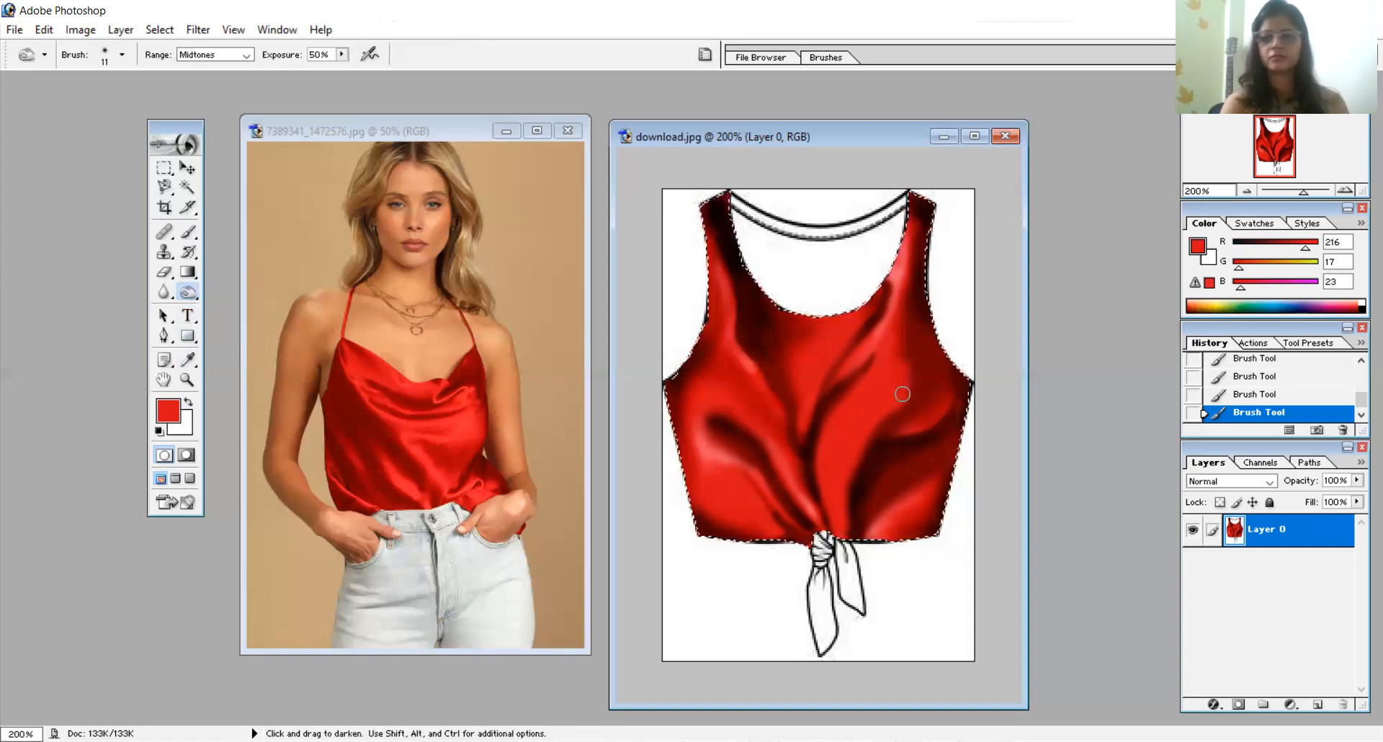
pyautogui.moveTo(903, 363); pyautogui.dragTo(904, 369)
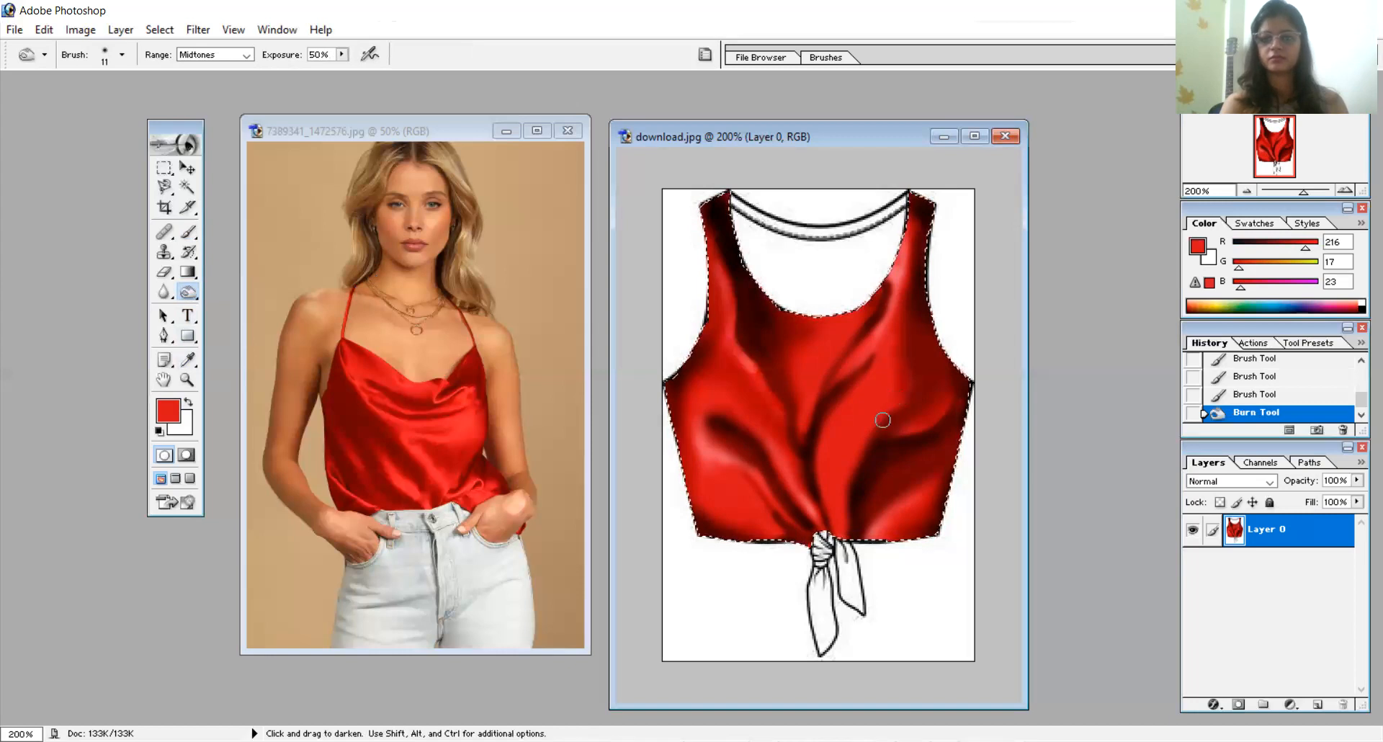
pyautogui.moveTo(860, 460); pyautogui.dragTo(834, 539)
pyautogui.moveTo(872, 429); pyautogui.dragTo(893, 404)
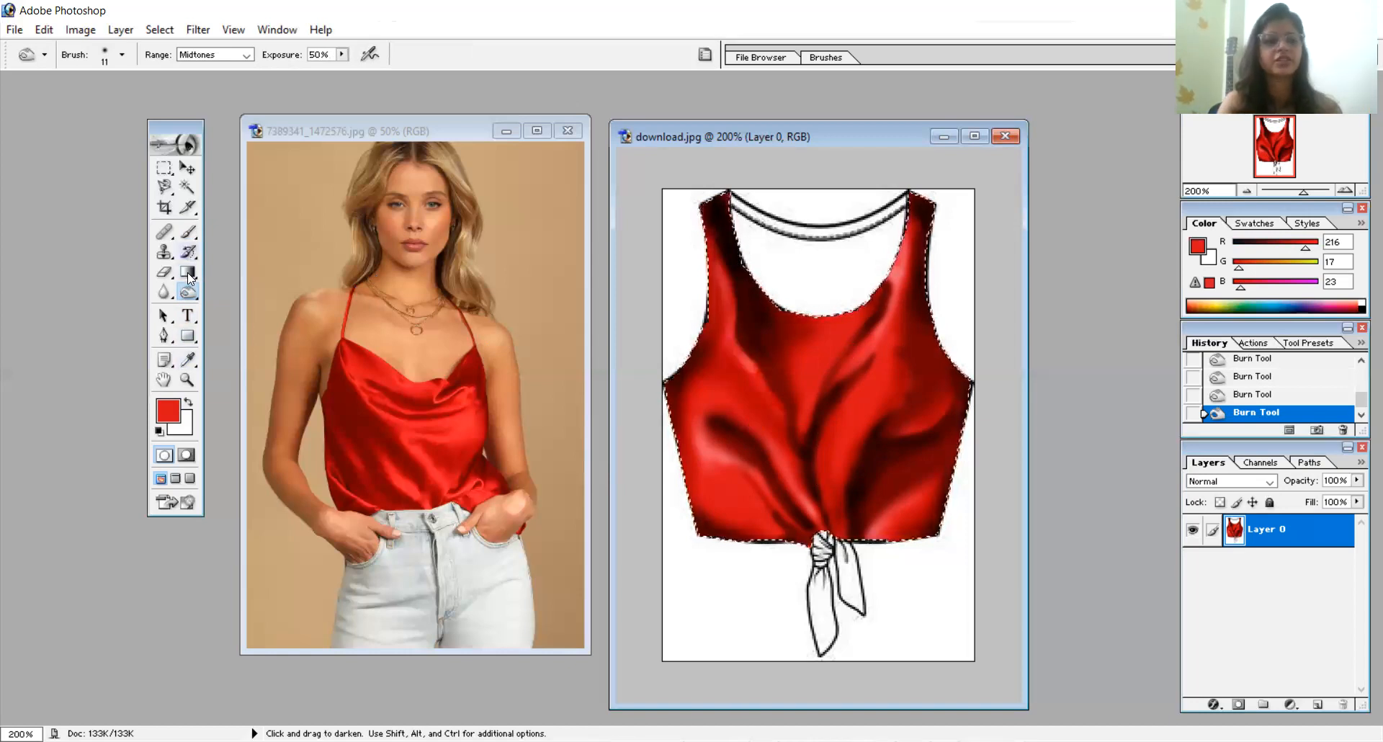
# Paint bright red over the pale patches on the left side of the top with the 13 px brush
pyautogui.click(185, 238)
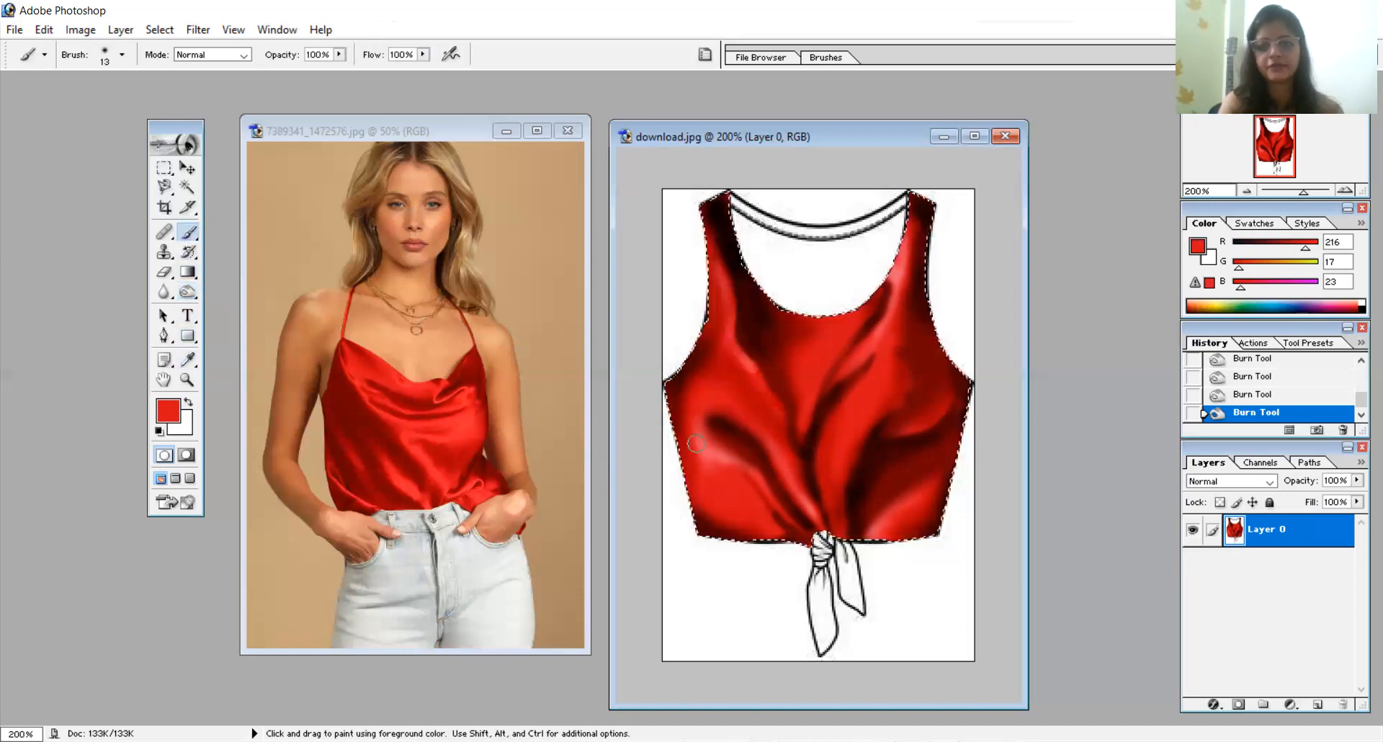
pyautogui.moveTo(690, 441)
pyautogui.mouseDown()
pyautogui.moveTo(725, 467)
pyautogui.moveTo(731, 499)
pyautogui.mouseUp()
pyautogui.hotkey('ctrl', 'z')
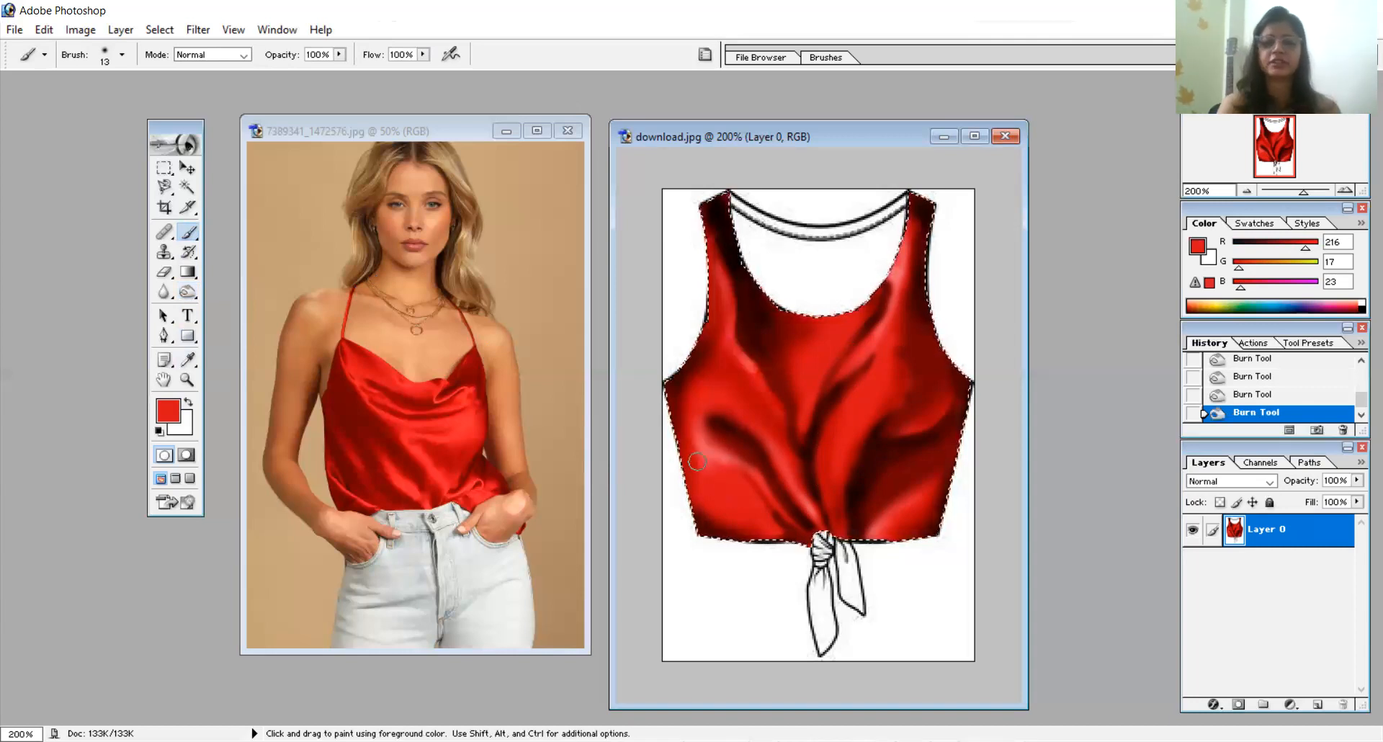
pyautogui.moveTo(702, 438)
pyautogui.mouseDown()
pyautogui.moveTo(724, 455)
pyautogui.moveTo(684, 494)
pyautogui.moveTo(671, 389)
pyautogui.mouseUp()
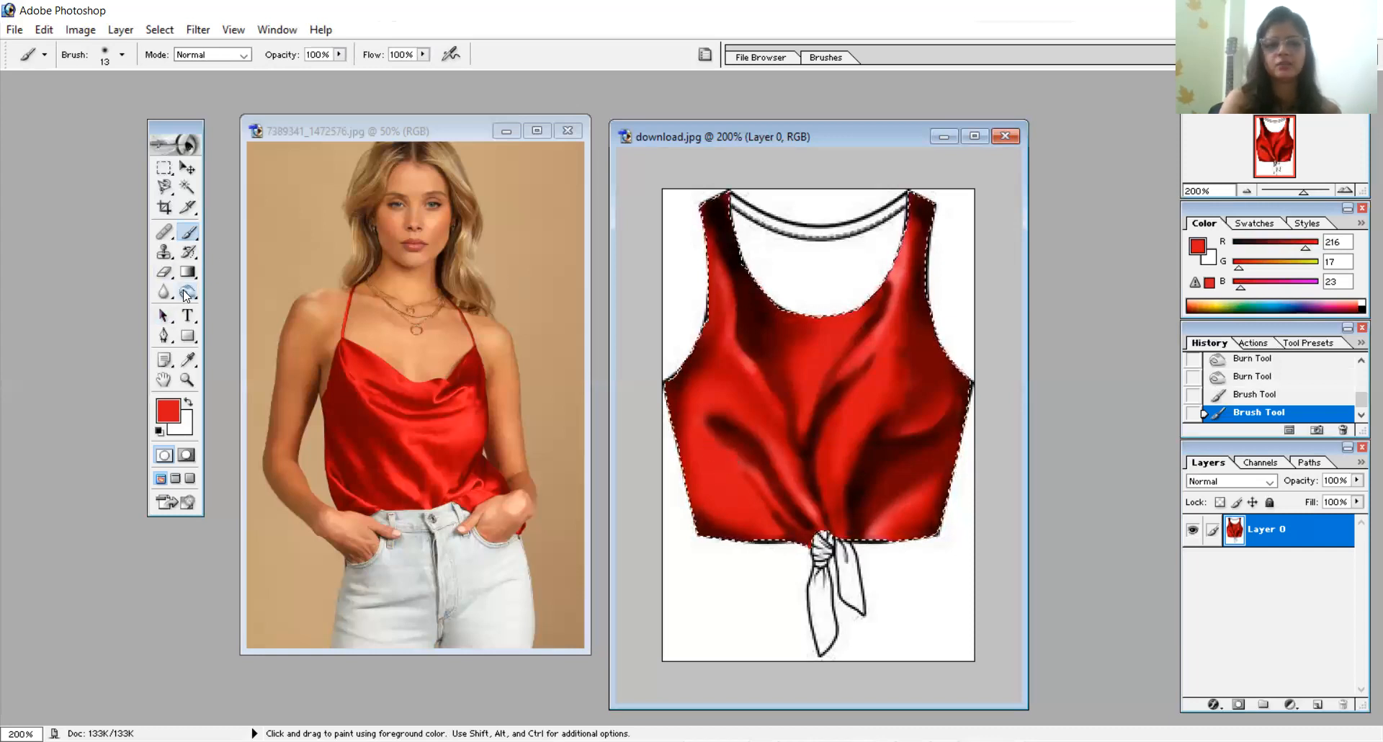
# Burn the lower left fold with an 11 px brush and dodge thin highlights on that fold and the lower left hem with a 7 px brush
pyautogui.click(188, 291)
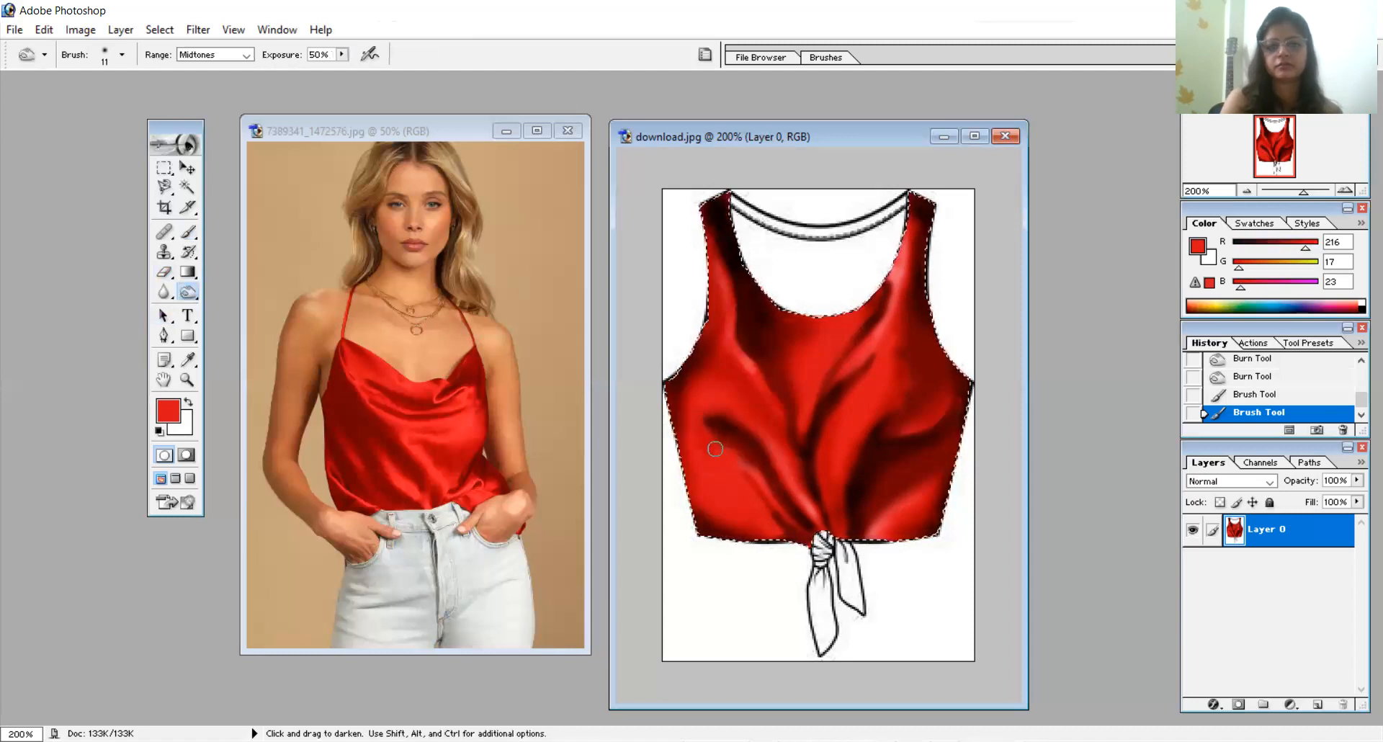
pyautogui.moveTo(715, 435); pyautogui.dragTo(776, 501)
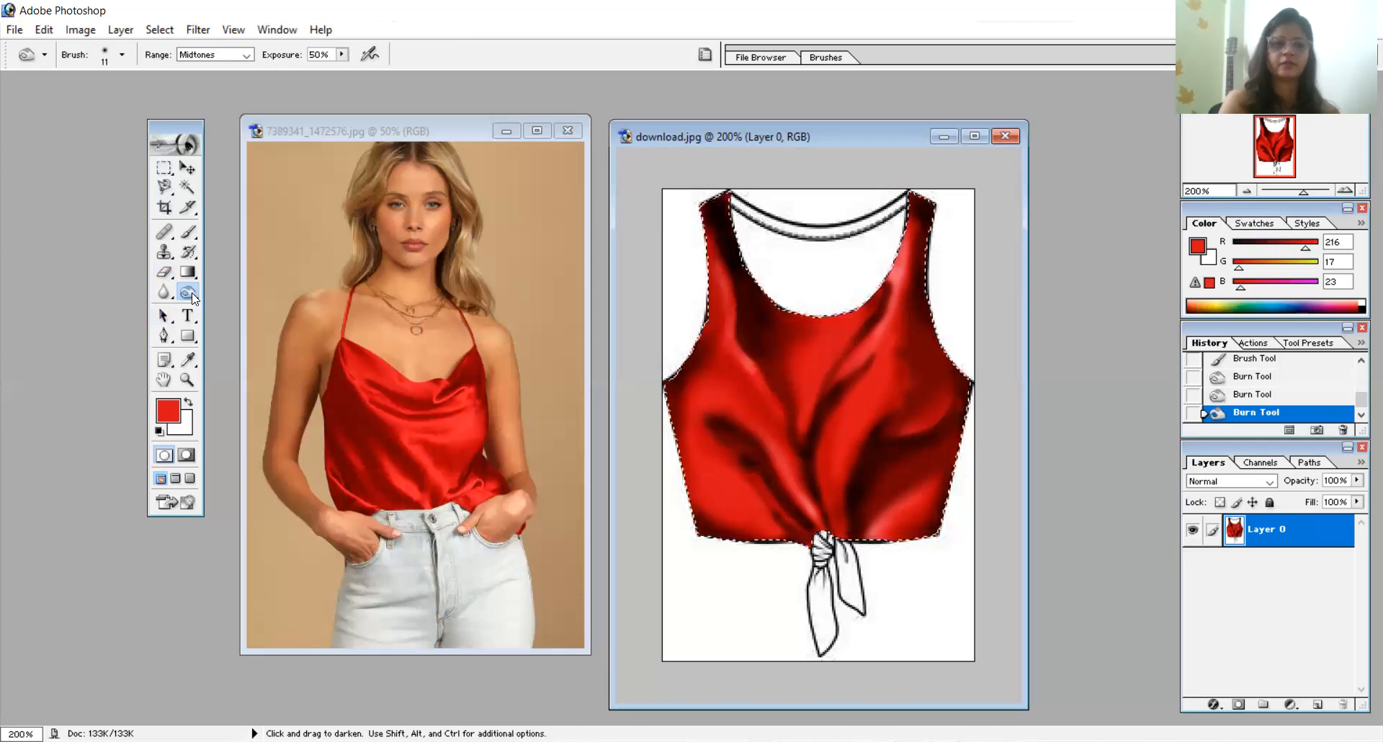
pyautogui.click(191, 293)
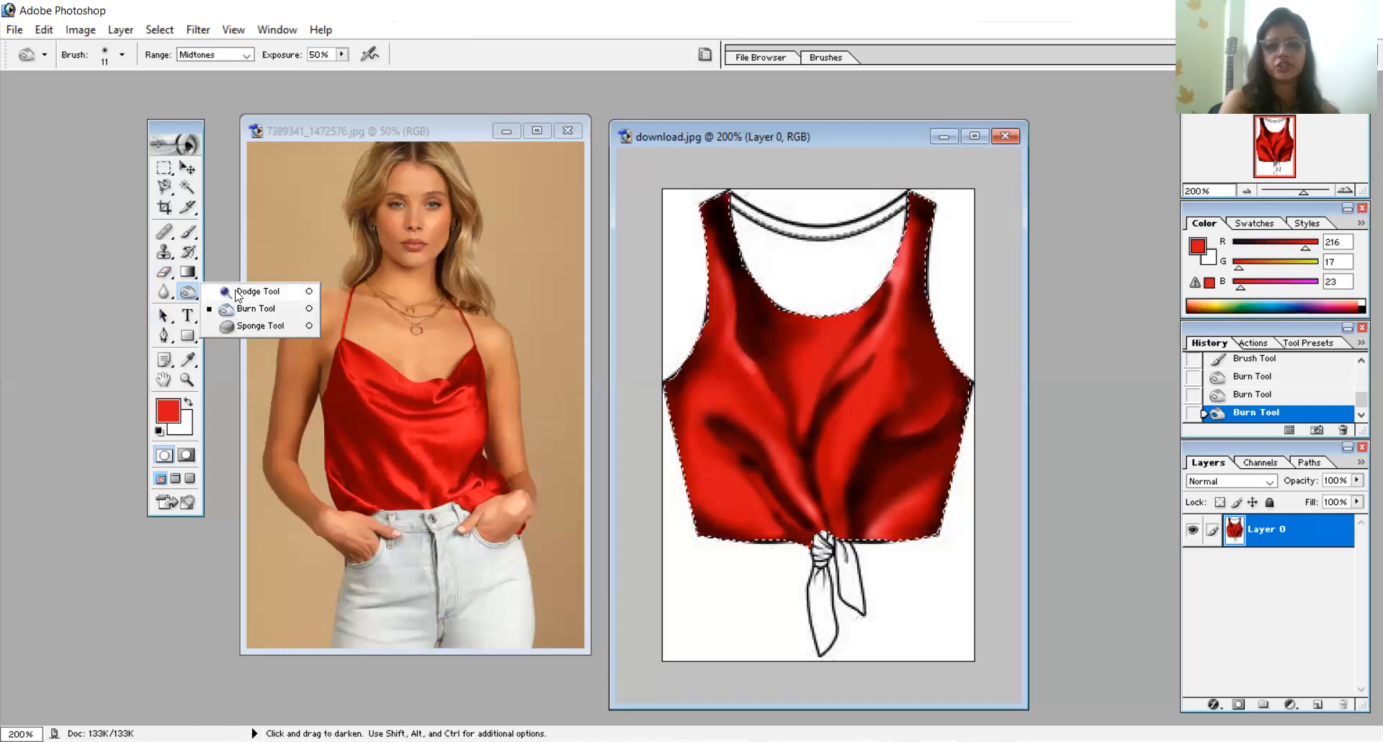
pyautogui.click(245, 291)
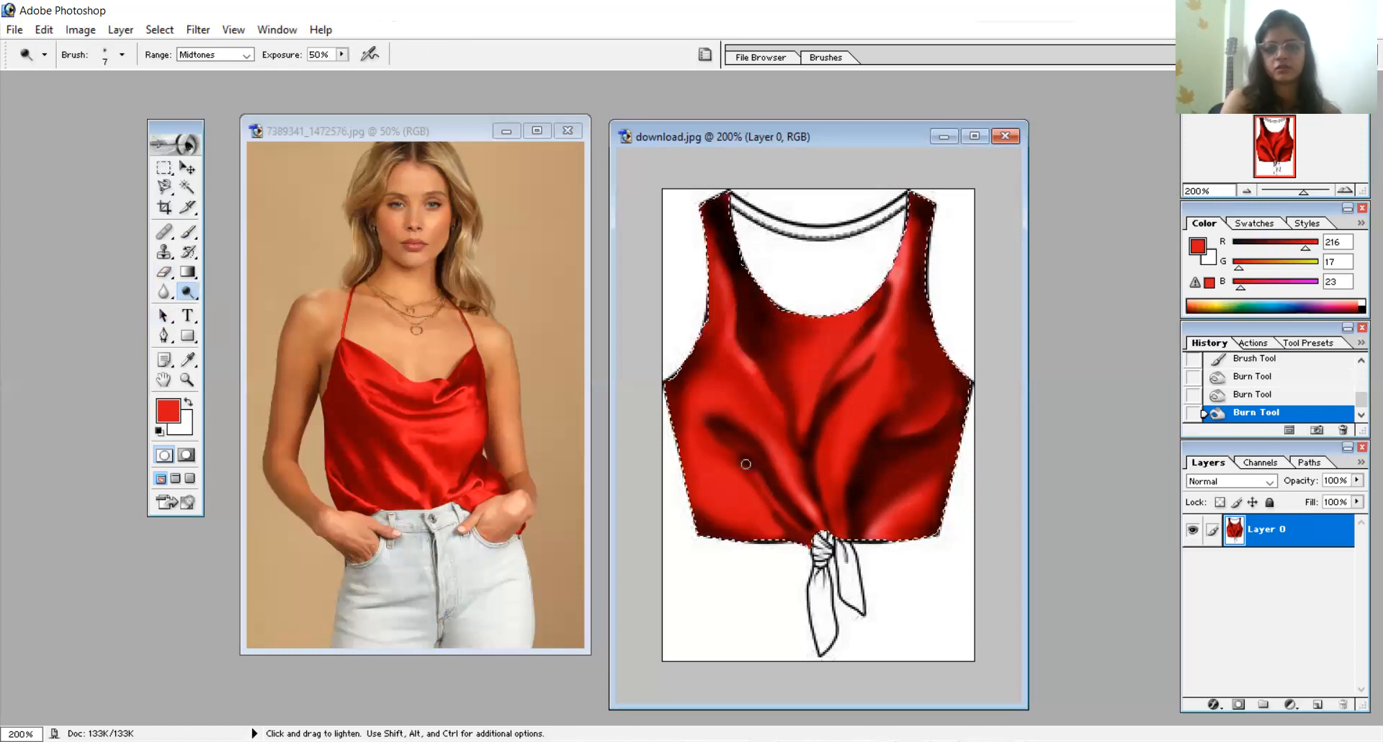
pyautogui.moveTo(754, 473)
pyautogui.mouseDown()
pyautogui.moveTo(721, 450)
pyautogui.moveTo(771, 490)
pyautogui.moveTo(737, 455)
pyautogui.moveTo(759, 491)
pyautogui.moveTo(753, 477)
pyautogui.moveTo(780, 487)
pyautogui.moveTo(749, 462)
pyautogui.moveTo(770, 500)
pyautogui.moveTo(749, 476)
pyautogui.mouseUp()
pyautogui.hotkey('ctrl', 'z')
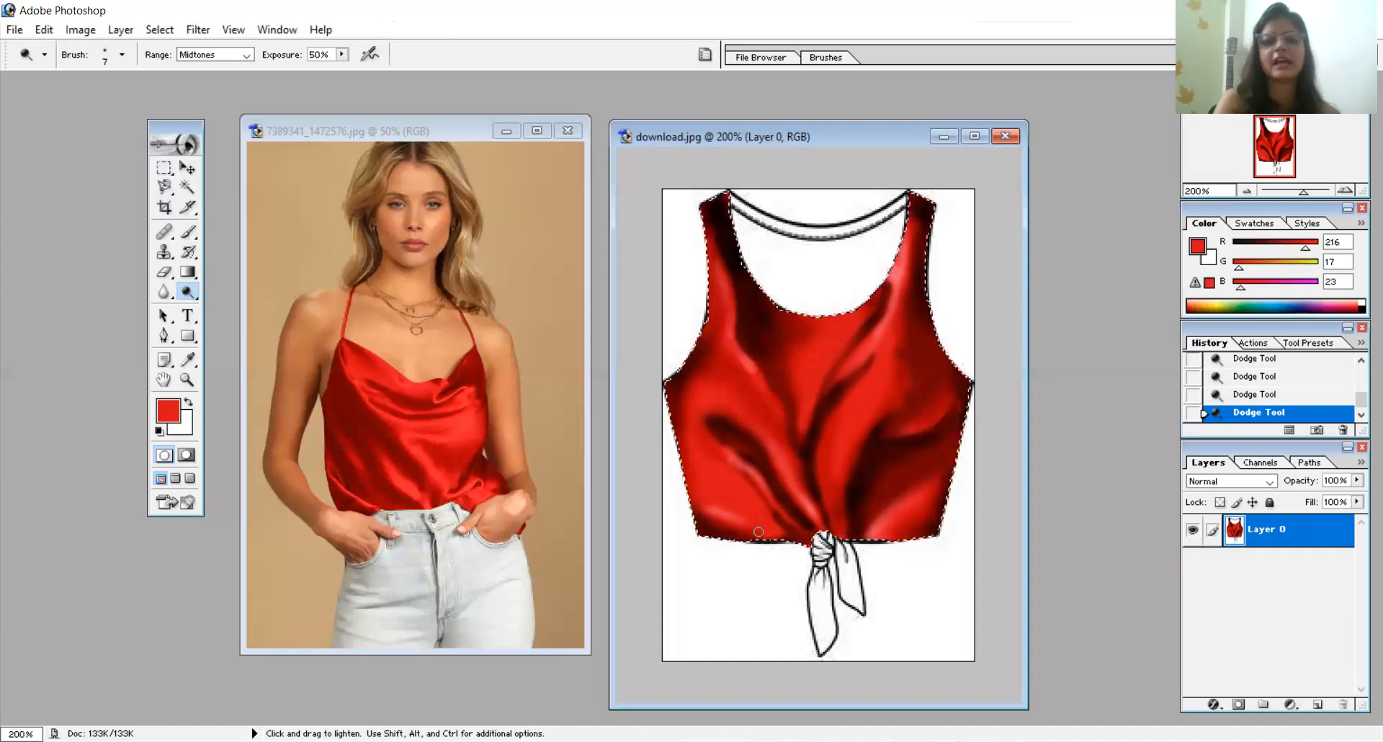
# Select the inner back area between the front neckline and the back collar with the Magnetic Lasso
pyautogui.click(165, 189)
pyautogui.click(769, 287)
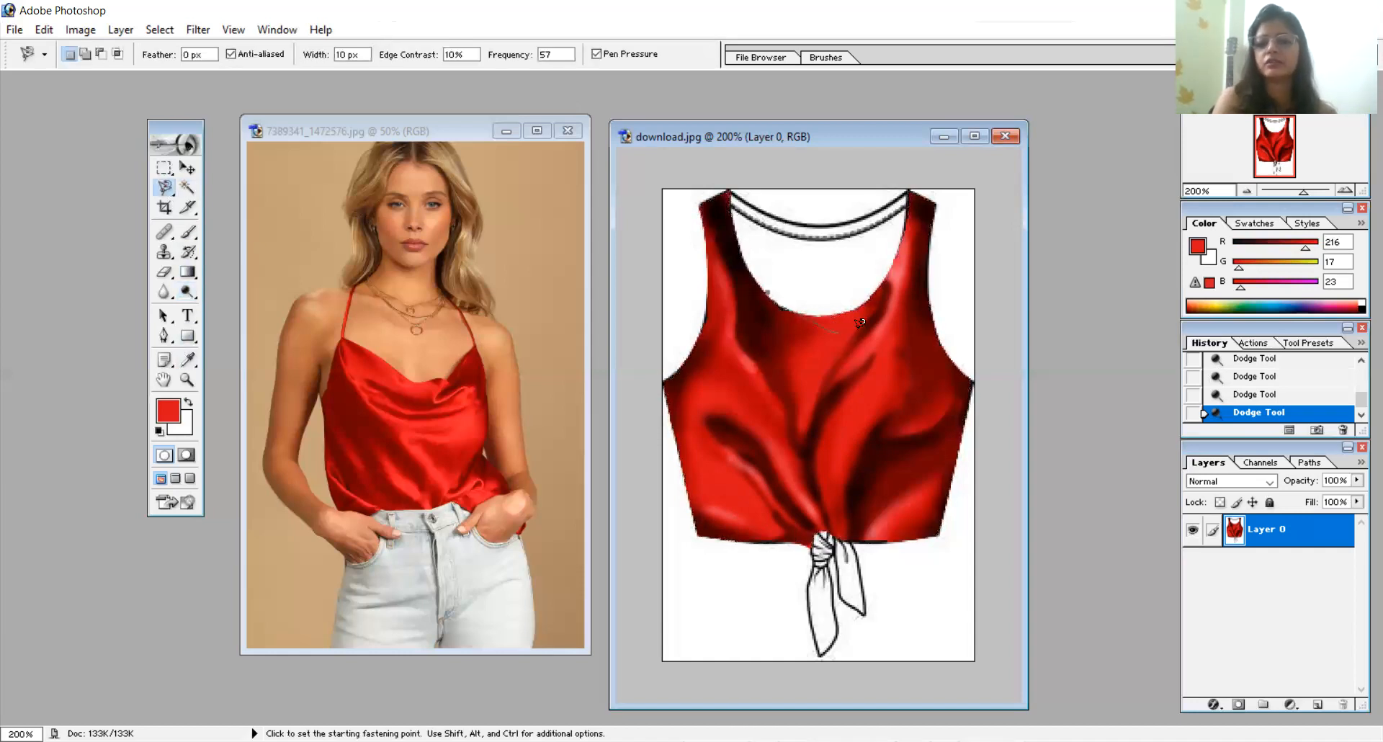
pyautogui.doubleClick(921, 212)
pyautogui.click(908, 191)
pyautogui.click(838, 214)
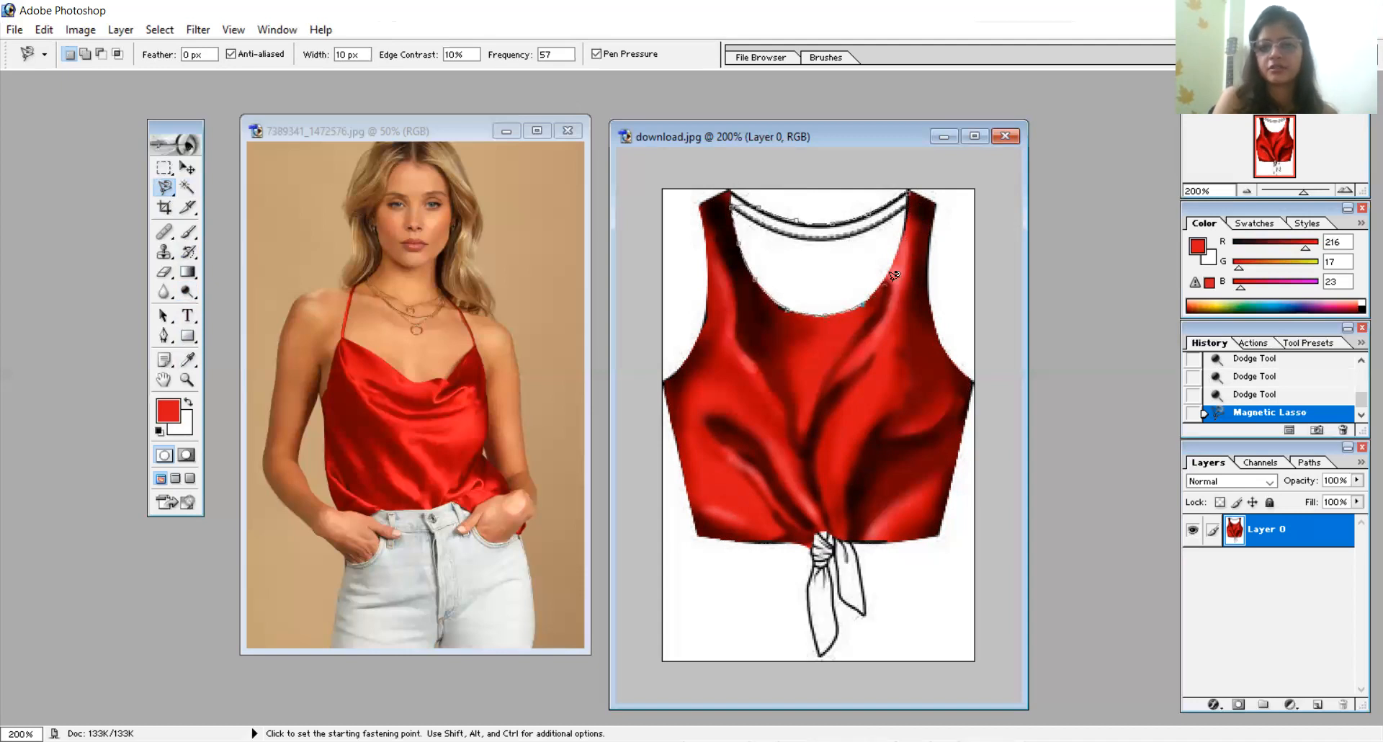
pyautogui.click(911, 188)
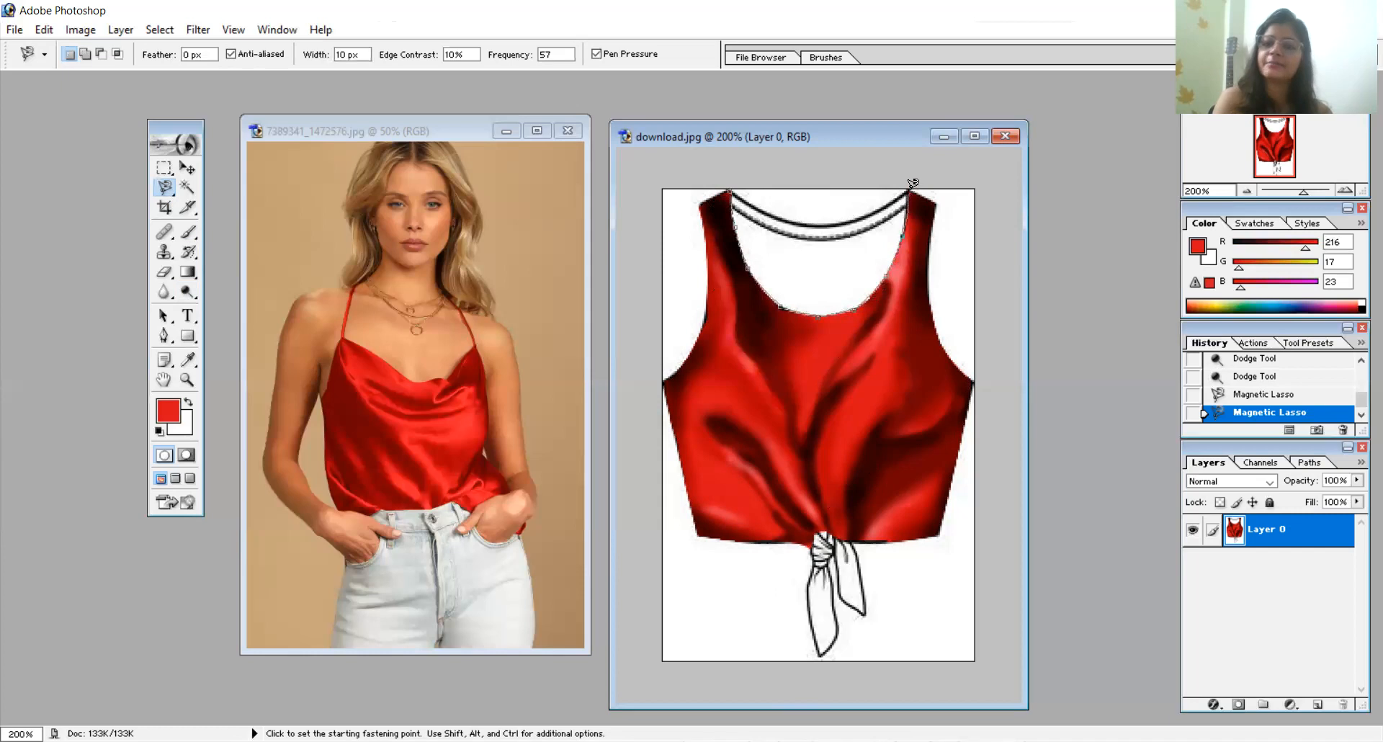
pyautogui.click(731, 185)
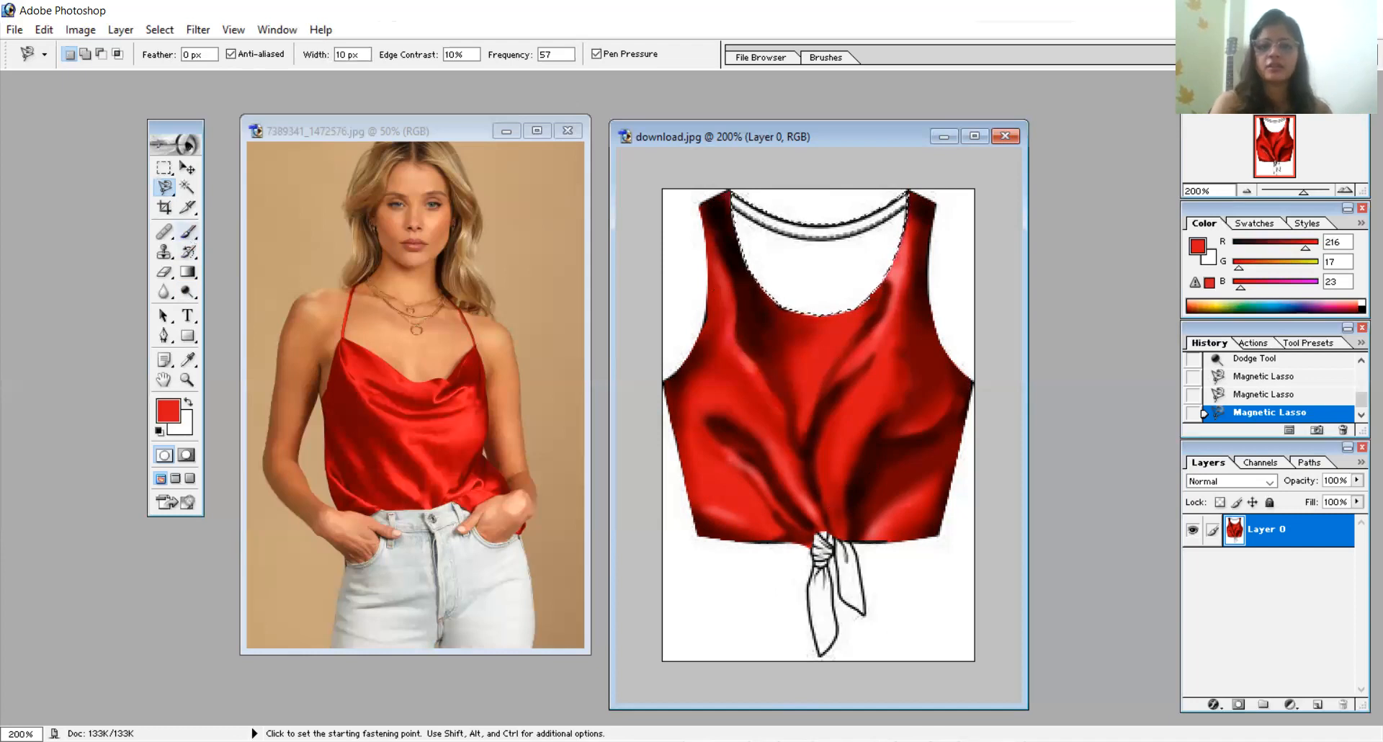
# Paint the selected inner back area solid bright red with a 167 px brush
pyautogui.click(188, 231)
pyautogui.rightClick(839, 275)
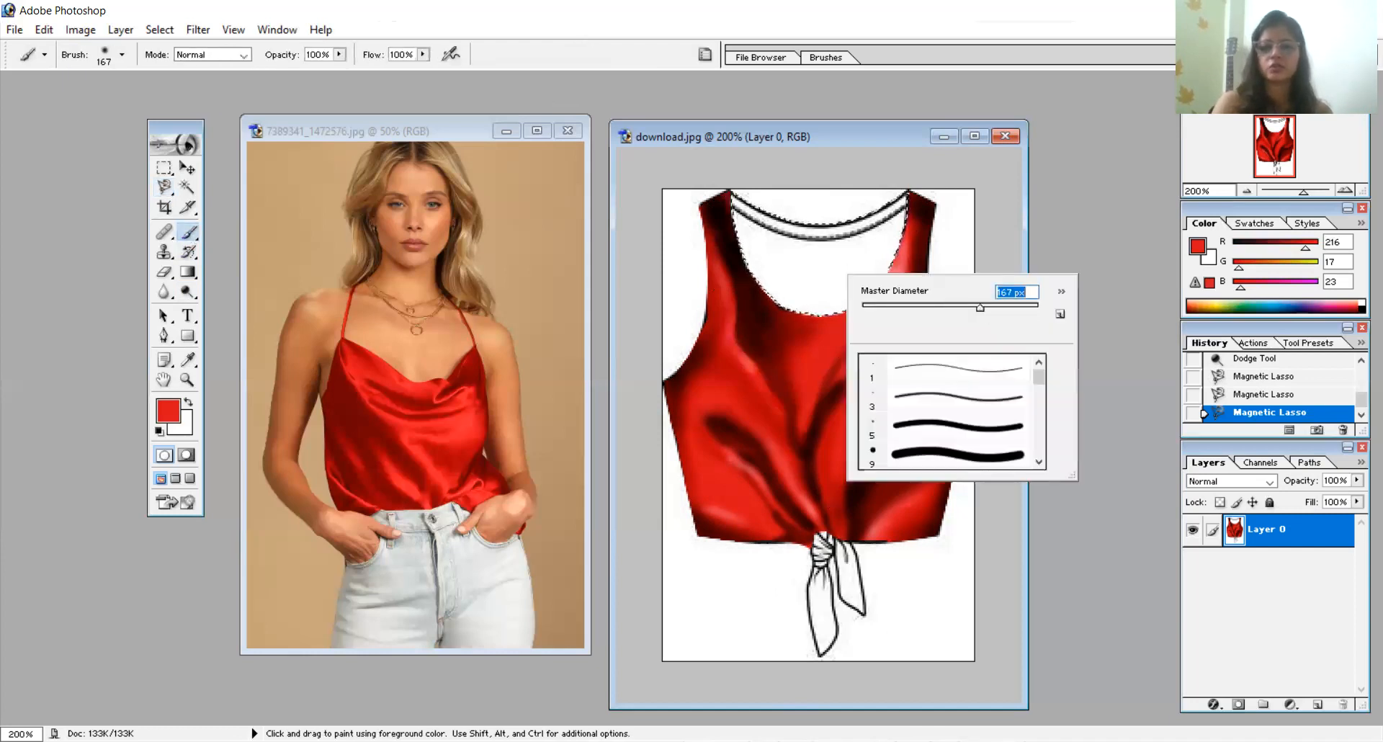
pyautogui.moveTo(818, 263)
pyautogui.mouseDown()
pyautogui.moveTo(771, 252)
pyautogui.moveTo(856, 259)
pyautogui.mouseUp()
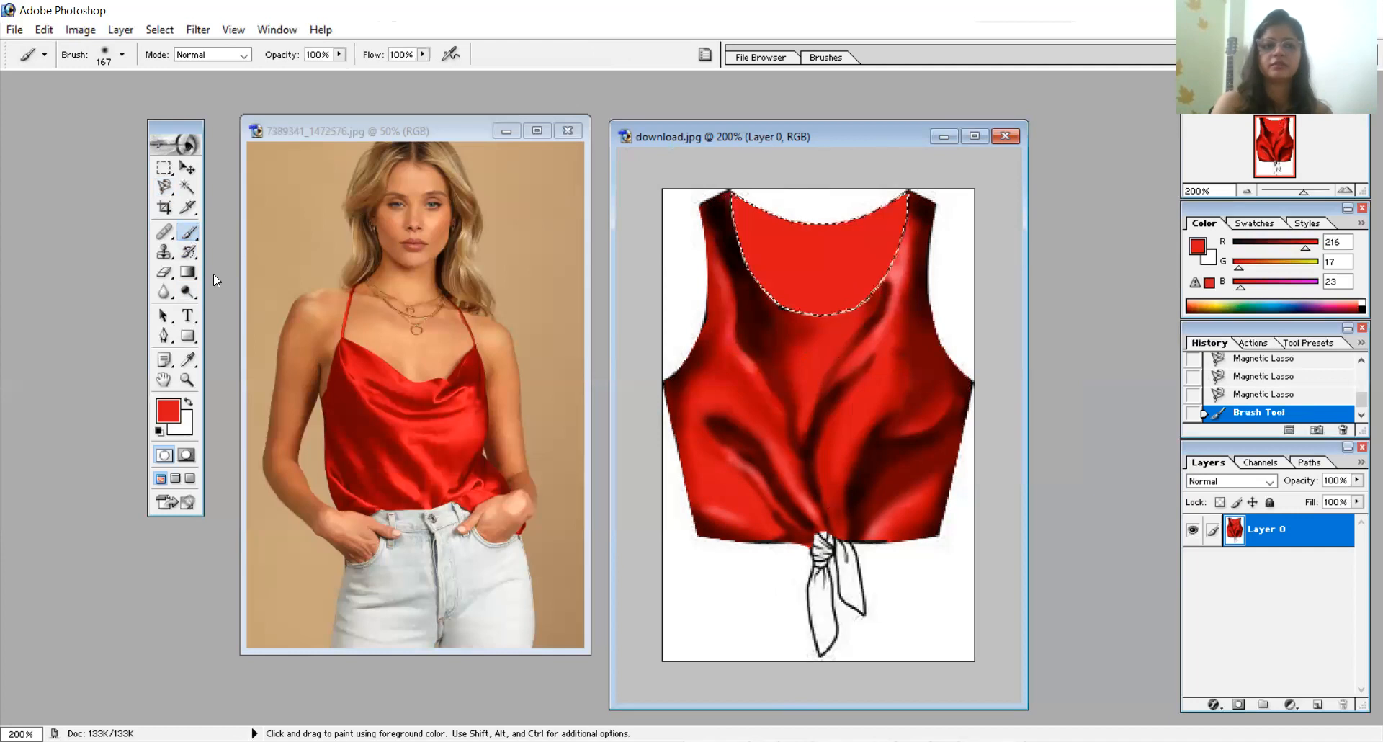
# Burn shadows around the edges of the inner back area with an 11 px brush at 50% exposure
pyautogui.click(189, 292)
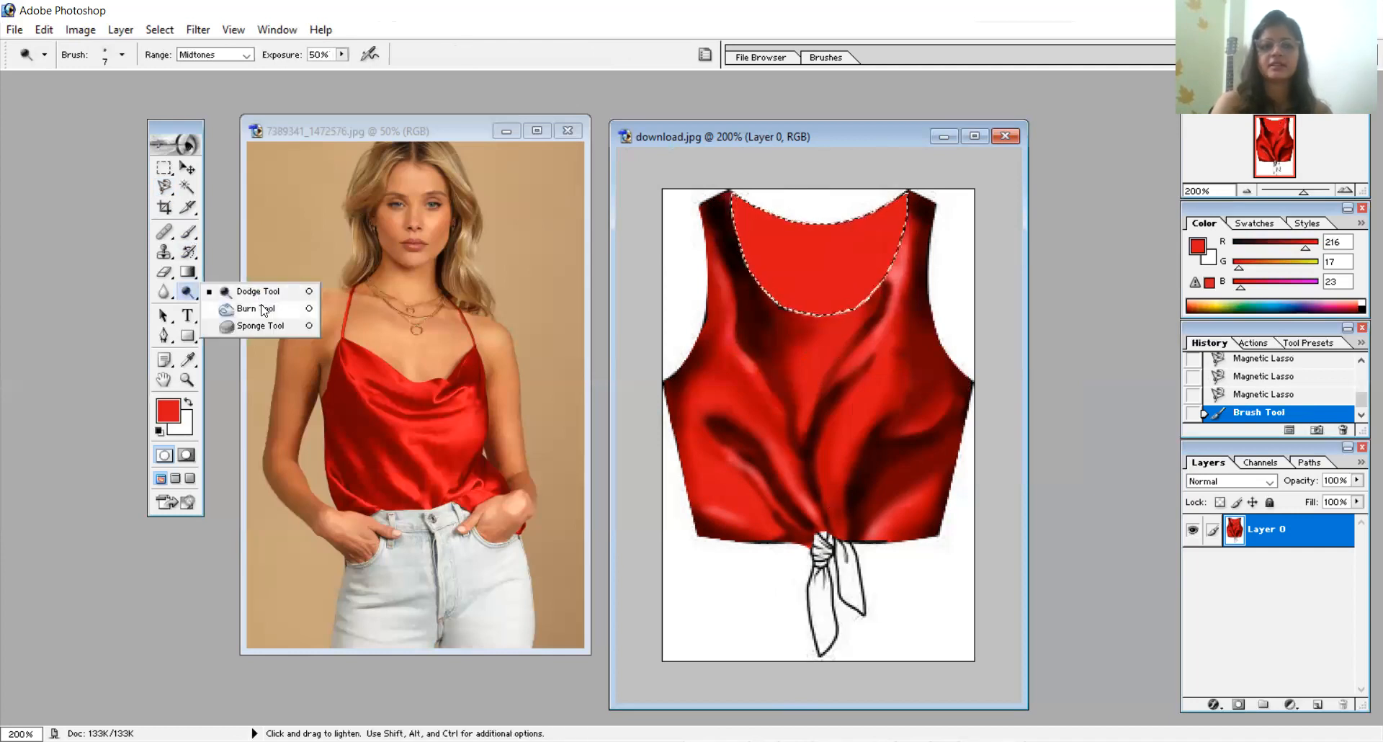
pyautogui.click(263, 310)
pyautogui.moveTo(763, 198)
pyautogui.mouseDown()
pyautogui.moveTo(733, 214)
pyautogui.moveTo(735, 195)
pyautogui.moveTo(765, 282)
pyautogui.moveTo(760, 270)
pyautogui.mouseUp()
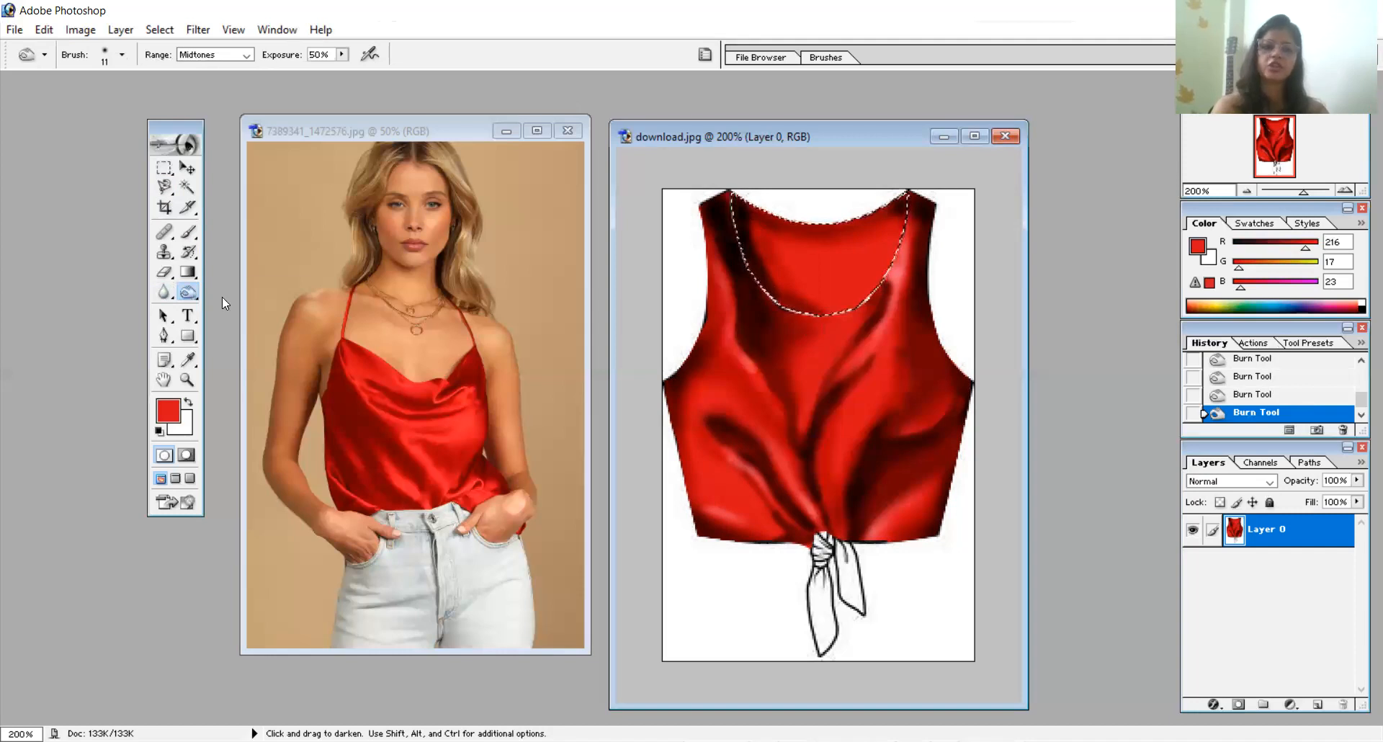
# Dodge soft highlights on the inner back area with a 24 px brush at 50% exposure
pyautogui.rightClick(188, 292)
pyautogui.click(224, 294)
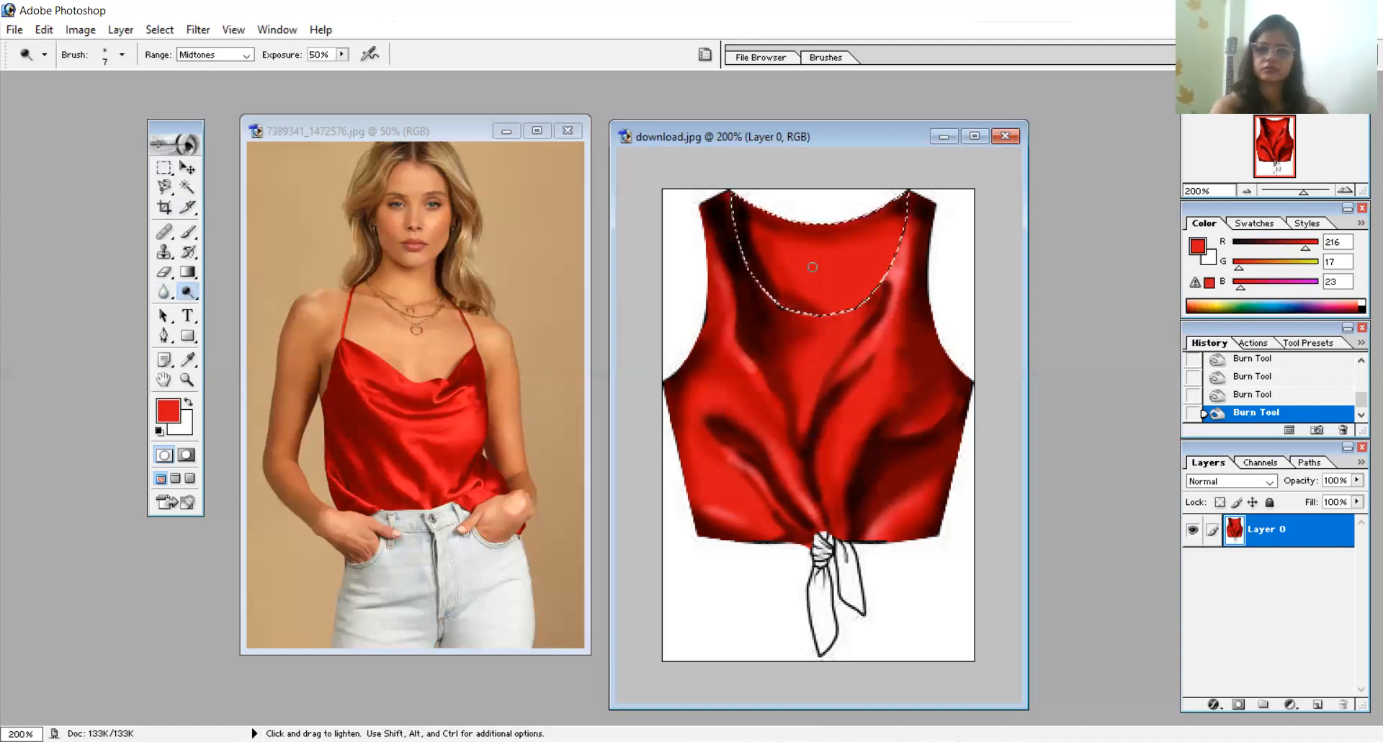
pyautogui.rightClick(812, 267)
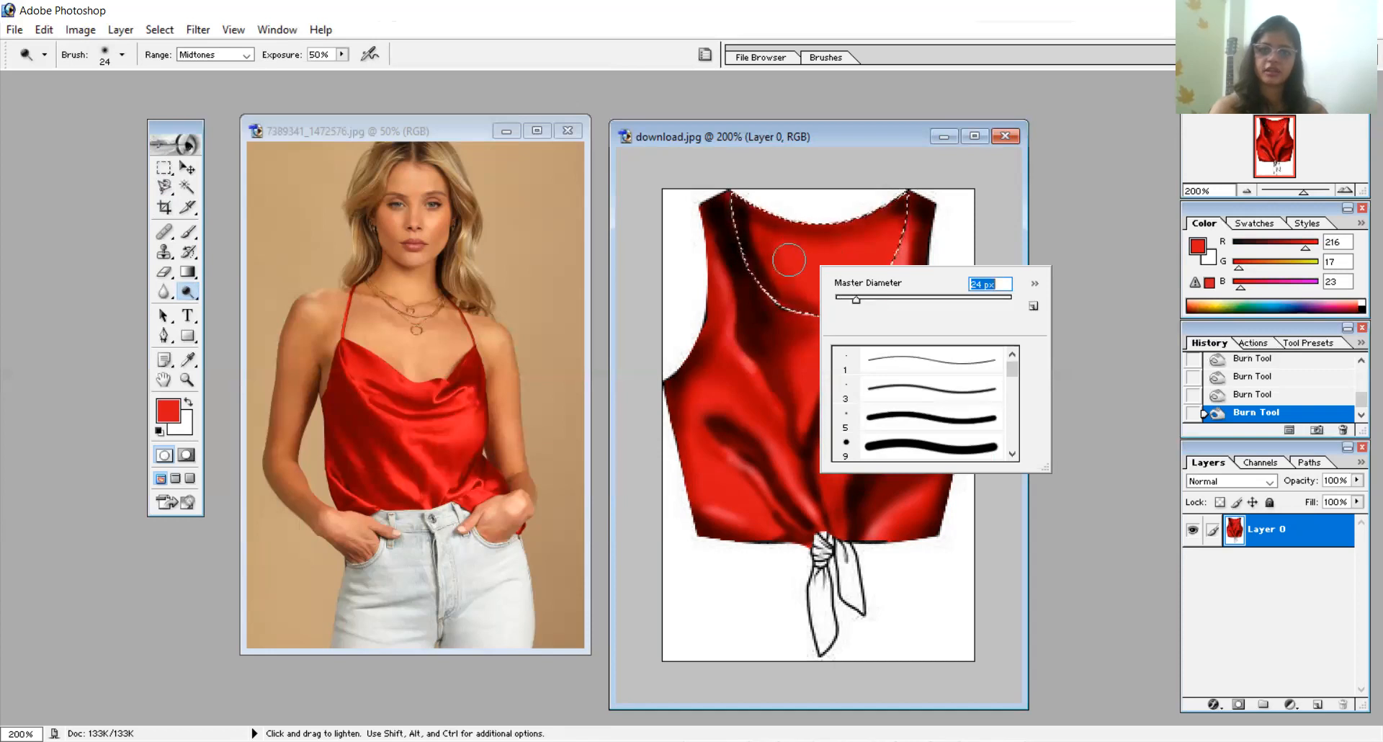
pyautogui.press('Return')
pyautogui.moveTo(901, 223)
pyautogui.mouseDown()
pyautogui.moveTo(883, 252)
pyautogui.moveTo(905, 216)
pyautogui.mouseUp()
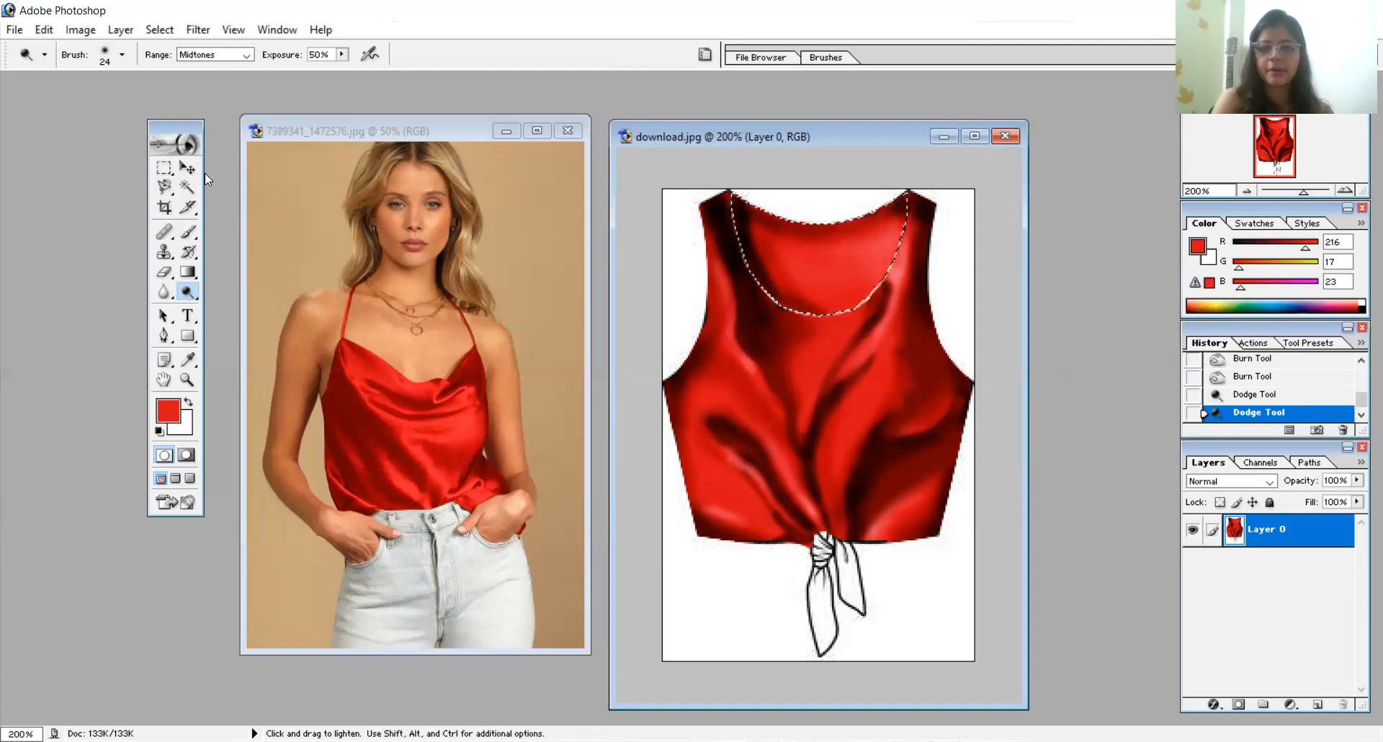
# Select the knot and its two hanging tails with the Magnetic Lasso and paint them bright red with the 167 px brush
pyautogui.click(165, 190)
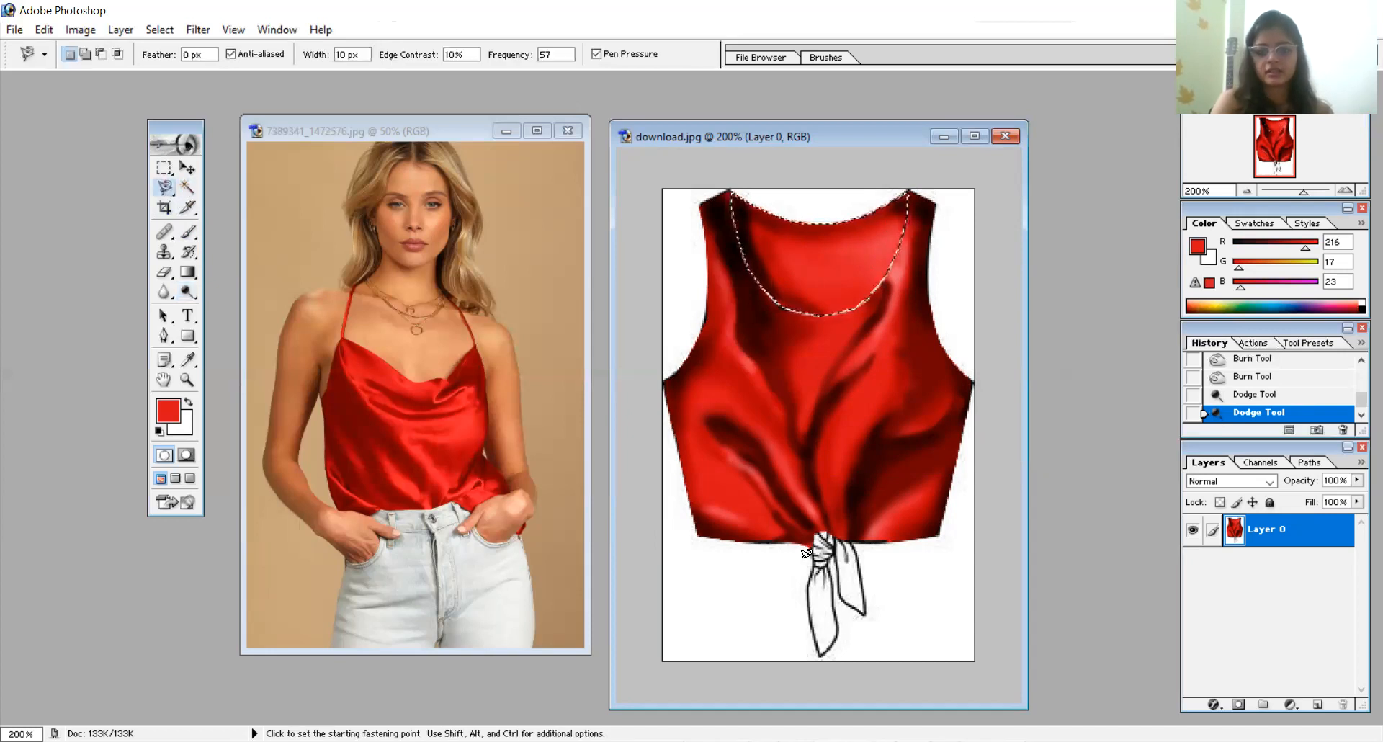
pyautogui.click(811, 542)
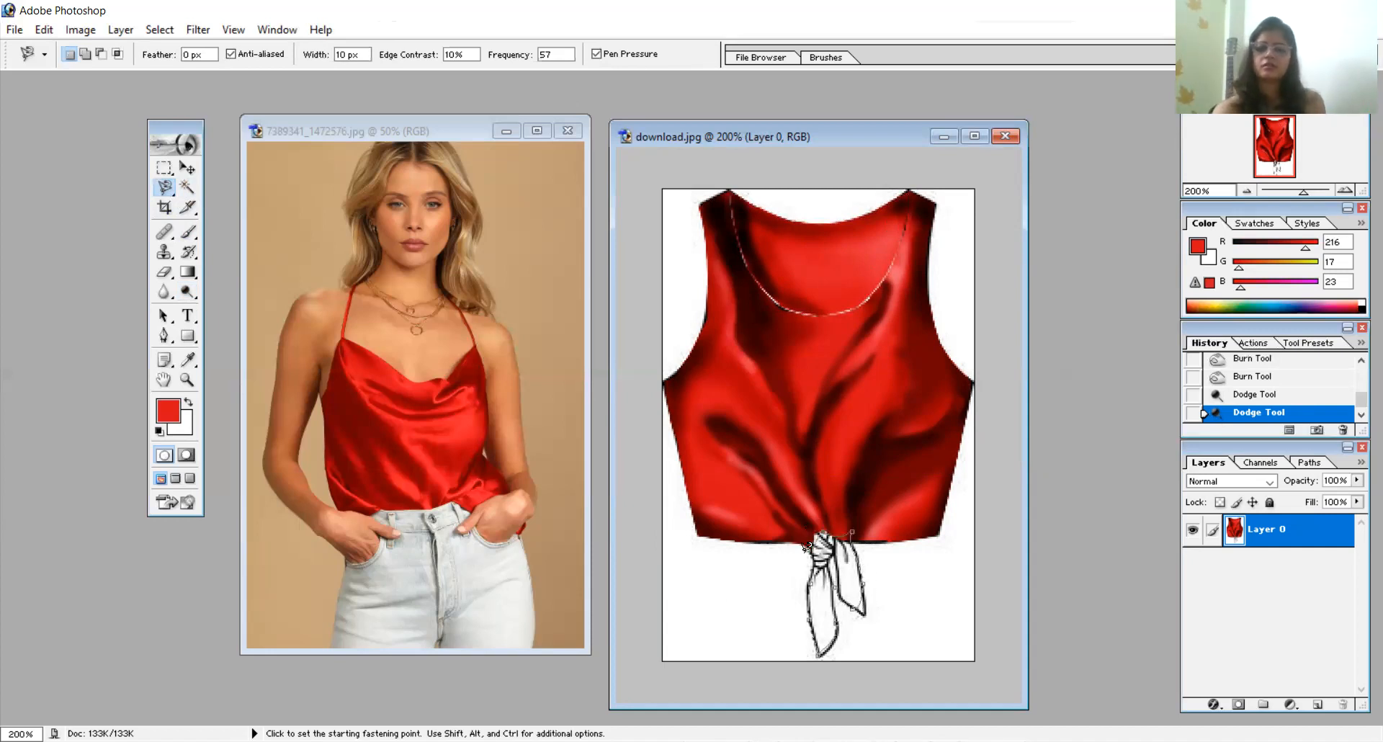
pyautogui.doubleClick(809, 594)
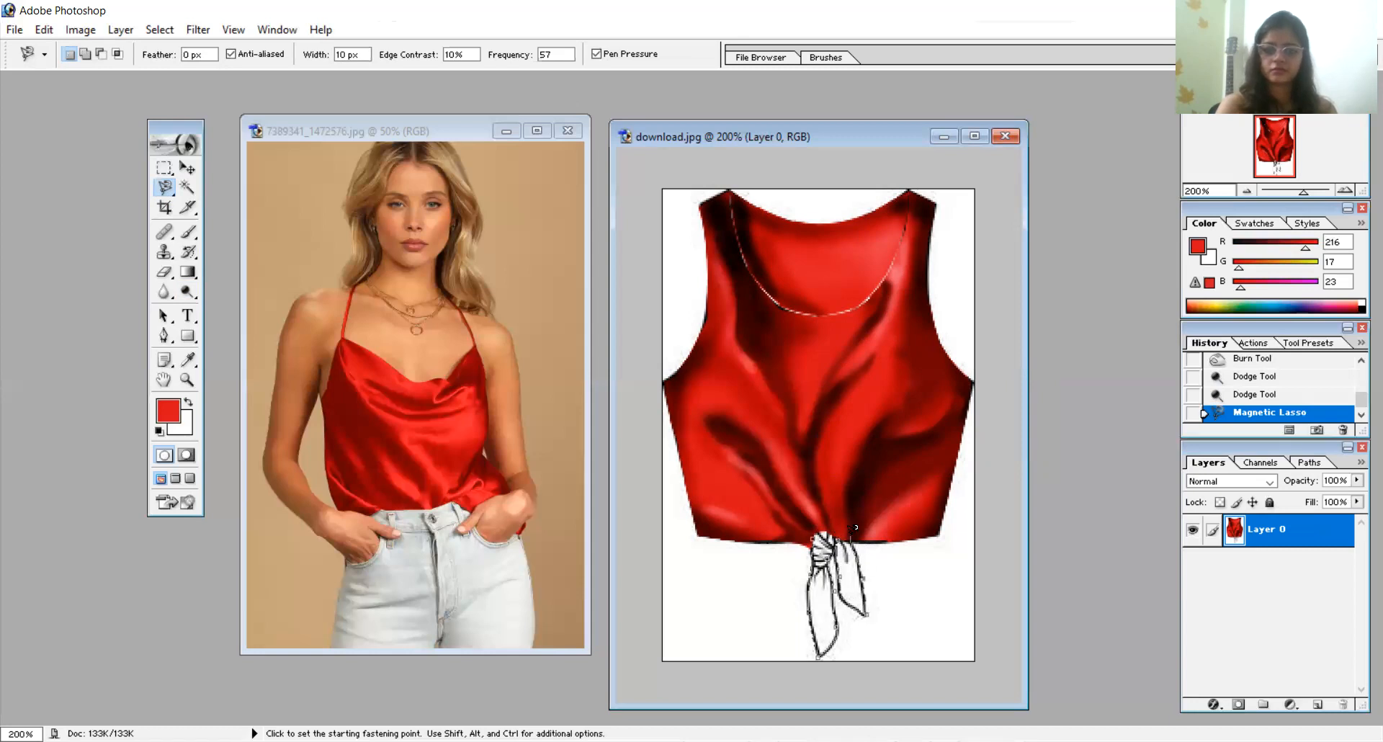
pyautogui.click(817, 530)
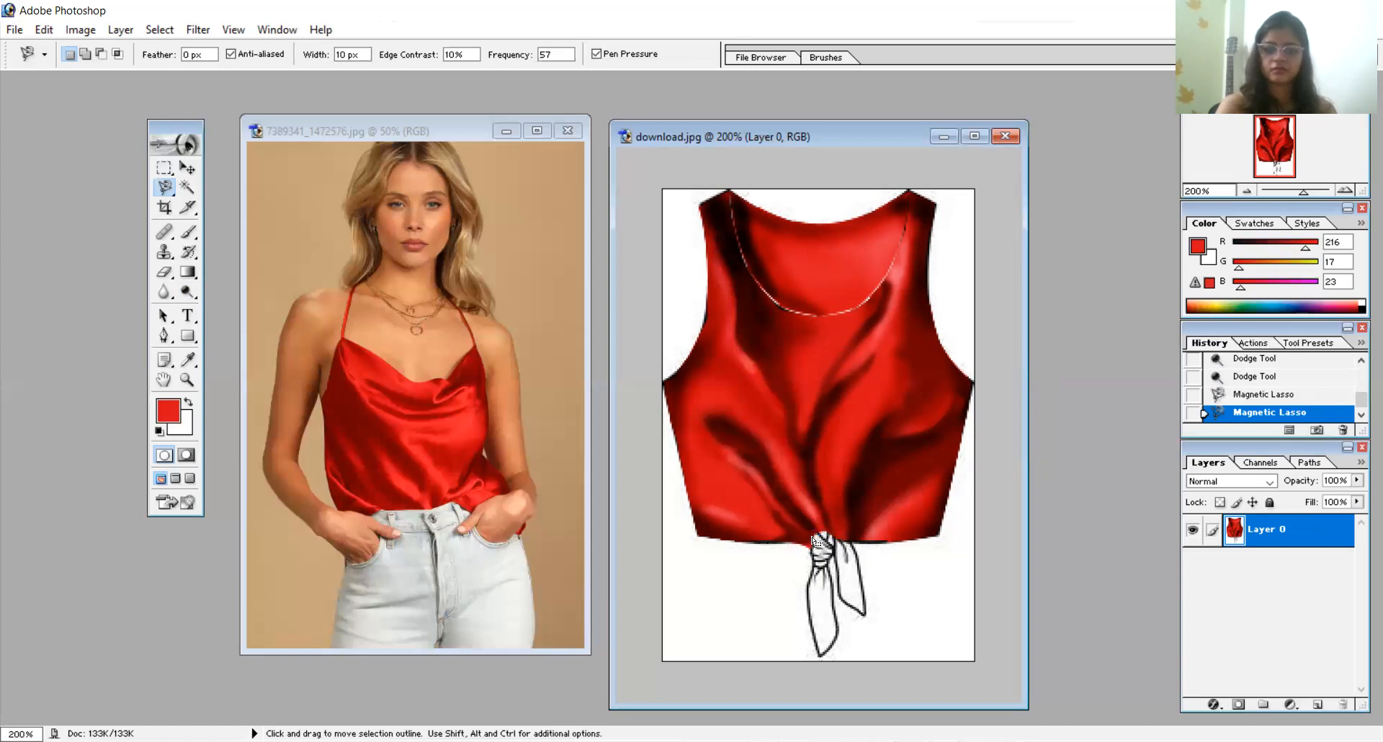
pyautogui.click(188, 231)
pyautogui.moveTo(828, 597); pyautogui.dragTo(818, 587)
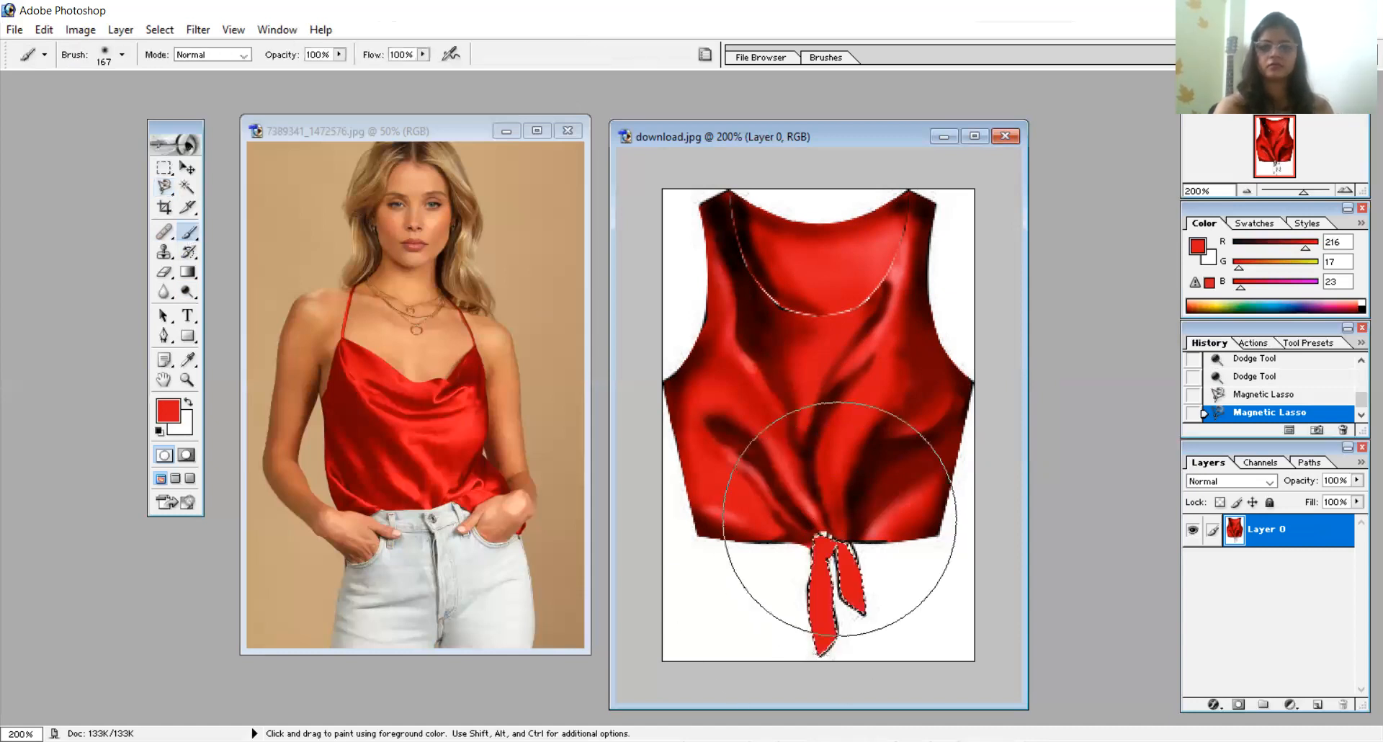
# Close the reference photo of the red satin top
pyautogui.click(567, 131)
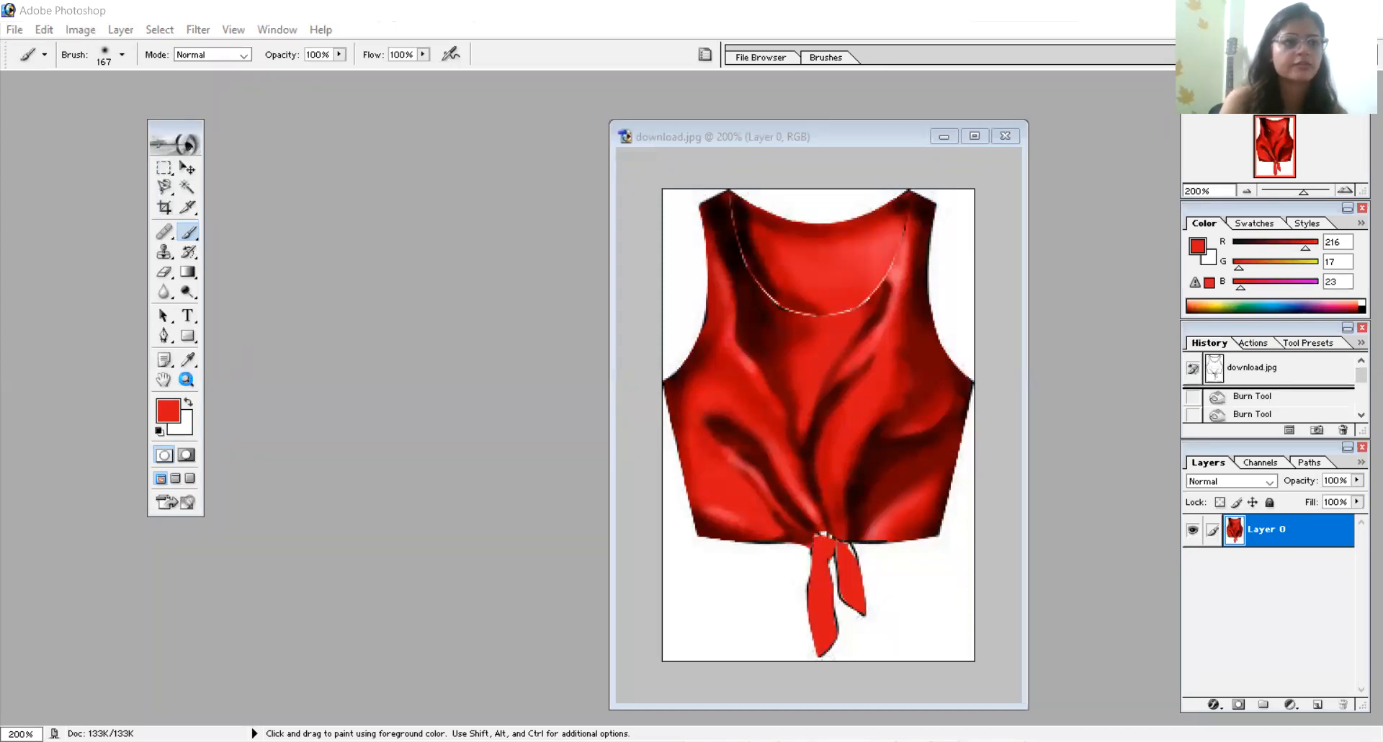
pyautogui.click(119, 105)
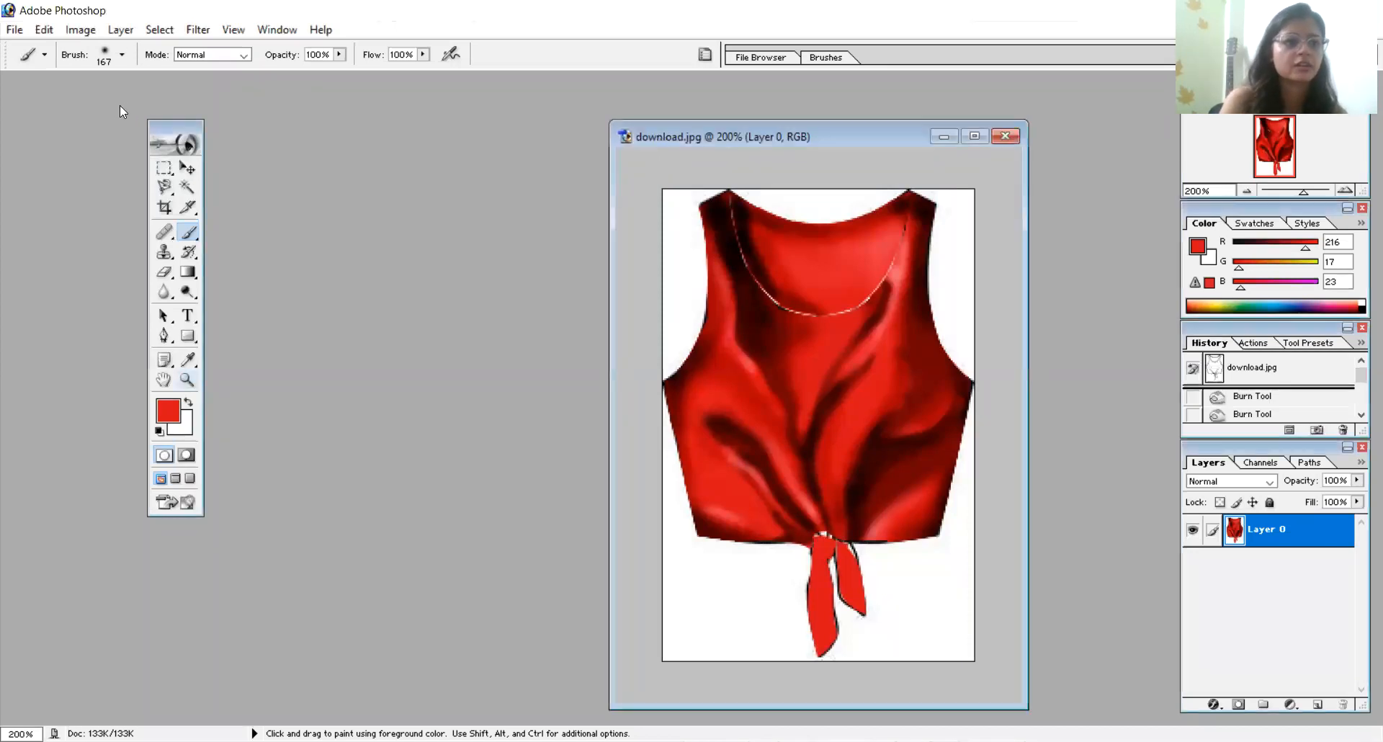
# Burn shadows on the upper part of the knot with a 5 px brush at 50% exposure
pyautogui.click(188, 379)
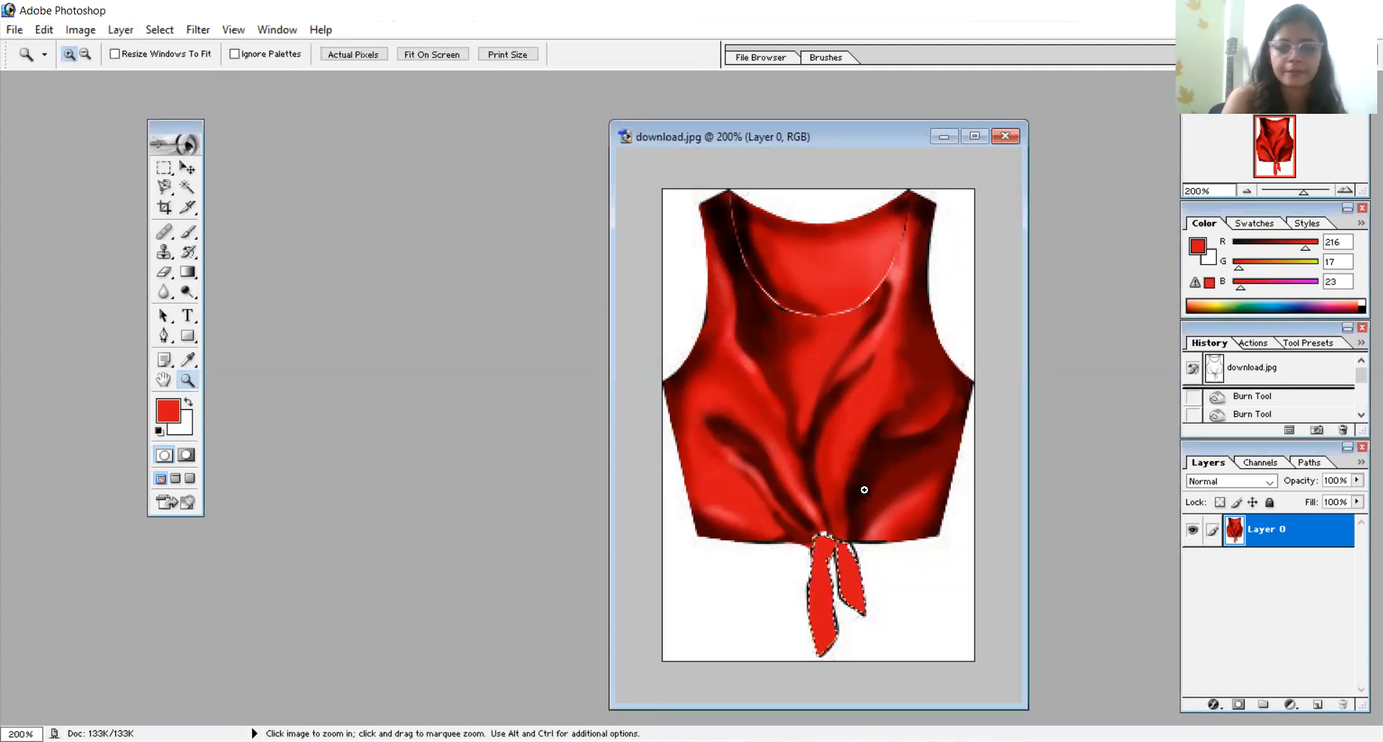
pyautogui.click(862, 673)
pyautogui.click(855, 693)
pyautogui.click(855, 695)
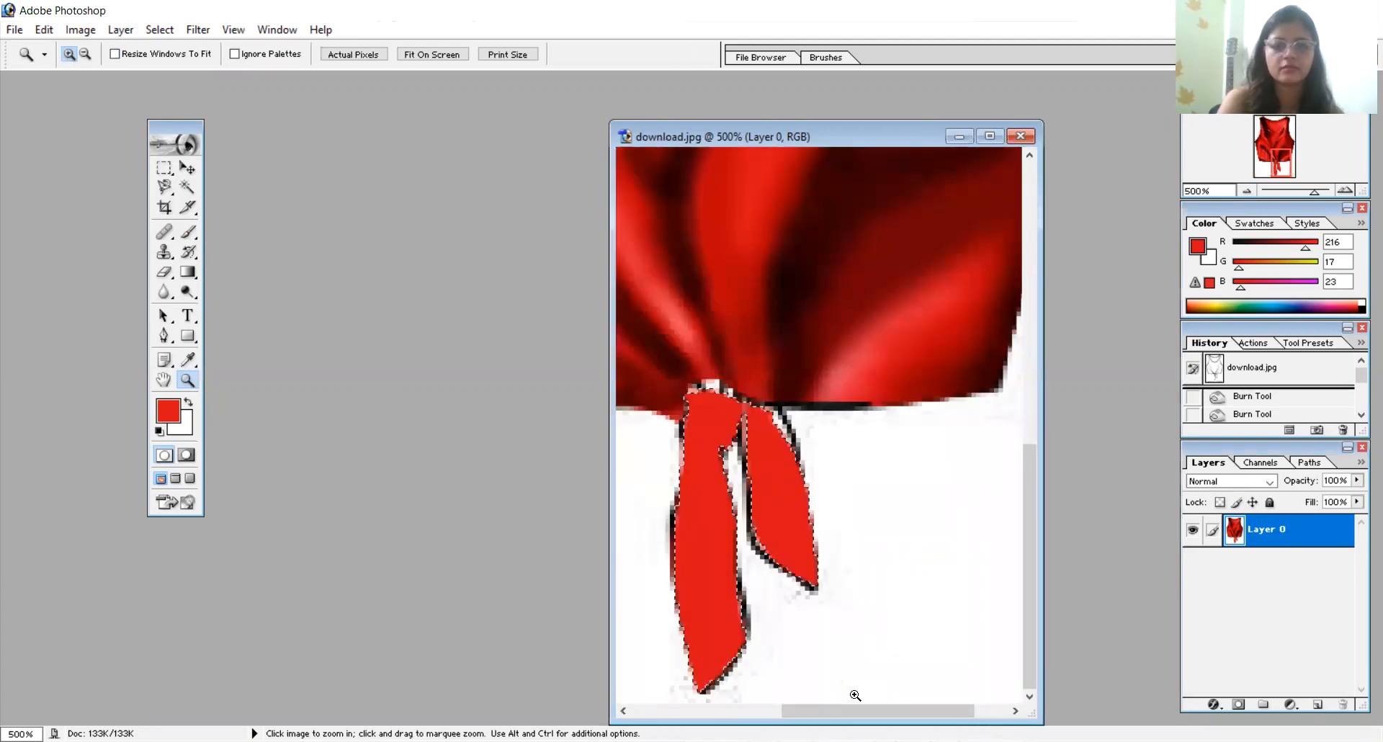
pyautogui.moveTo(192, 289); pyautogui.dragTo(244, 308)
pyautogui.click(243, 309)
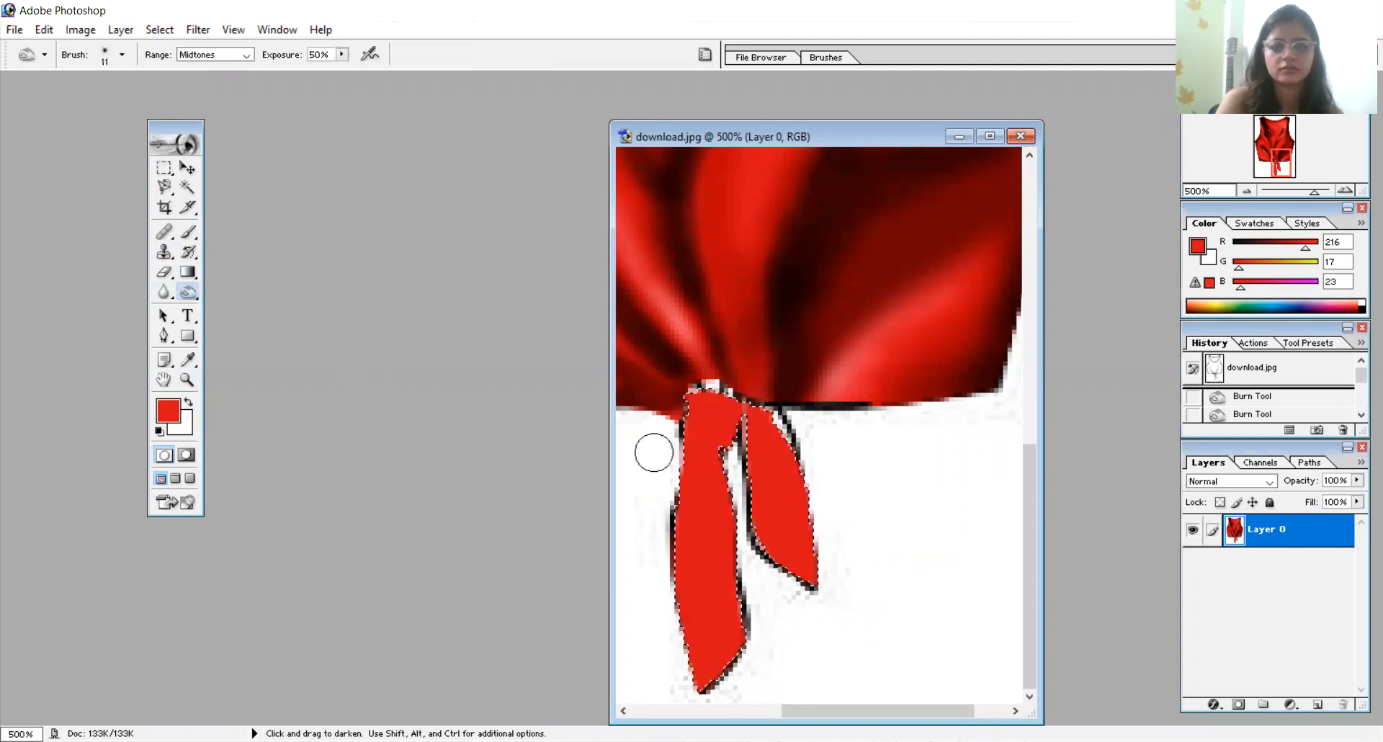
pyautogui.rightClick(657, 452)
pyautogui.moveTo(685, 487); pyautogui.dragTo(680, 485)
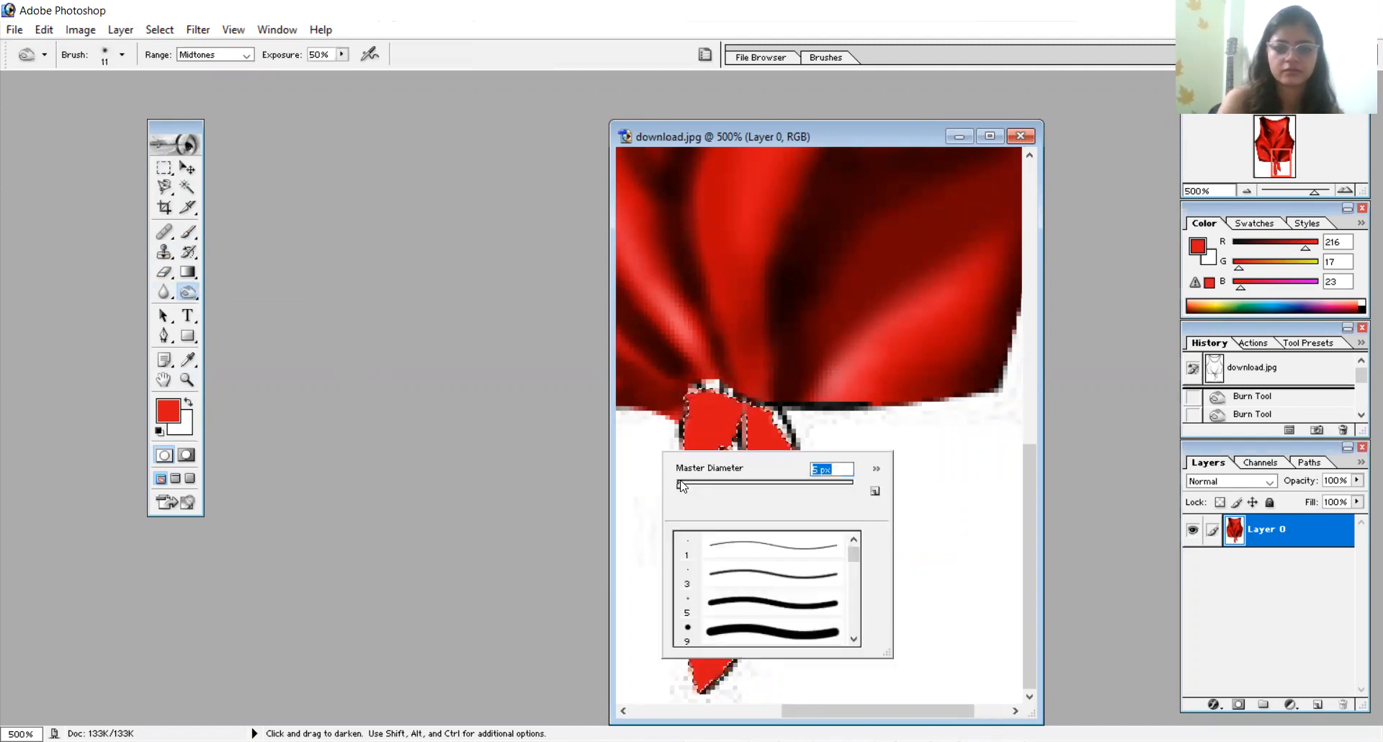
pyautogui.click(914, 429)
pyautogui.moveTo(698, 400); pyautogui.dragTo(734, 414)
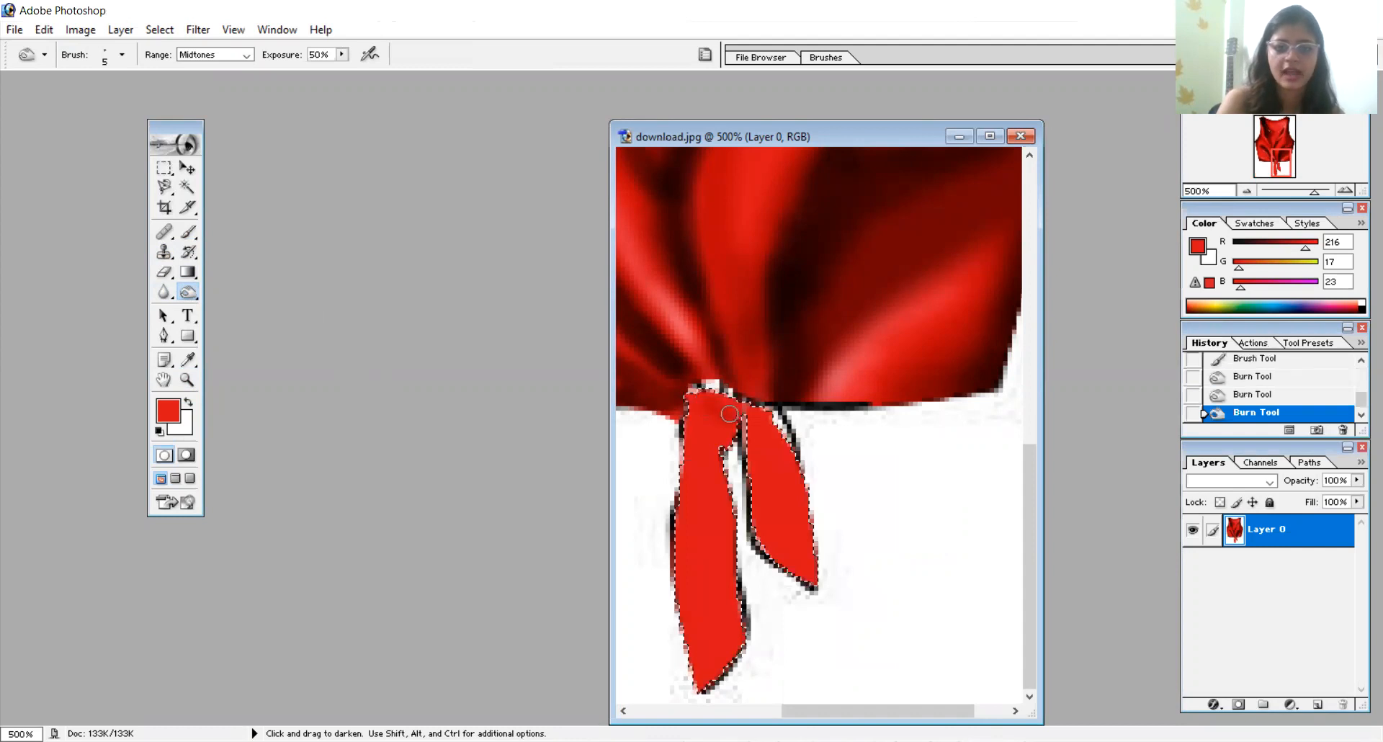
# Burn fine shadows on the knot and down its two tails with 3 px and 1 px brushes at 50% exposure
pyautogui.rightClick(843, 440)
pyautogui.moveTo(871, 473); pyautogui.dragTo(868, 472)
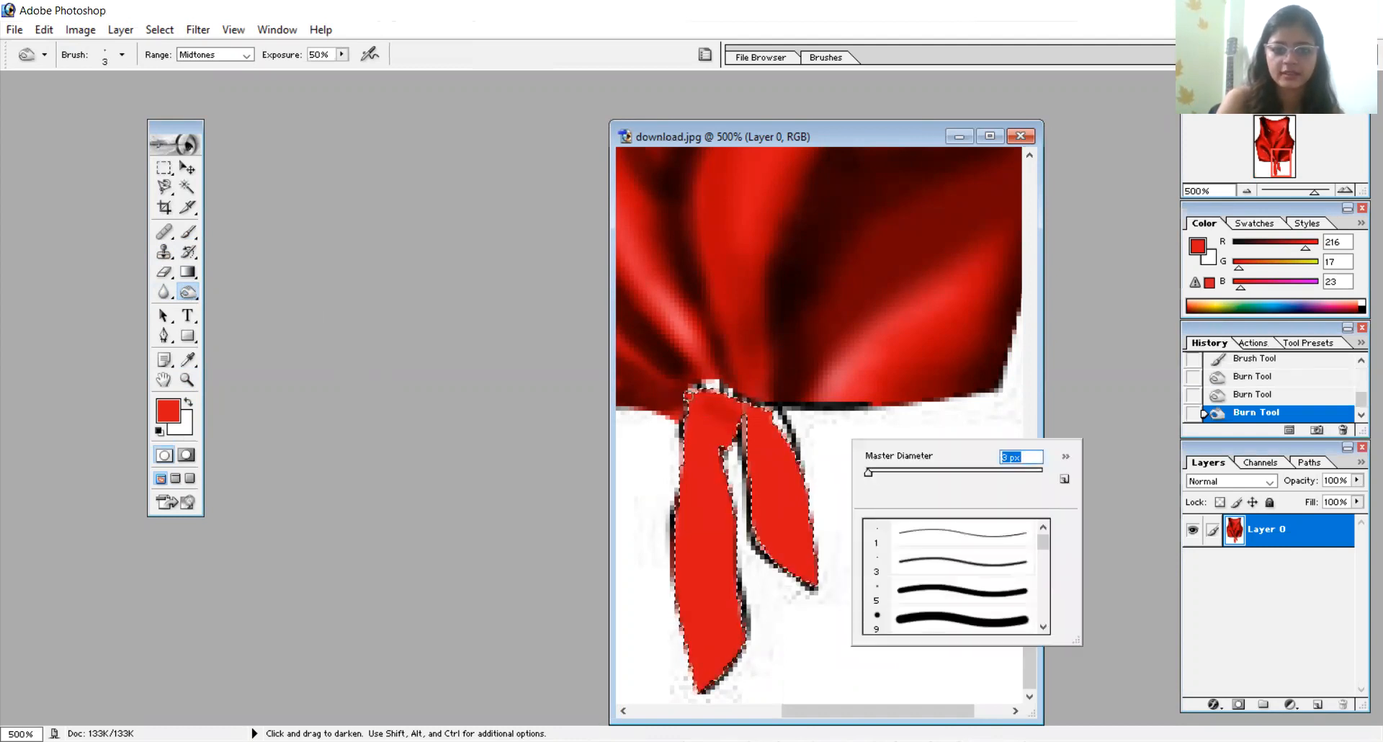
pyautogui.moveTo(696, 391); pyautogui.dragTo(727, 434)
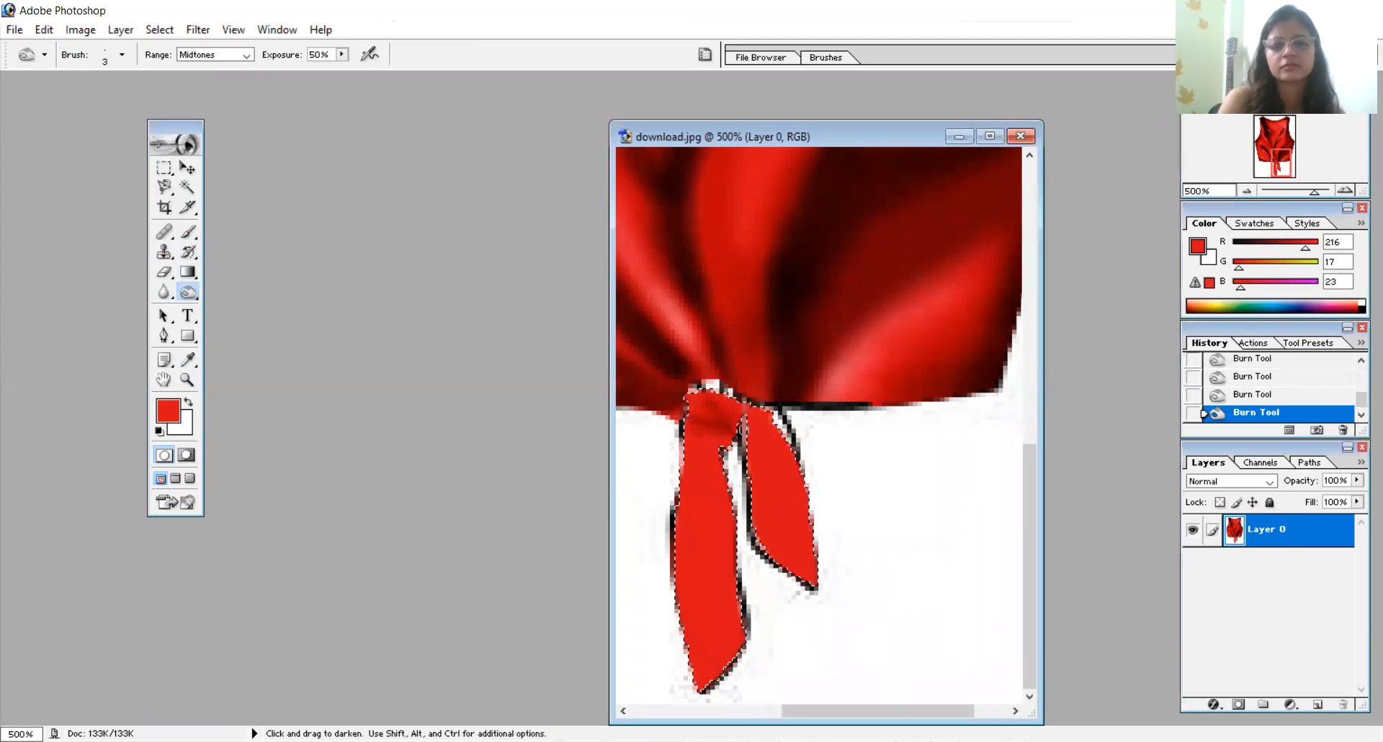
pyautogui.moveTo(738, 431); pyautogui.dragTo(750, 432)
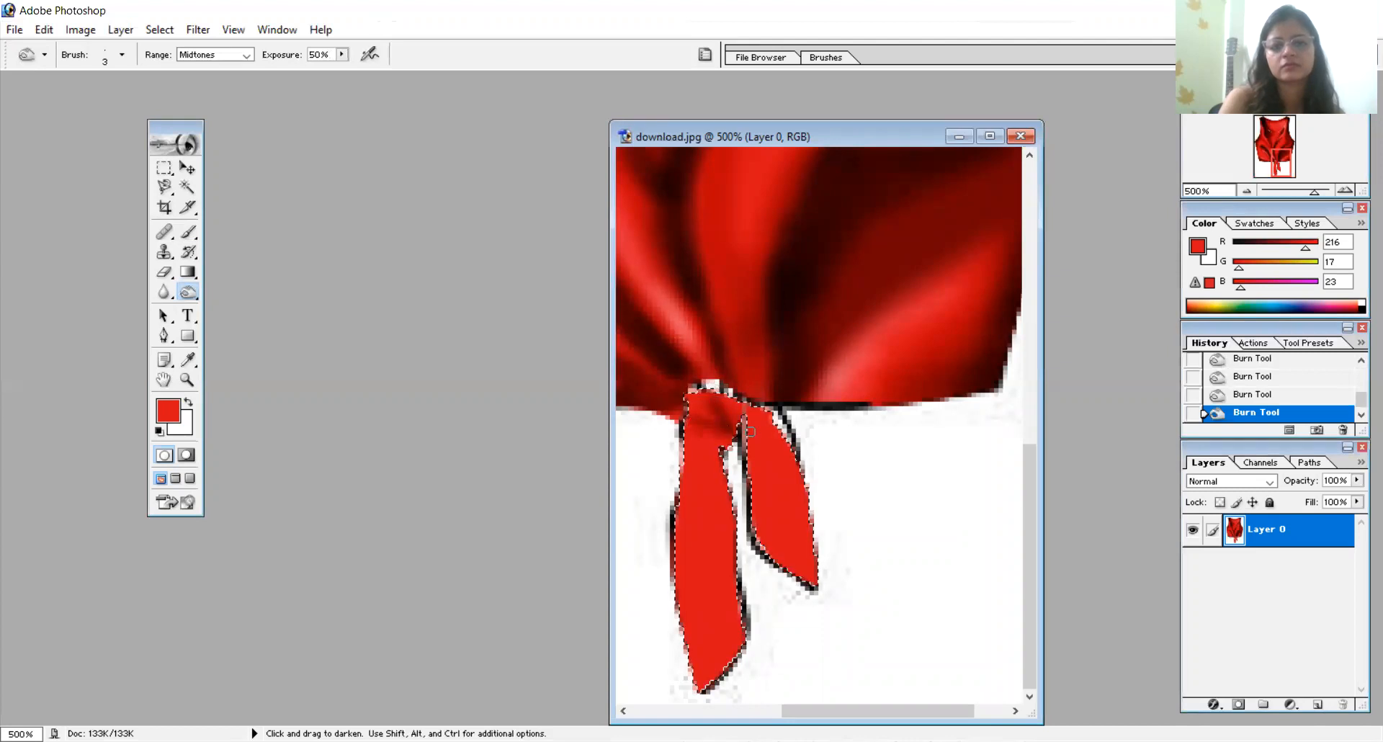
pyautogui.rightClick(757, 430)
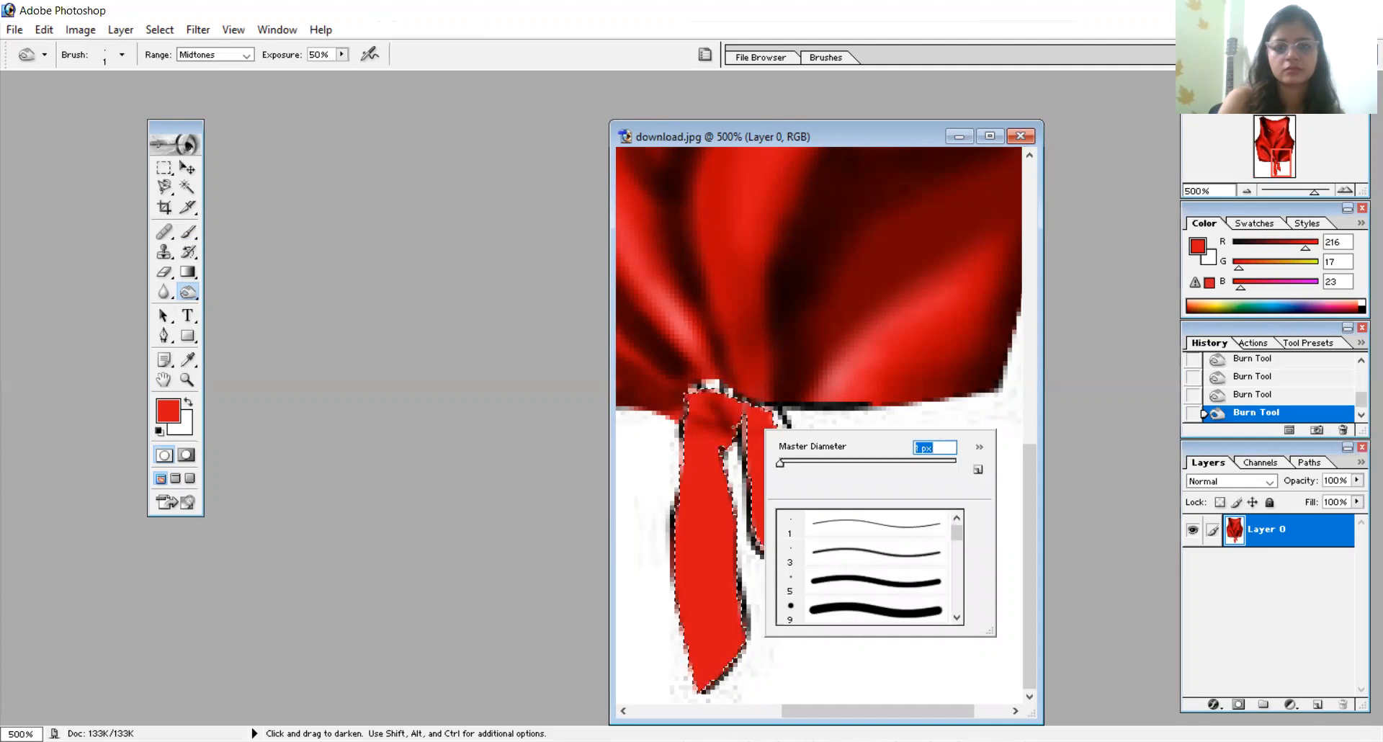
pyautogui.press('Return')
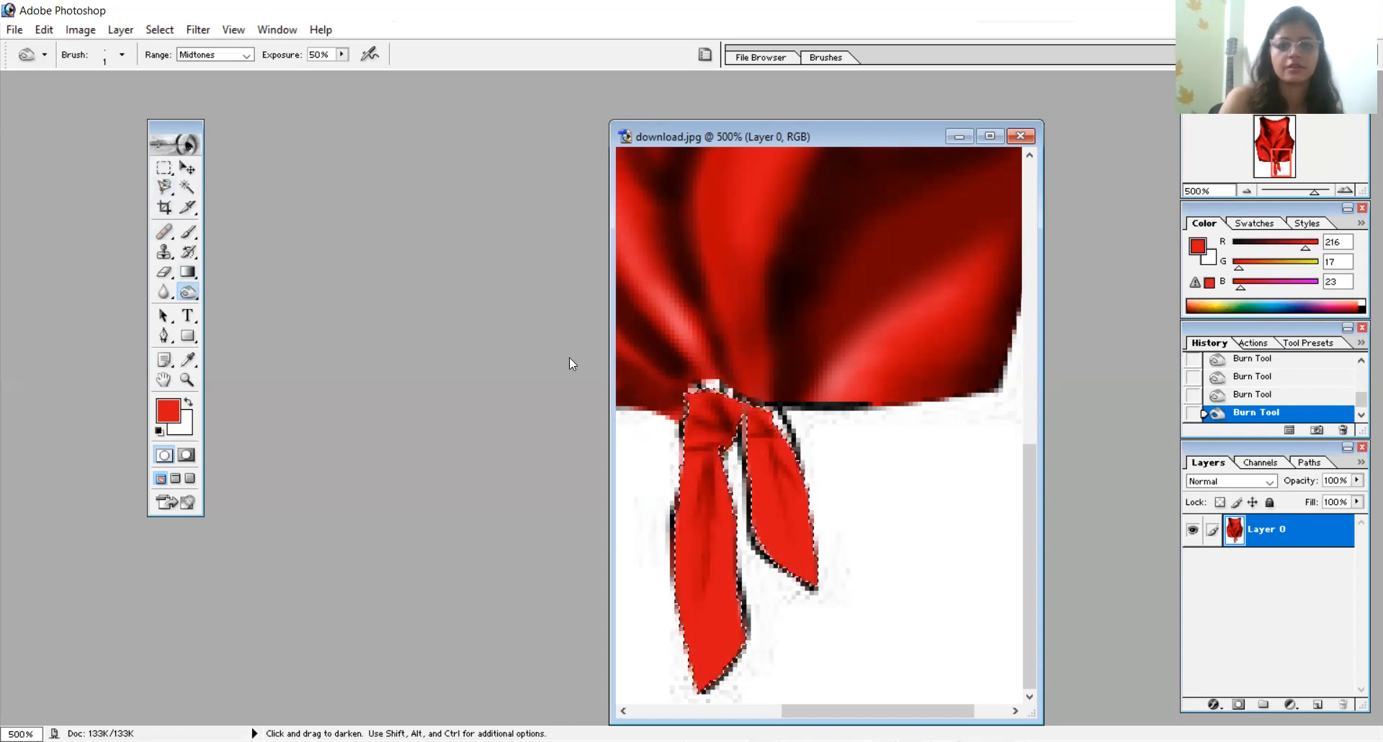
# Burn broader shadows on the knot and its tails with an 8 px brush at 50% exposure
pyautogui.rightClick(813, 468)
pyautogui.click(837, 502)
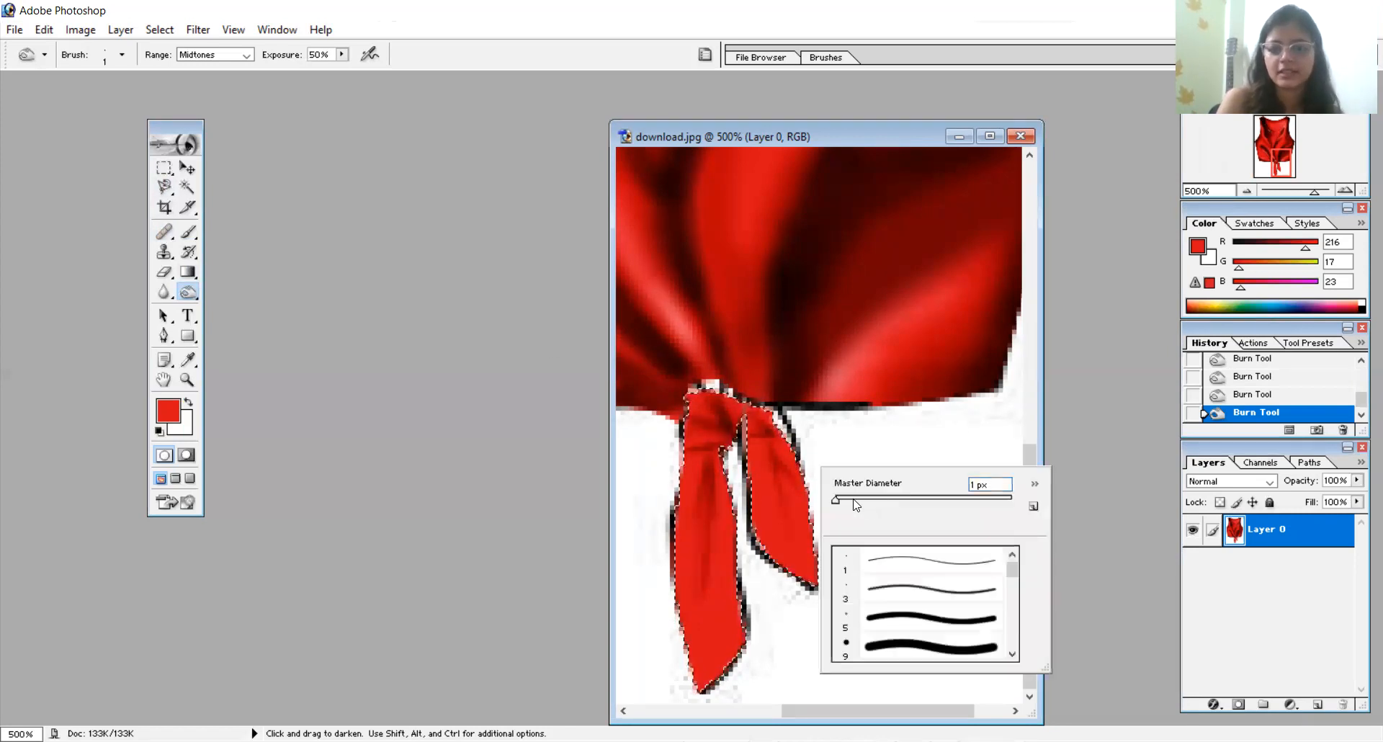
pyautogui.click(844, 498)
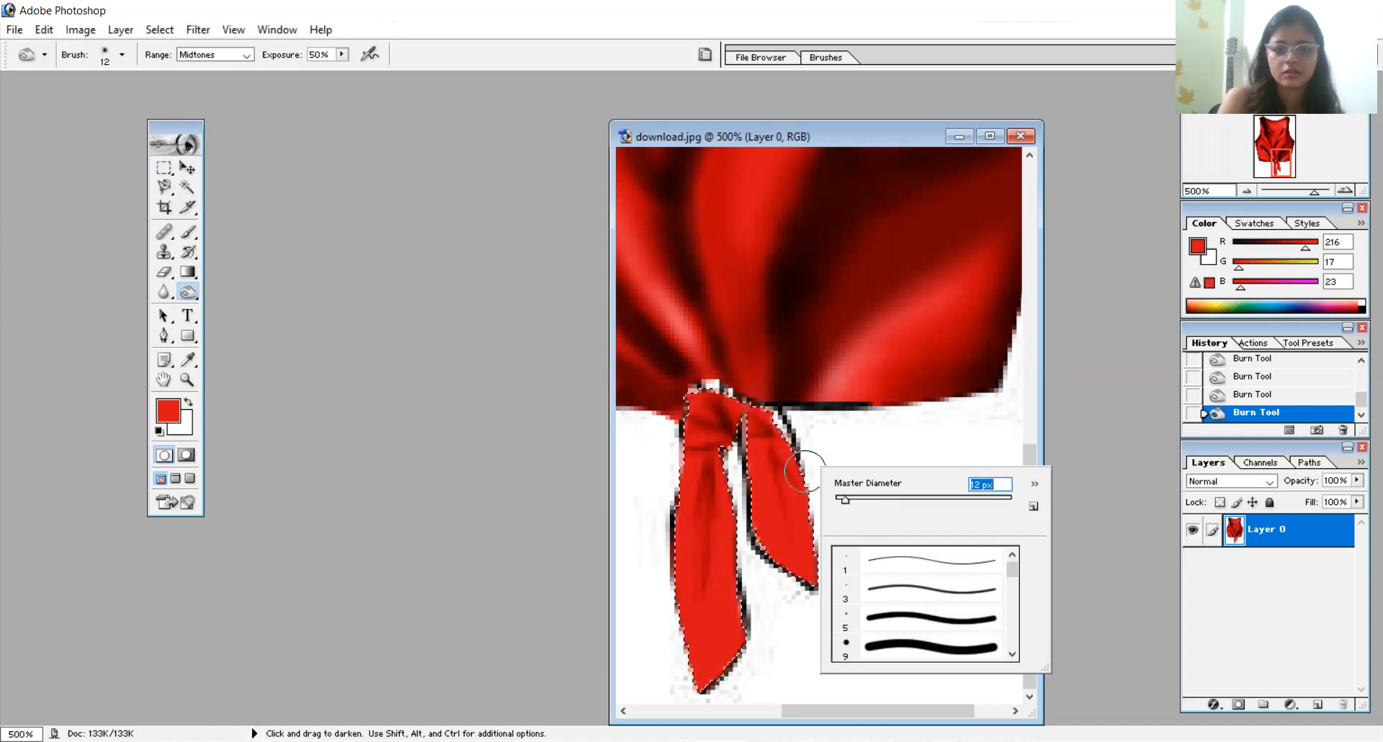
pyautogui.click(841, 499)
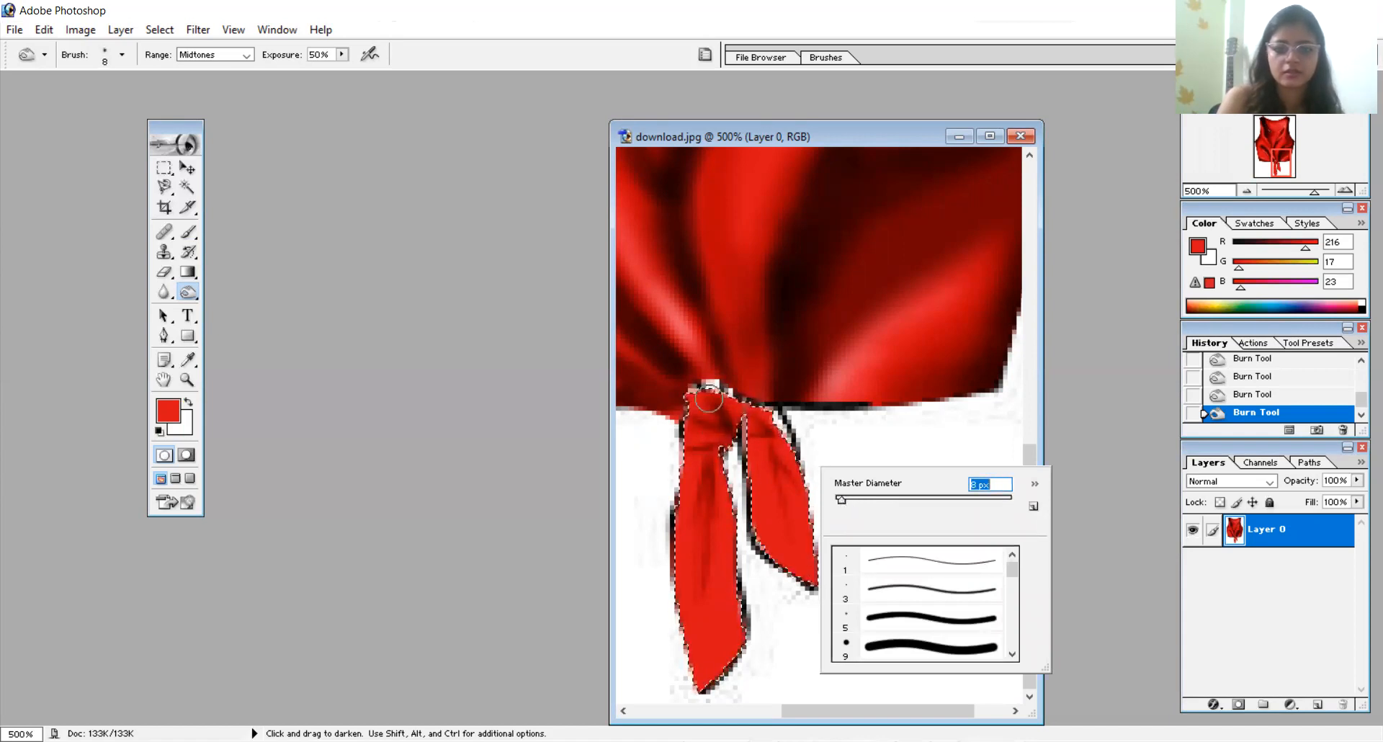
pyautogui.click(716, 378)
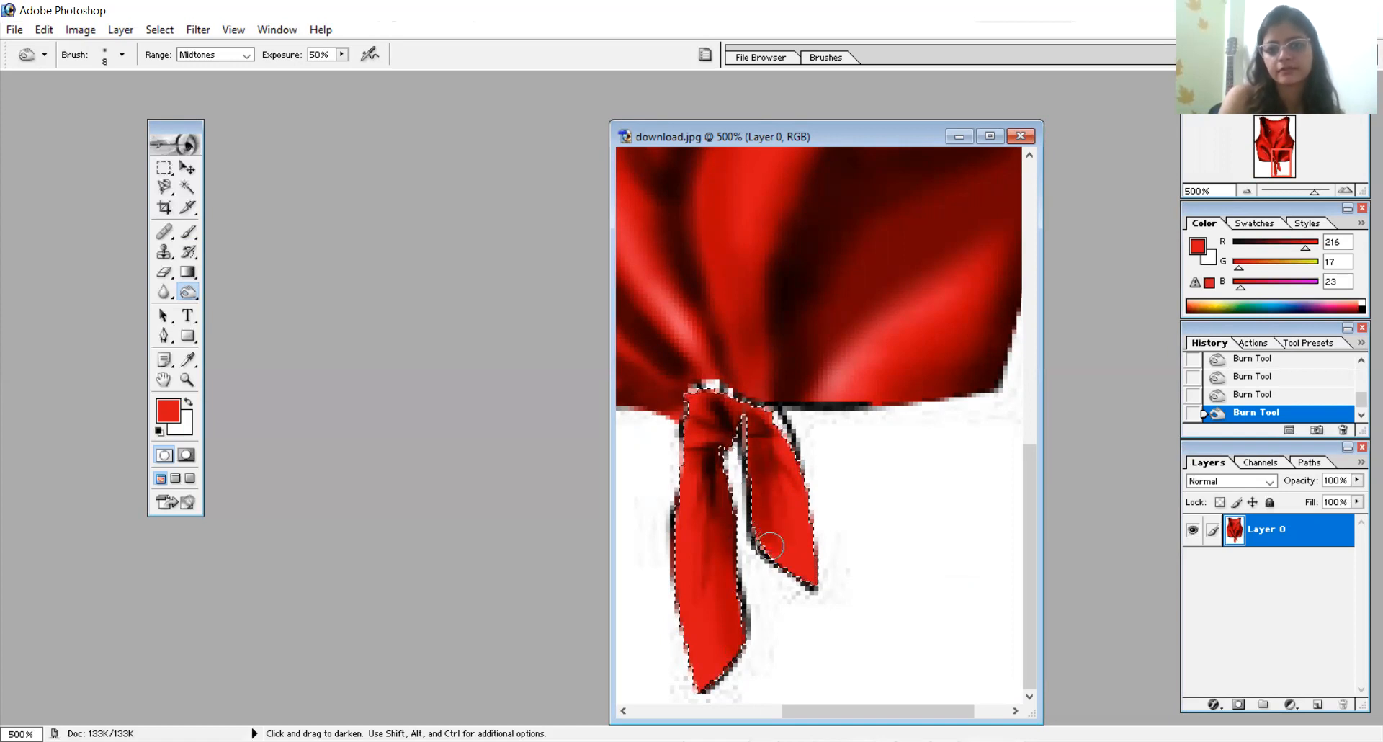
# Dodge highlights on the knot and both hanging tails with a 7 px brush at 50% exposure
pyautogui.rightClick(194, 291)
pyautogui.click(229, 295)
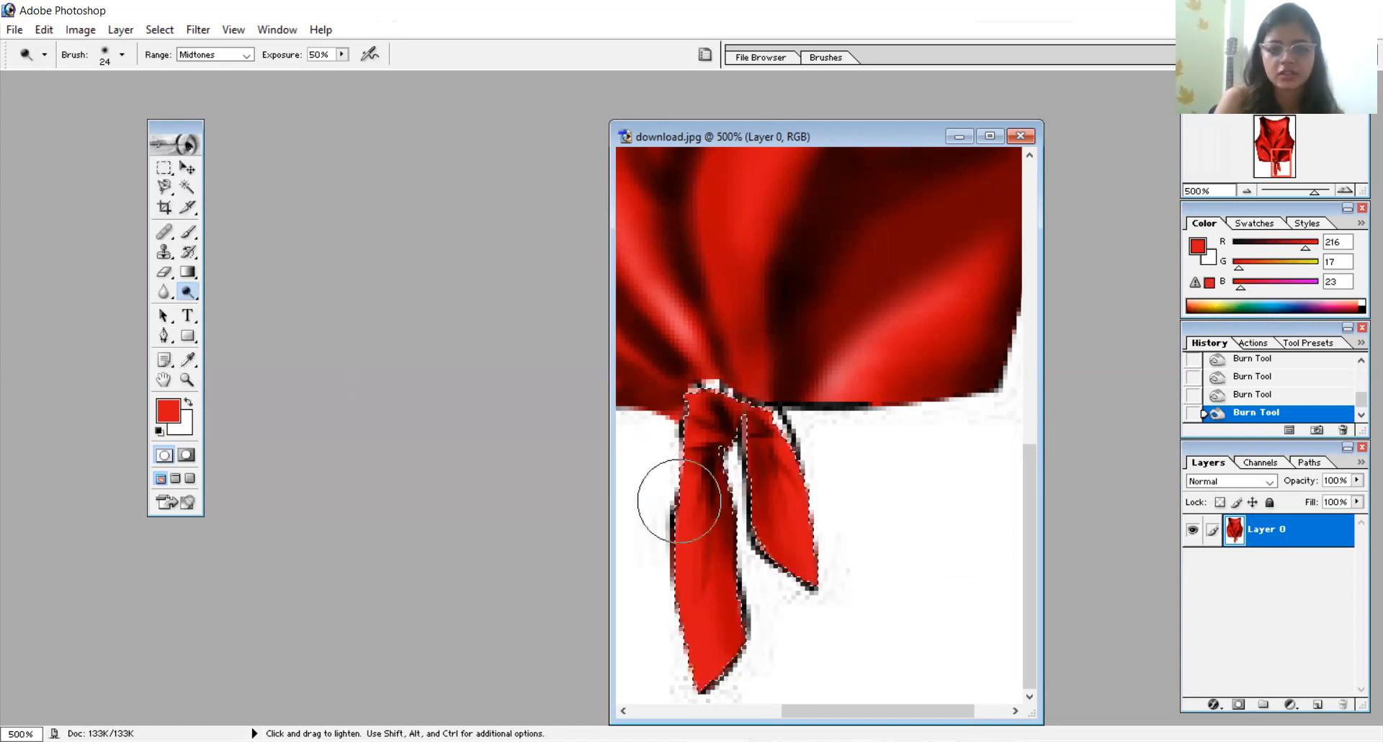
pyautogui.rightClick(685, 497)
pyautogui.moveTo(706, 530); pyautogui.dragTo(707, 532)
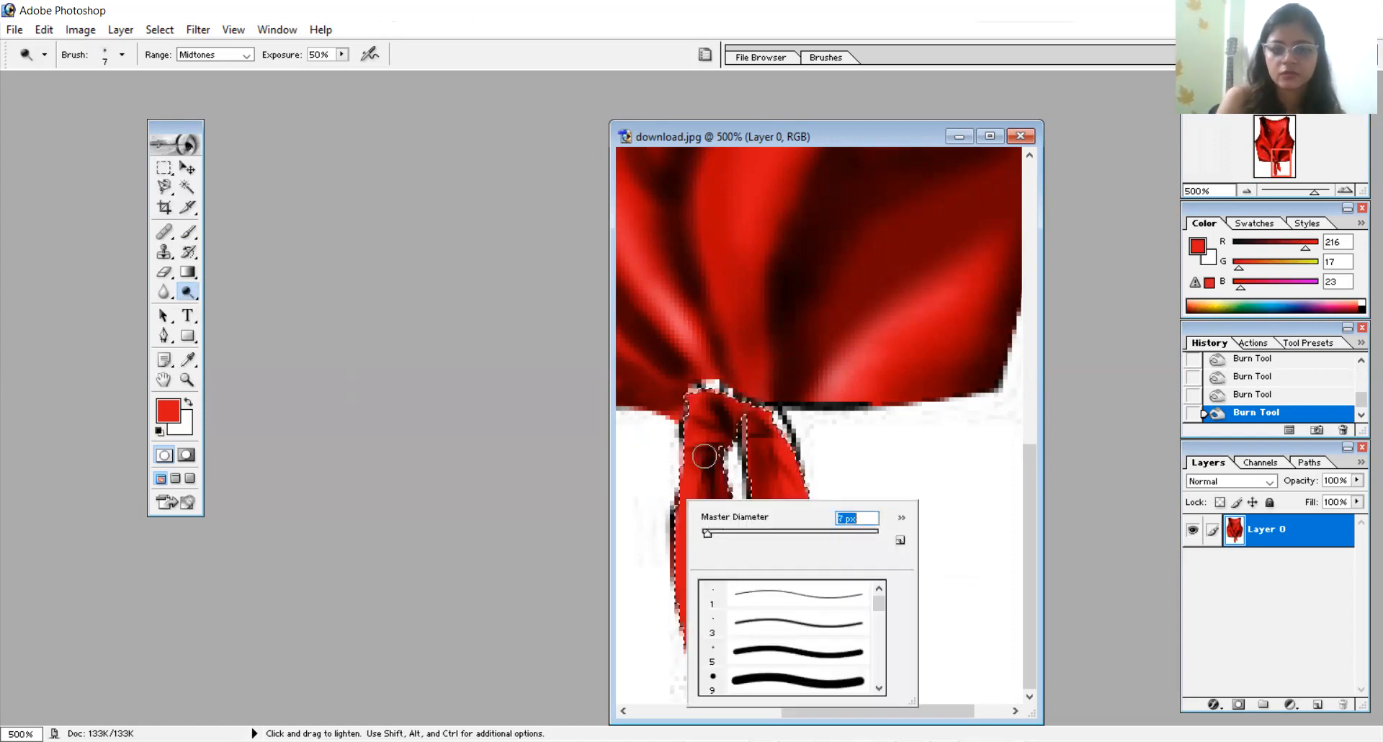
pyautogui.click(696, 432)
pyautogui.moveTo(706, 435); pyautogui.dragTo(672, 593)
pyautogui.moveTo(686, 414)
pyautogui.mouseDown()
pyautogui.moveTo(700, 620)
pyautogui.moveTo(707, 597)
pyautogui.moveTo(717, 617)
pyautogui.moveTo(718, 564)
pyautogui.mouseUp()
pyautogui.moveTo(753, 493)
pyautogui.mouseDown()
pyautogui.moveTo(772, 478)
pyautogui.moveTo(813, 585)
pyautogui.moveTo(781, 466)
pyautogui.mouseUp()
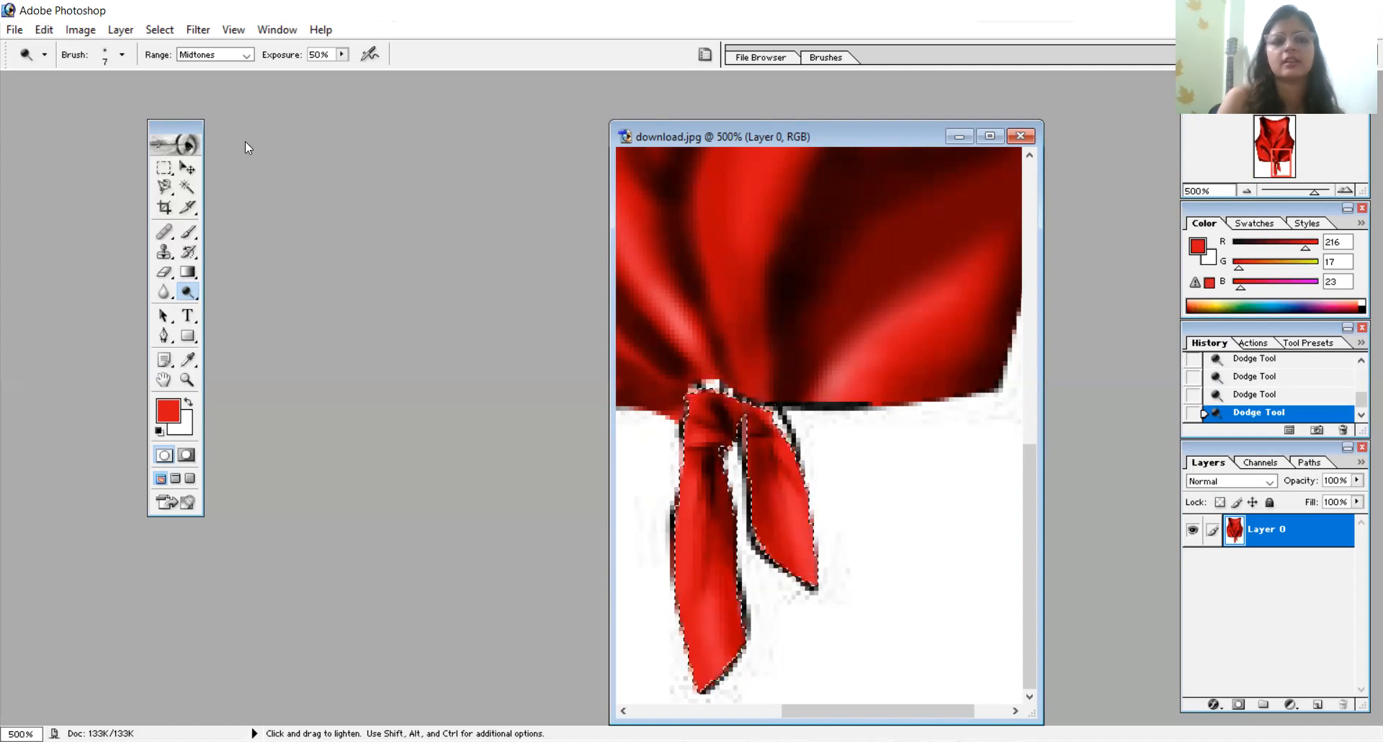
pyautogui.click(164, 187)
pyautogui.click(729, 253)
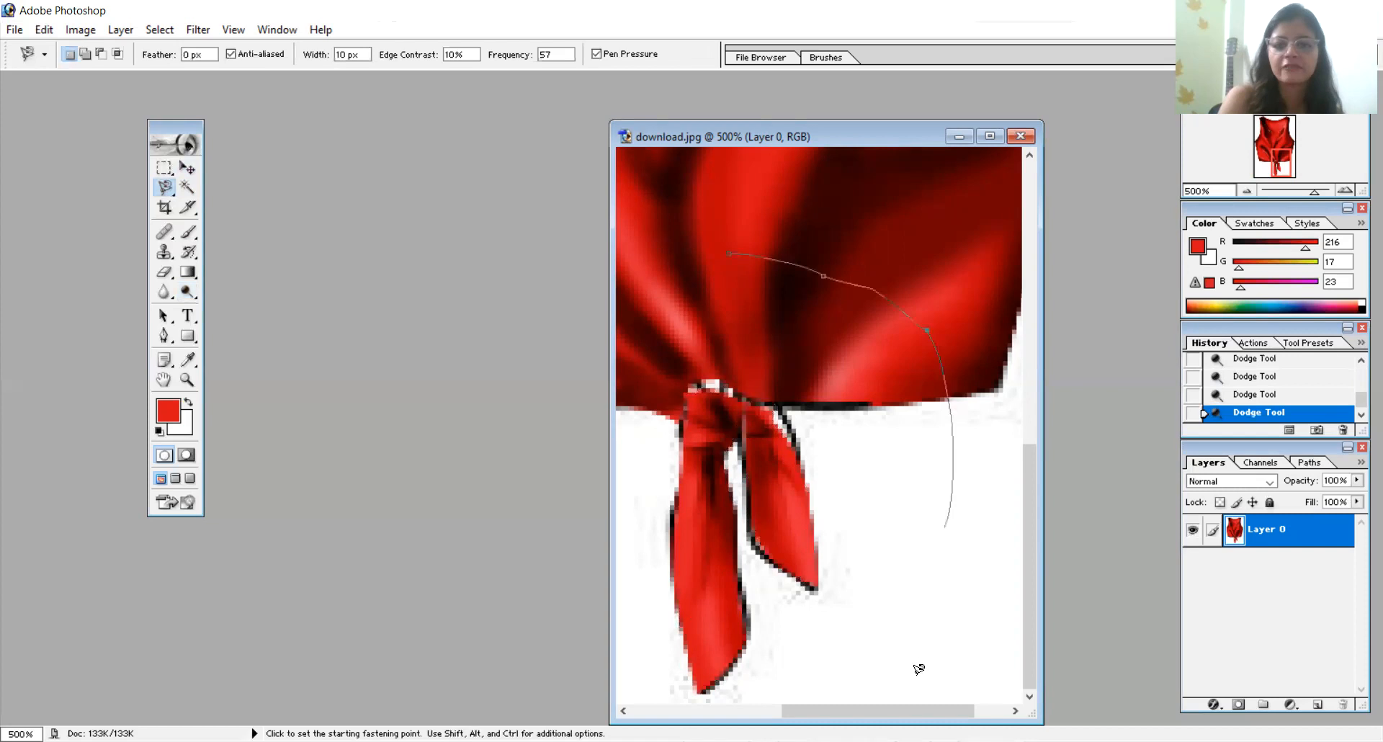
pyautogui.doubleClick(692, 696)
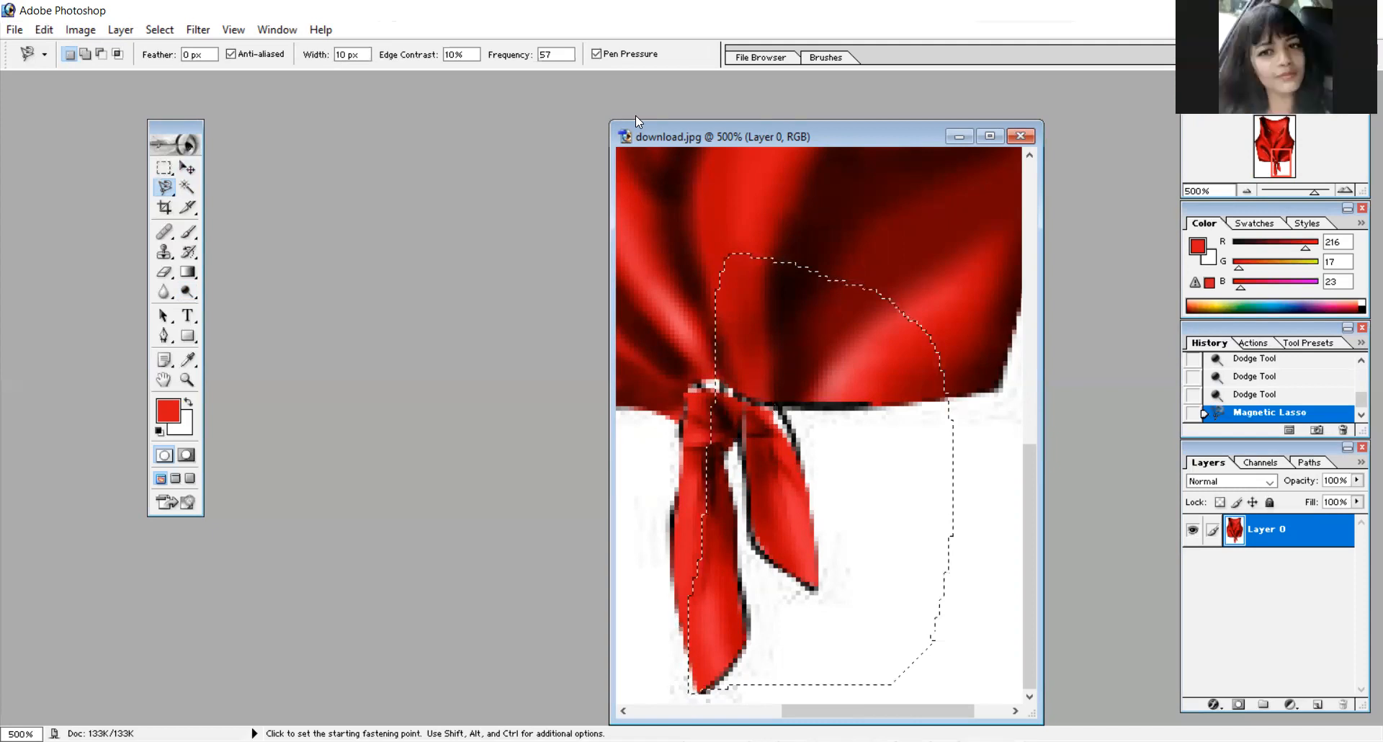
pyautogui.hotkey('alt', 'Tab')
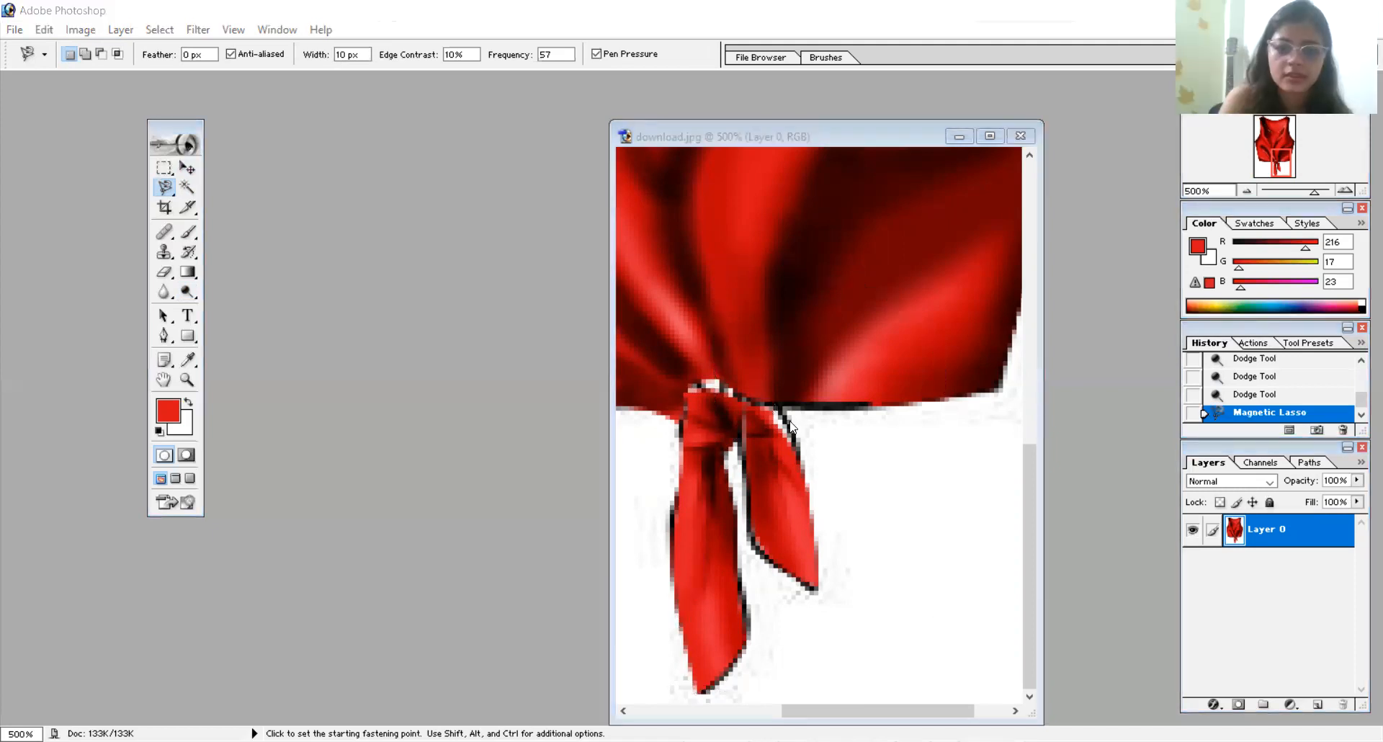
pyautogui.click(737, 310)
pyautogui.click(674, 263)
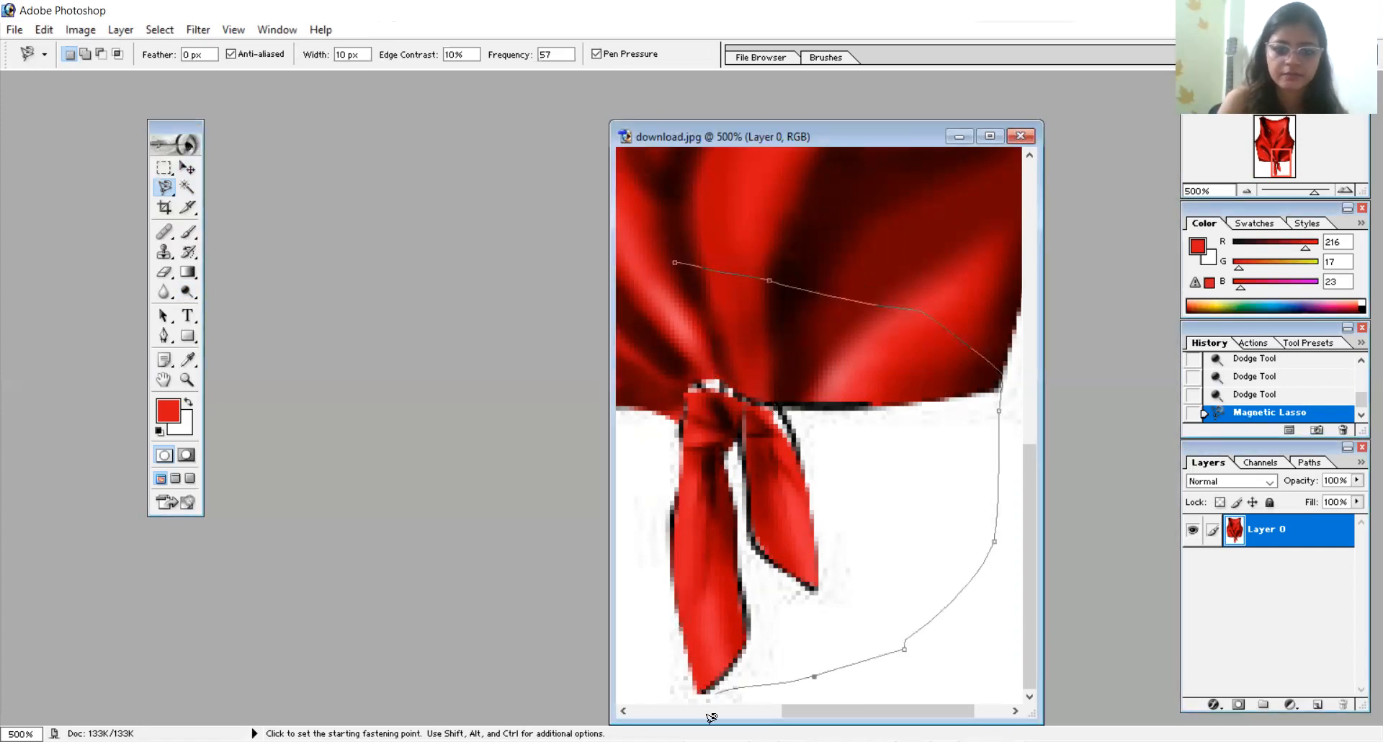
pyautogui.press('Return')
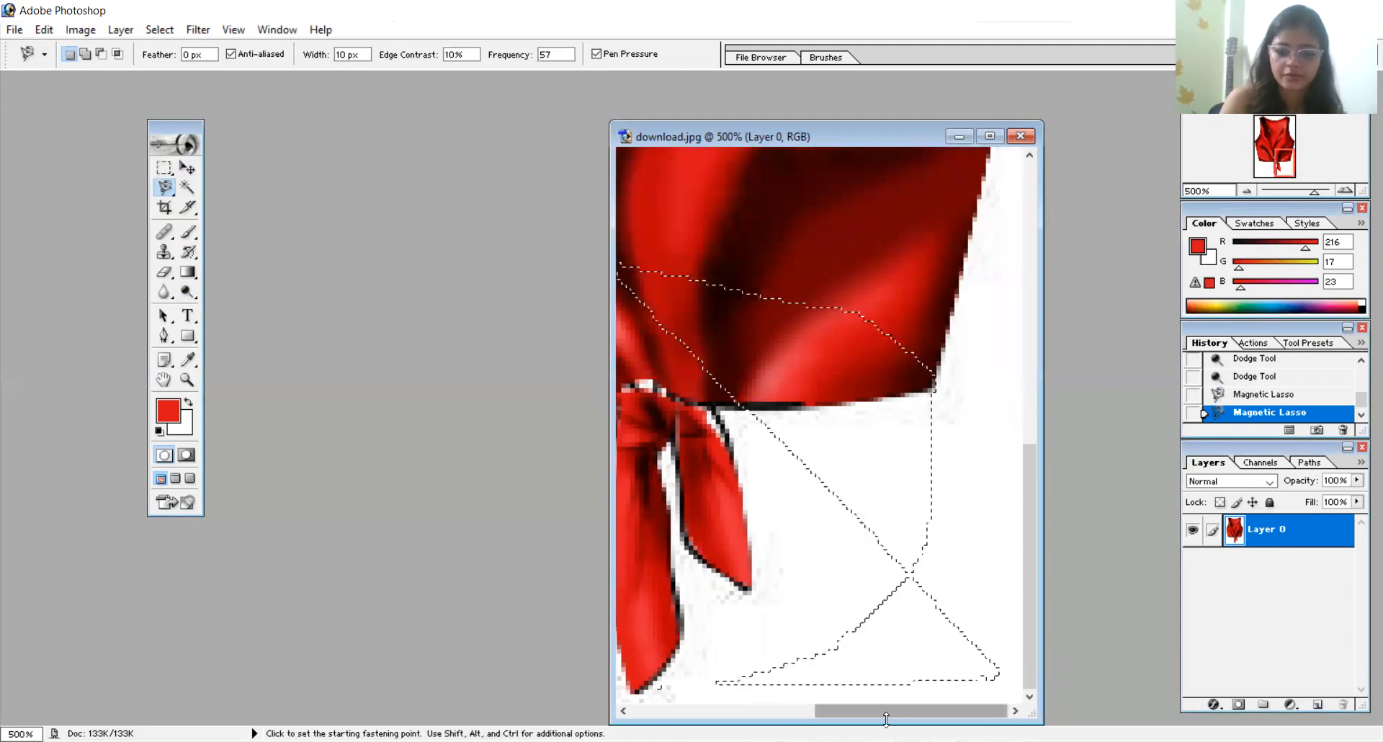
# Select a wide area around the knot, both tails and the adjoining hem with the Magnetic Lasso
pyautogui.moveTo(857, 712); pyautogui.dragTo(773, 719)
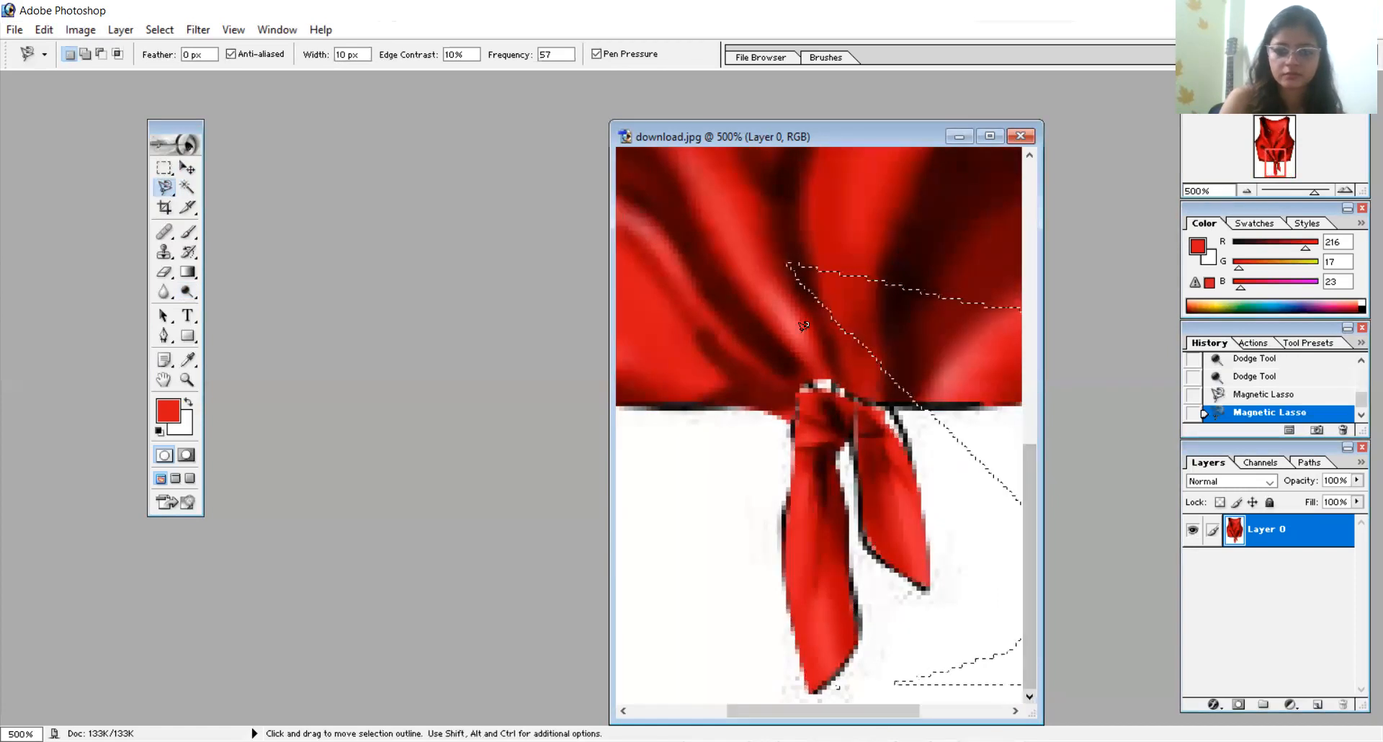
pyautogui.click(768, 334)
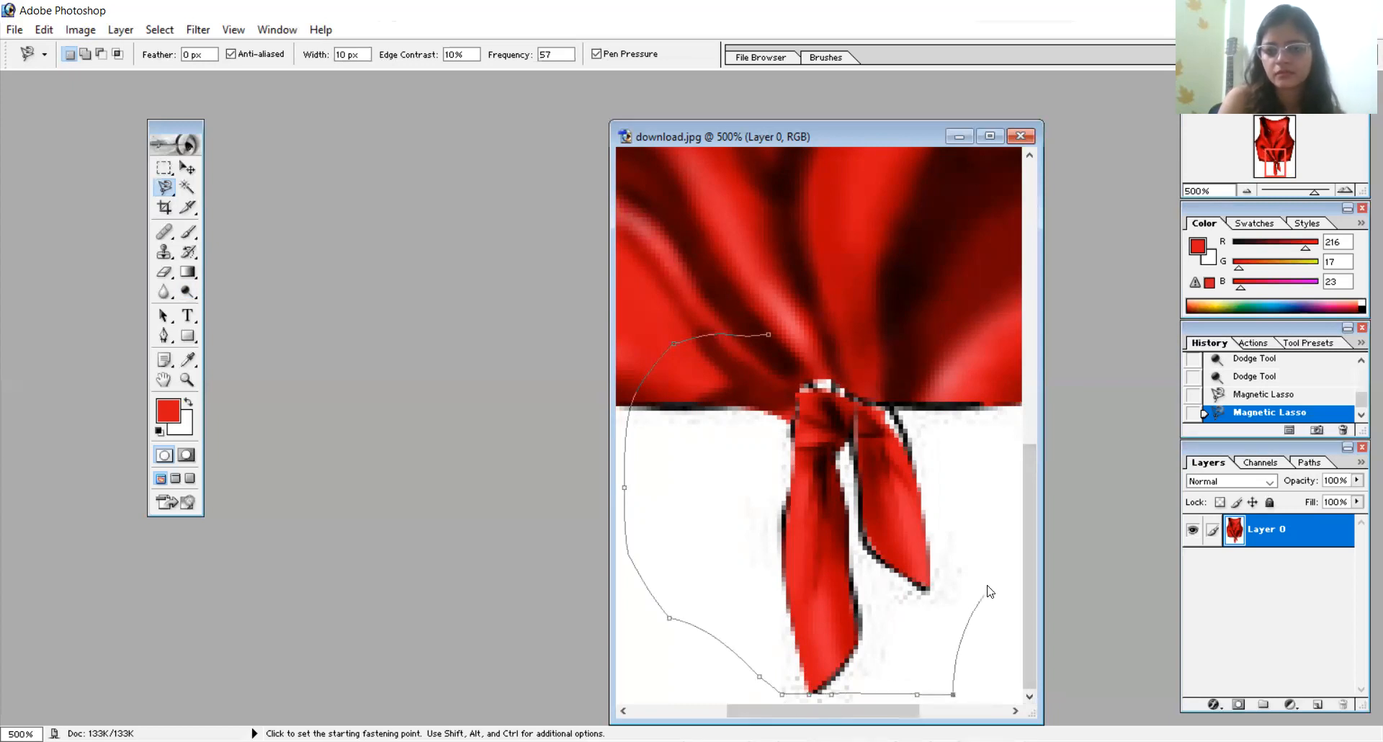
pyautogui.click(773, 325)
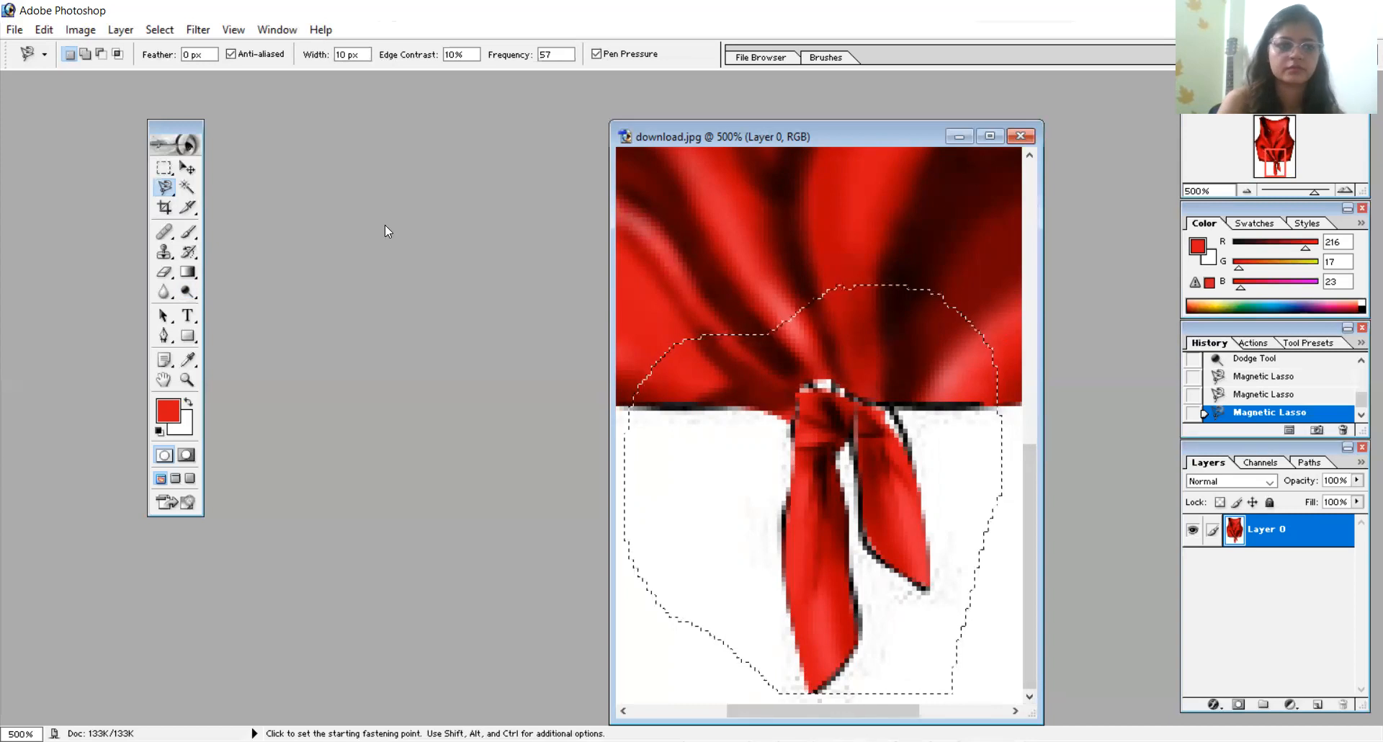
# Sample the darker red near the hem and paint over the left hem's and left tail's black outlines with a 3 px brush
pyautogui.click(190, 361)
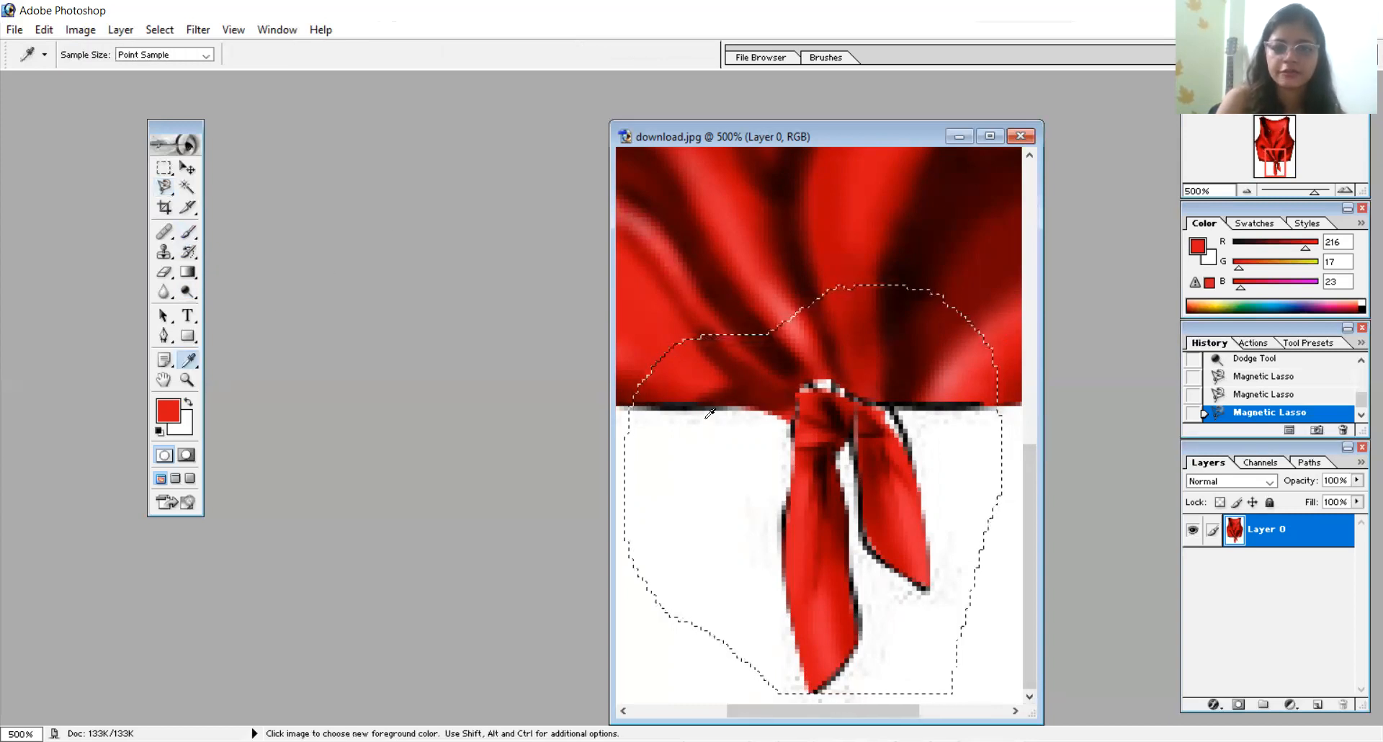
pyautogui.click(689, 389)
pyautogui.click(190, 232)
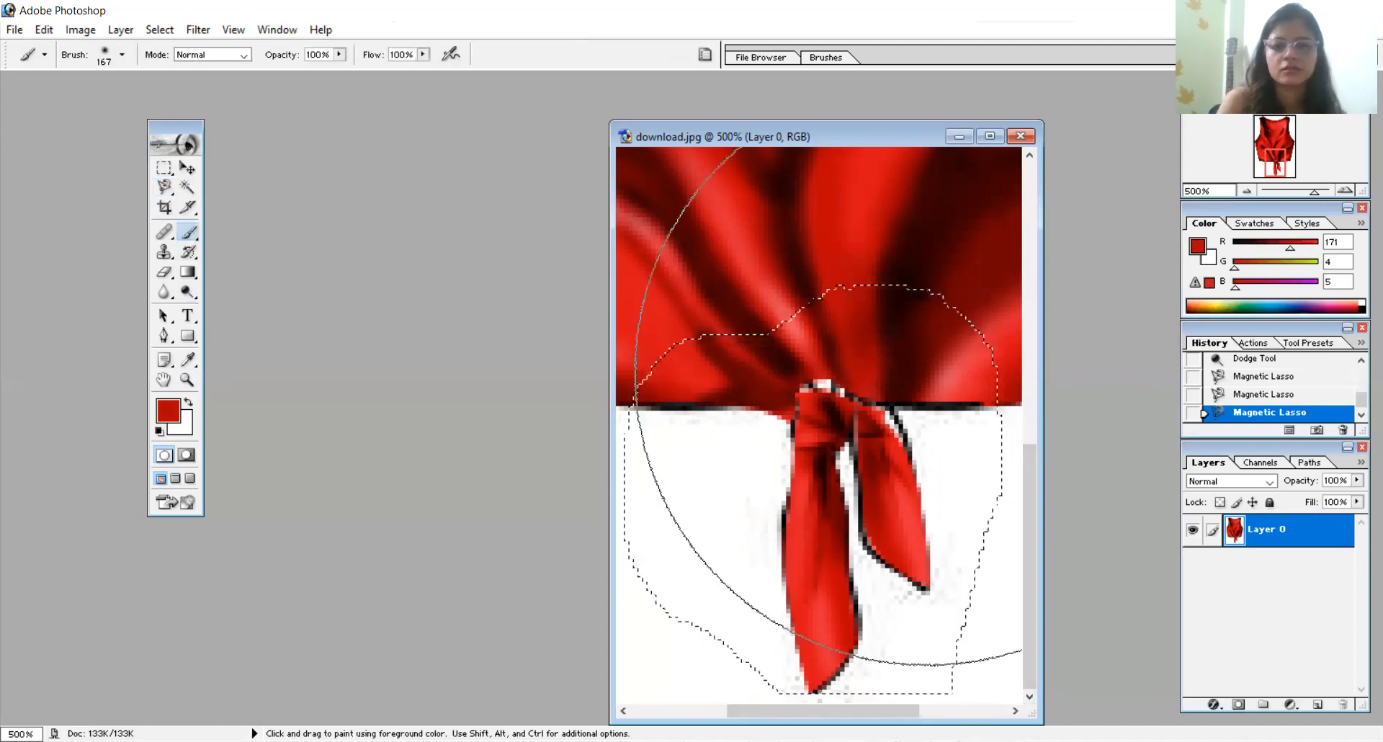
pyautogui.rightClick(934, 370)
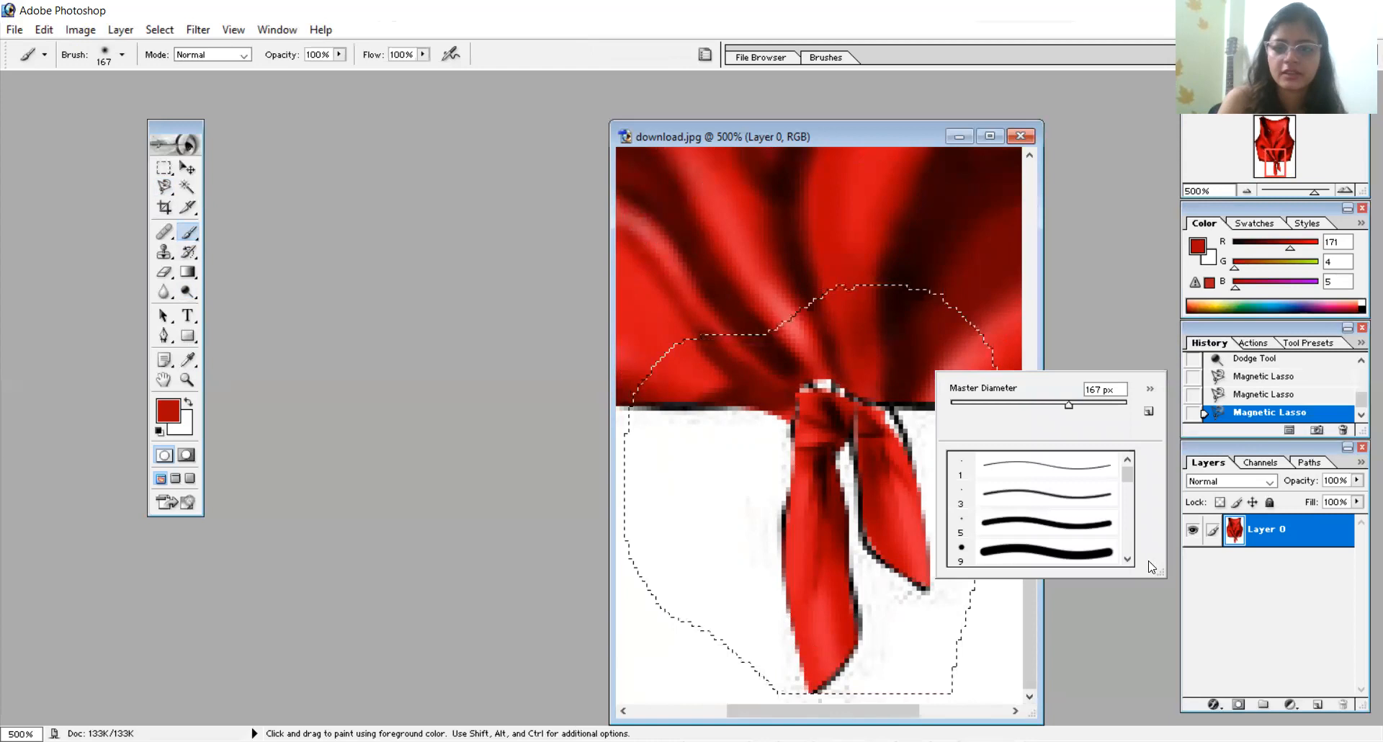
pyautogui.click(954, 404)
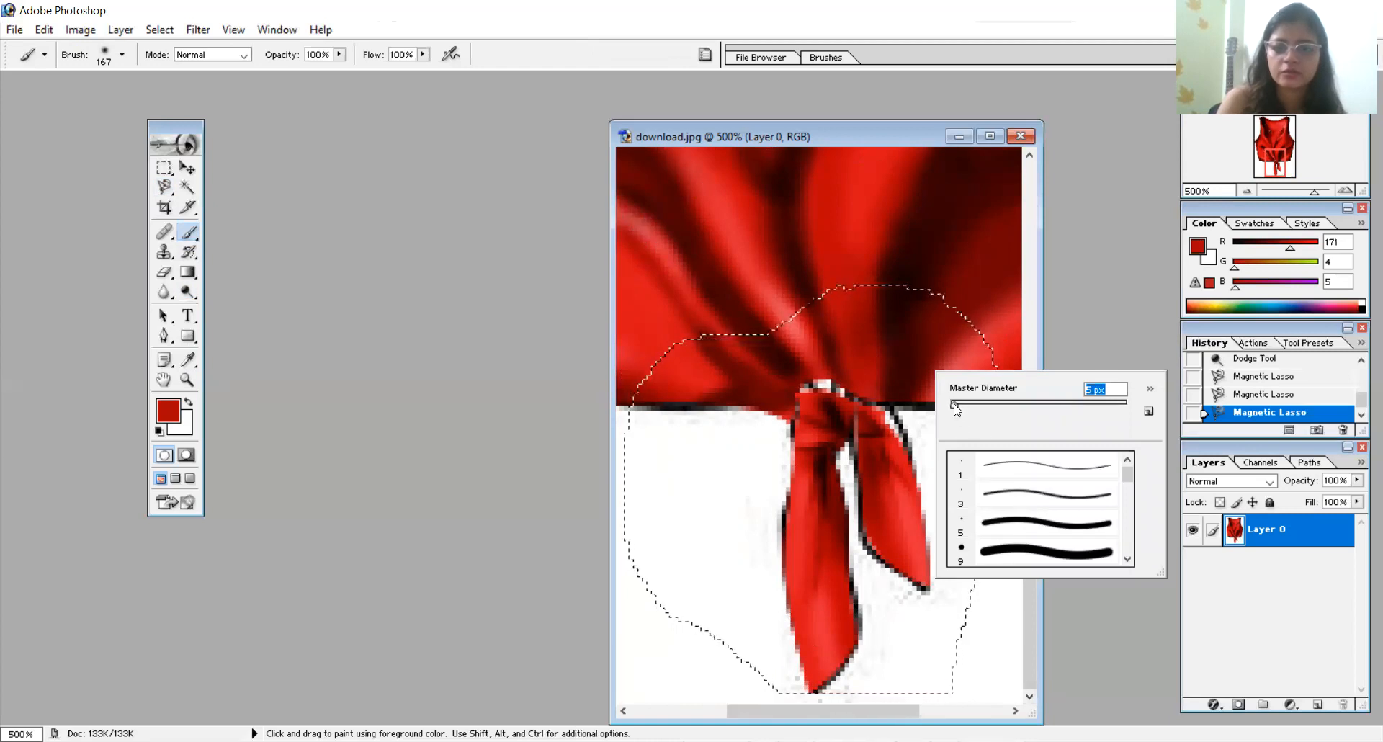
pyautogui.click(953, 404)
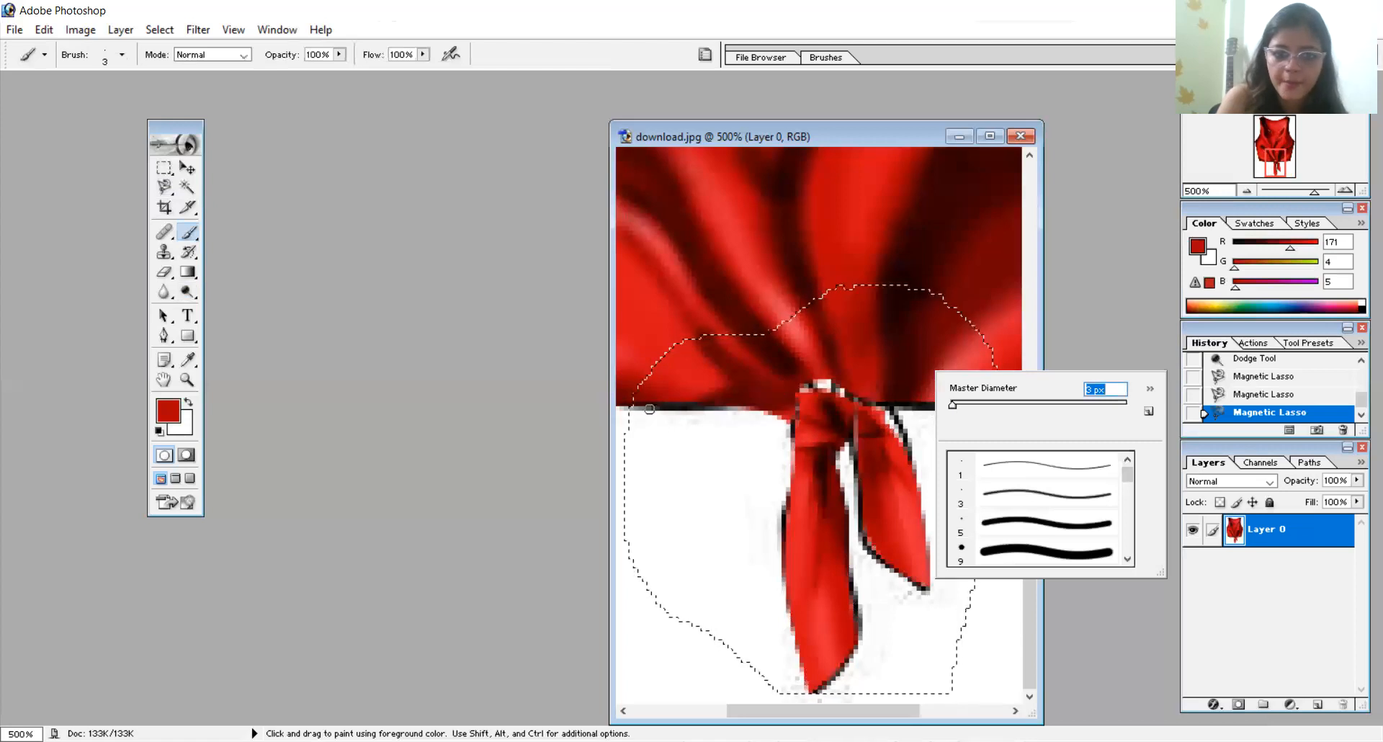
pyautogui.moveTo(632, 404)
pyautogui.mouseDown()
pyautogui.moveTo(741, 400)
pyautogui.moveTo(758, 404)
pyautogui.moveTo(630, 402)
pyautogui.moveTo(796, 437)
pyautogui.mouseUp()
pyautogui.click(772, 413)
pyautogui.click(795, 421)
pyautogui.moveTo(793, 484)
pyautogui.mouseDown()
pyautogui.moveTo(781, 560)
pyautogui.moveTo(795, 604)
pyautogui.mouseUp()
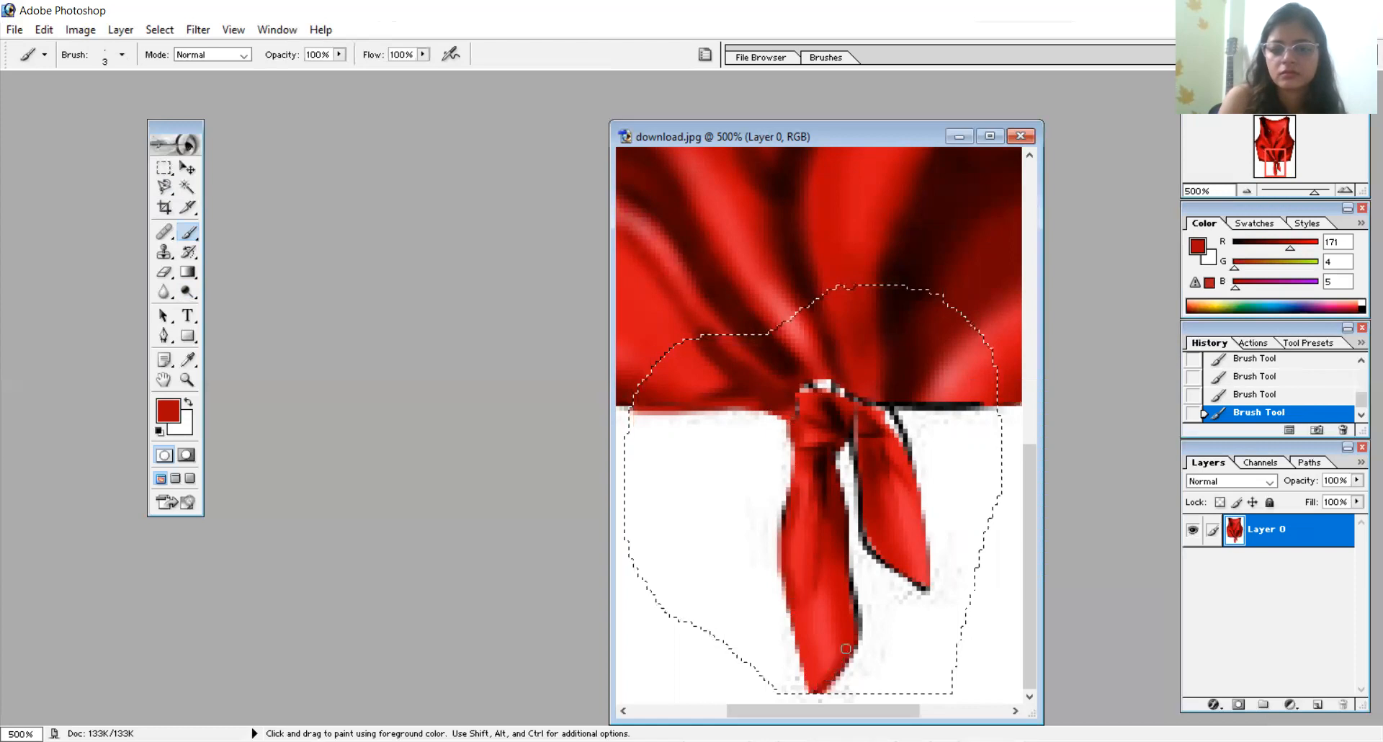
# Paint over the remaining outlines of both tails, the white gap above the knot and the right hem in the darker red
pyautogui.moveTo(850, 638); pyautogui.dragTo(843, 536)
pyautogui.moveTo(852, 445)
pyautogui.mouseDown()
pyautogui.moveTo(861, 524)
pyautogui.moveTo(925, 591)
pyautogui.mouseUp()
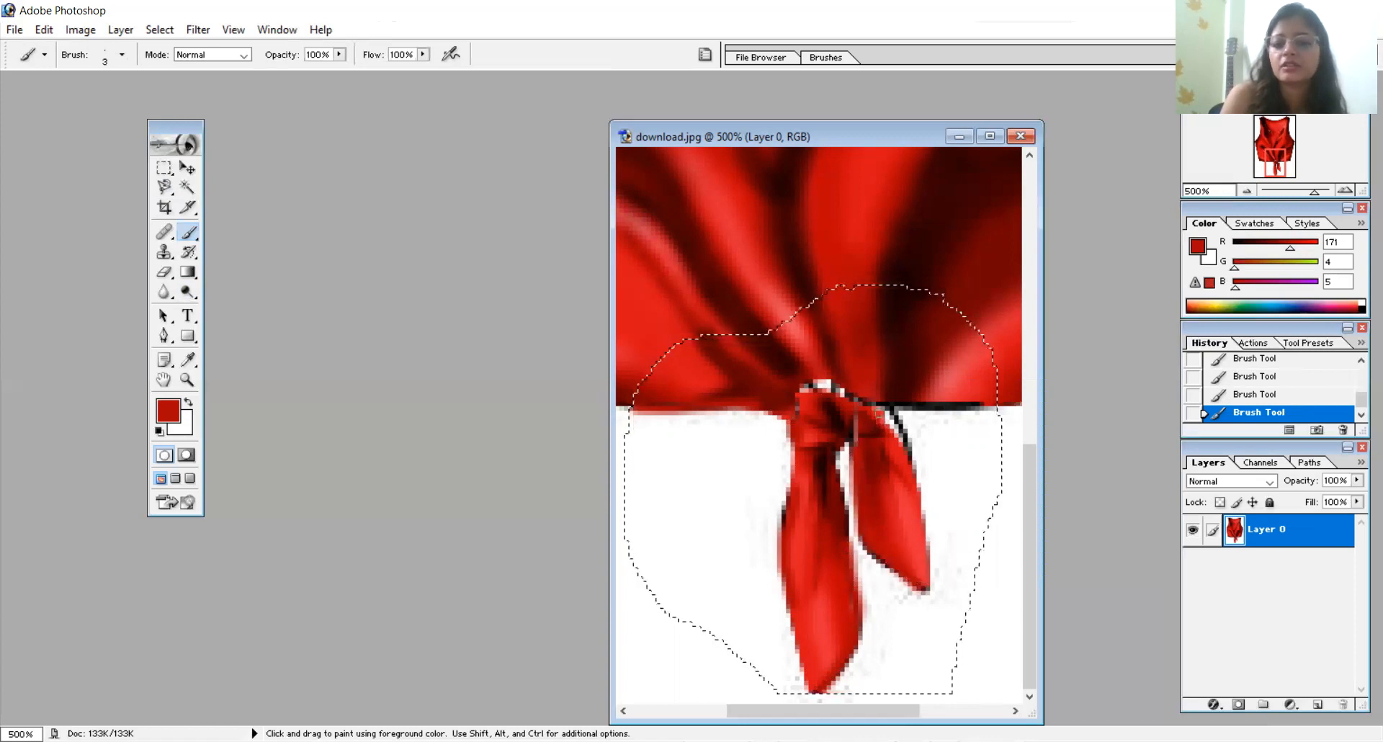
pyautogui.moveTo(890, 410)
pyautogui.mouseDown()
pyautogui.moveTo(905, 454)
pyautogui.moveTo(876, 405)
pyautogui.mouseUp()
pyautogui.moveTo(849, 397)
pyautogui.mouseDown()
pyautogui.moveTo(801, 391)
pyautogui.moveTo(953, 404)
pyautogui.mouseUp()
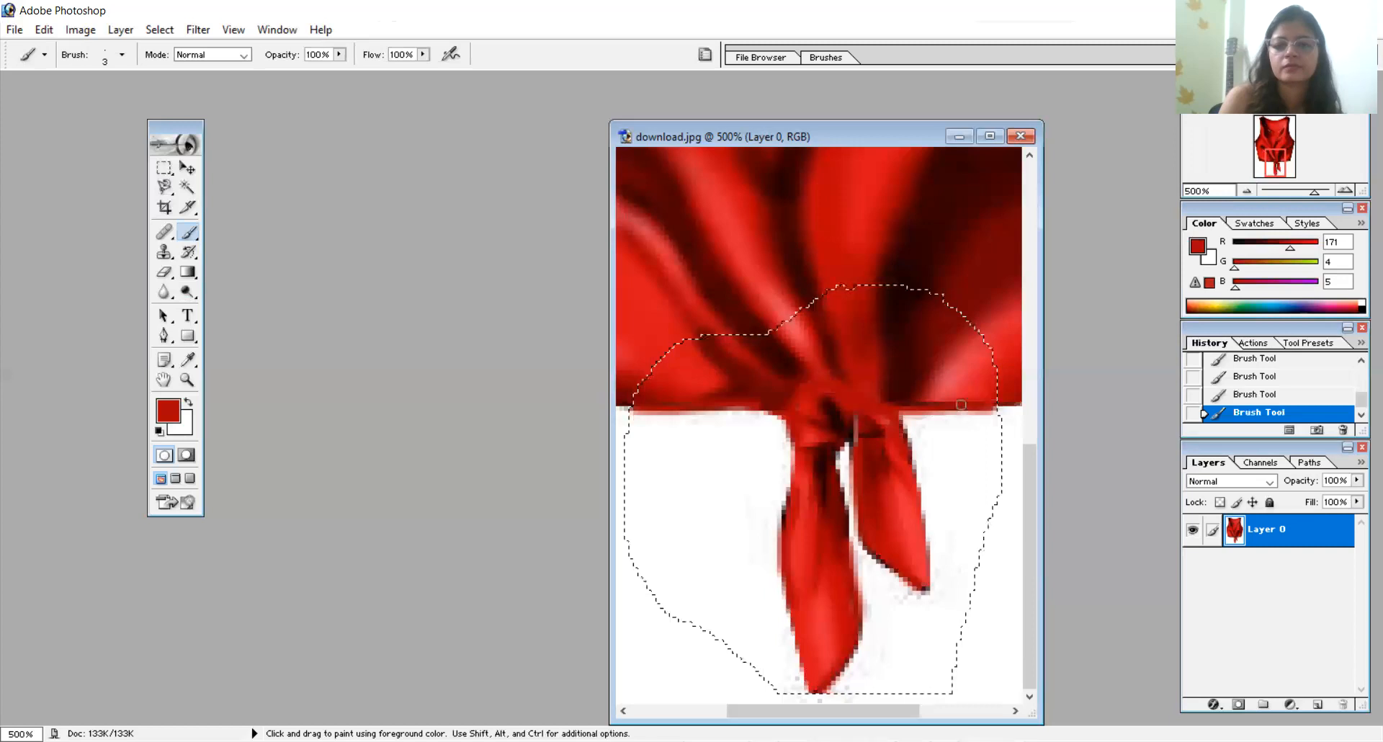
# Burn the hem where it meets the left side of the knot with the 8 px brush at 50% exposure
pyautogui.click(190, 286)
pyautogui.click(256, 310)
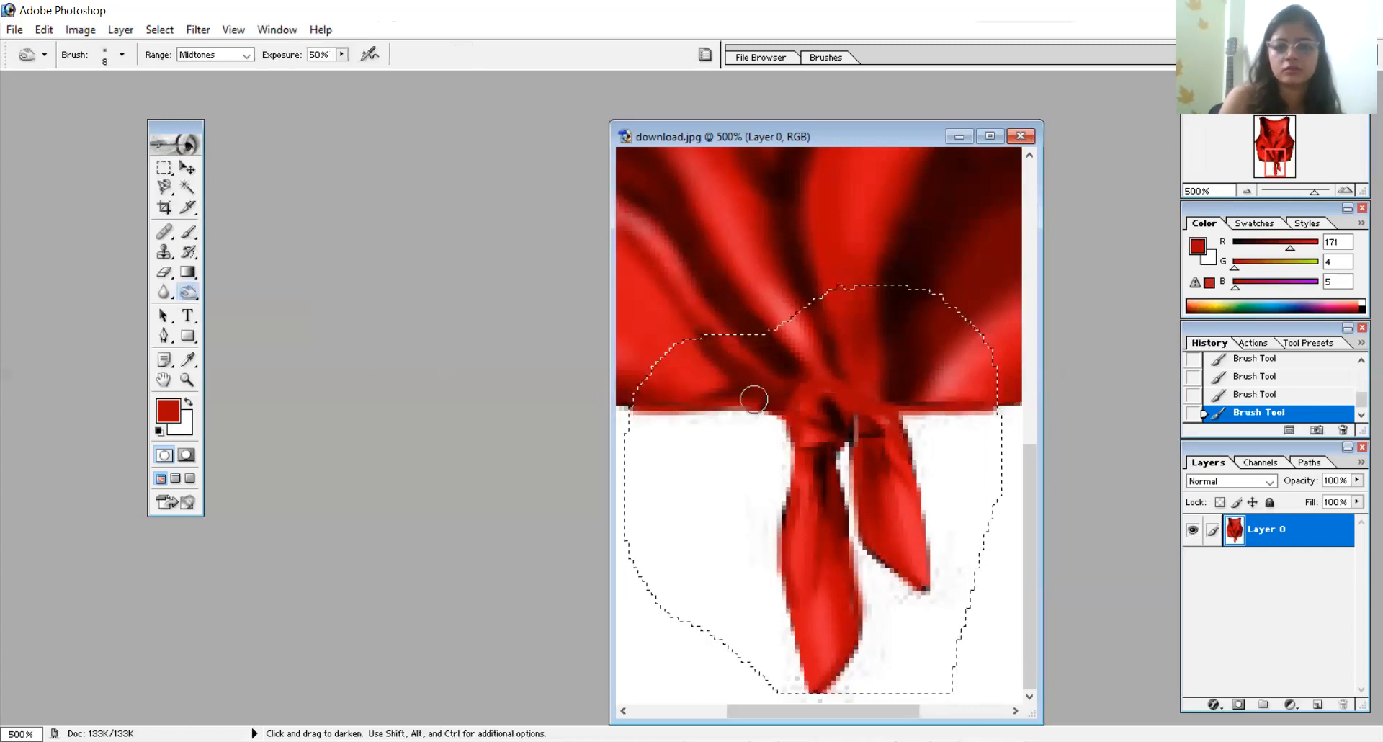
pyautogui.moveTo(807, 415); pyautogui.dragTo(783, 408)
pyautogui.click(785, 416)
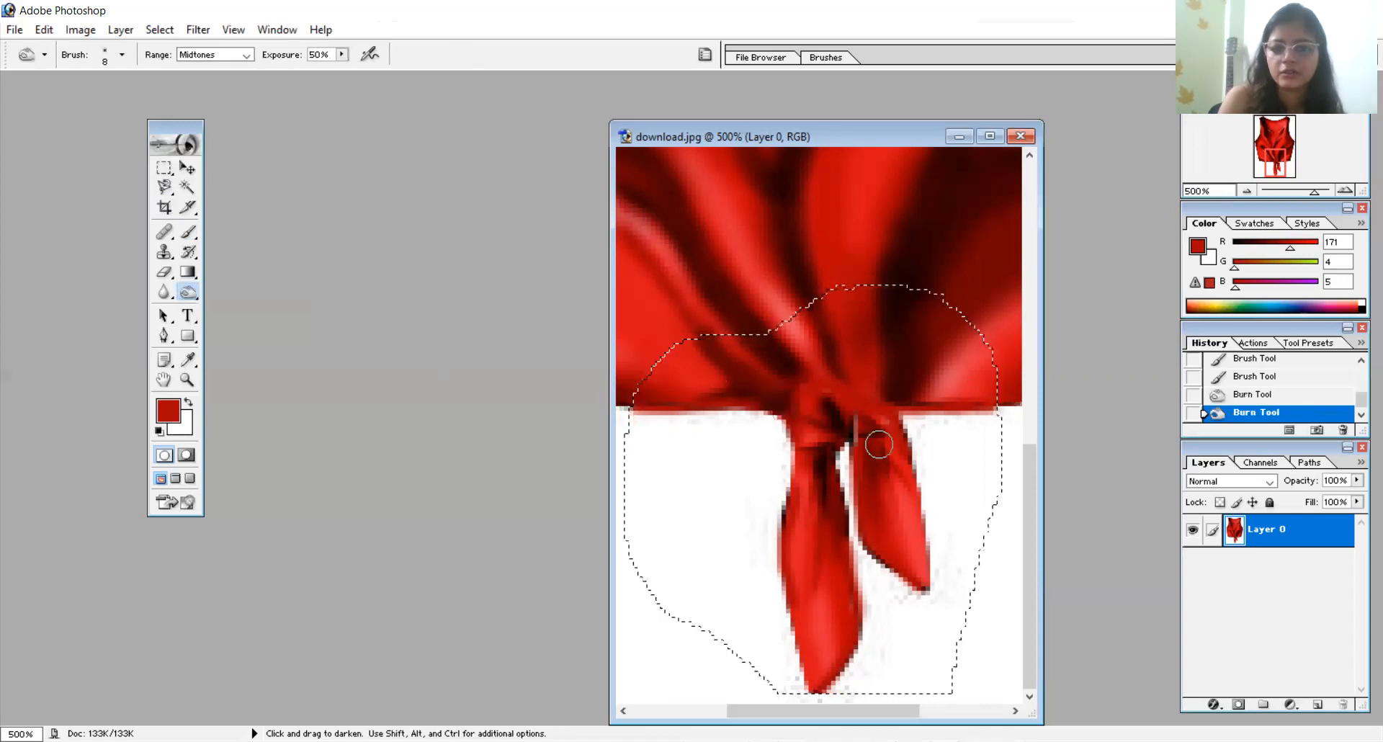
# Burn finer shadows around the top of the knot and the start of the right tail with a 4 px brush
pyautogui.rightClick(905, 472)
pyautogui.moveTo(906, 475); pyautogui.dragTo(903, 475)
pyautogui.click(864, 416)
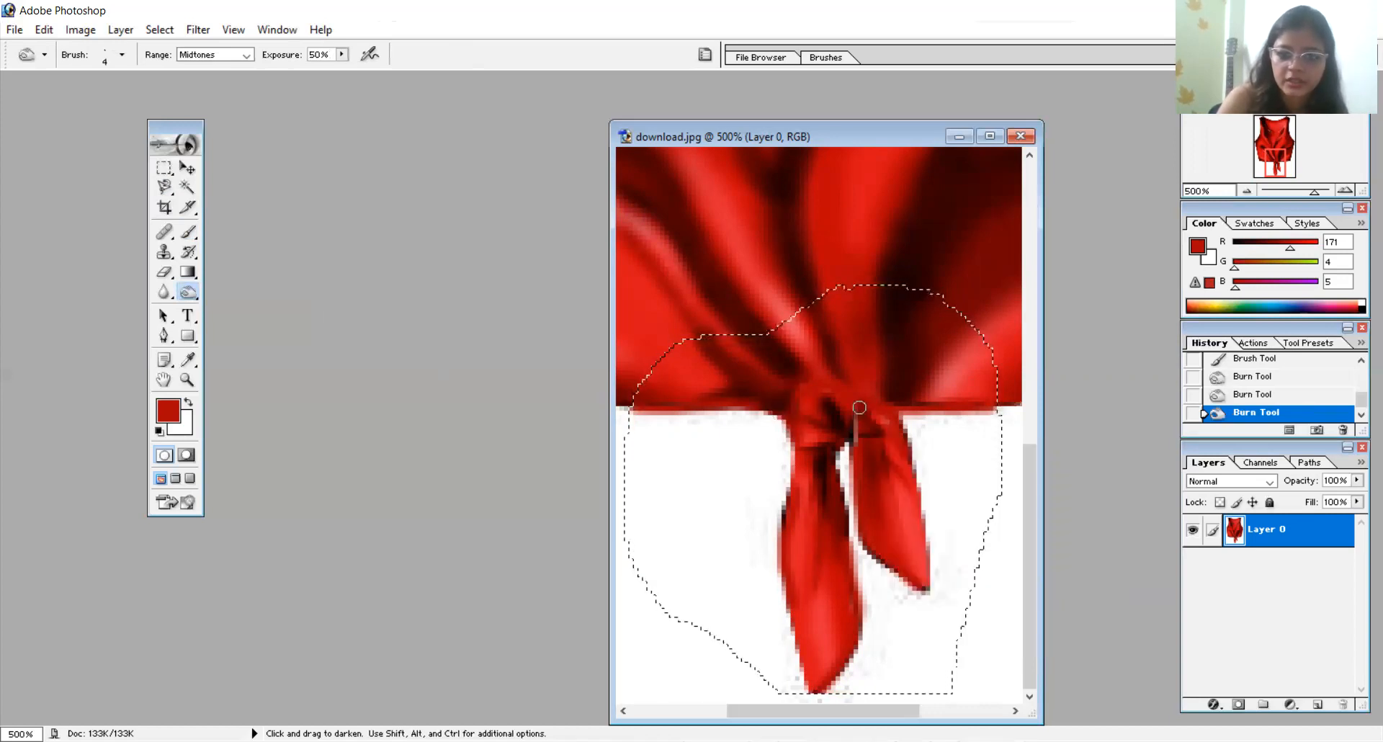
pyautogui.moveTo(860, 401); pyautogui.dragTo(855, 407)
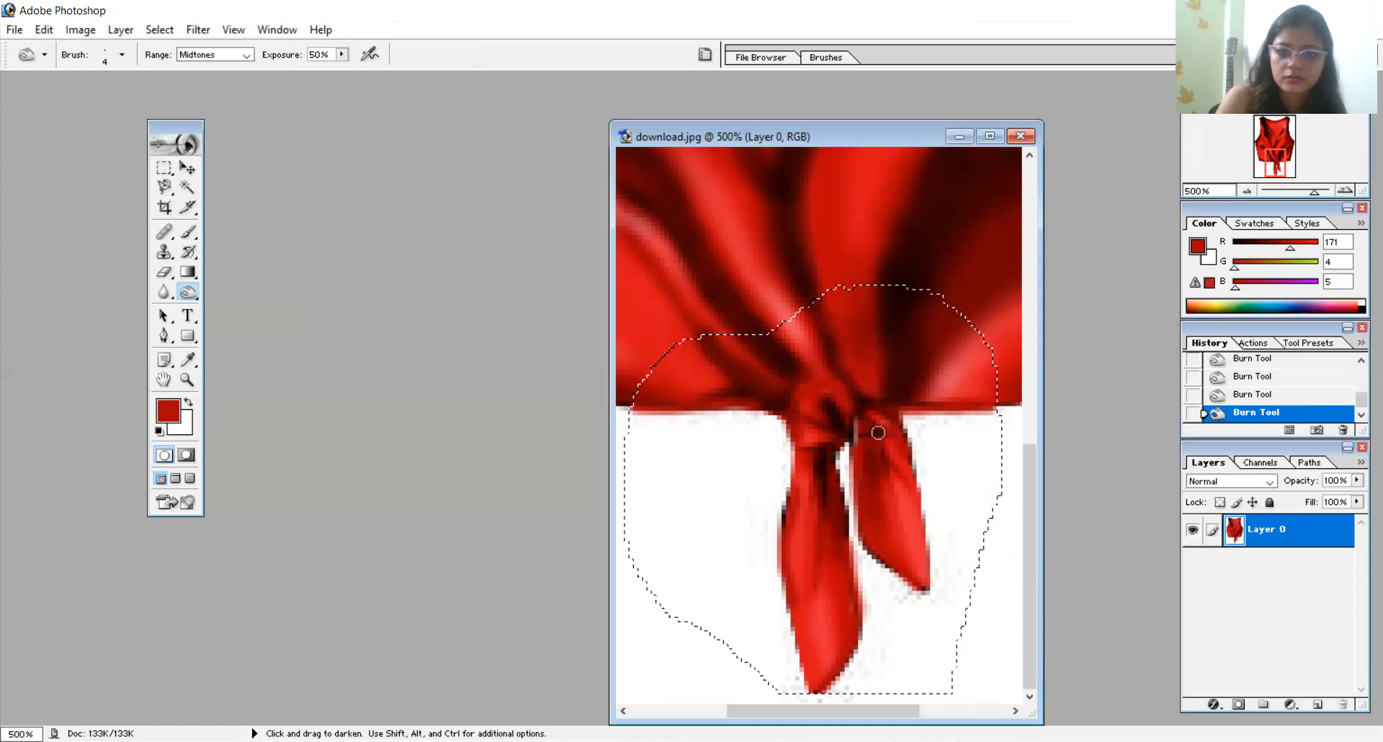
pyautogui.moveTo(852, 391)
pyautogui.mouseDown()
pyautogui.moveTo(828, 373)
pyautogui.moveTo(793, 394)
pyautogui.mouseUp()
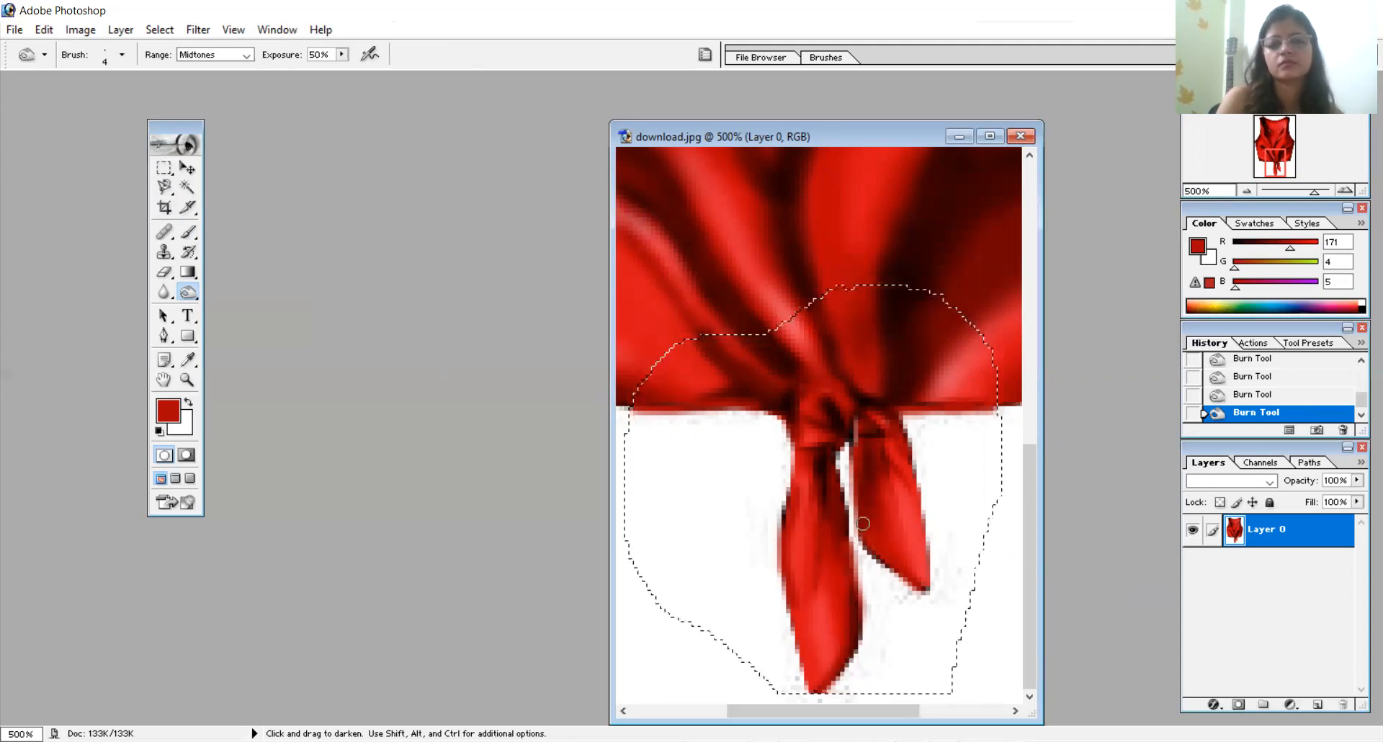
# Zoom out to 200% to examine the whole shaded top
pyautogui.click(186, 377)
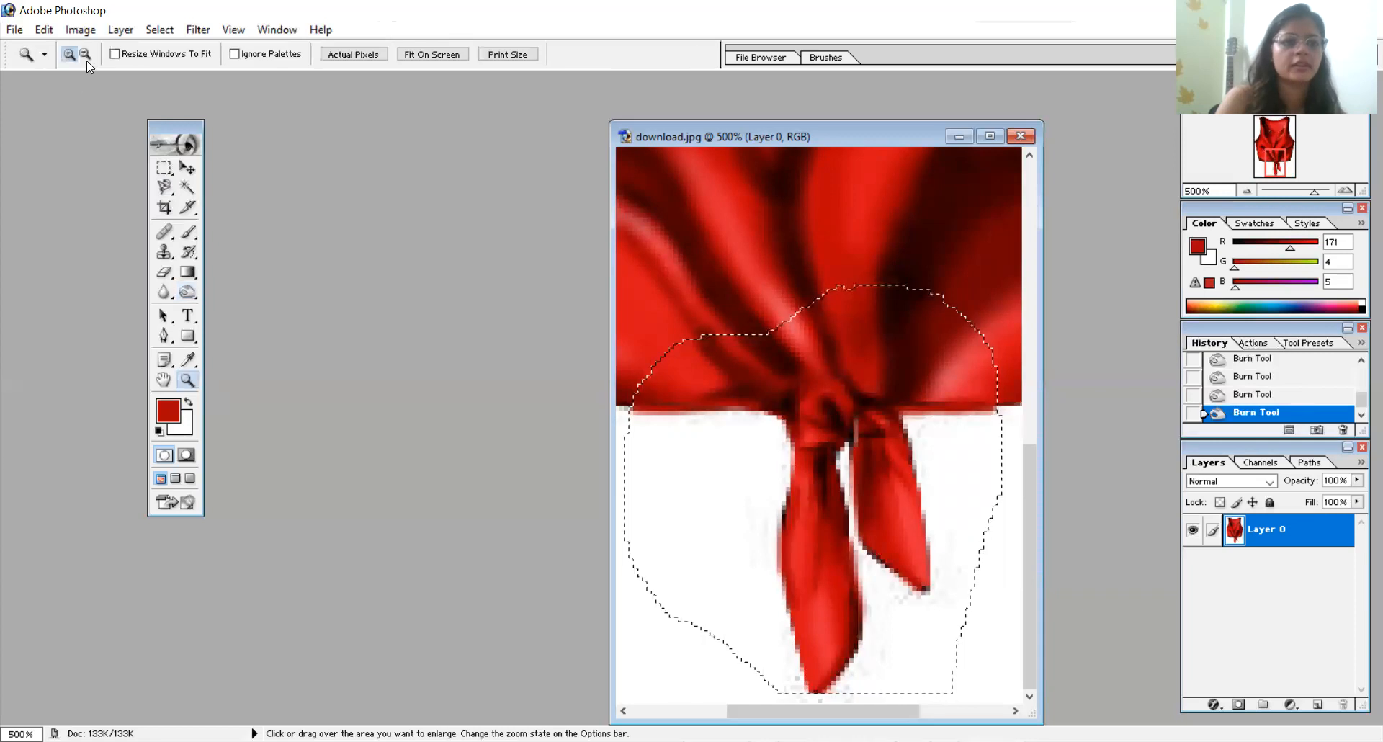
pyautogui.click(822, 365)
pyautogui.click(823, 364)
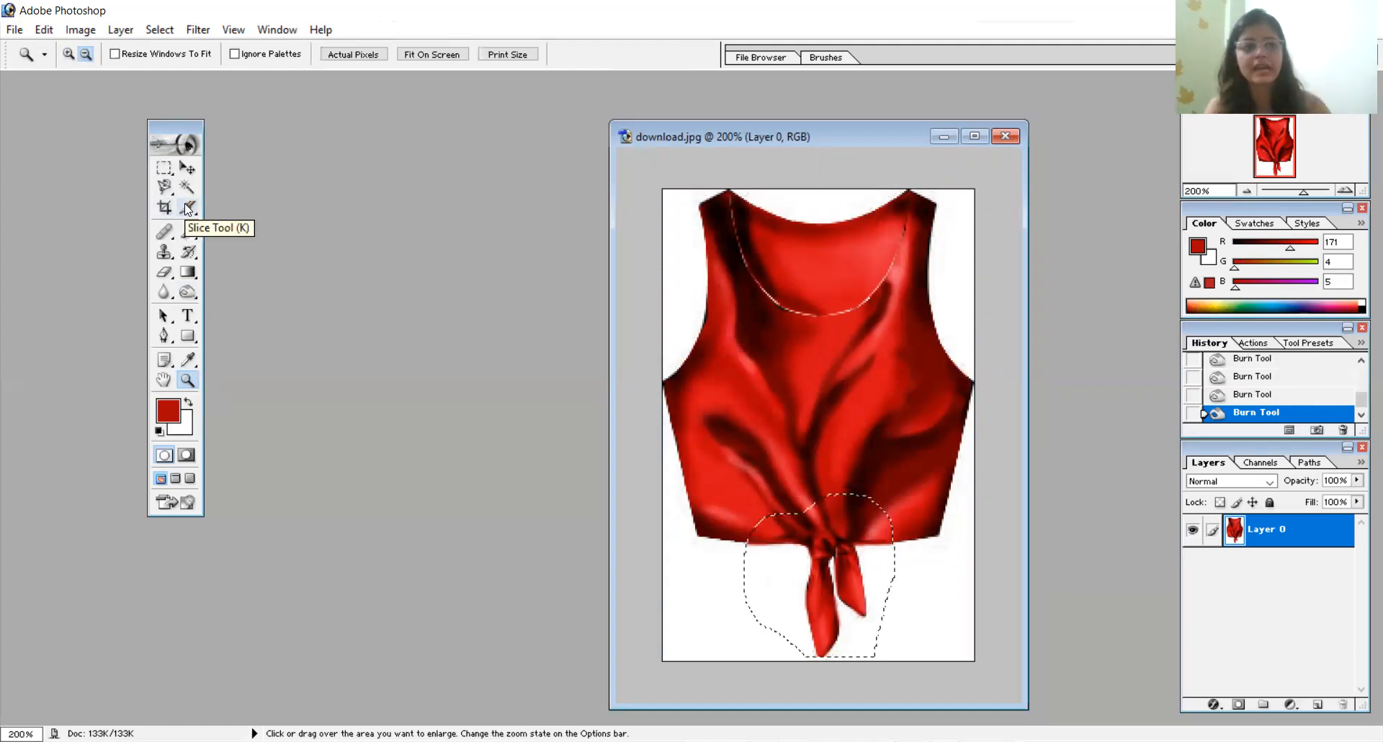
# Zoom in to 300% and select the upper part of the top, including both straps and the neckline, with the Magnetic Lasso
pyautogui.click(69, 54)
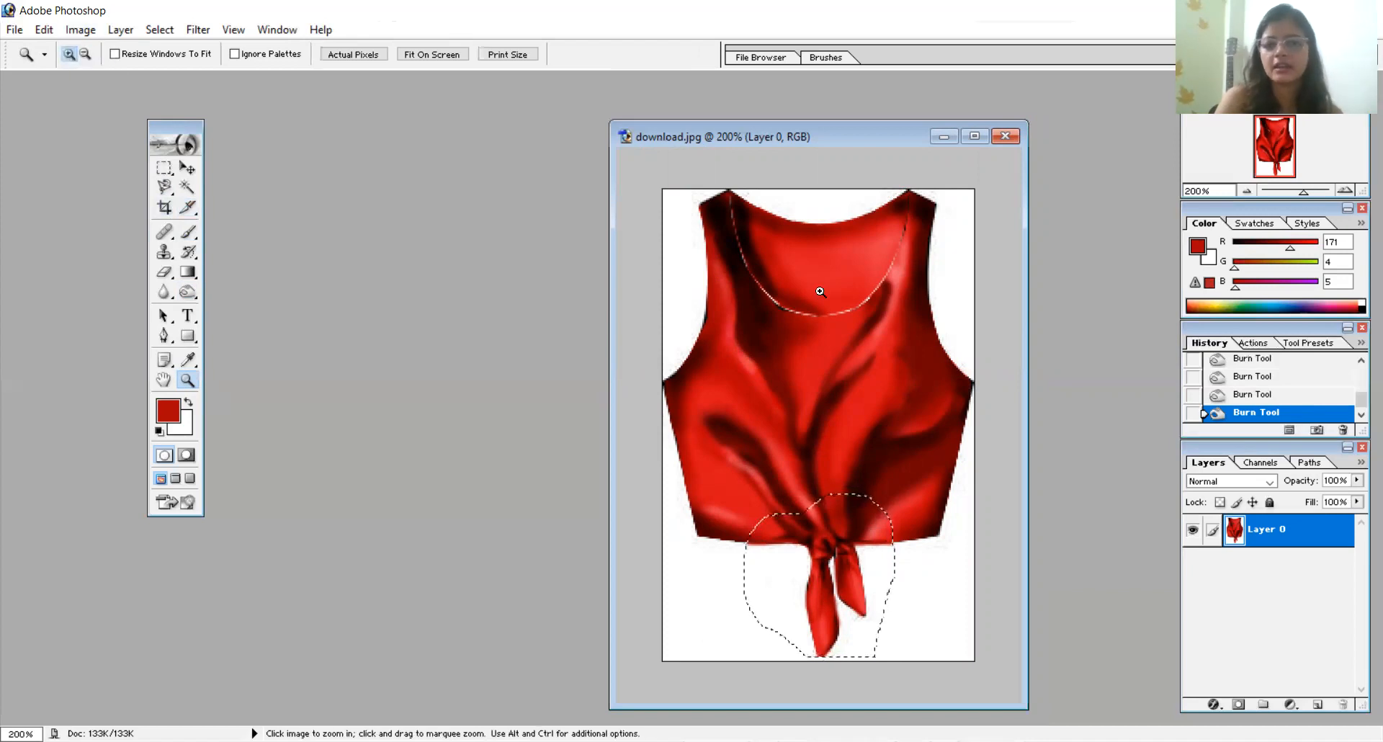
pyautogui.click(820, 293)
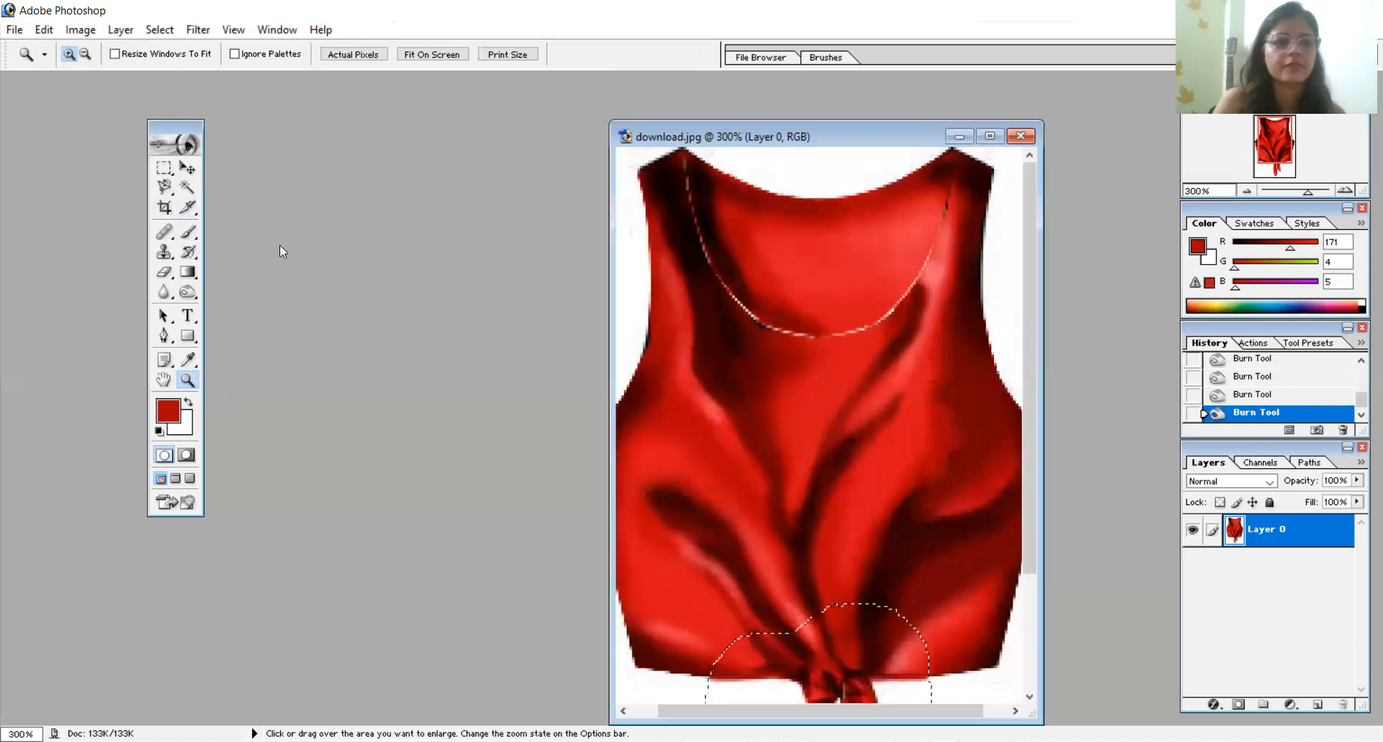
pyautogui.click(164, 188)
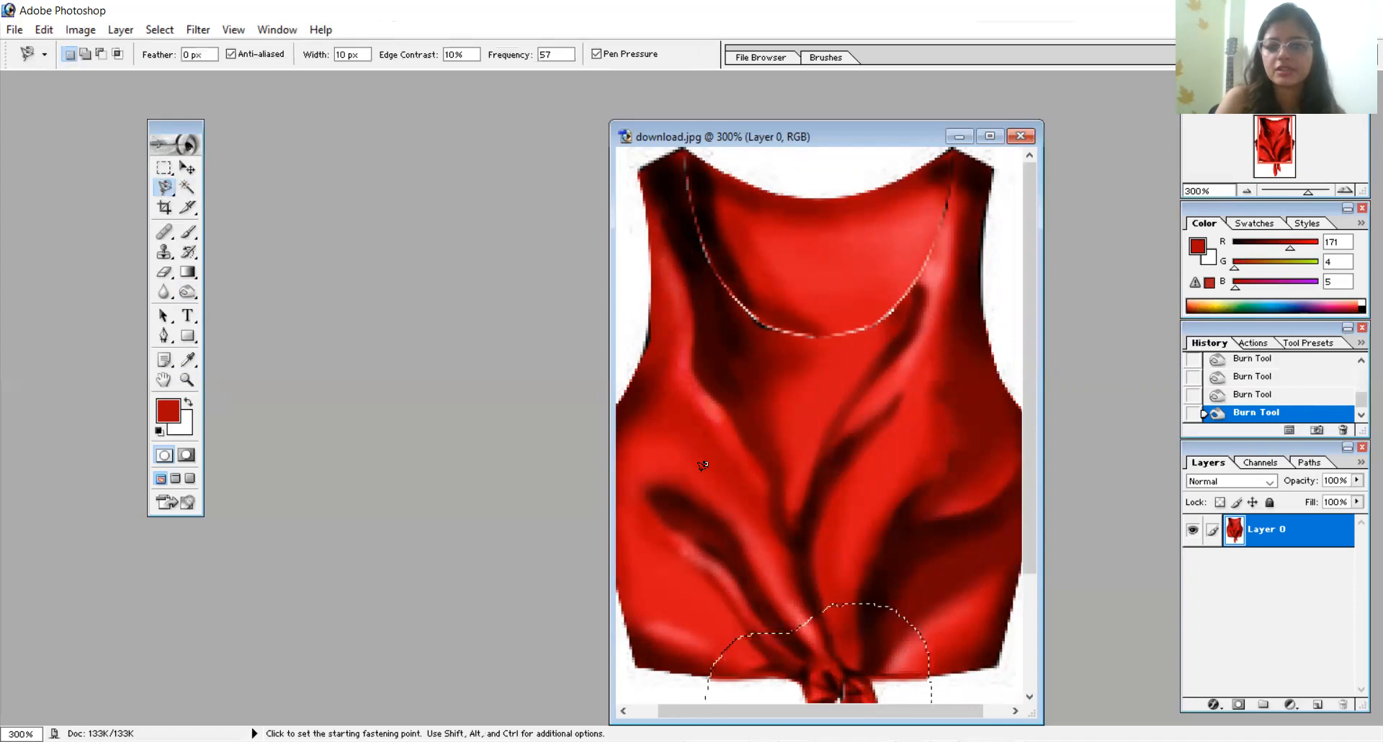
pyautogui.click(700, 471)
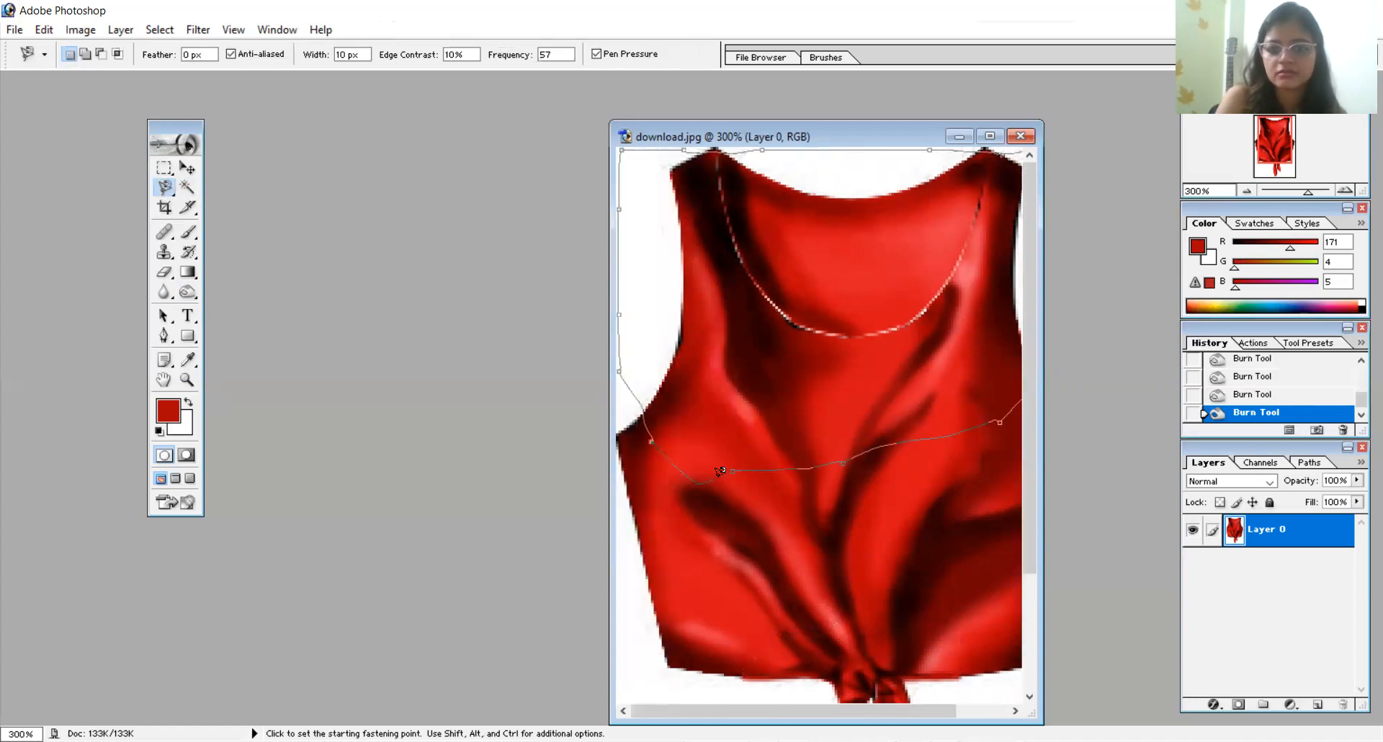
pyautogui.click(734, 467)
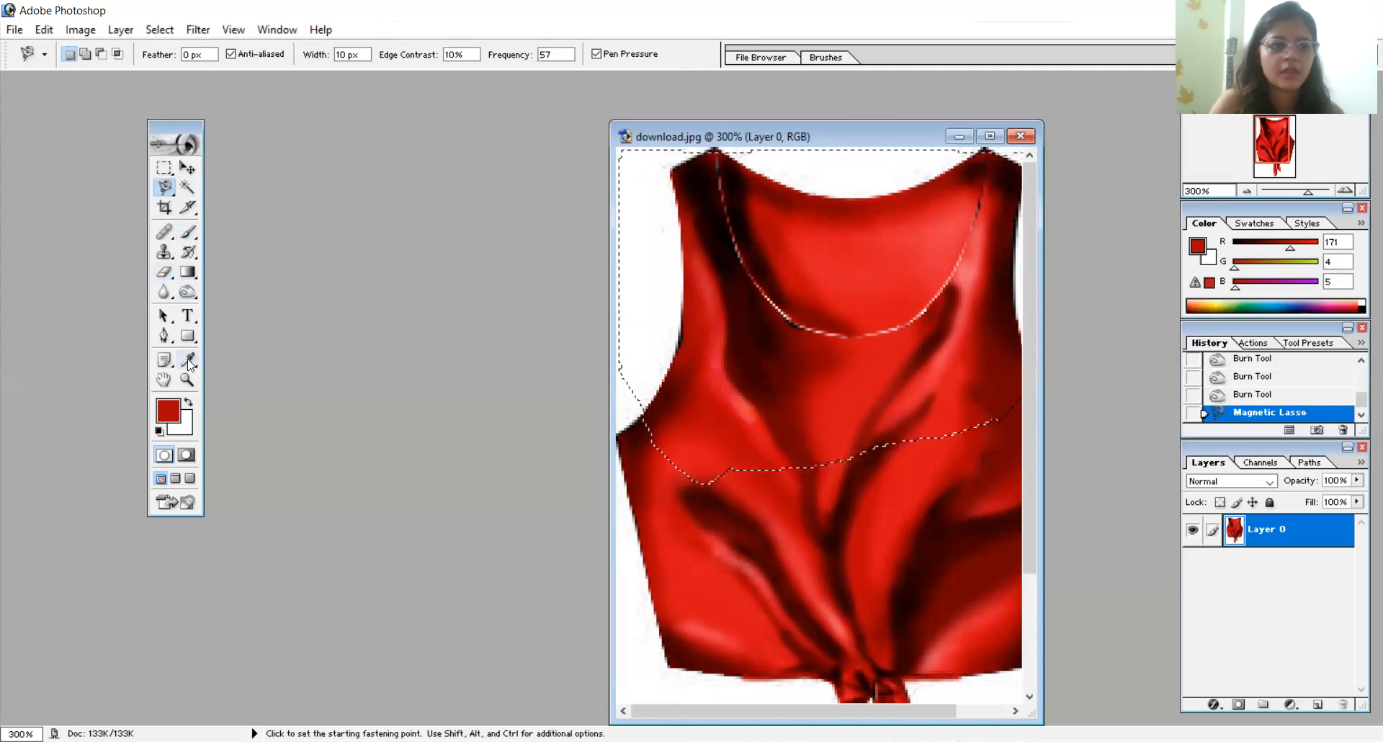
# Sample the near-black shadow (RGB 12, 0, 0) and paint over the upper left part of the white neckline outline with a 3 px brush
pyautogui.press('i')
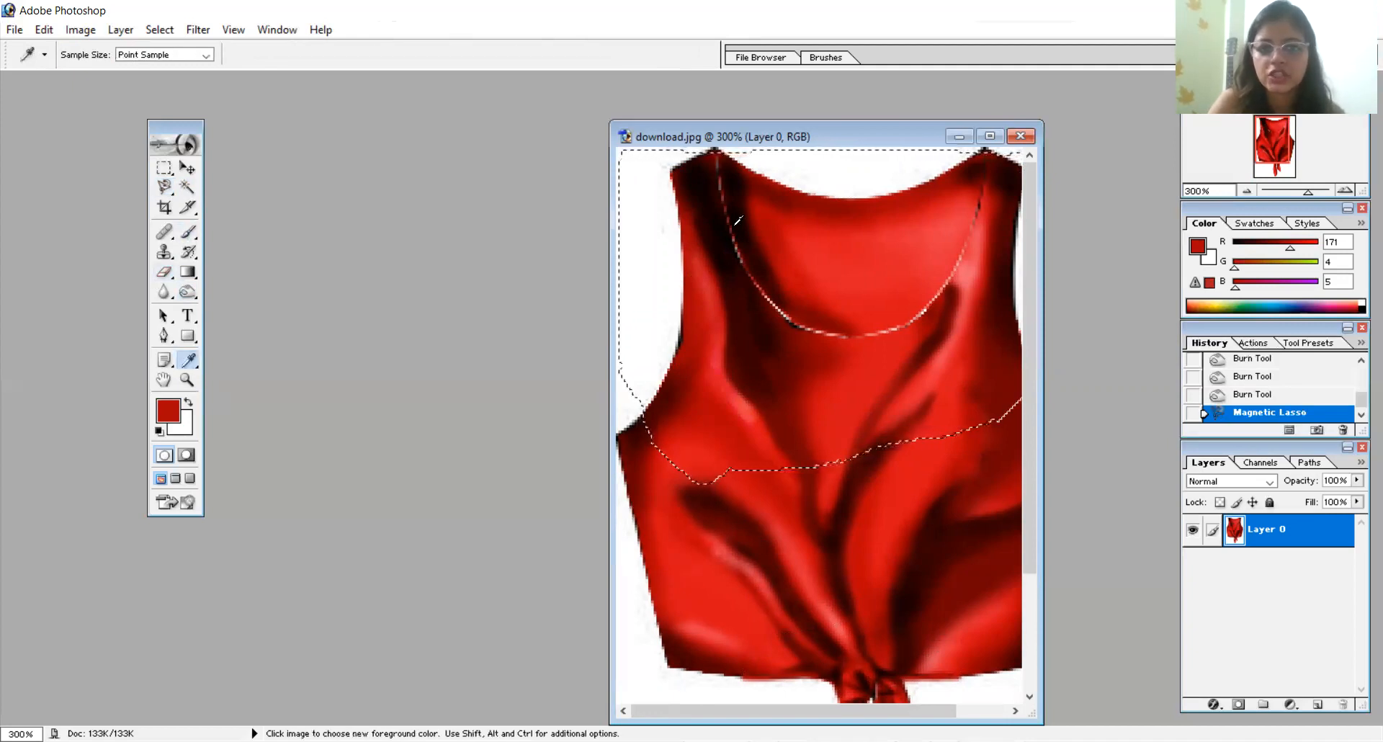
pyautogui.click(193, 233)
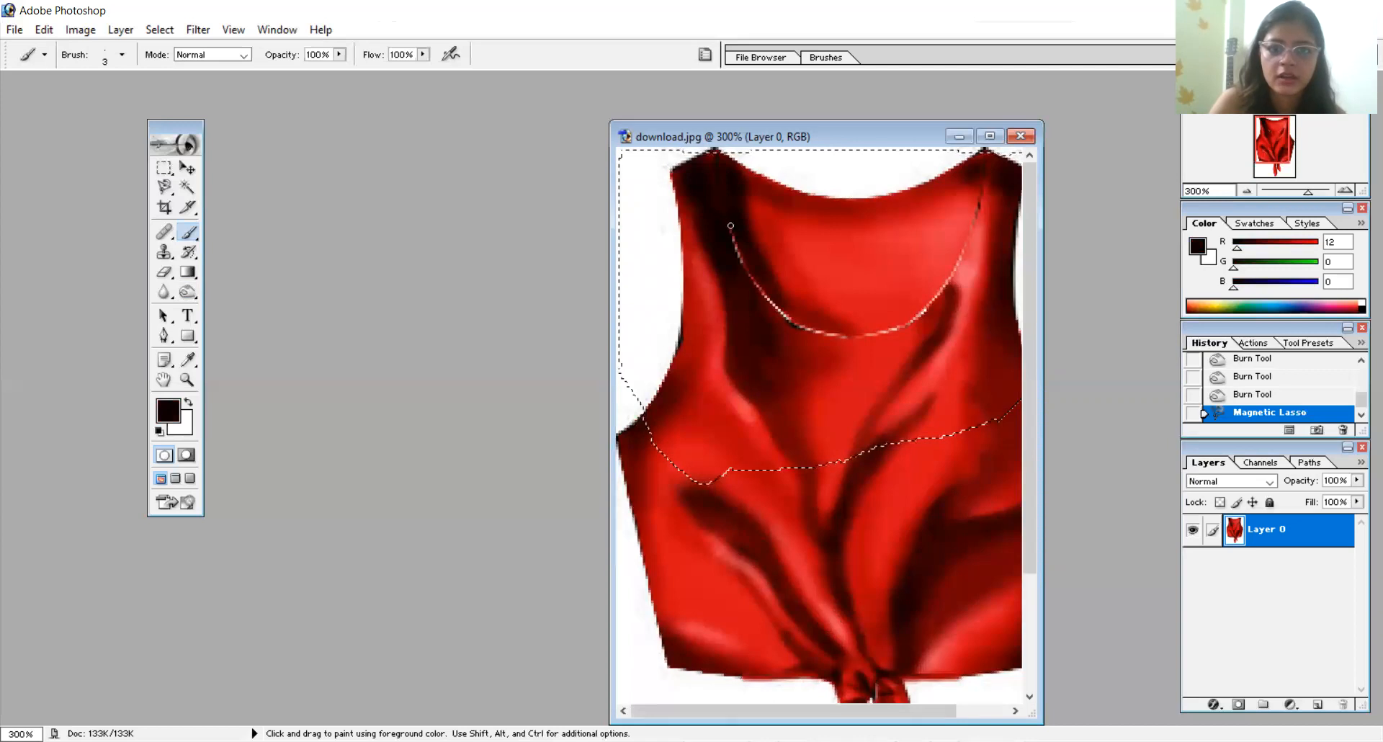
pyautogui.click(731, 234)
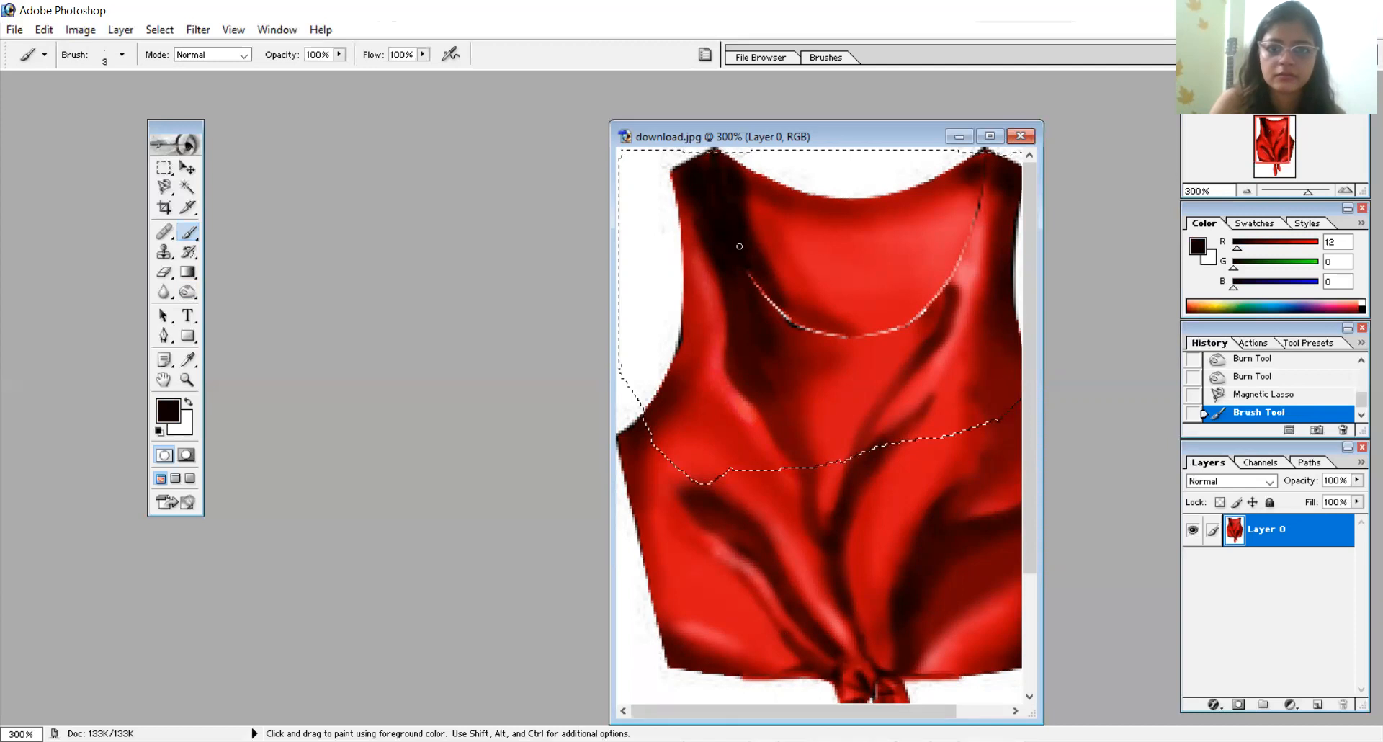
pyautogui.click(753, 268)
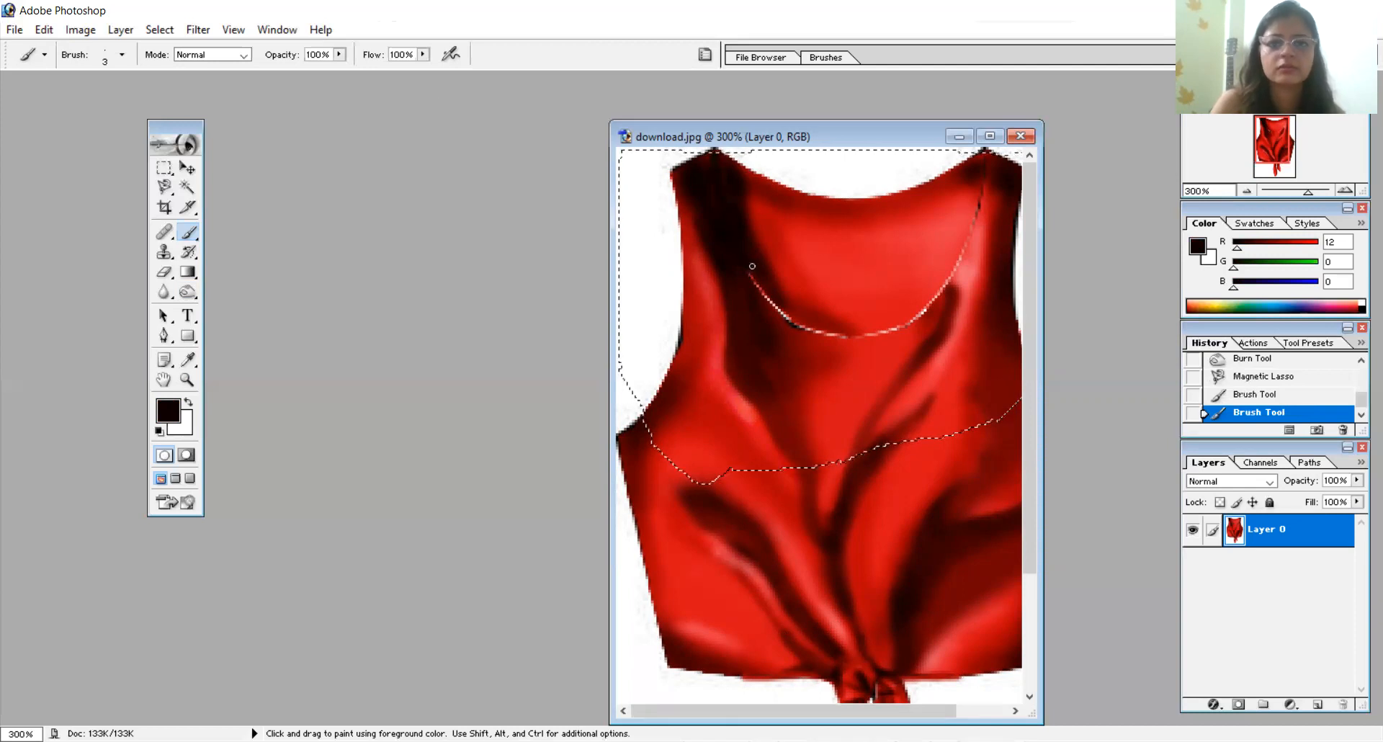
# Cover the next stretch of the left neckline outline in sampled dark red (RGB 55, 0, 0) with 3 px and 8 px brushes
pyautogui.click(187, 361)
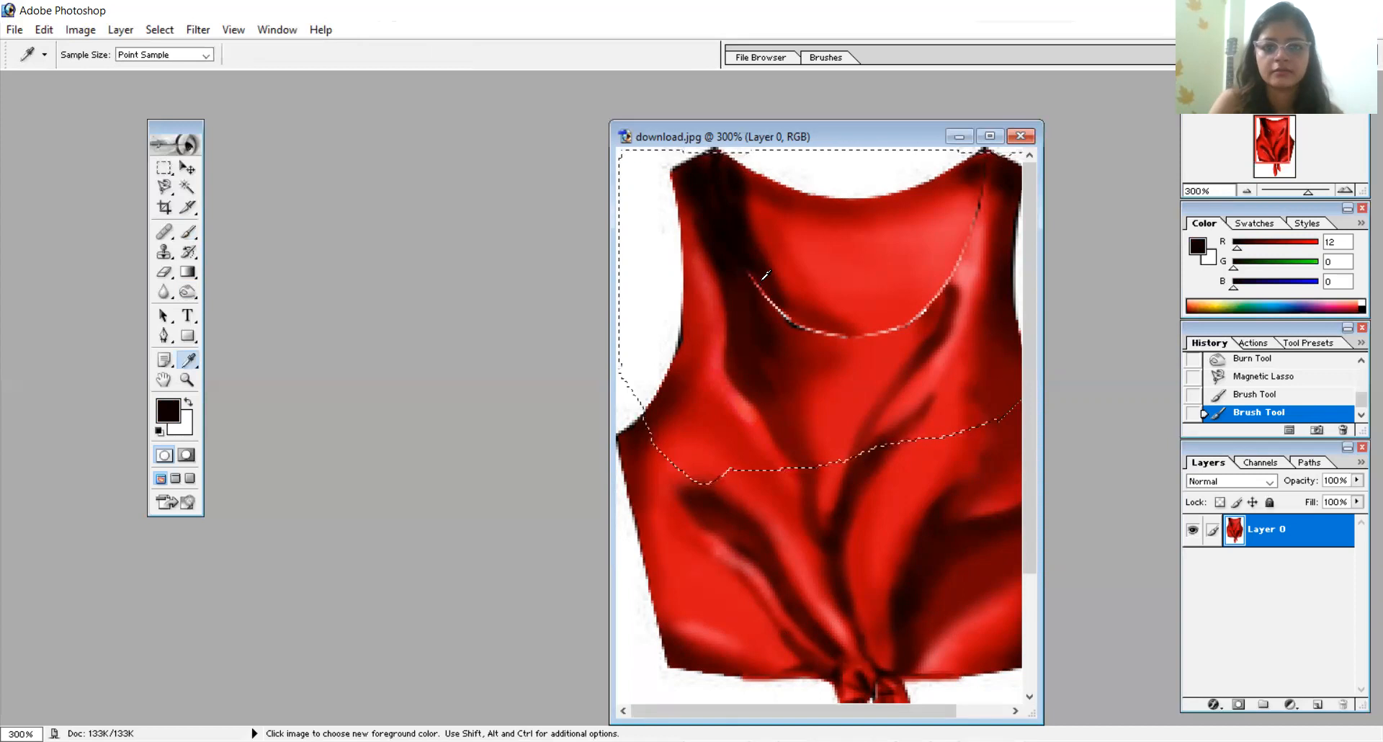
pyautogui.click(765, 274)
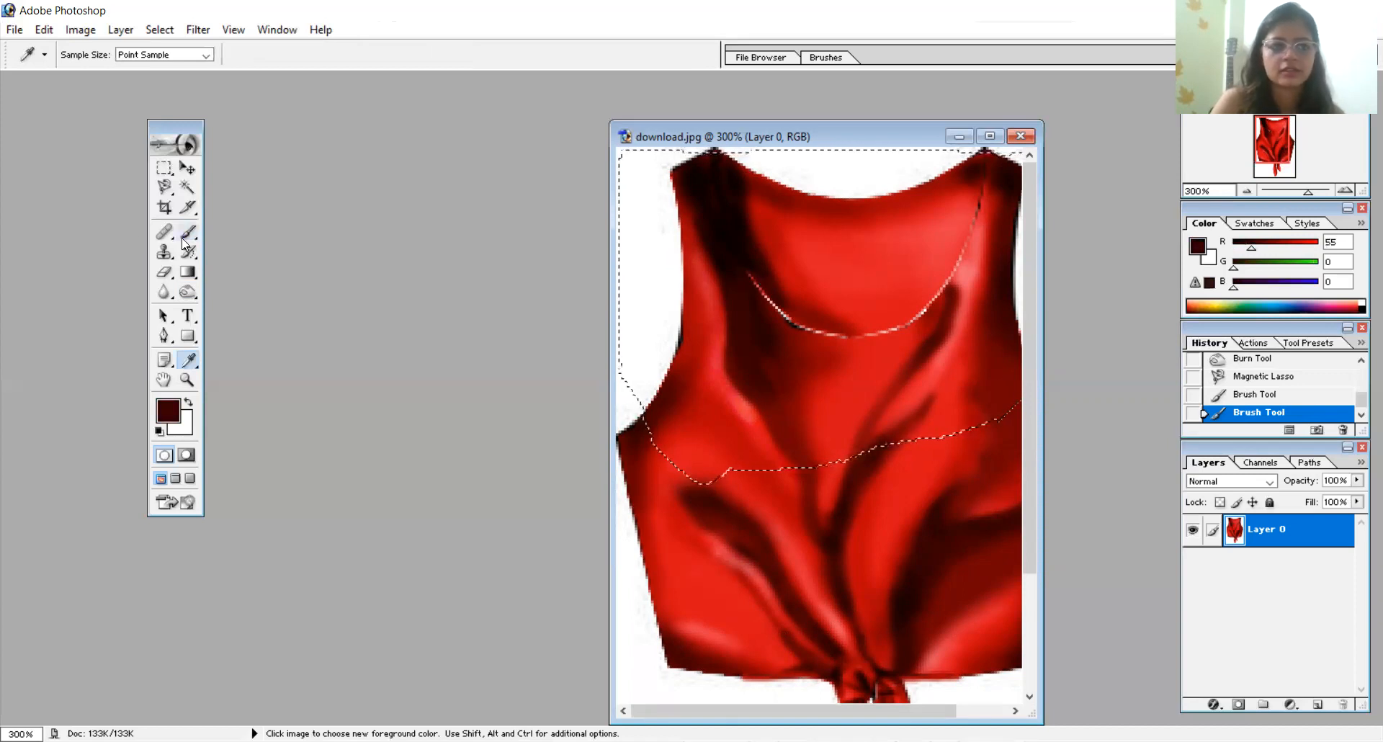
pyautogui.click(183, 239)
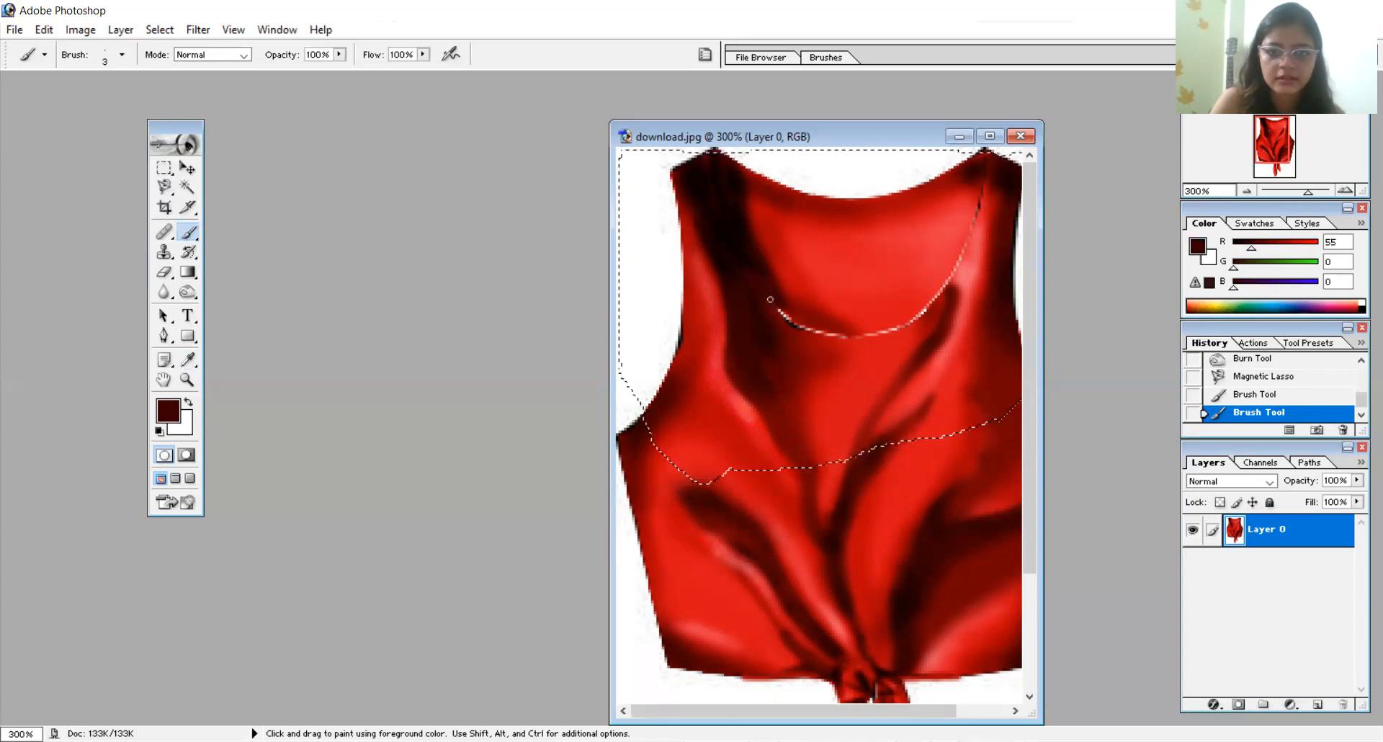
pyautogui.click(777, 308)
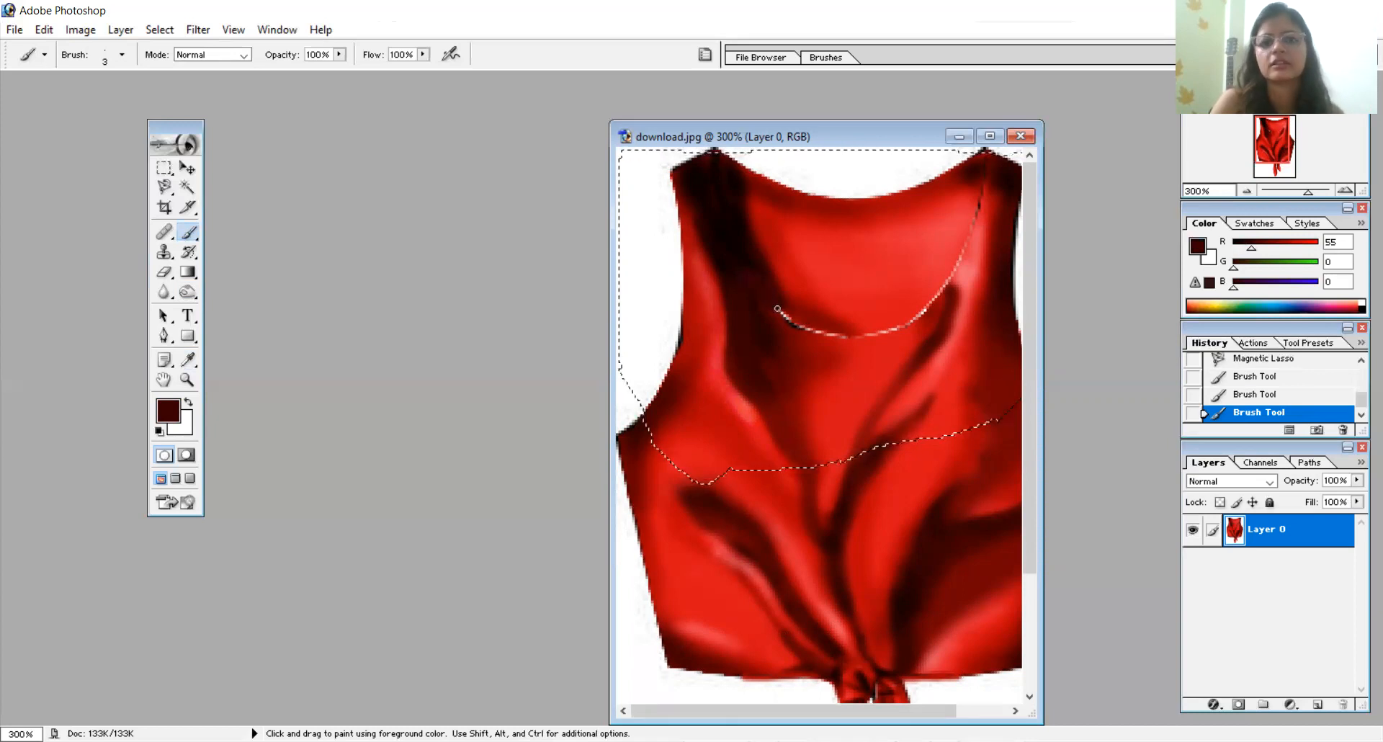
pyautogui.rightClick(777, 308)
pyautogui.moveTo(802, 341); pyautogui.dragTo(806, 341)
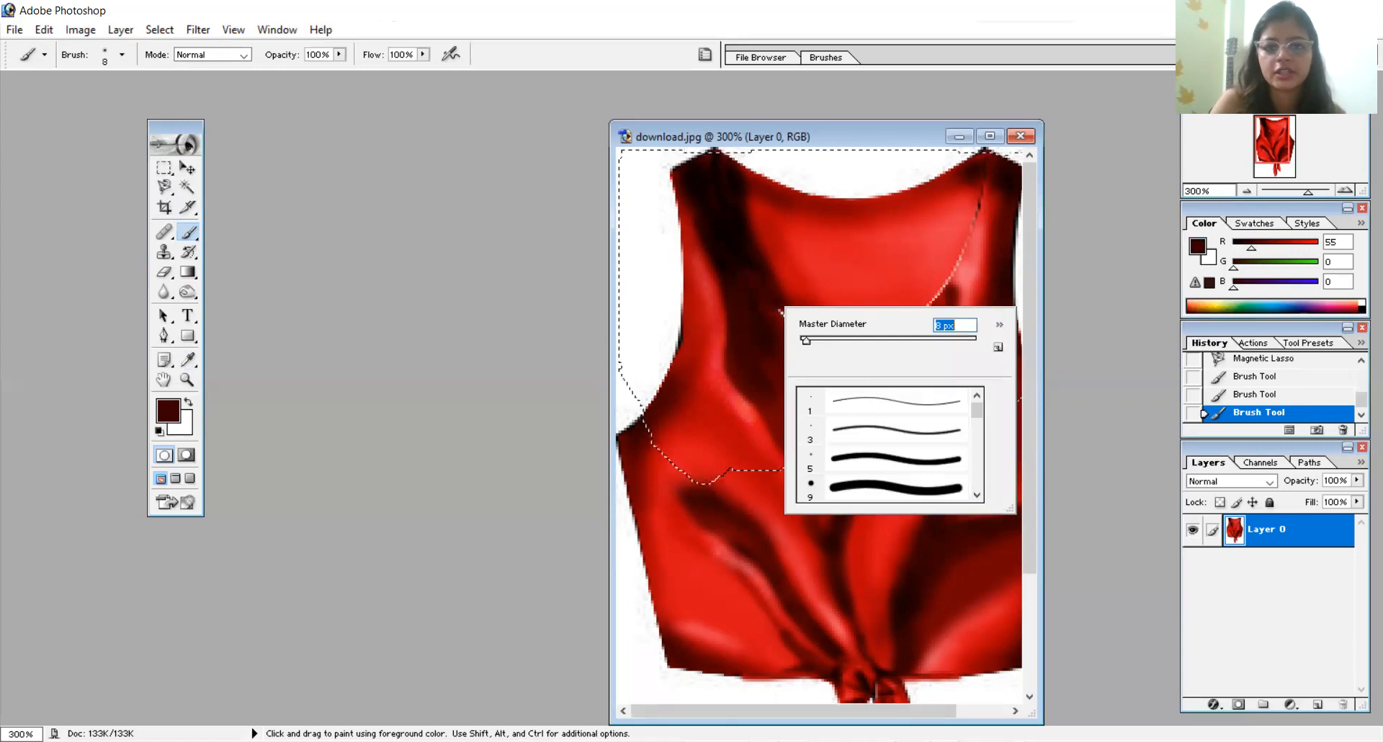
pyautogui.click(745, 267)
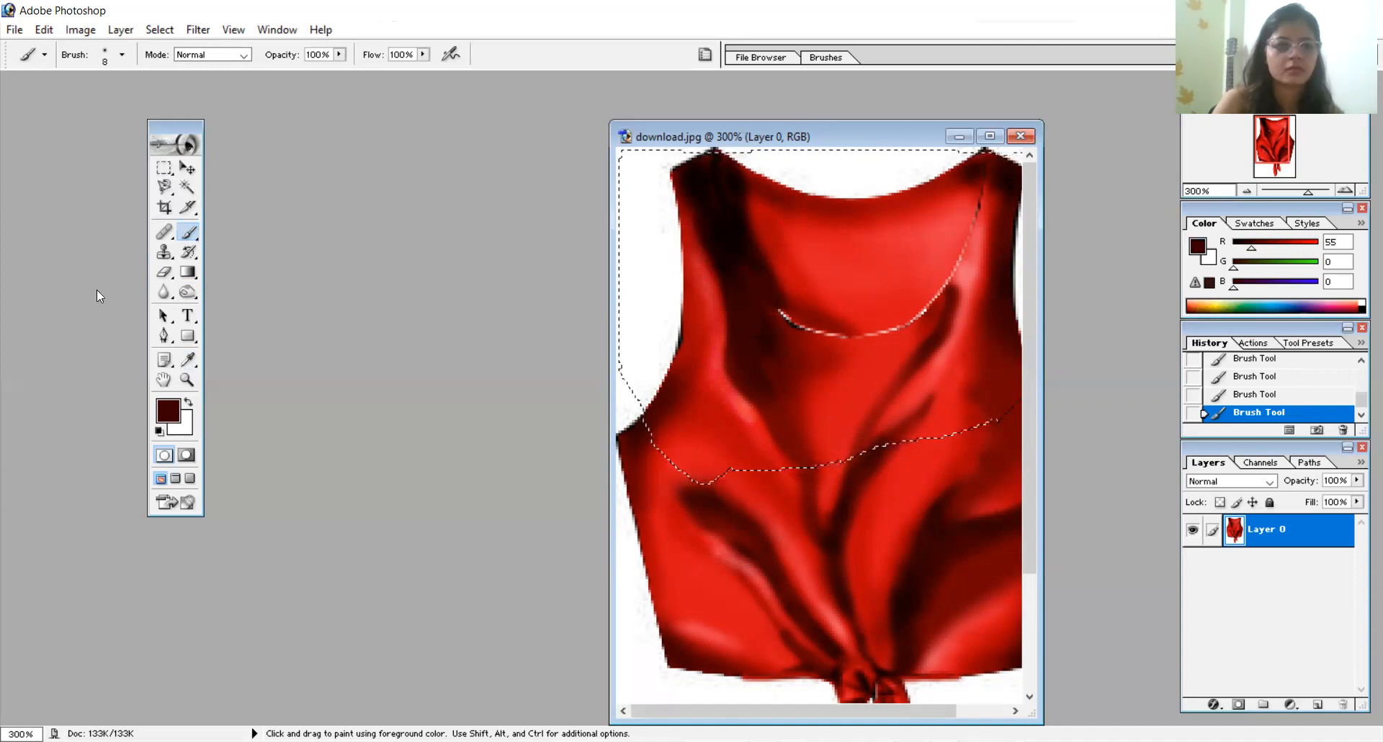
# Paint over the lower left curve of the neckline outline in sampled red (RGB 142, 2, 3) with a 4 px brush
pyautogui.click(186, 359)
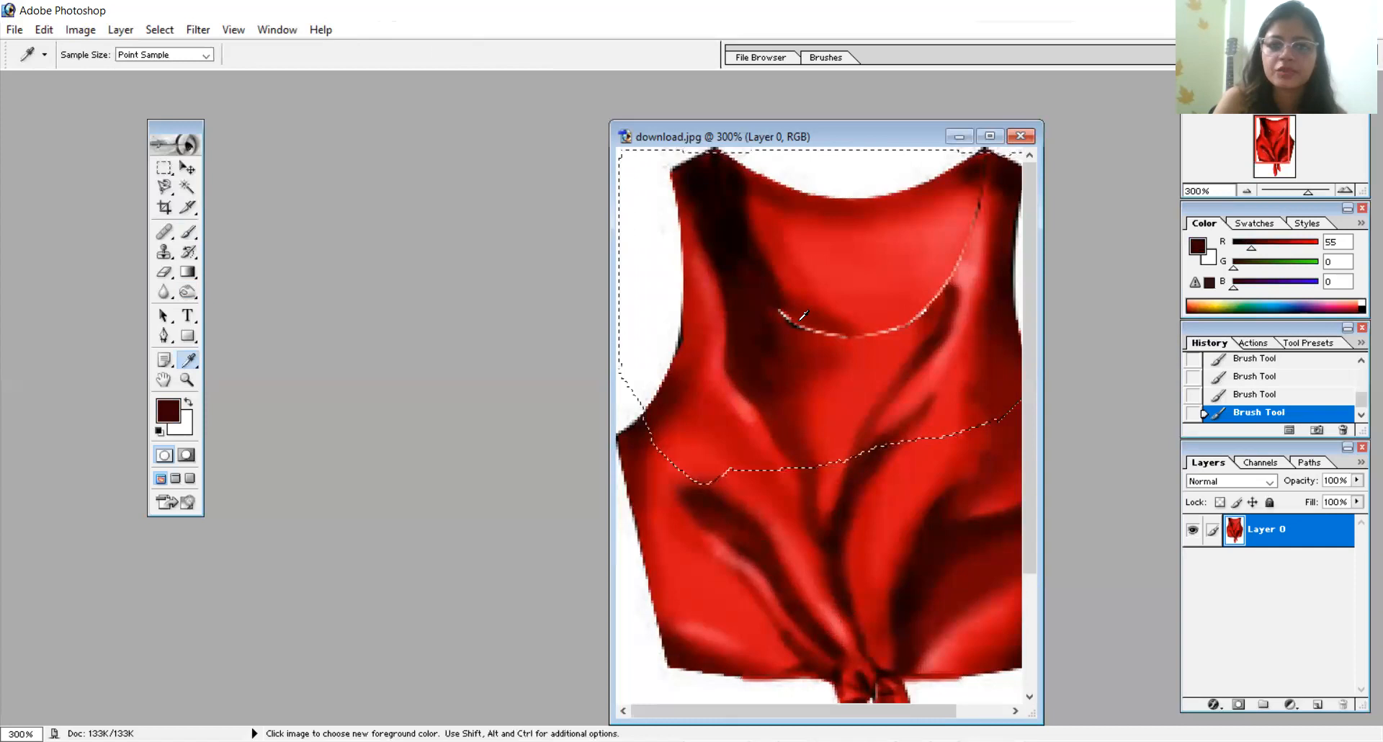
pyautogui.click(189, 232)
pyautogui.moveTo(775, 309); pyautogui.dragTo(827, 328)
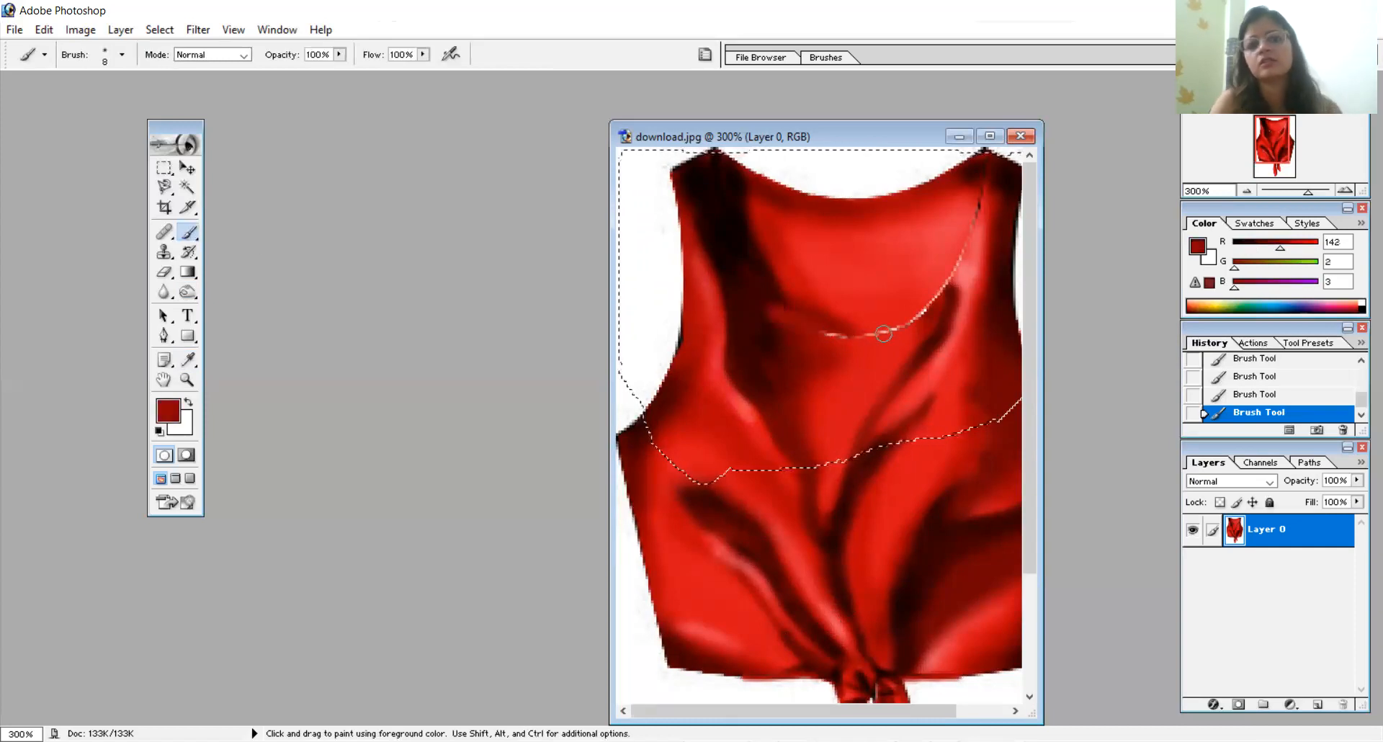
pyautogui.rightClick(909, 369)
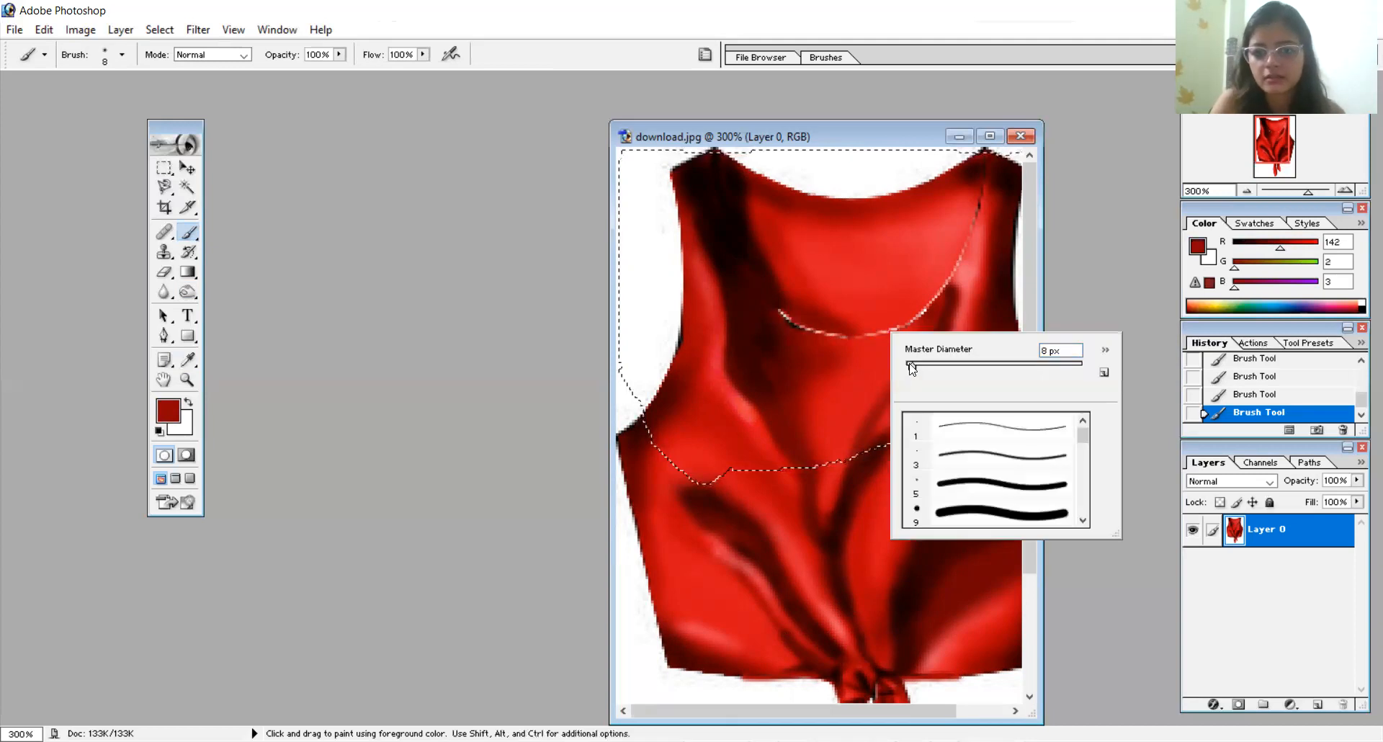
pyautogui.moveTo(910, 366); pyautogui.dragTo(907, 365)
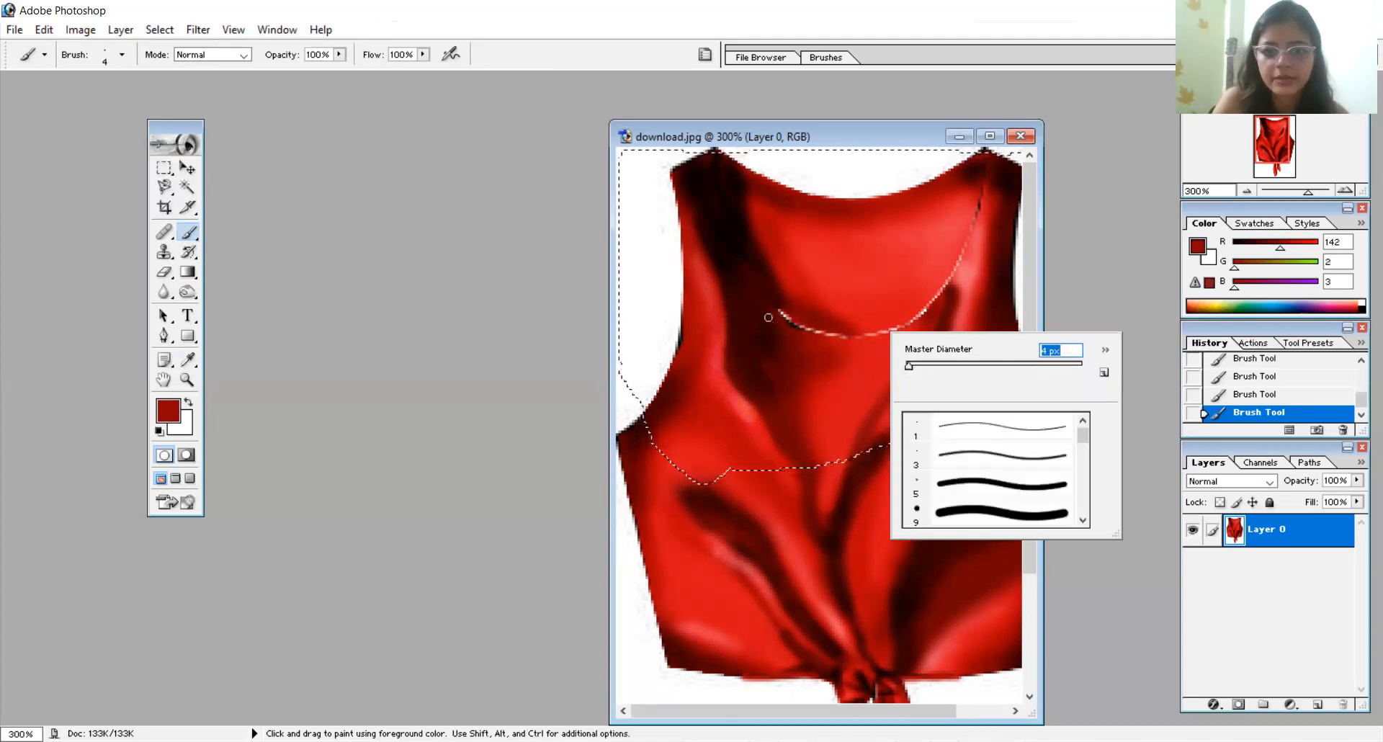
pyautogui.moveTo(780, 311)
pyautogui.mouseDown()
pyautogui.moveTo(853, 333)
pyautogui.moveTo(820, 332)
pyautogui.mouseUp()
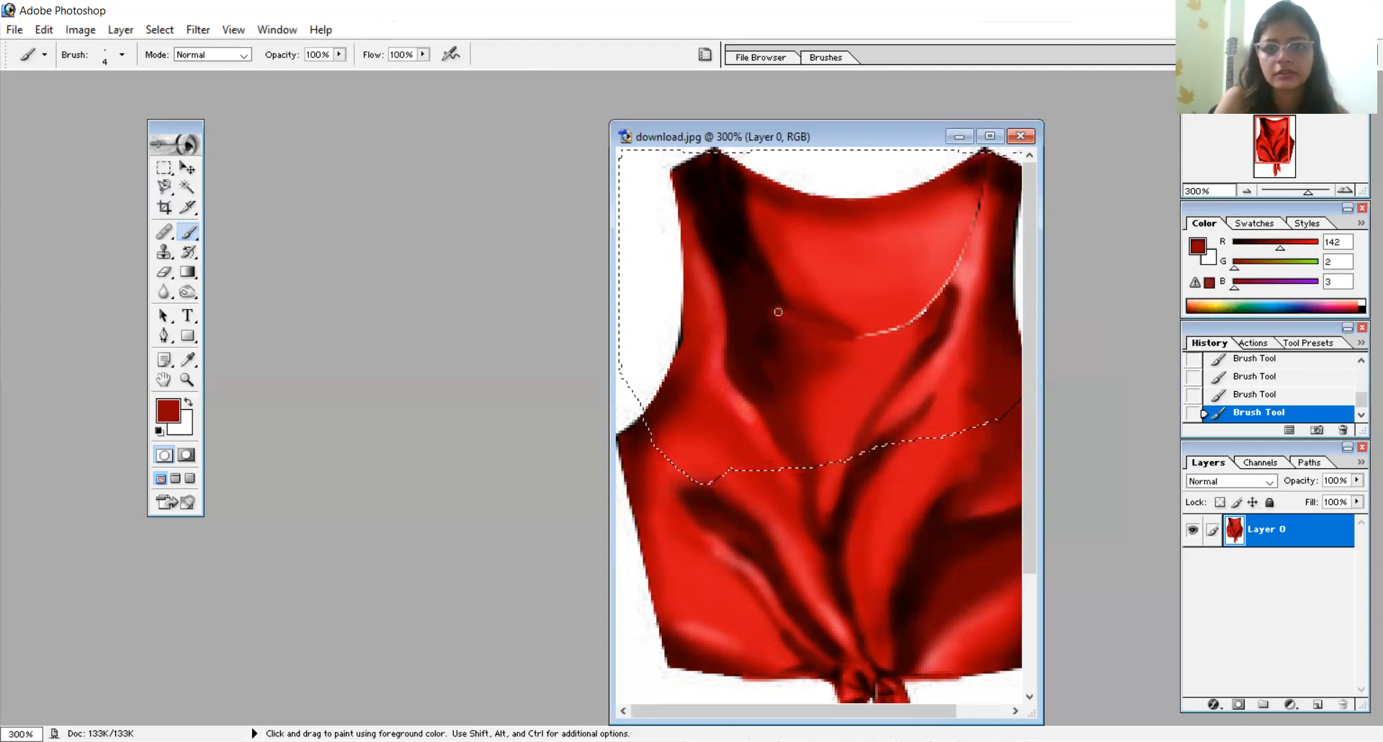
# Paint over the bottom and right curve of the neckline outline in sampled bright reds (RGB 214, 16, 22 and 222, 29, 37)
pyautogui.click(188, 361)
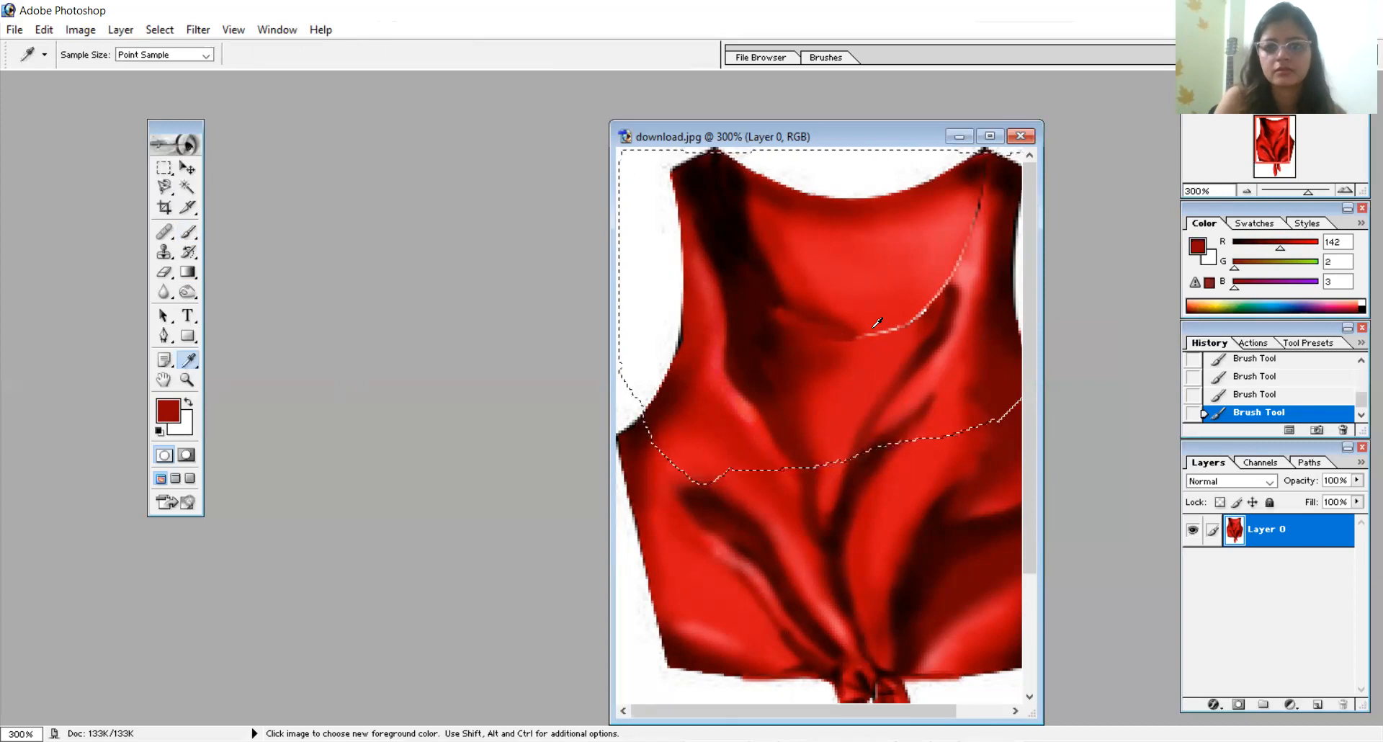
pyautogui.click(189, 231)
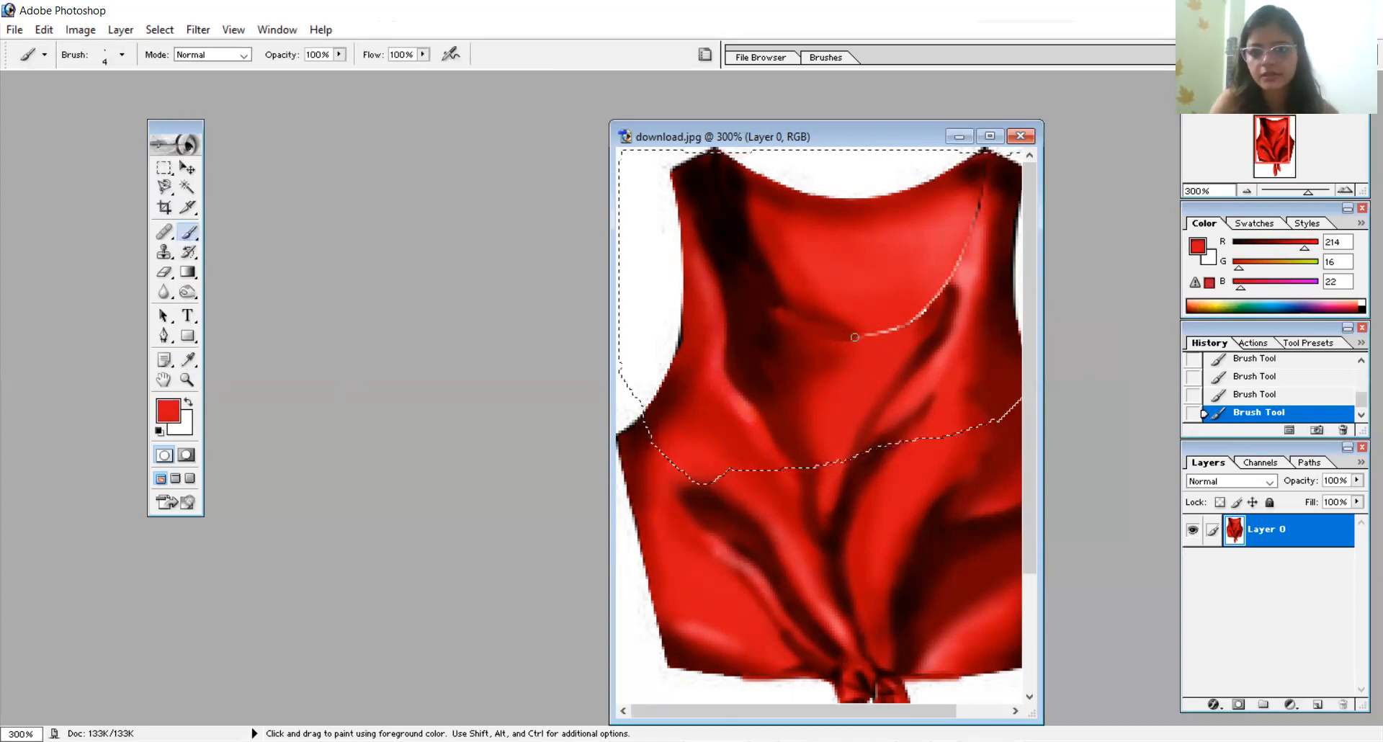
pyautogui.moveTo(854, 337); pyautogui.dragTo(914, 319)
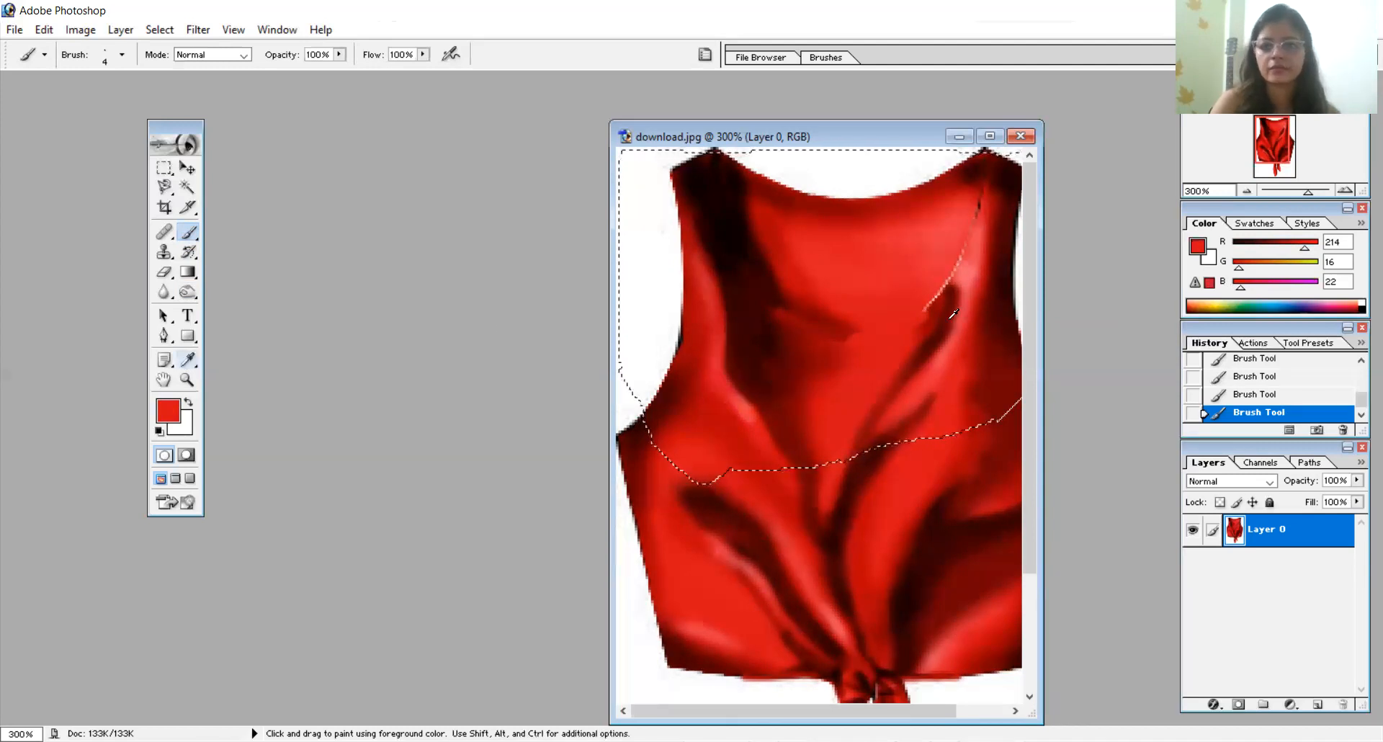
pyautogui.press('i')
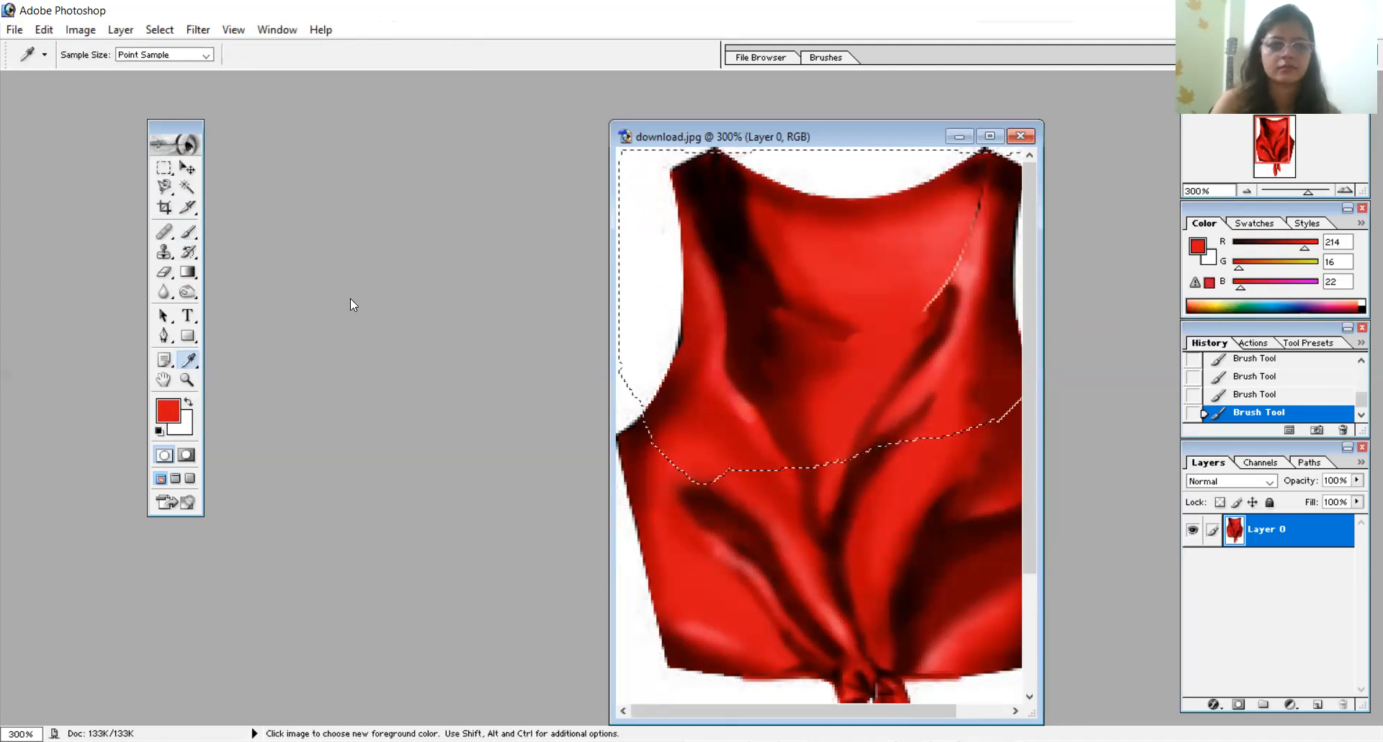
pyautogui.click(188, 233)
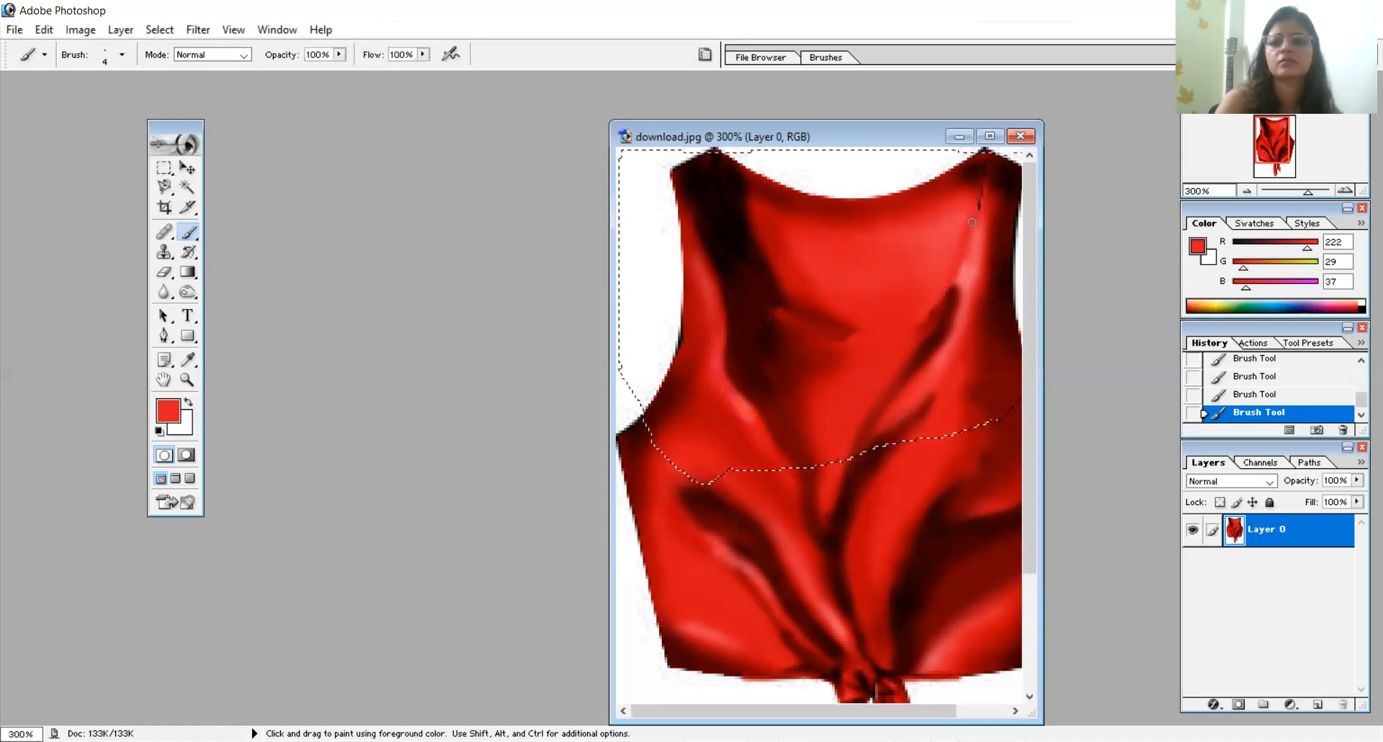
# Sample the dark red of the right strap (RGB 78, 0, 0) and paint over the neckline outline just below it
pyautogui.click(187, 359)
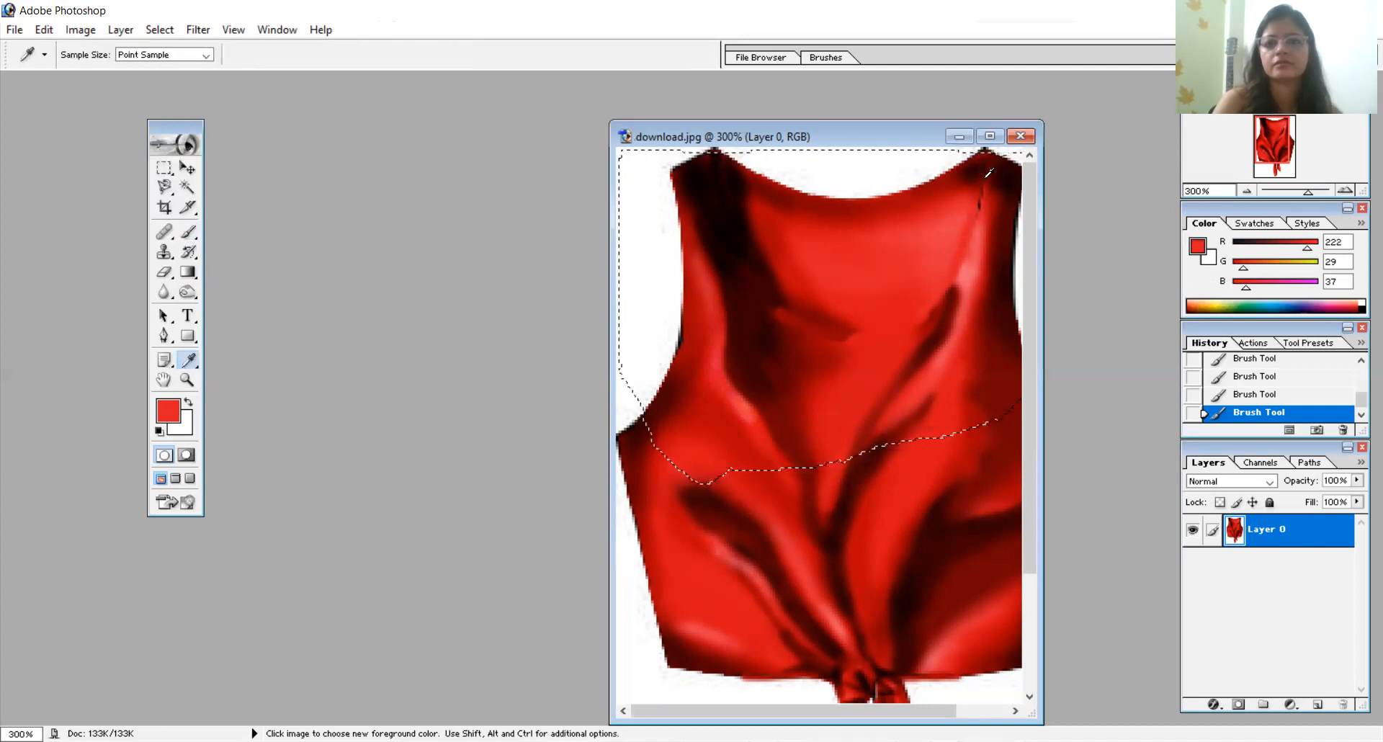
pyautogui.click(984, 172)
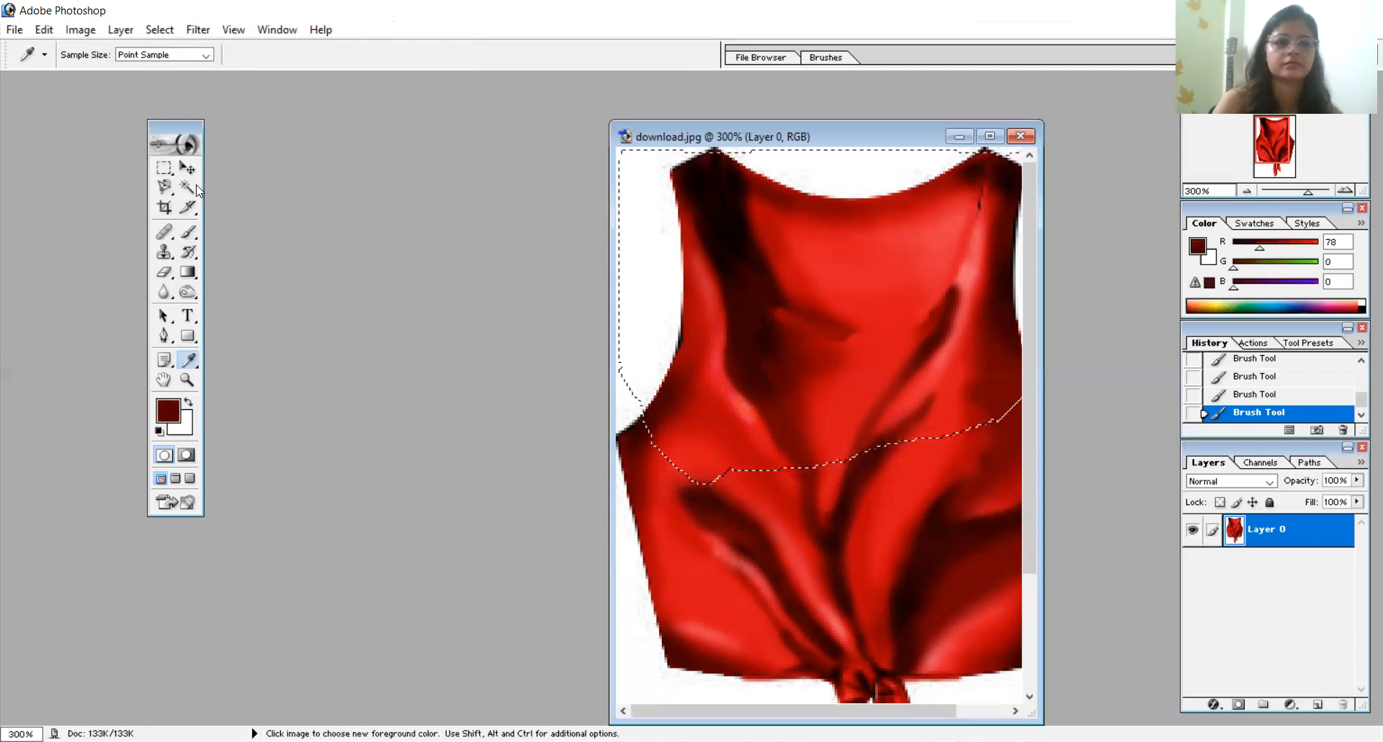
pyautogui.click(189, 232)
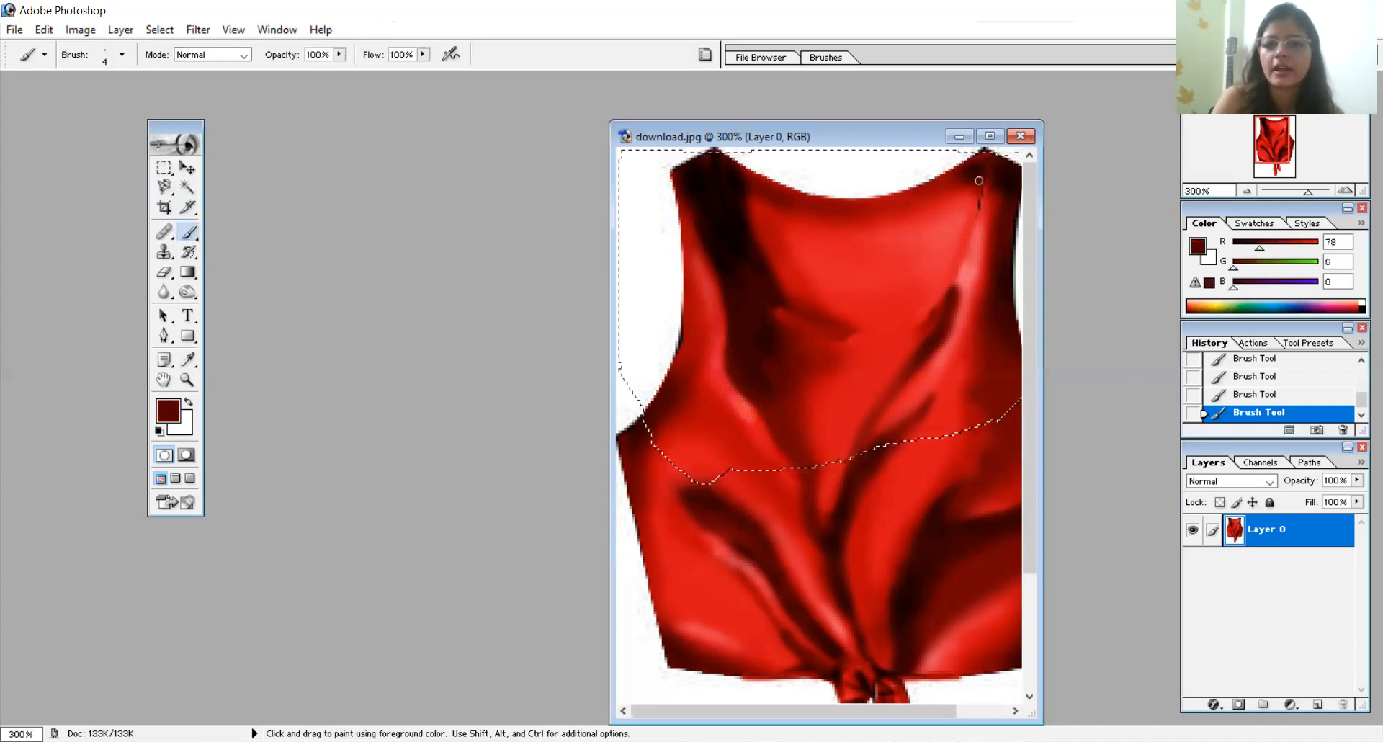
pyautogui.moveTo(982, 159); pyautogui.dragTo(960, 261)
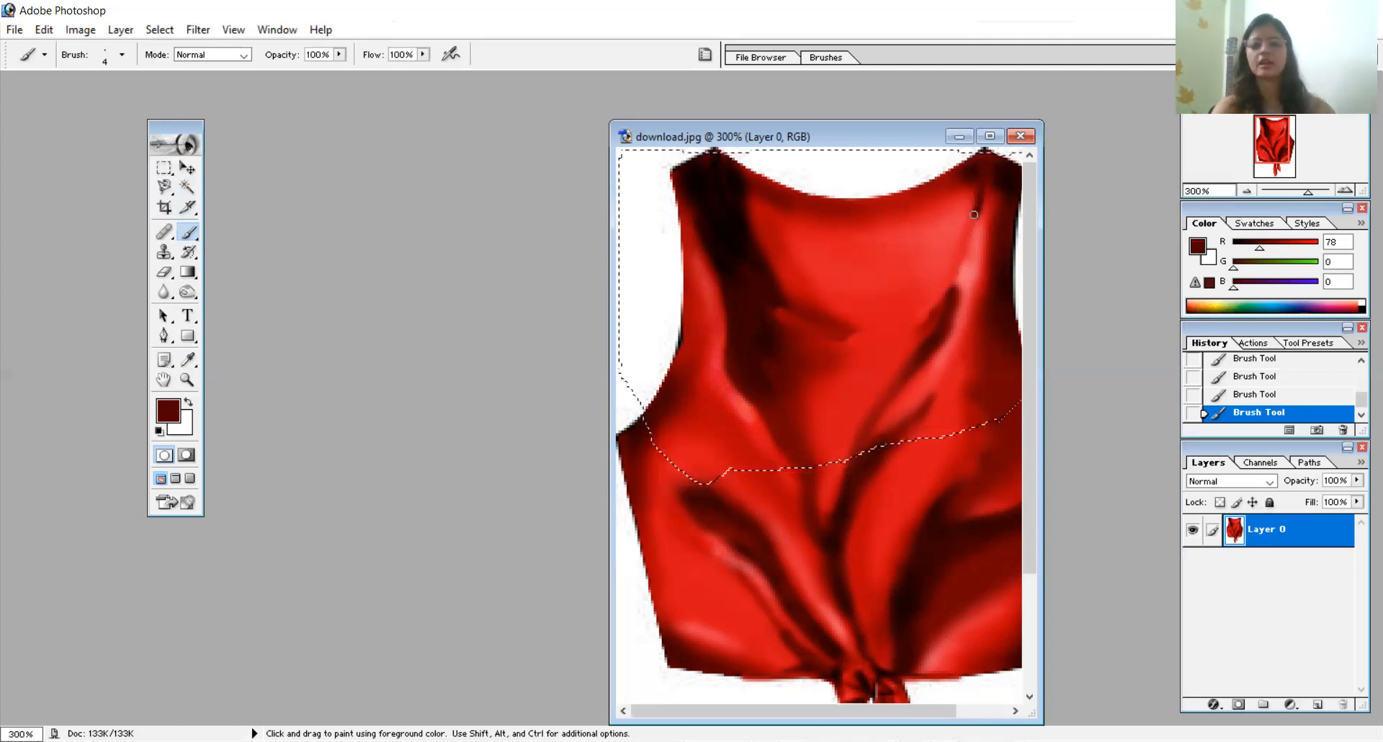
# Blend the shadow along the left neckline in sampled dark red (RGB 55, 0, 0) with a 17 px brush
pyautogui.click(191, 294)
pyautogui.click(188, 359)
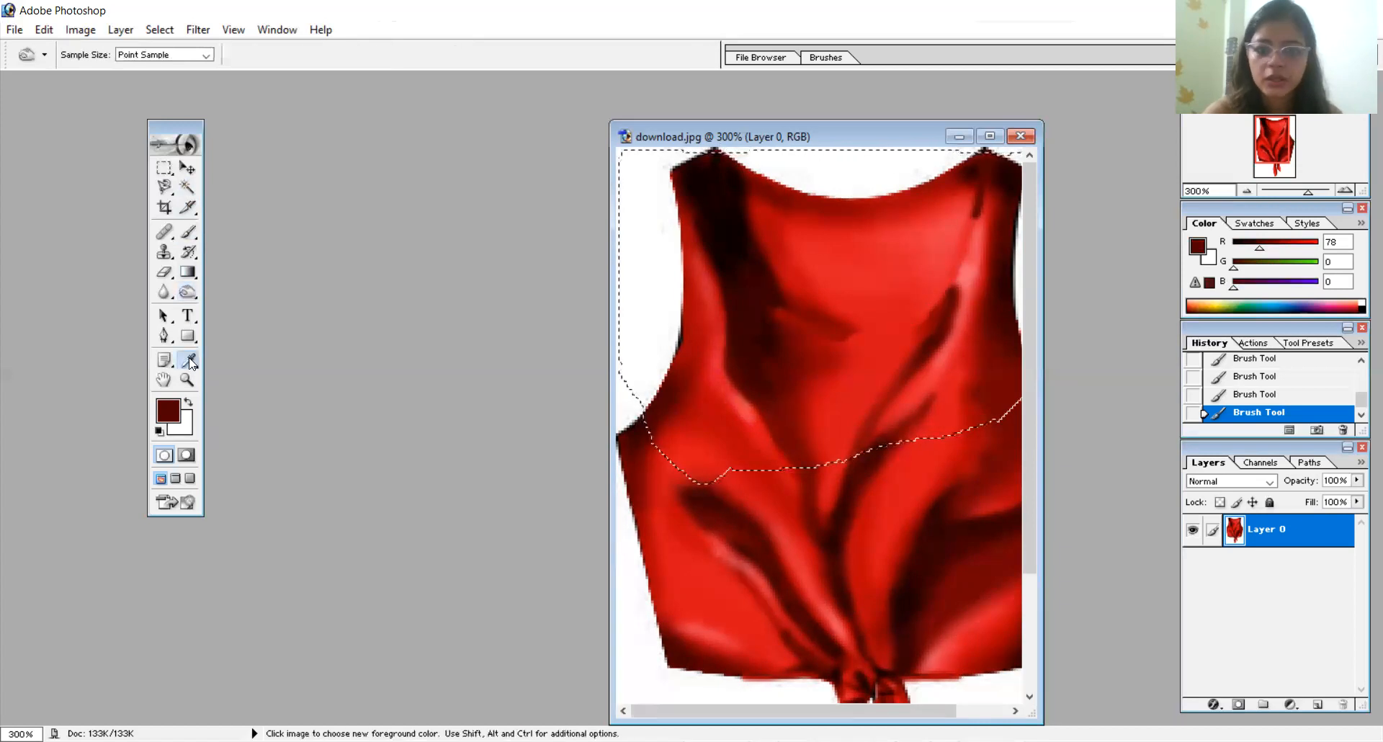
pyautogui.click(760, 285)
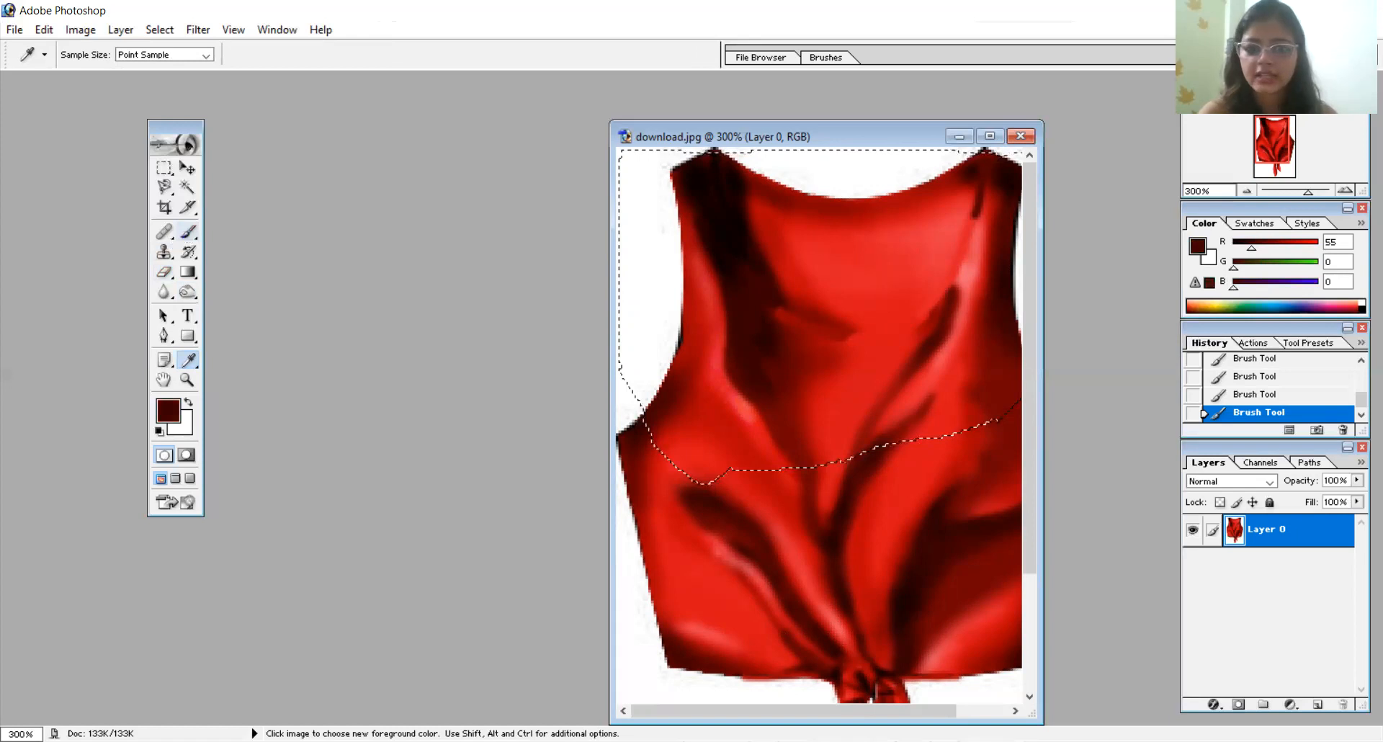
pyautogui.click(188, 231)
pyautogui.rightClick(738, 444)
pyautogui.click(739, 440)
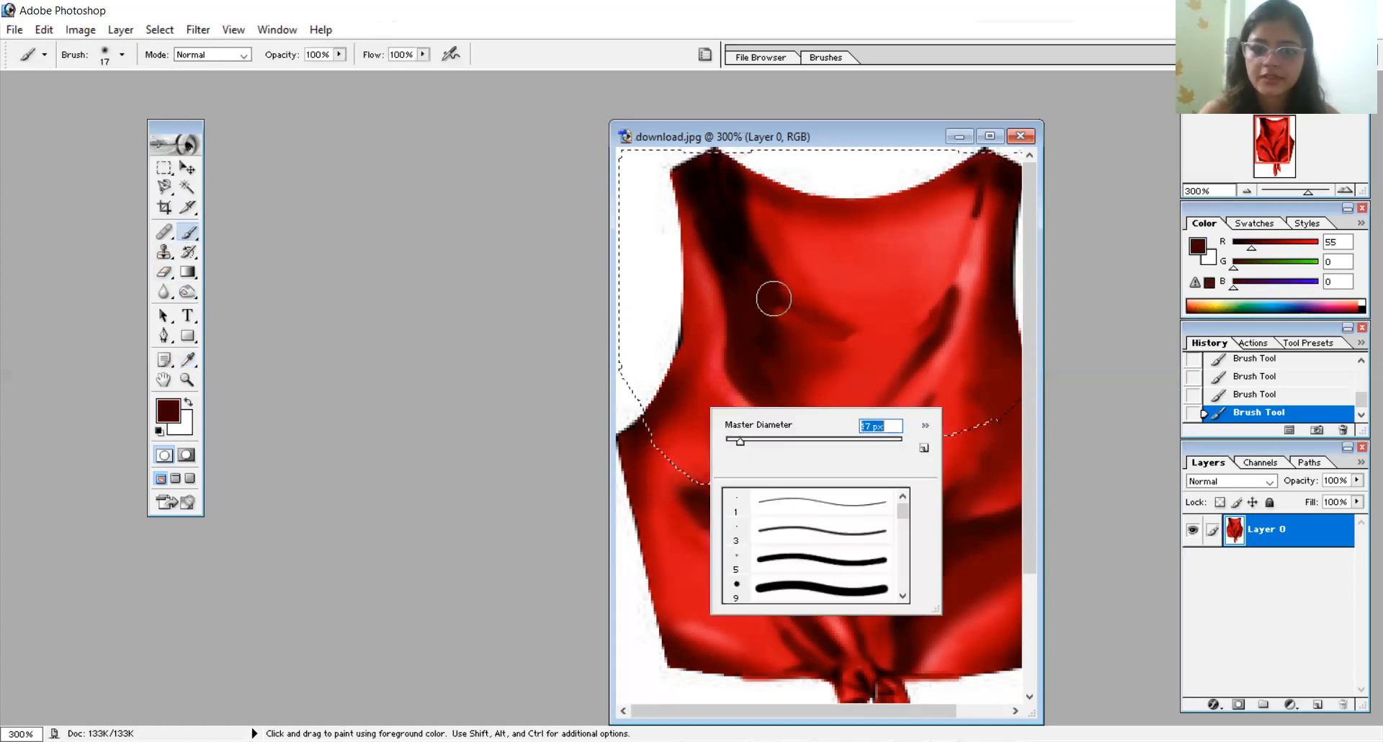
pyautogui.click(773, 320)
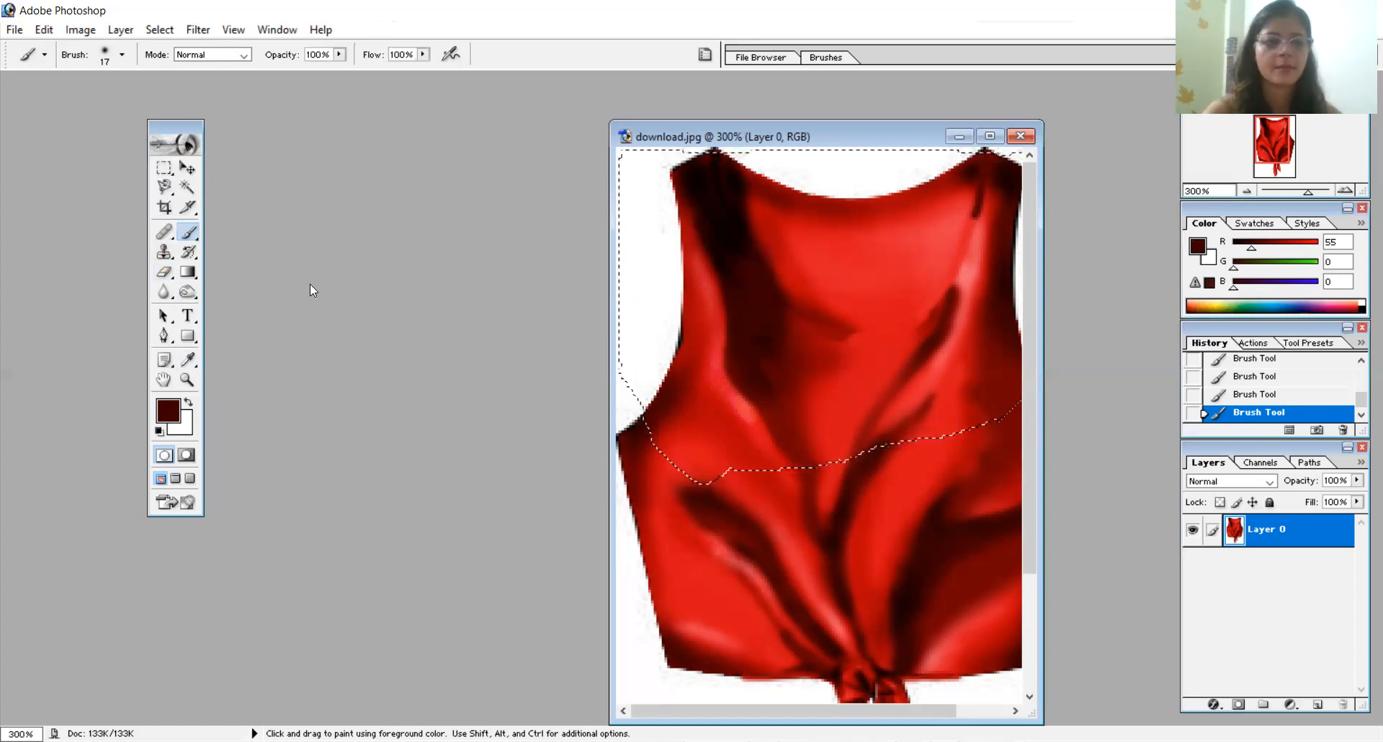
# Sample the dark red of the right chest fold (RGB 86, 2, 2) and widen its shadow inward with the 17 px brush
pyautogui.click(189, 358)
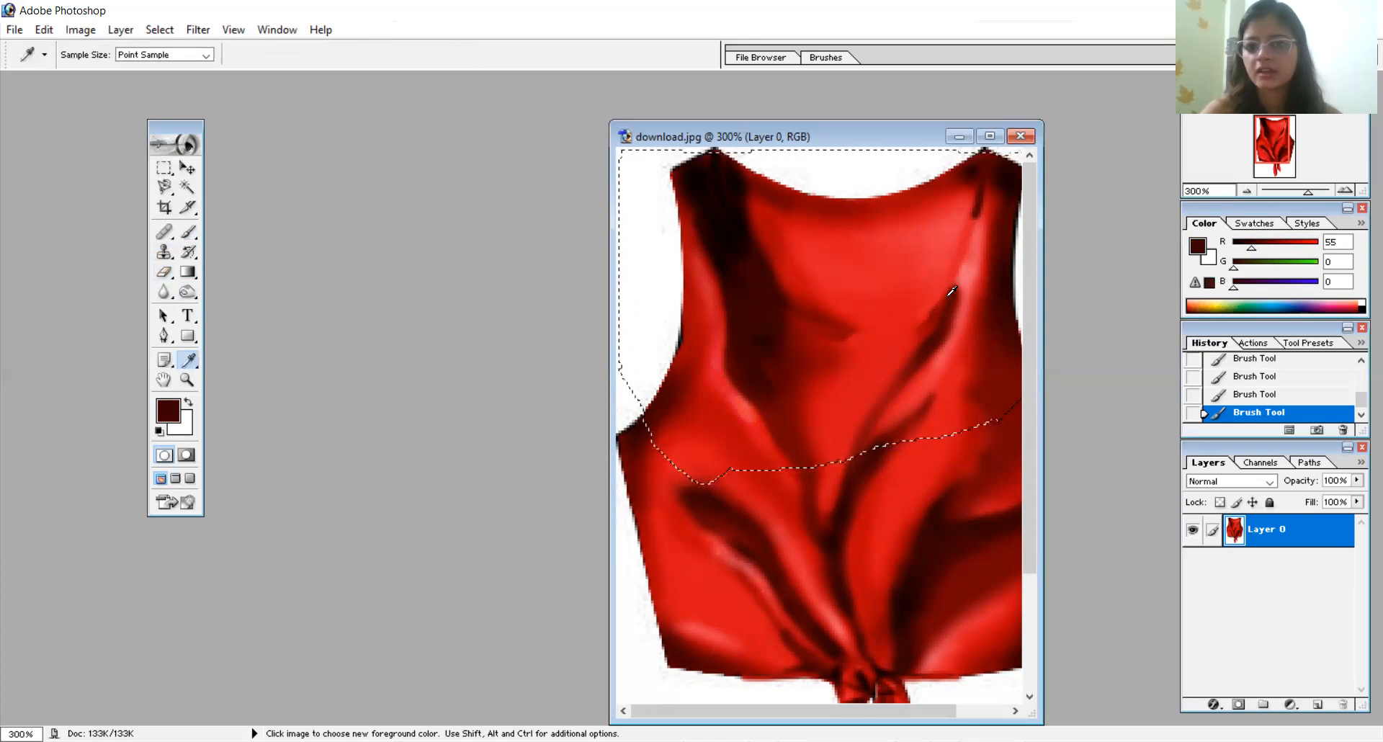
pyautogui.click(950, 293)
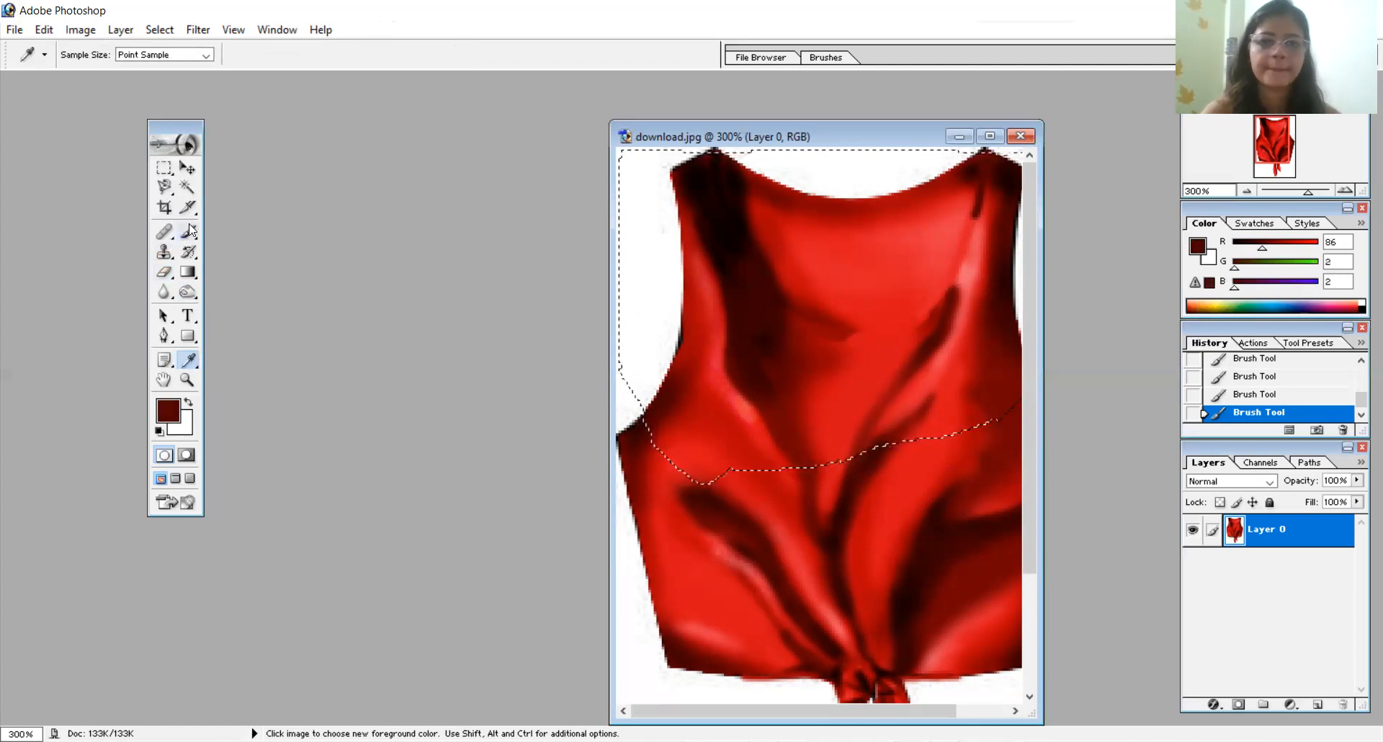
pyautogui.click(190, 231)
pyautogui.moveTo(933, 315)
pyautogui.mouseDown()
pyautogui.moveTo(882, 516)
pyautogui.moveTo(895, 404)
pyautogui.moveTo(919, 332)
pyautogui.mouseUp()
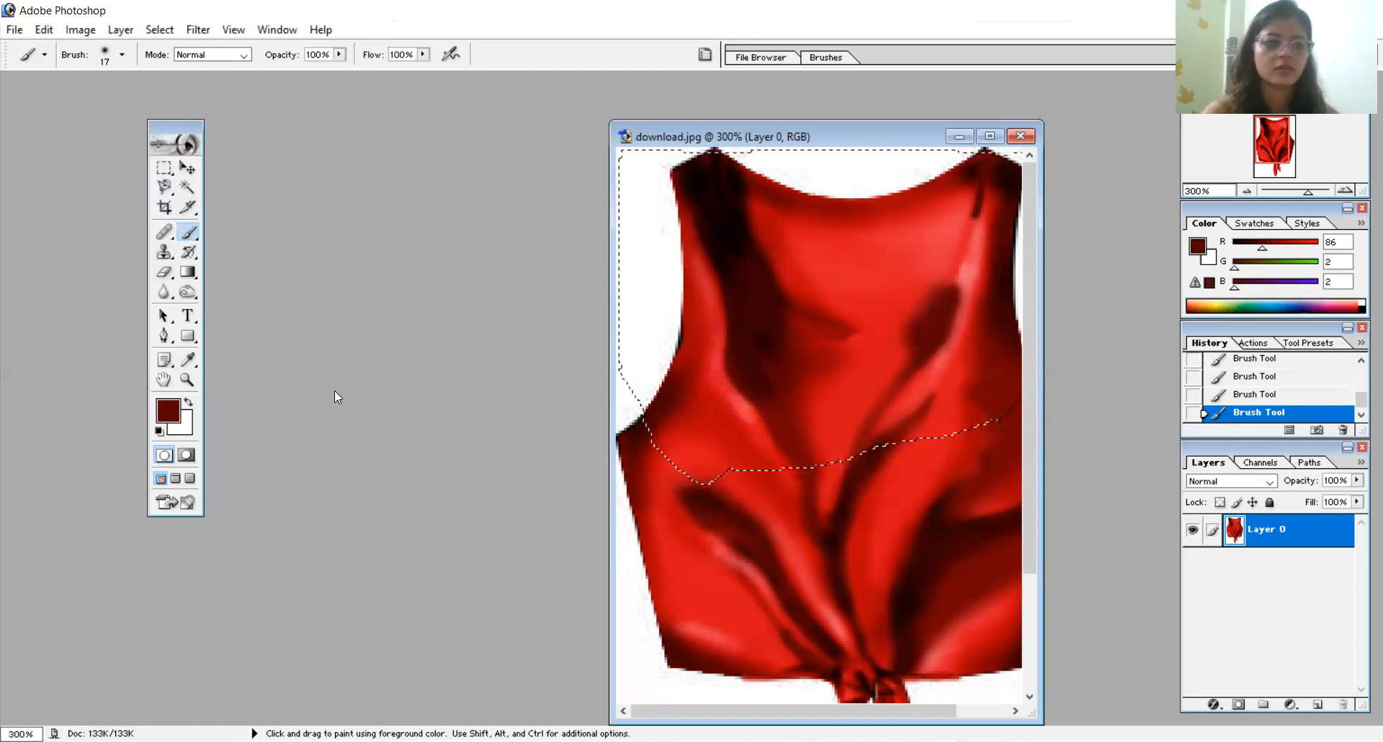
# Try to lighten the area beside the right neckline with a sampled light red (RGB 229, 52, 63), and undo the stroke
pyautogui.click(945, 258)
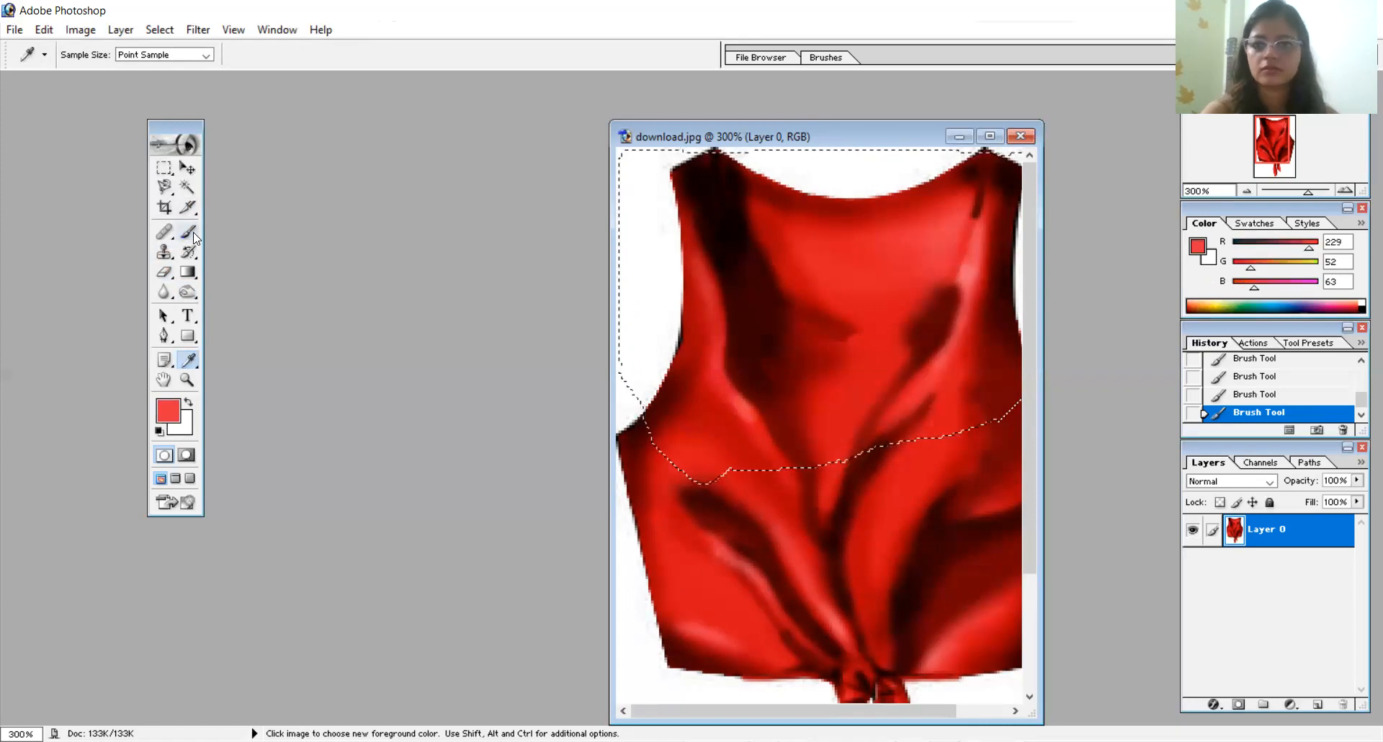
pyautogui.click(191, 233)
pyautogui.moveTo(957, 222)
pyautogui.mouseDown()
pyautogui.moveTo(925, 303)
pyautogui.moveTo(985, 283)
pyautogui.moveTo(939, 271)
pyautogui.mouseUp()
pyautogui.hotkey('ctrl', 'z')
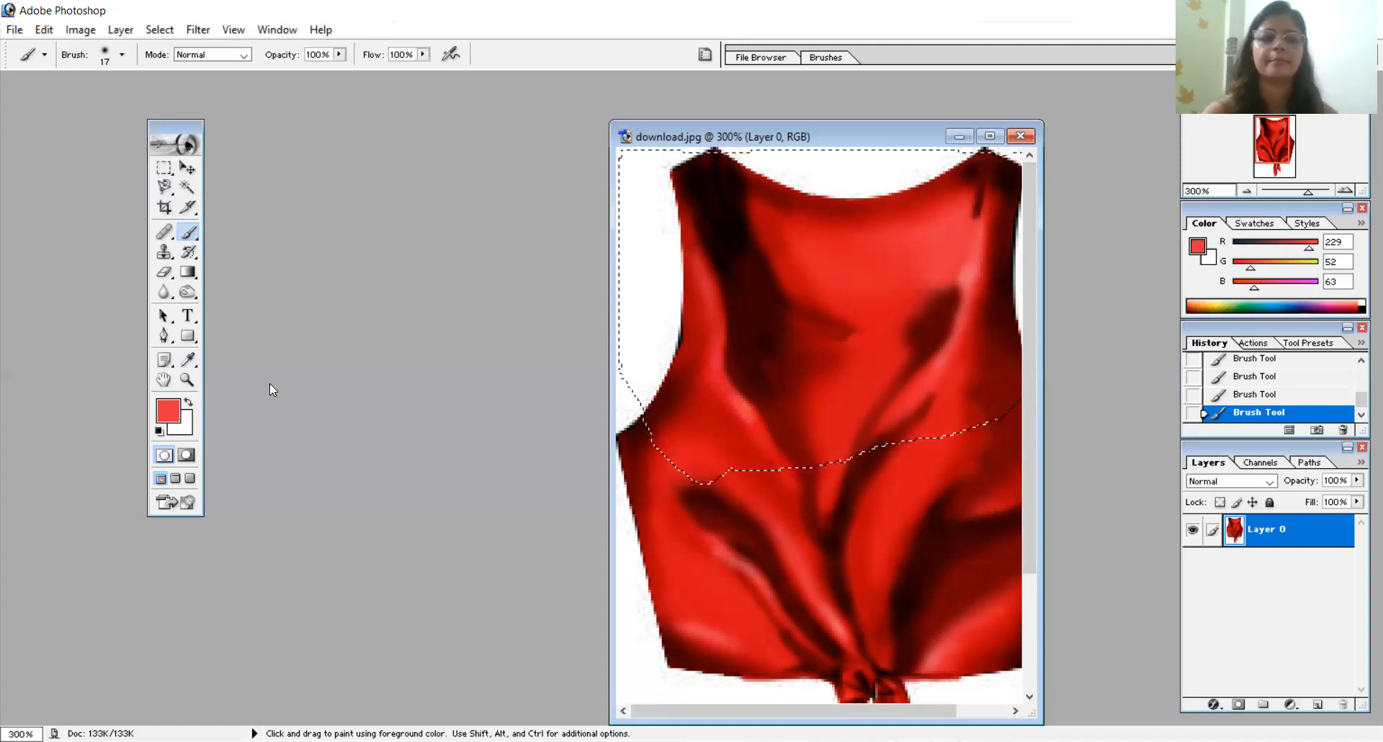
# Sample a dark red at the base of the right strap (RGB 123, 2, 2) and paint over the leftover dark streak there
pyautogui.click(188, 360)
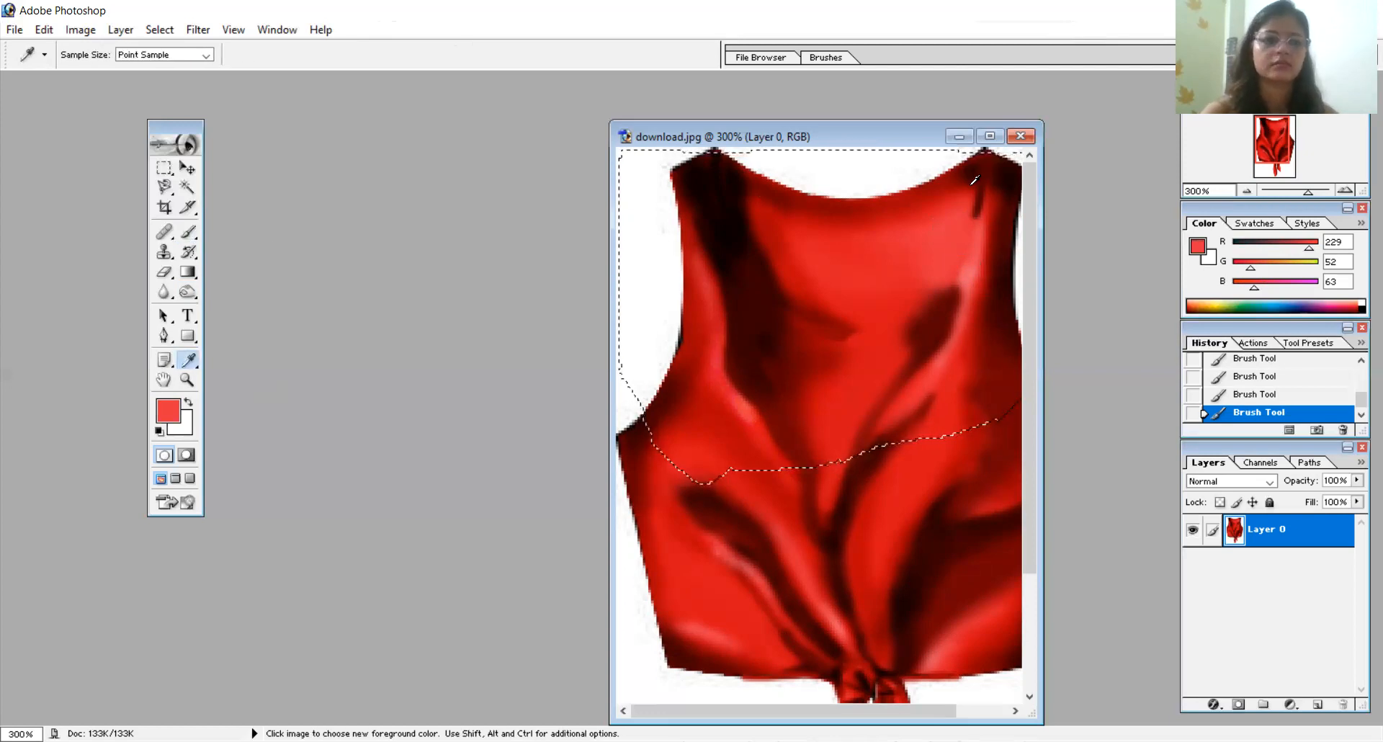
pyautogui.click(973, 183)
pyautogui.press('b')
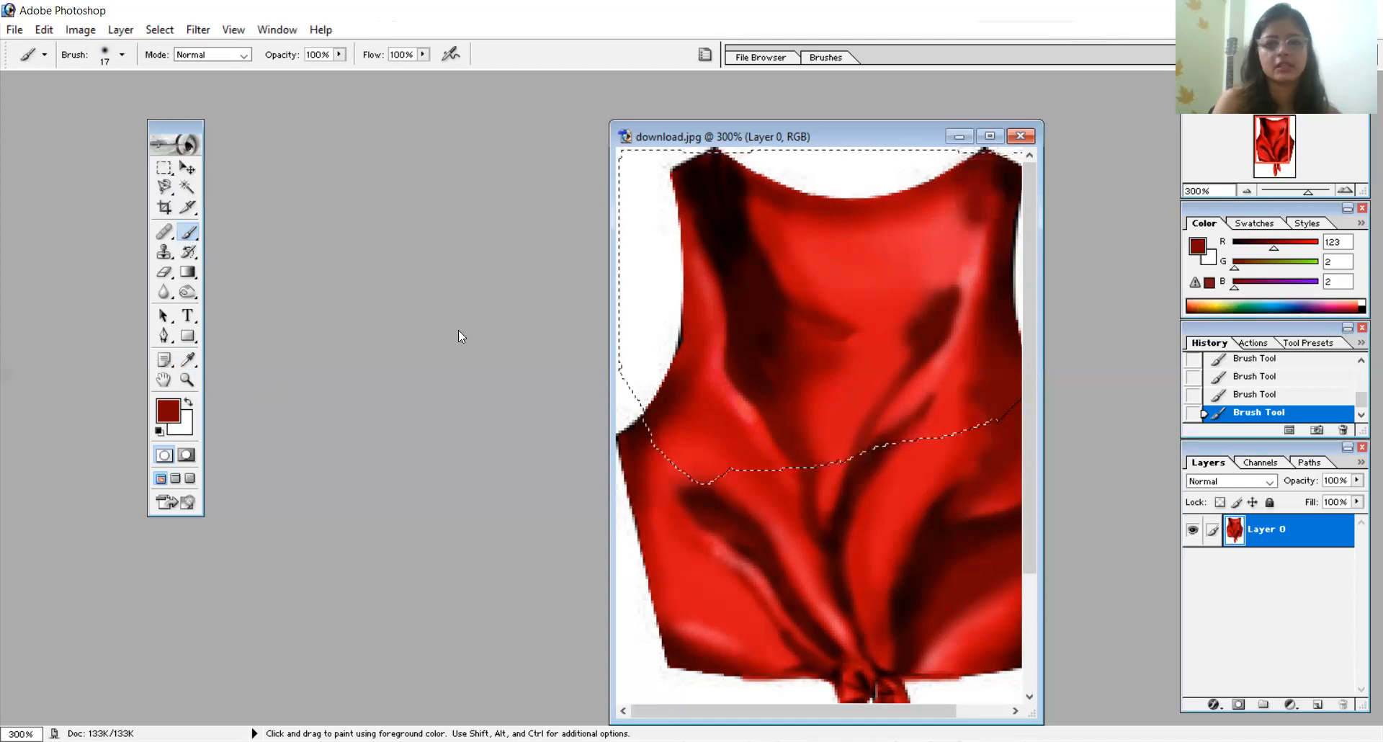
# Sample a mid red at the centre of the chest (RGB 163, 3, 4) and soften the dark shadow edge there
pyautogui.click(188, 360)
pyautogui.click(830, 342)
pyautogui.click(189, 232)
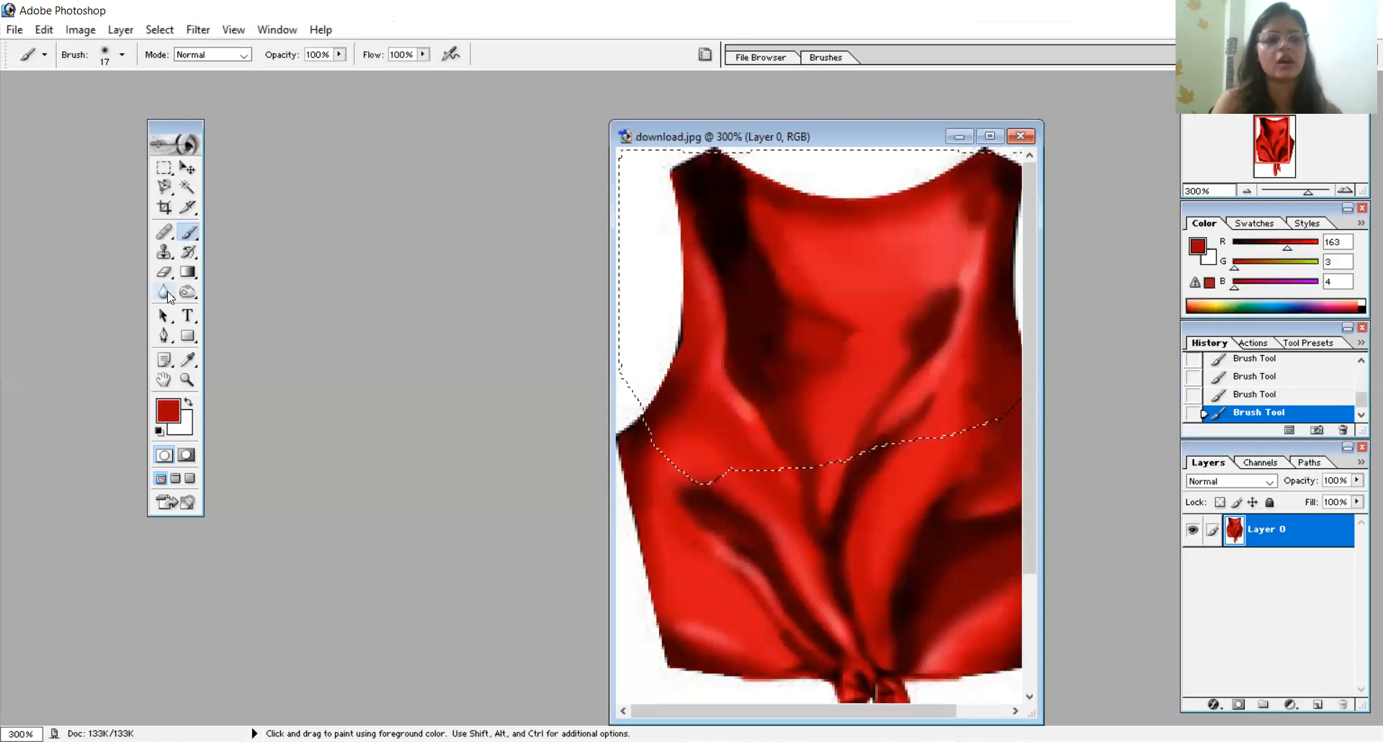
# Burn a thin neckline curve from the left strap across the chest to the right strap with a 4 px brush
pyautogui.moveTo(187, 296); pyautogui.dragTo(246, 309)
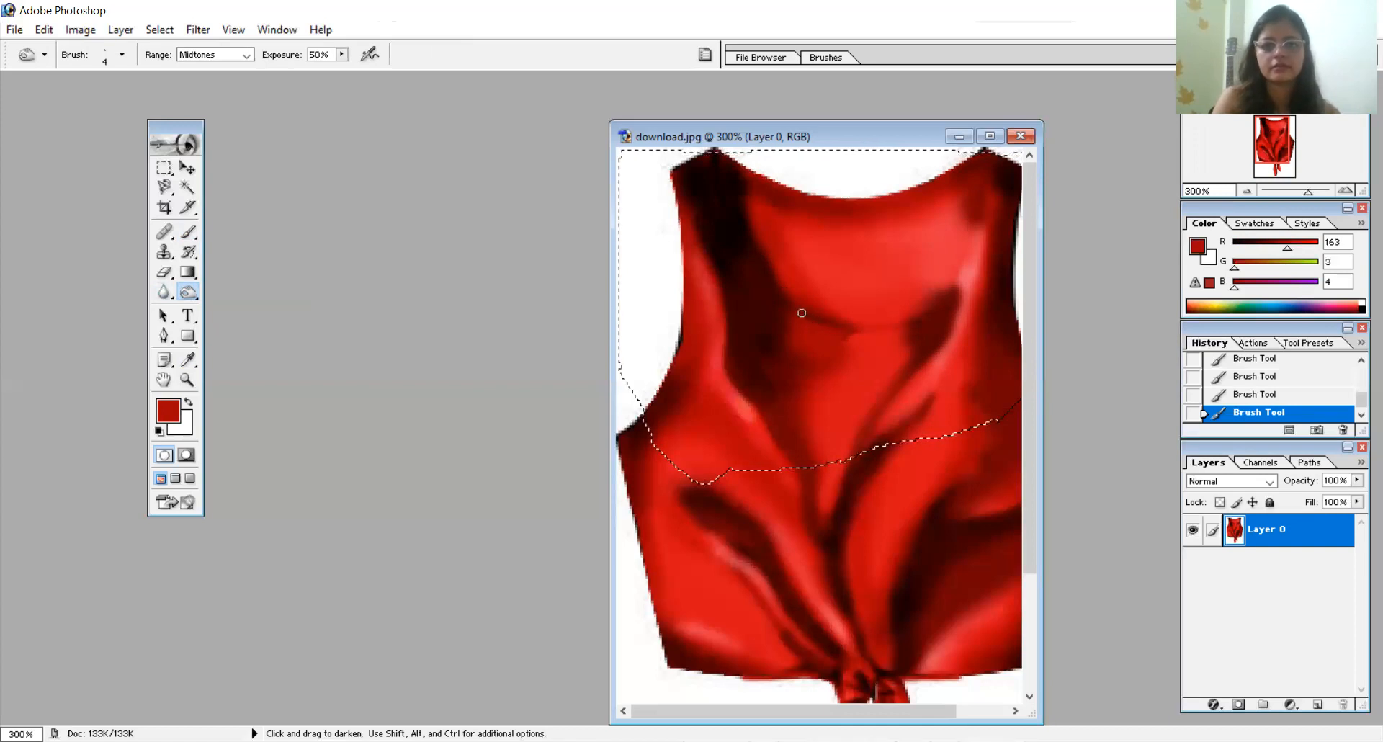
pyautogui.moveTo(759, 272); pyautogui.dragTo(706, 153)
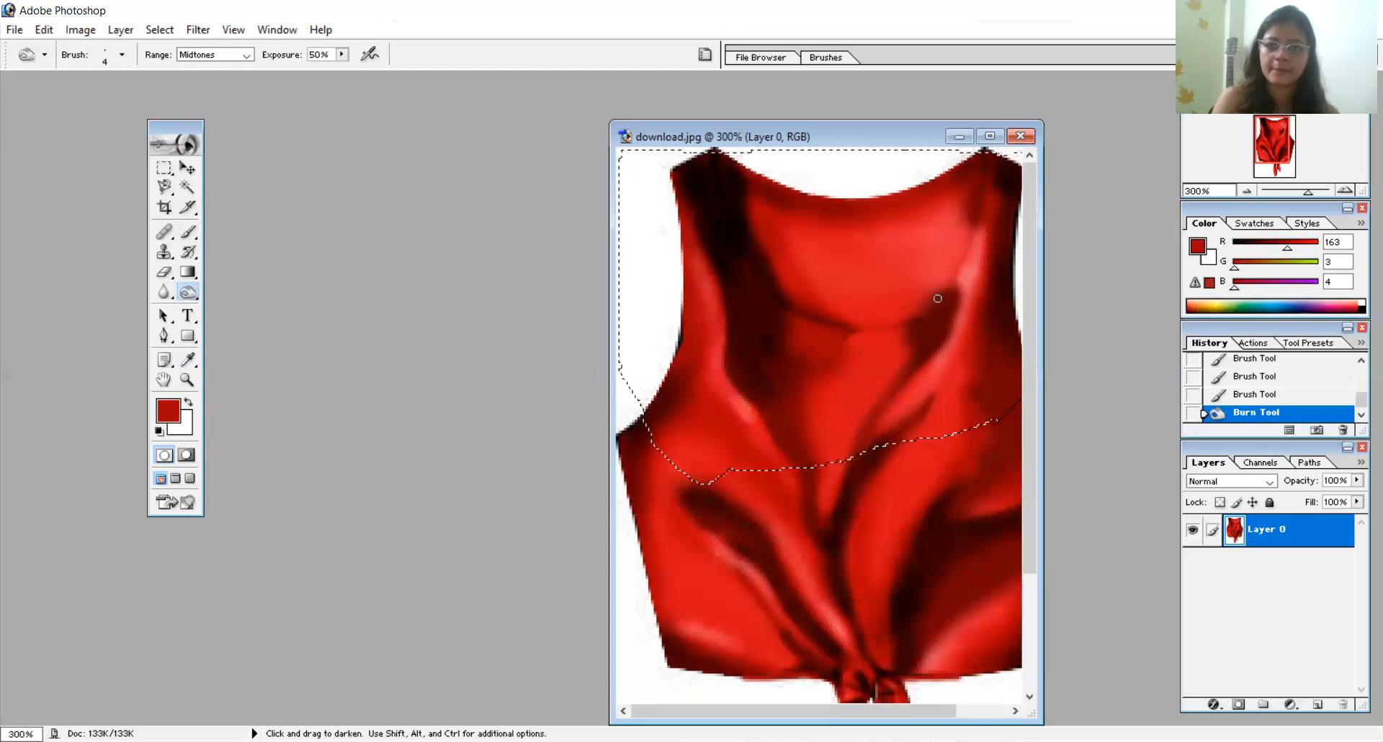
pyautogui.moveTo(939, 292); pyautogui.dragTo(975, 224)
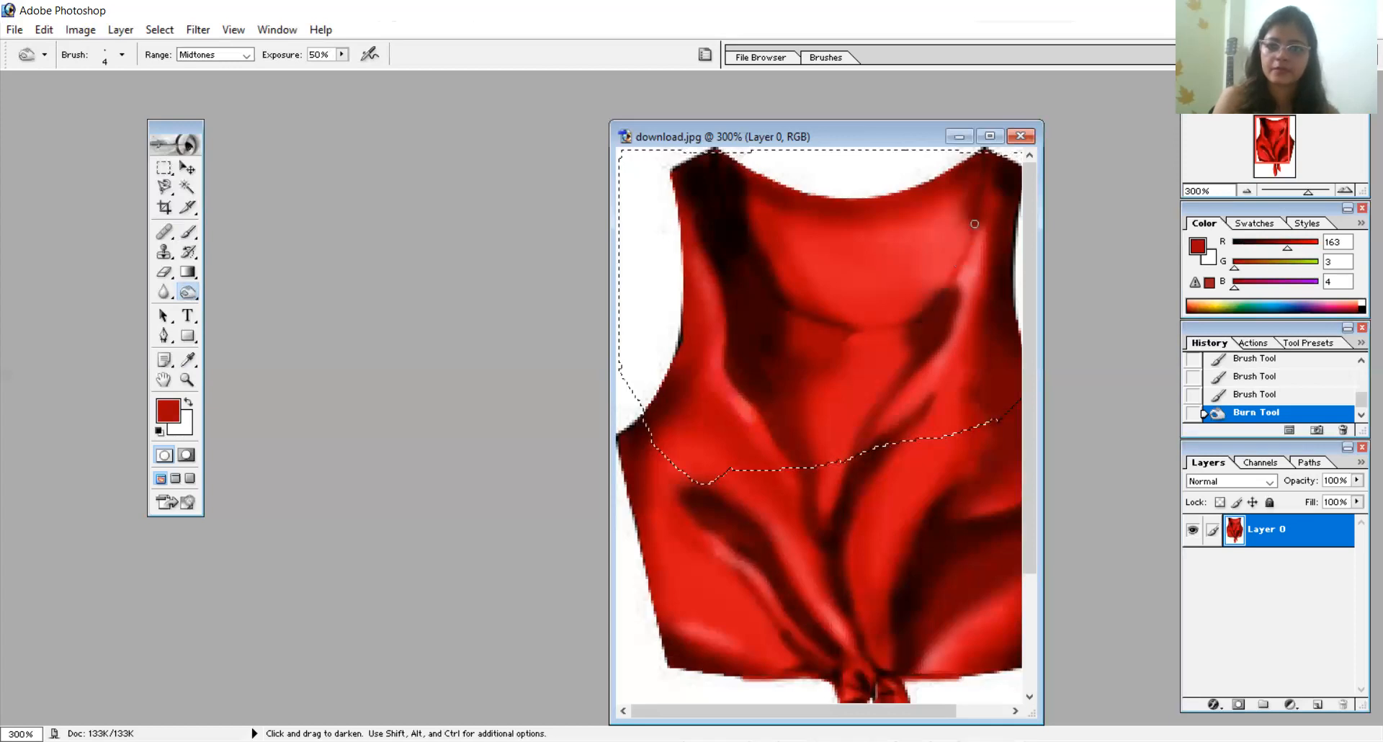
pyautogui.moveTo(983, 150); pyautogui.dragTo(983, 149)
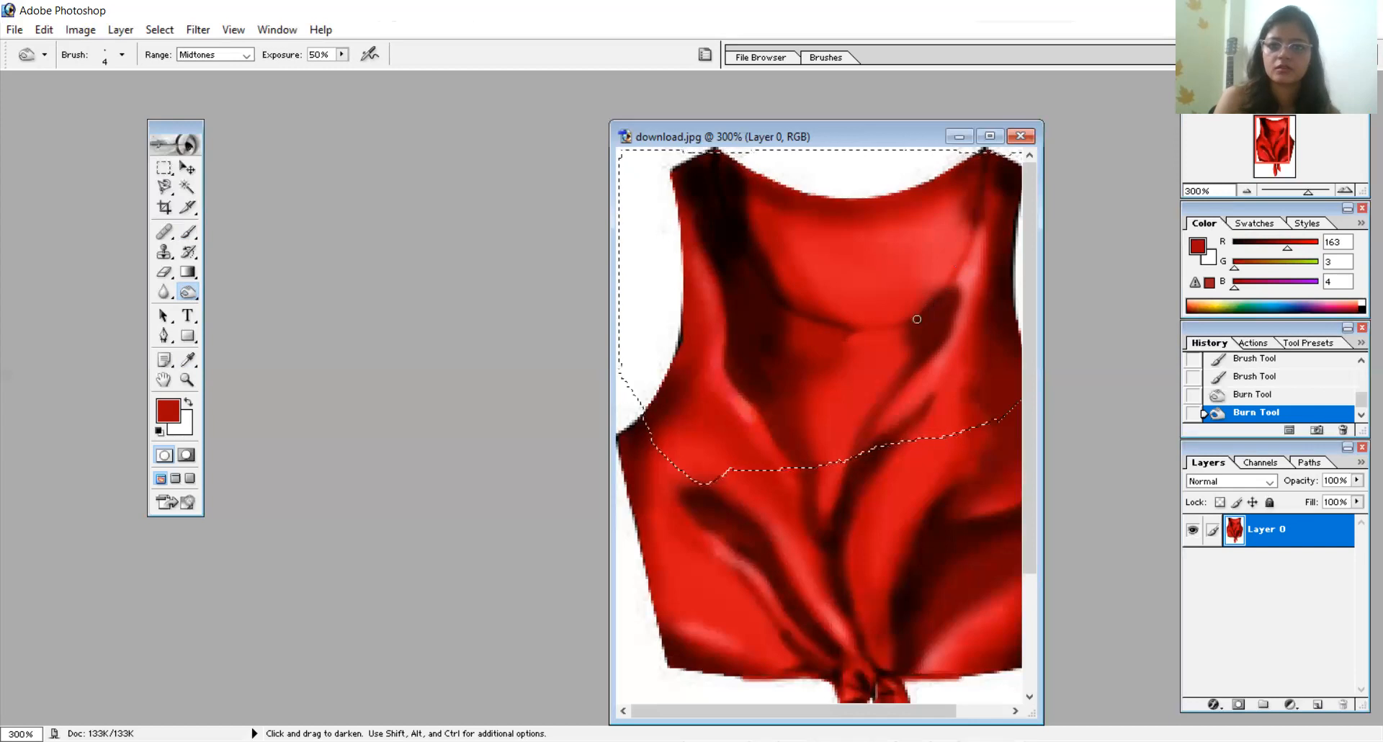
pyautogui.click(849, 330)
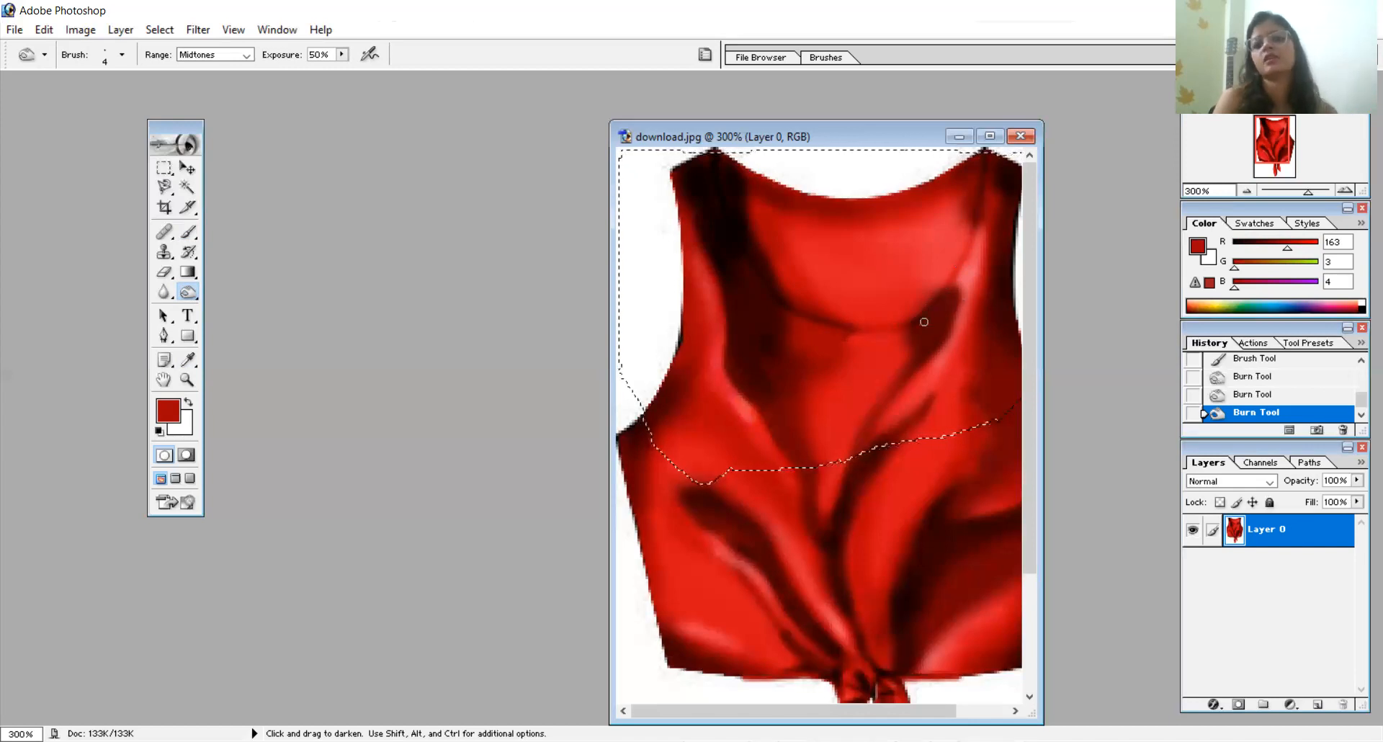
pyautogui.moveTo(954, 280); pyautogui.dragTo(981, 185)
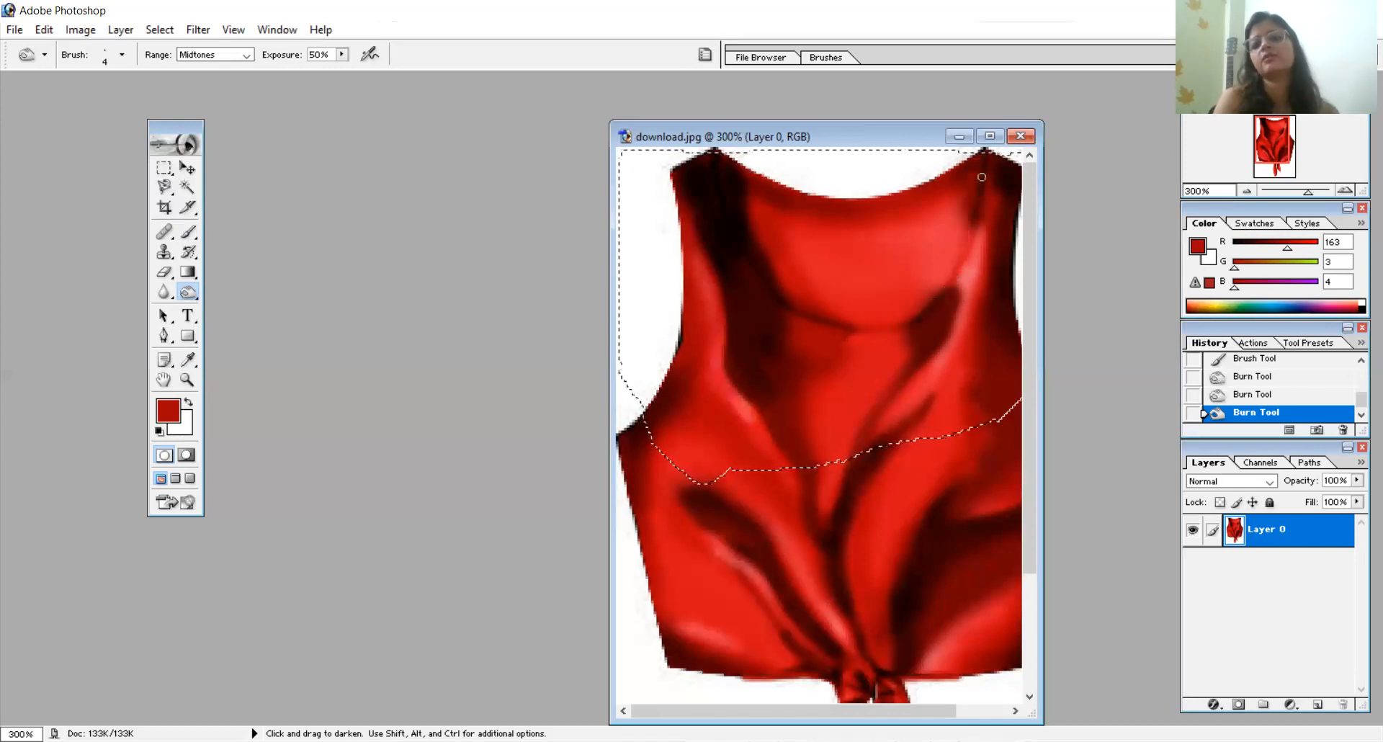
# Set the Burn brush to 17 px and deepen the shadow along the right end of the neckline curve
pyautogui.rightClick(977, 144)
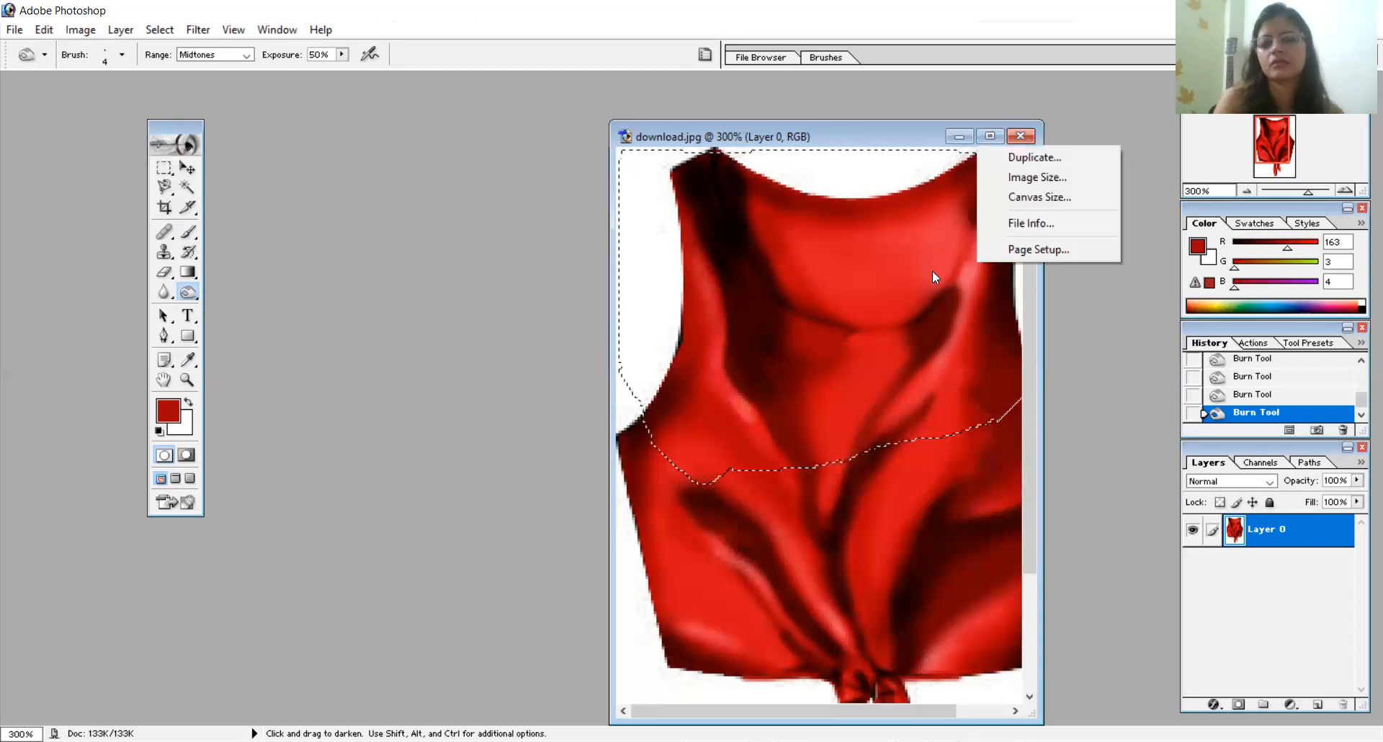
pyautogui.rightClick(939, 269)
pyautogui.click(967, 306)
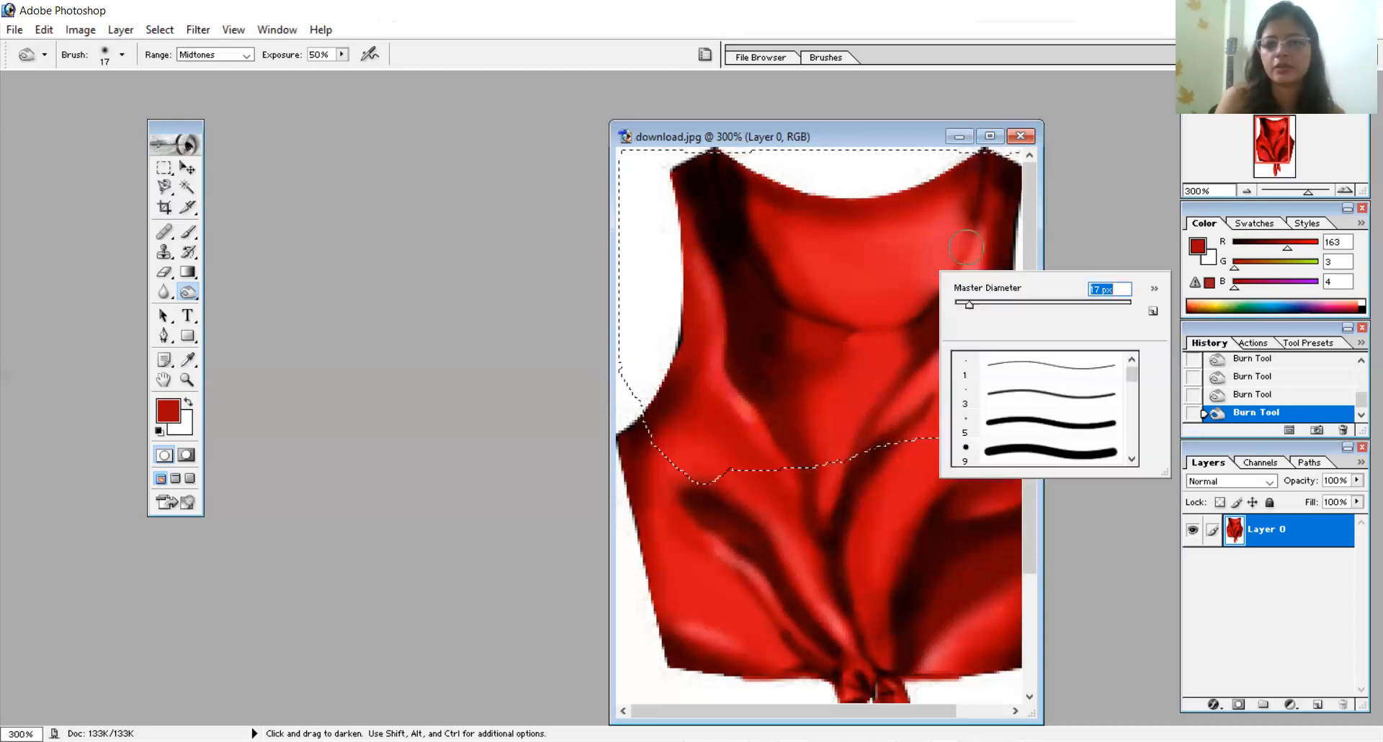
pyautogui.click(970, 215)
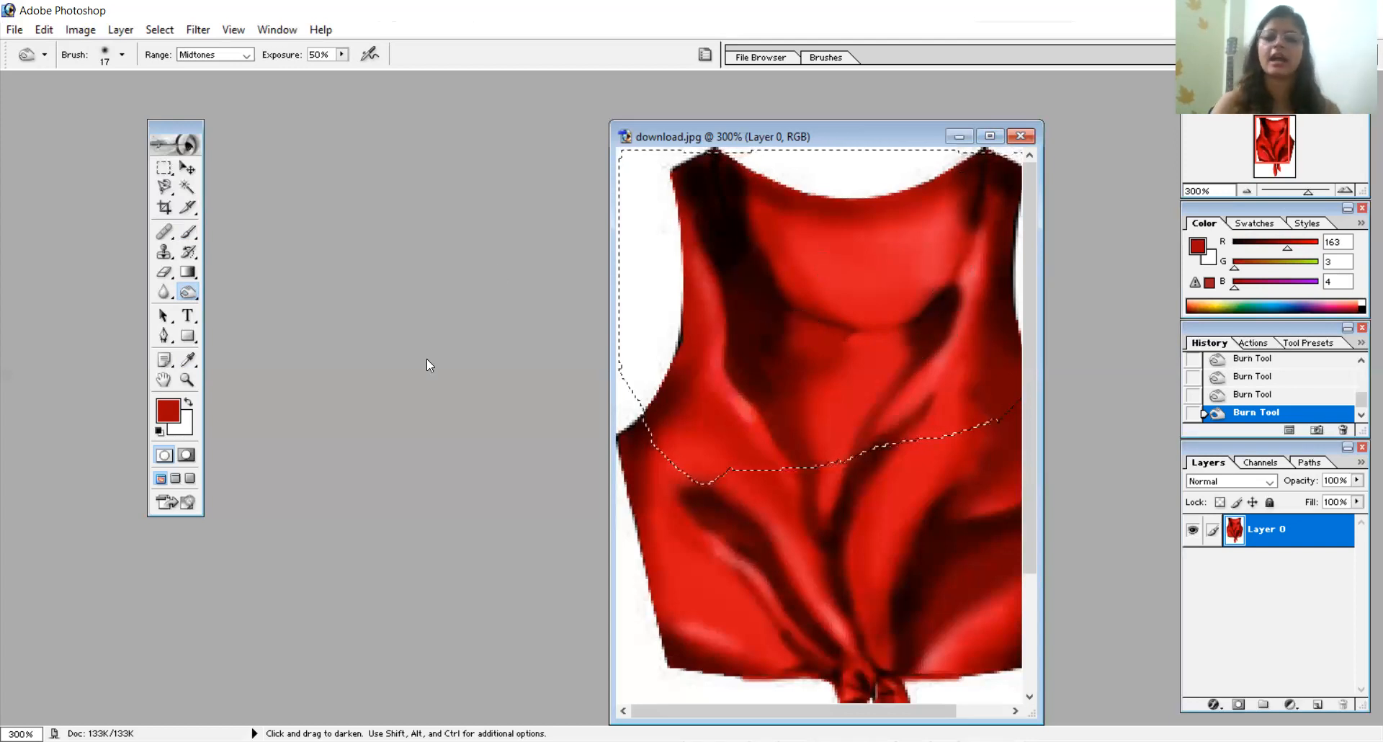
# Zoom out to 100% to review the whole shaded top
pyautogui.click(186, 377)
pyautogui.click(85, 54)
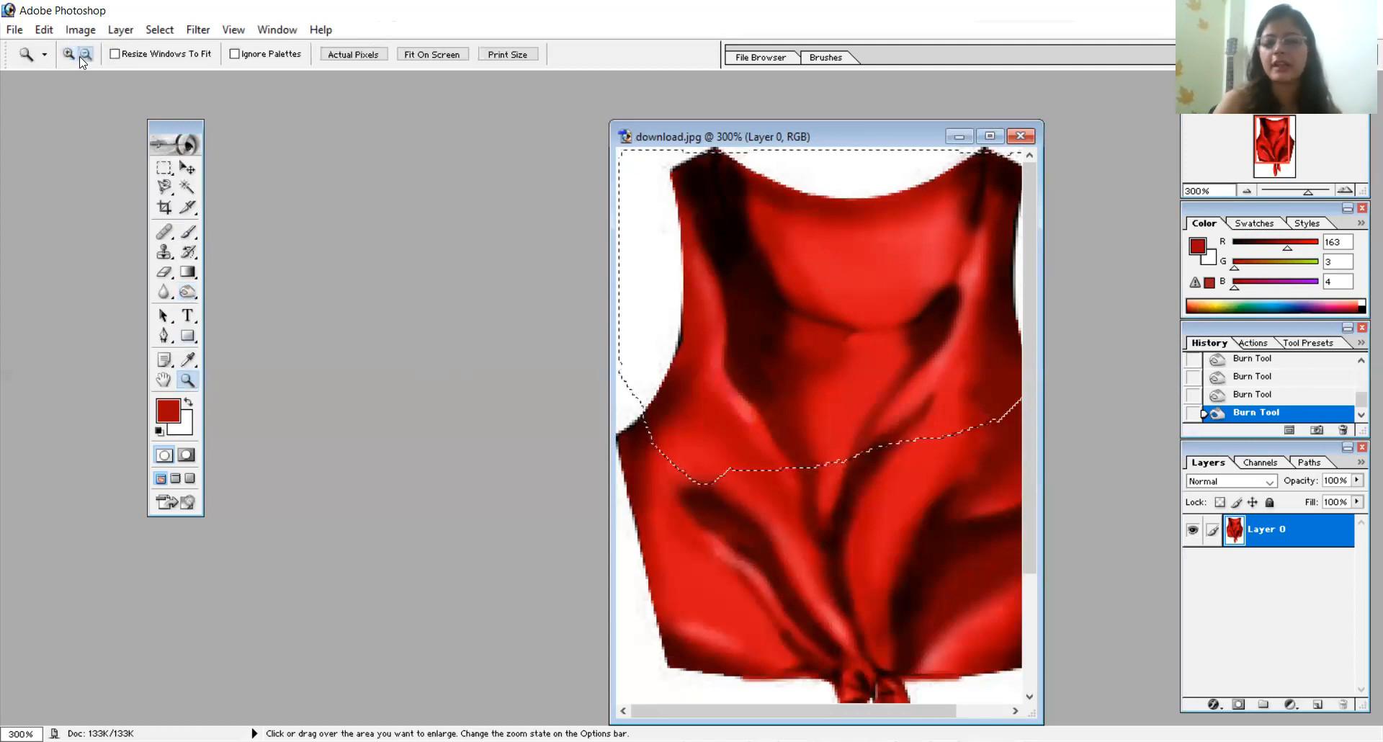
pyautogui.click(744, 300)
pyautogui.click(743, 300)
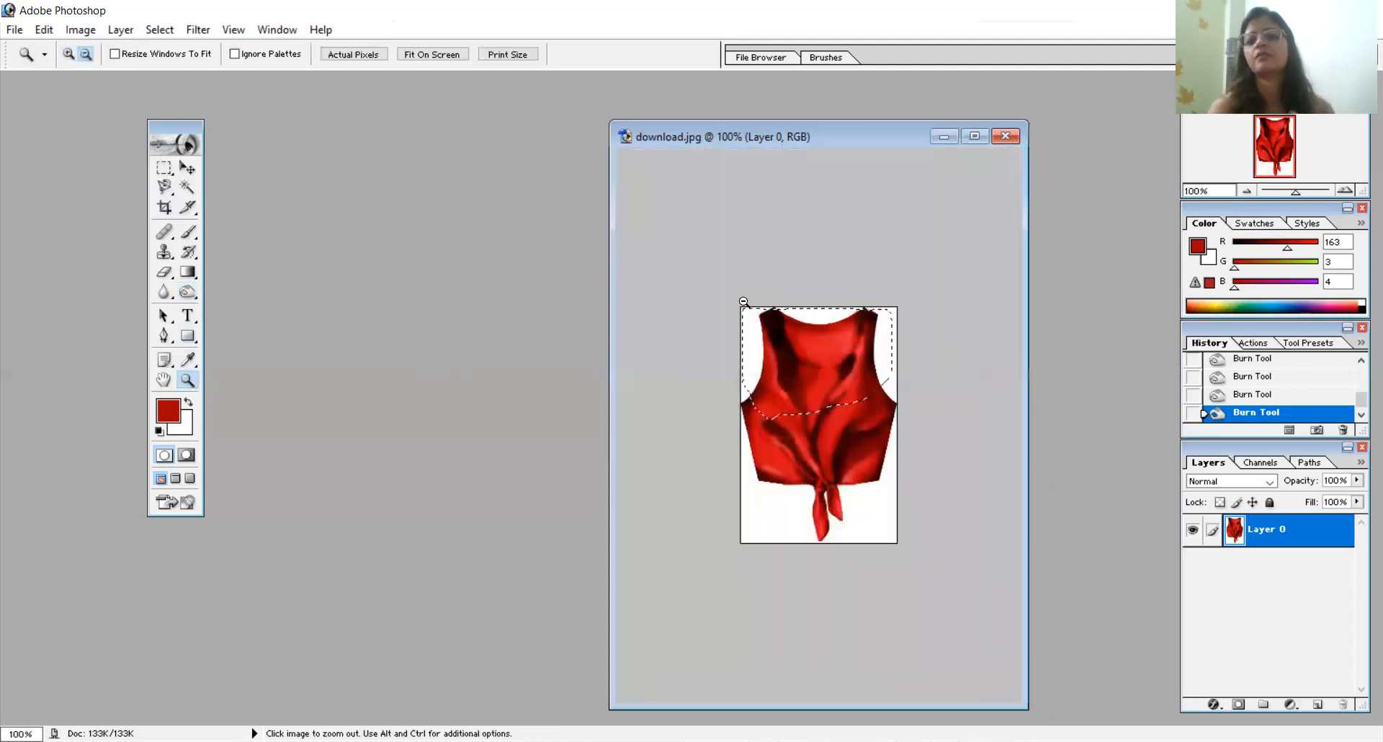